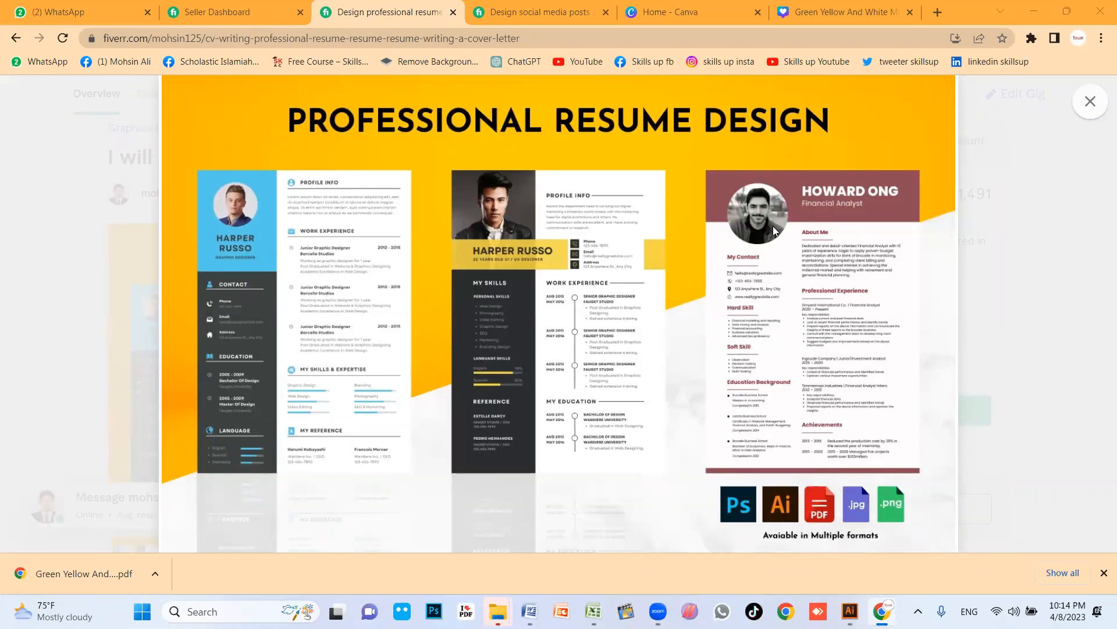
- Compare the Basic, Standard and Premium packages of the resume design gig, finishing by closing the gig's page
left_click(1035, 251)
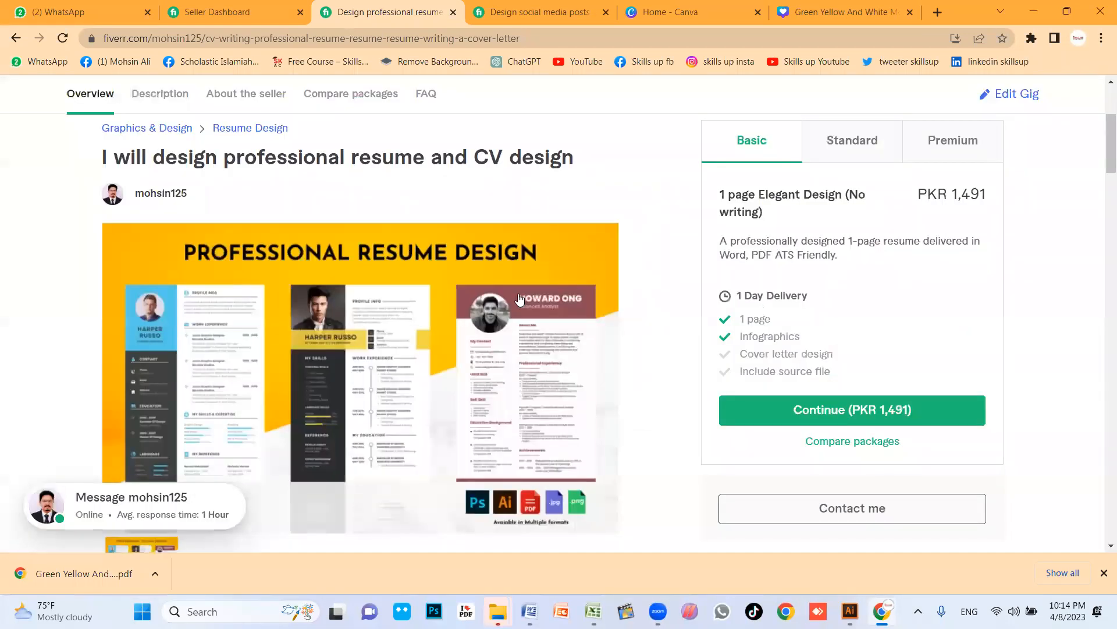
left_click(844, 154)
left_click(968, 160)
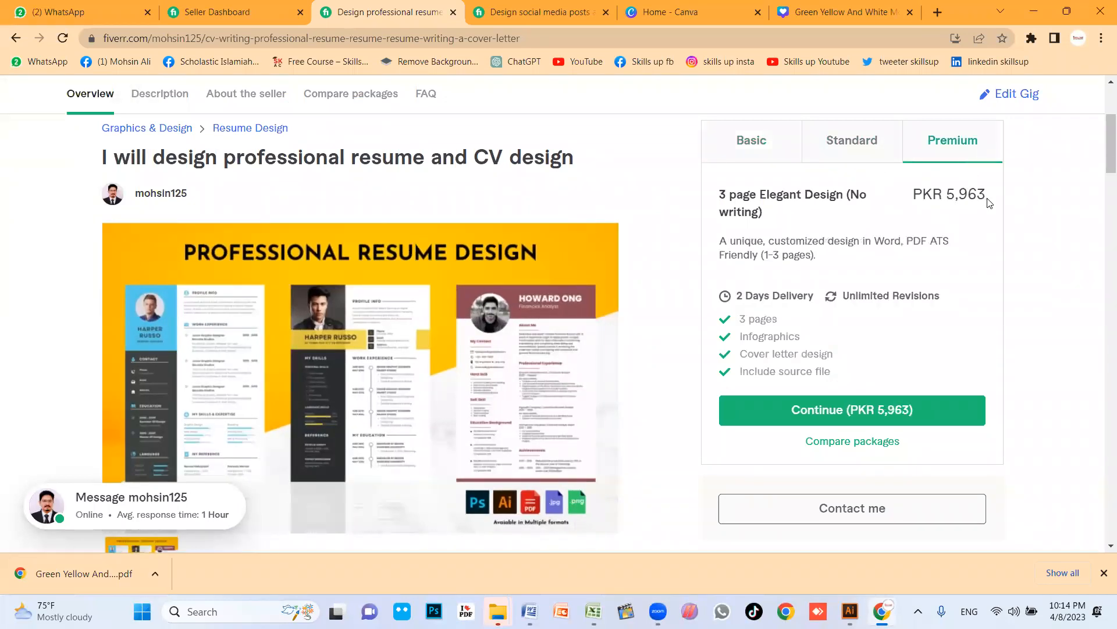
left_click(831, 146)
left_click(752, 142)
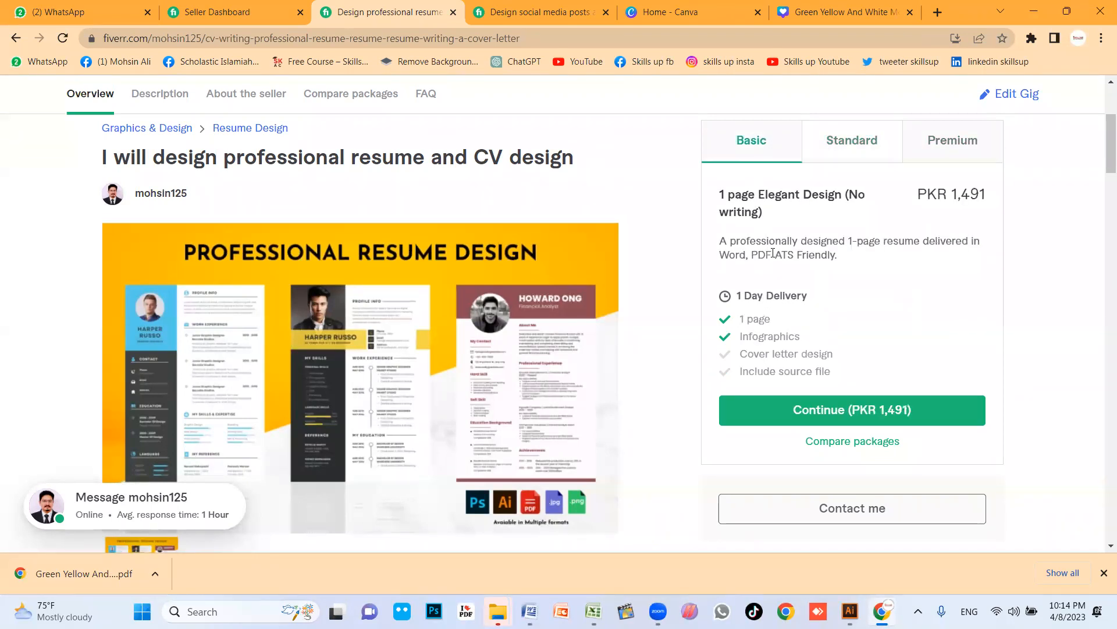
mouse_move(521, 307)
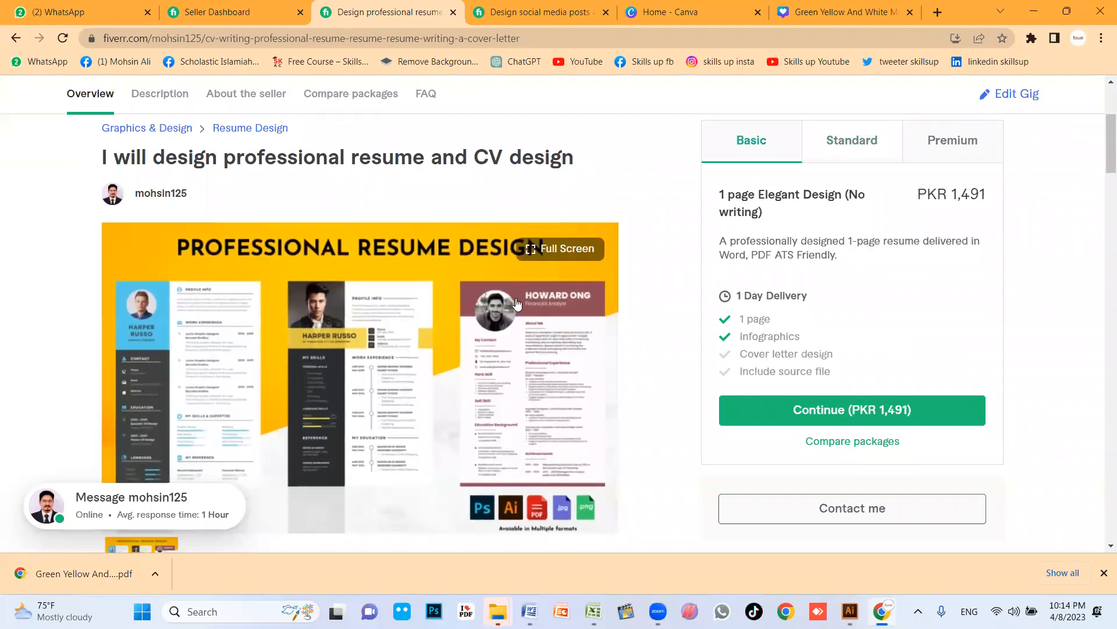
left_click(453, 12)
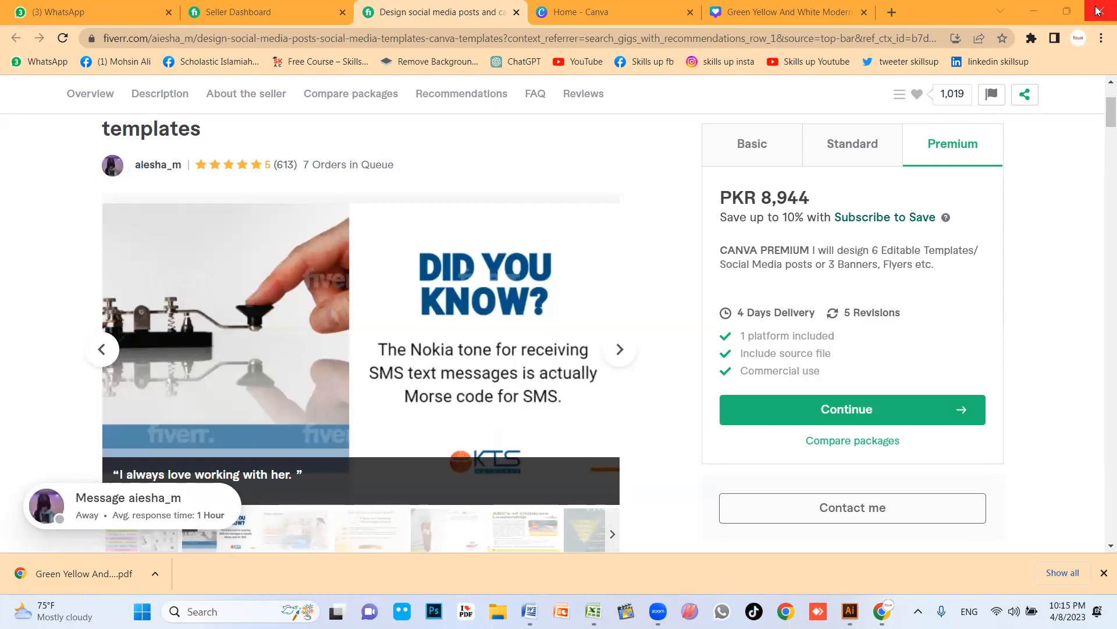
- Minimize the browser and open the system properties of This PC from the desktop
left_click(1033, 11)
double_click(16, 110)
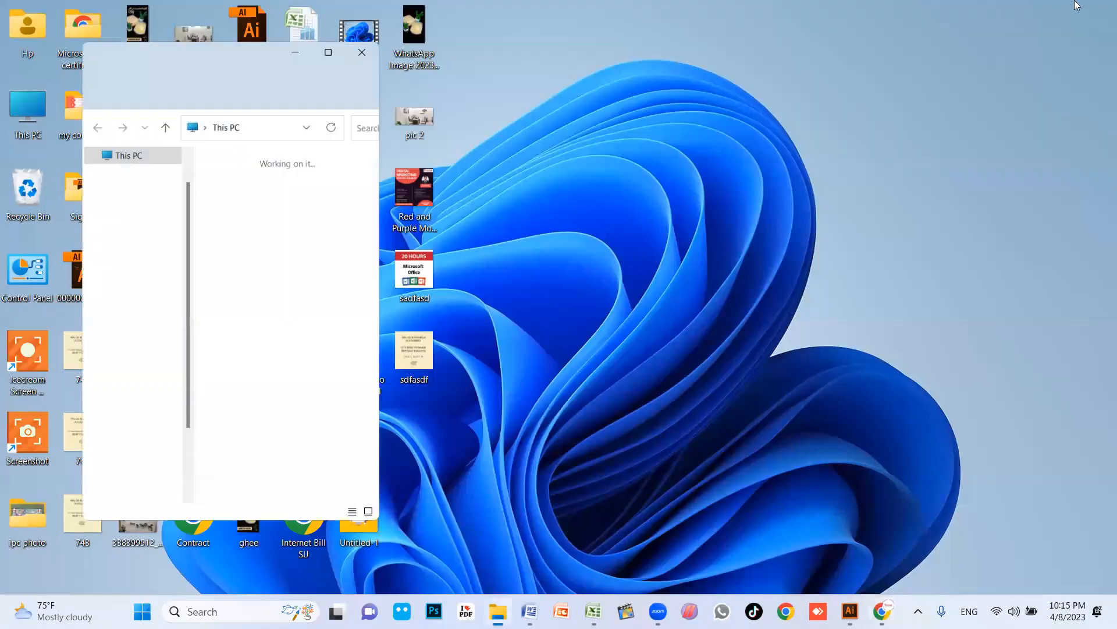
right_click(18, 108)
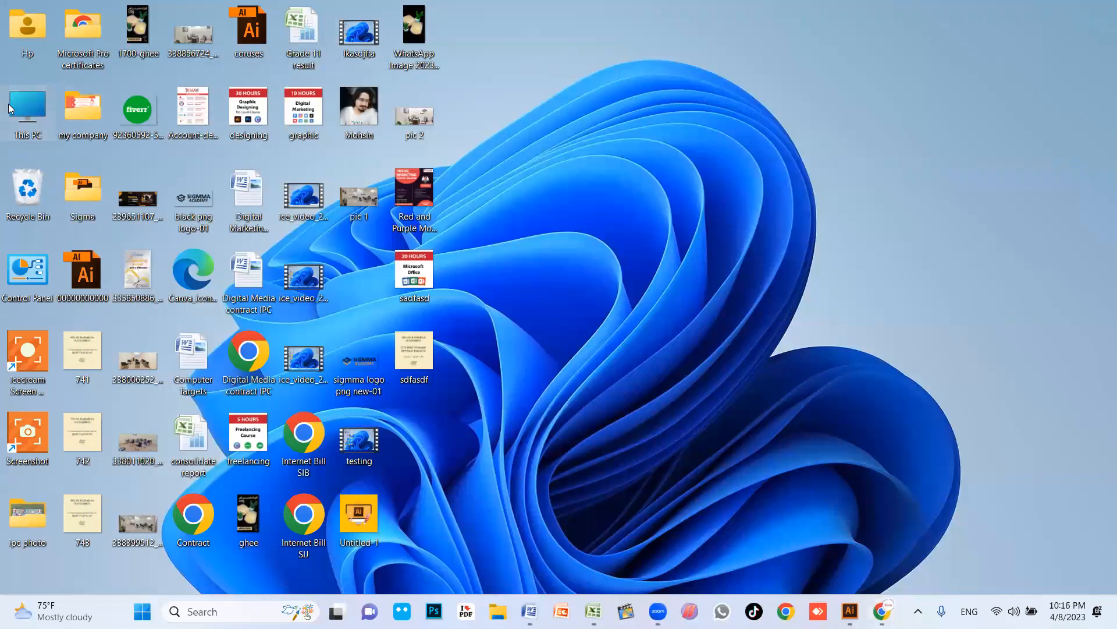
left_click(100, 301)
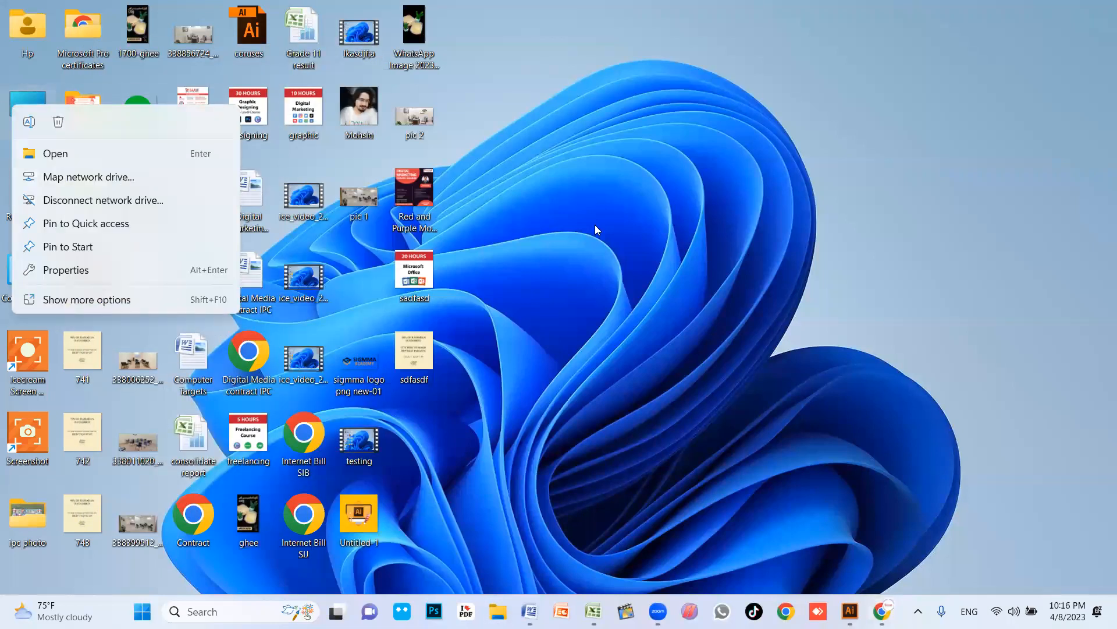
left_click(636, 107)
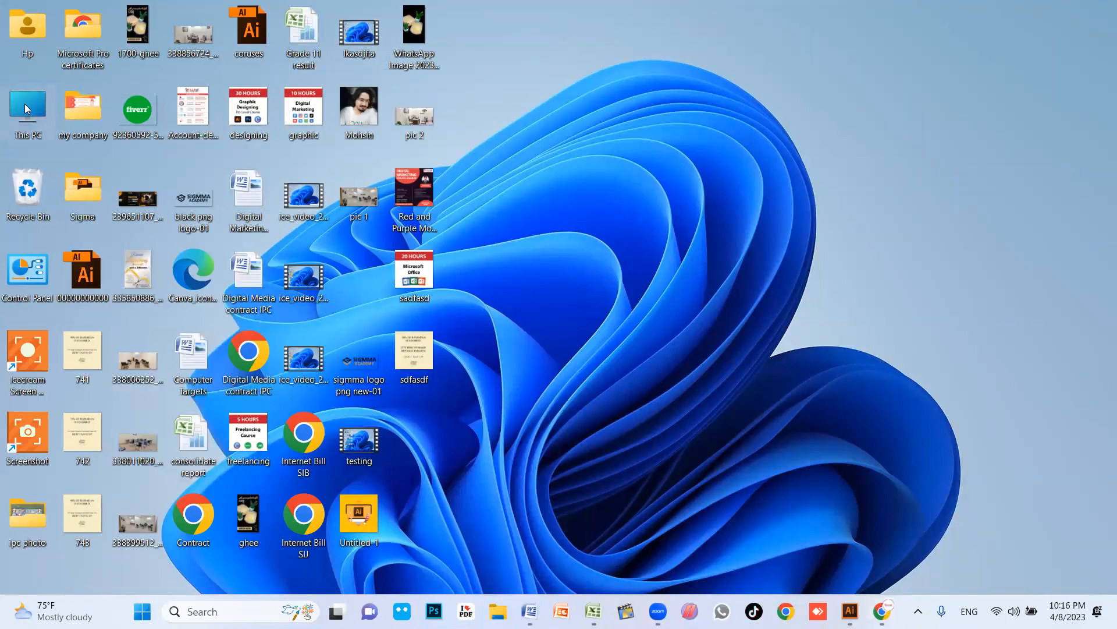
right_click(25, 104)
left_click(119, 302)
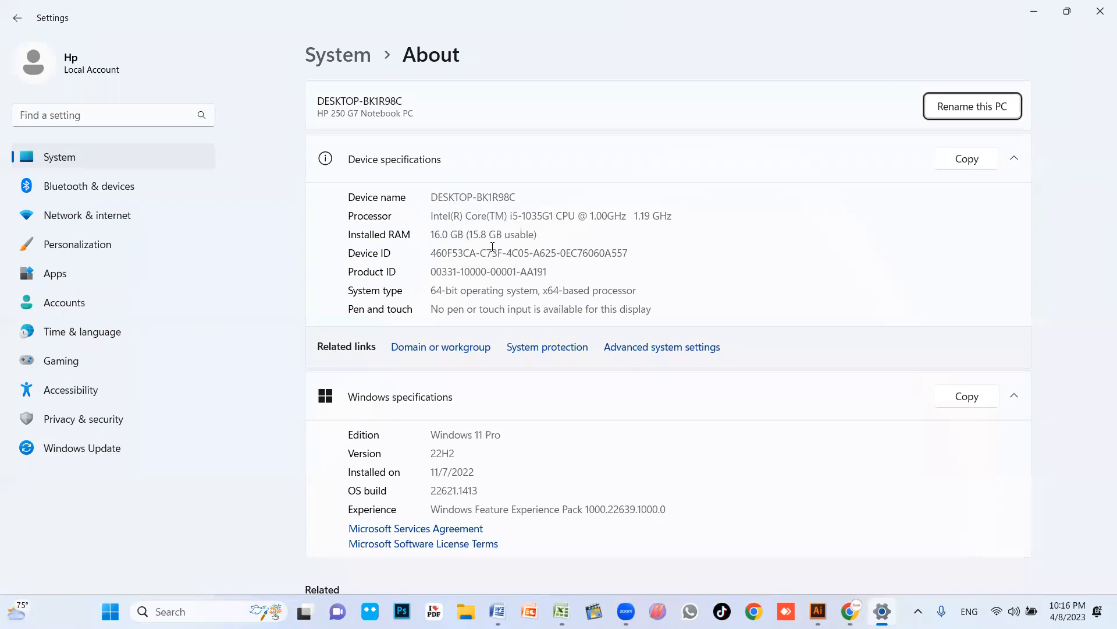
- Examine the processor and installed RAM entries in the device specifications, highlighting the processor model and RAM amount
left_click_drag(508, 216, 516, 217)
left_click(521, 244)
left_click(524, 268)
left_click(518, 252)
left_click(517, 219)
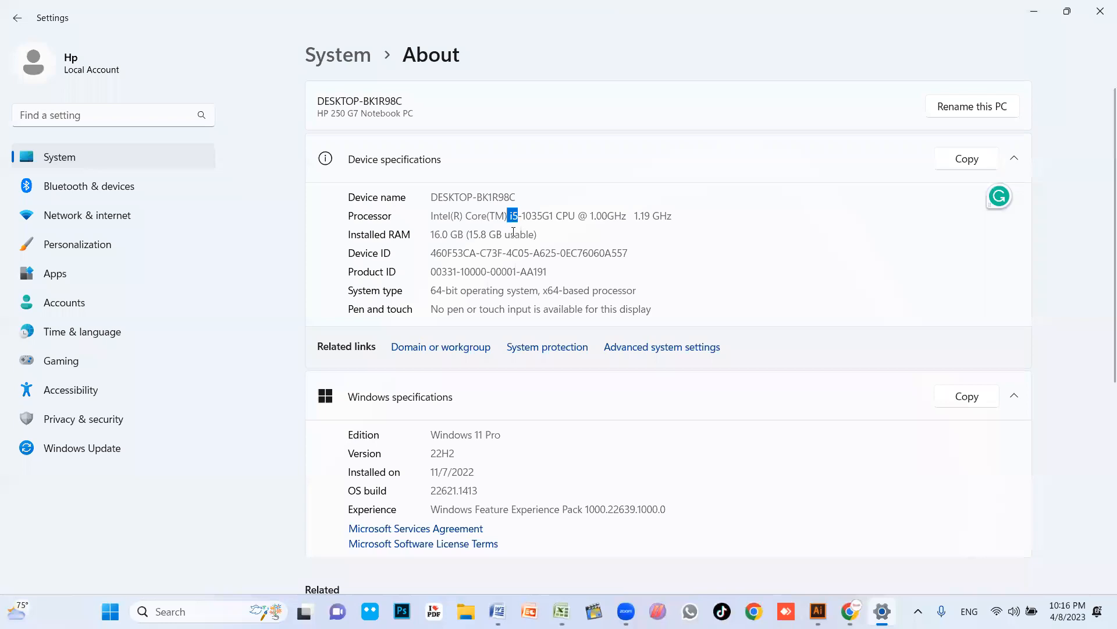
left_click_drag(522, 217, 531, 217)
left_click_drag(435, 238, 442, 255)
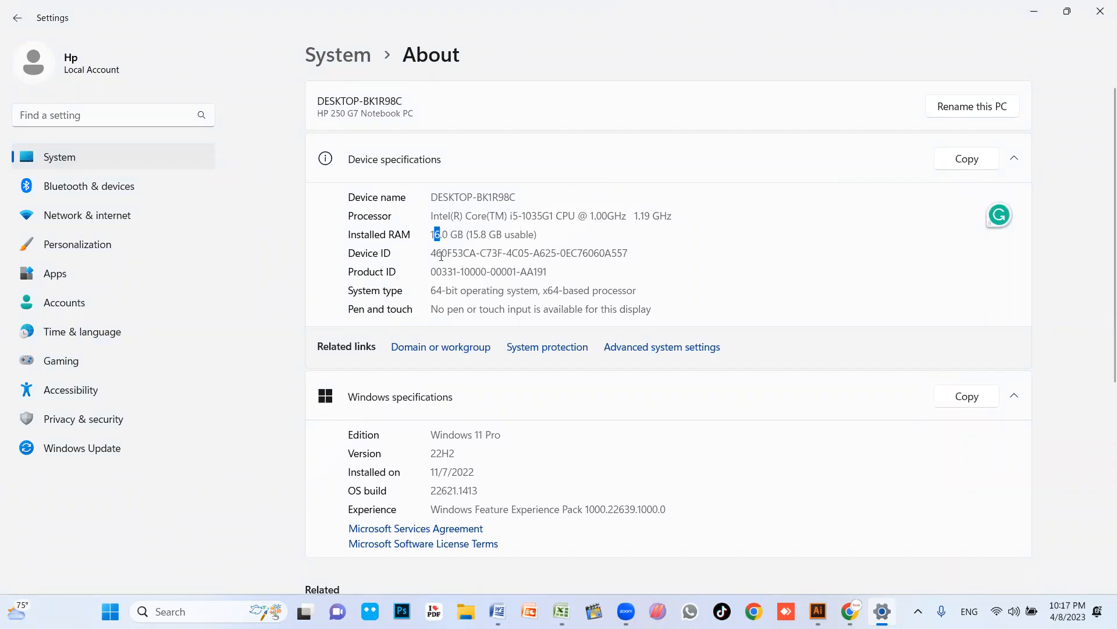
left_click(493, 267)
- Switch to the Word document, reduce the selected "GIG > Shop" text to 28 pt and delete it
left_click(1034, 11)
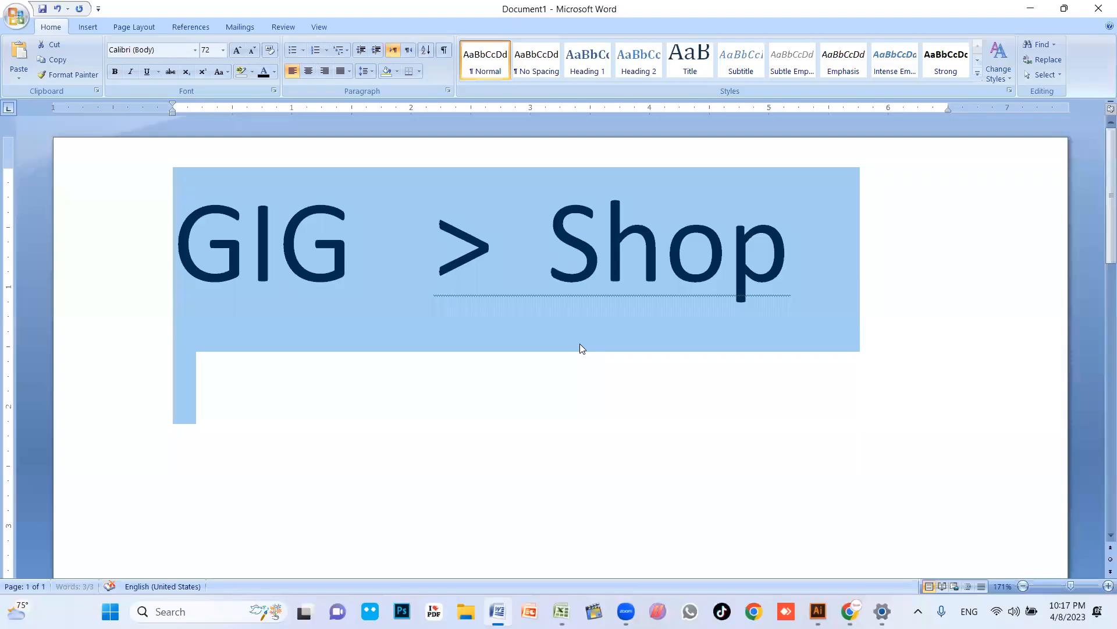
key("ctrl+shift+comma")
key("ctrl+shift+comma")
key("ctrl+shift+comma")
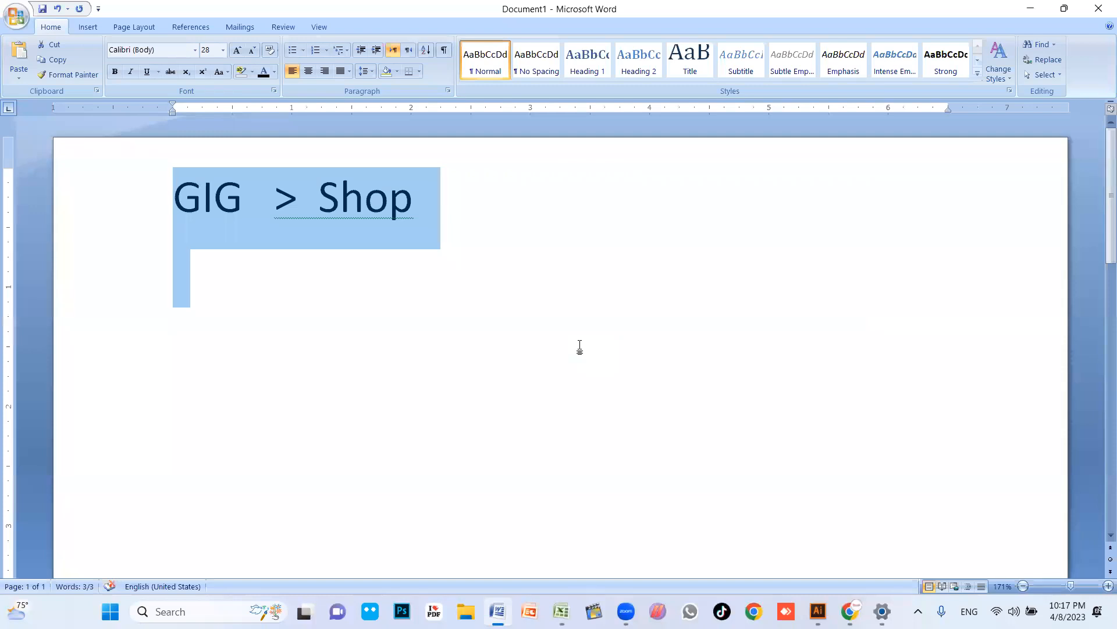
key("Delete")
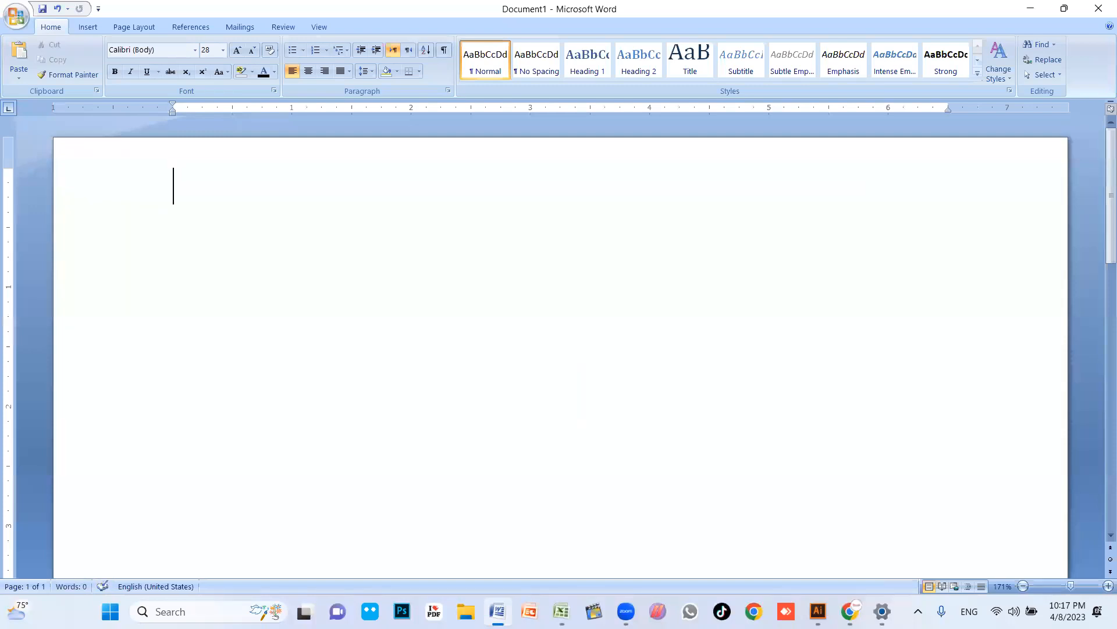
- Write "SSD Hard drive" as the first line of the document
type("SSD H")
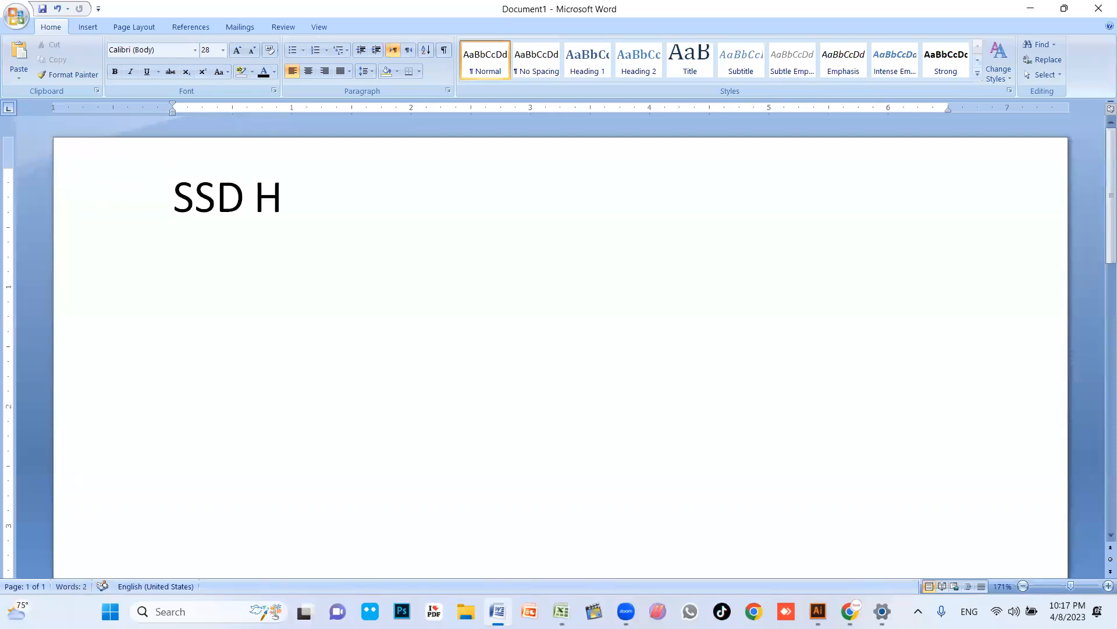
type("ard der")
key("BackSpace")
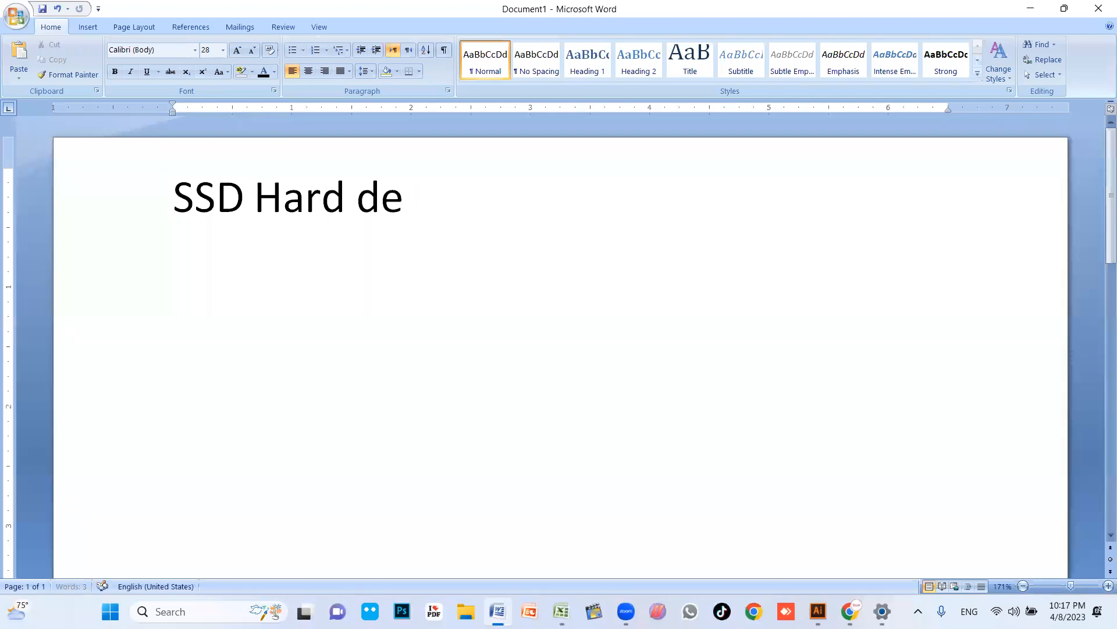
key("BackSpace")
type("rive")
key("Return")
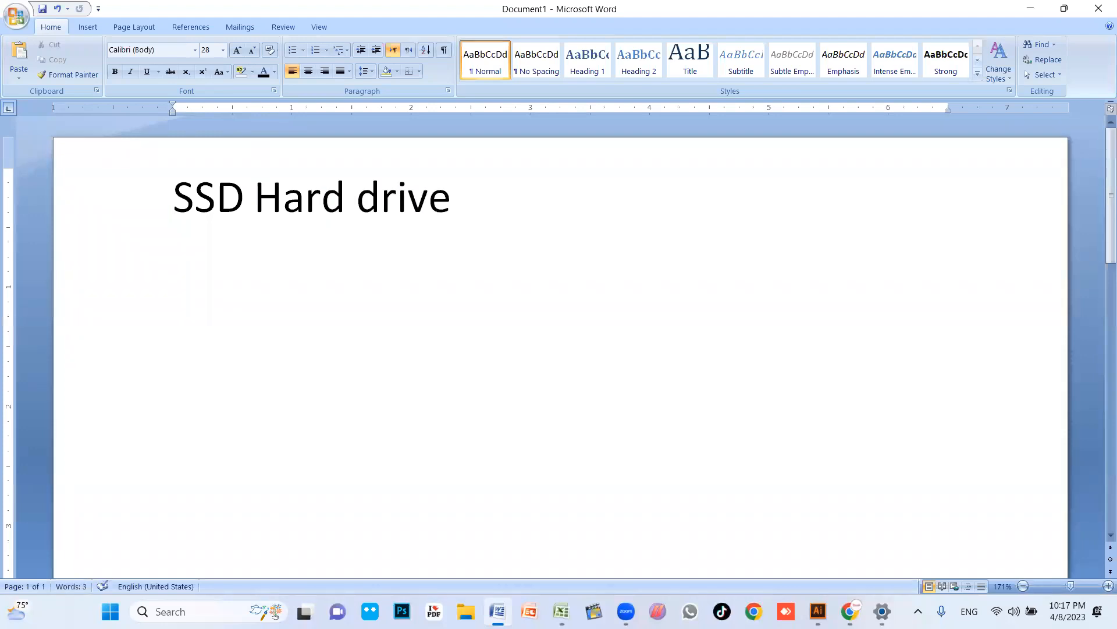
type("HHD")
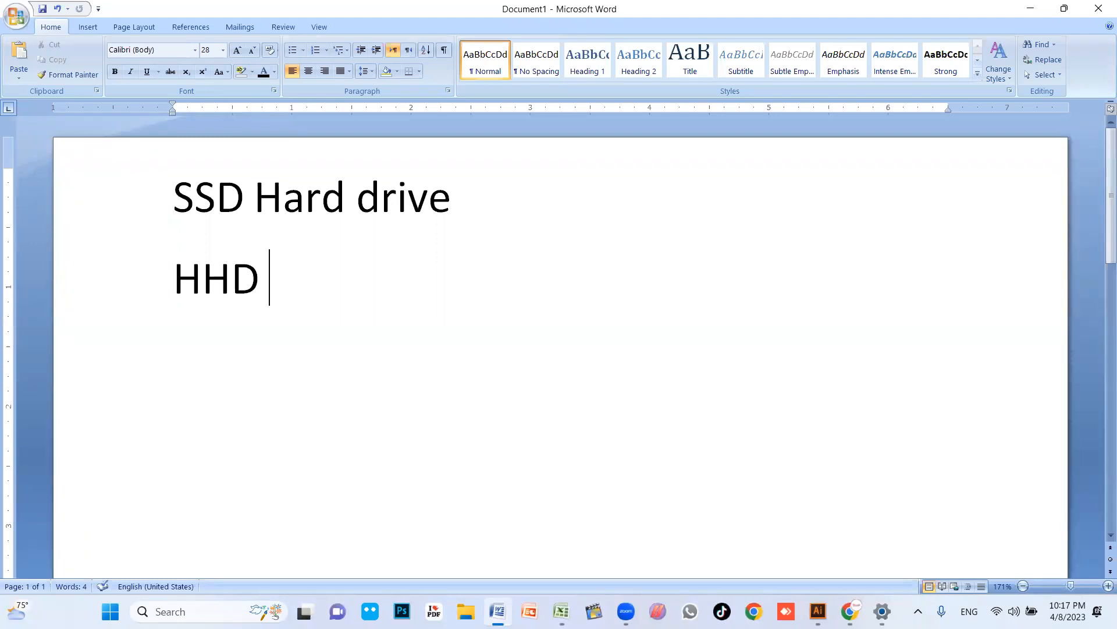
key("BackSpace")
key("BackSpace")
key("BackSpace")
key("BackSpace")
key("BackSpace")
key("BackSpace")
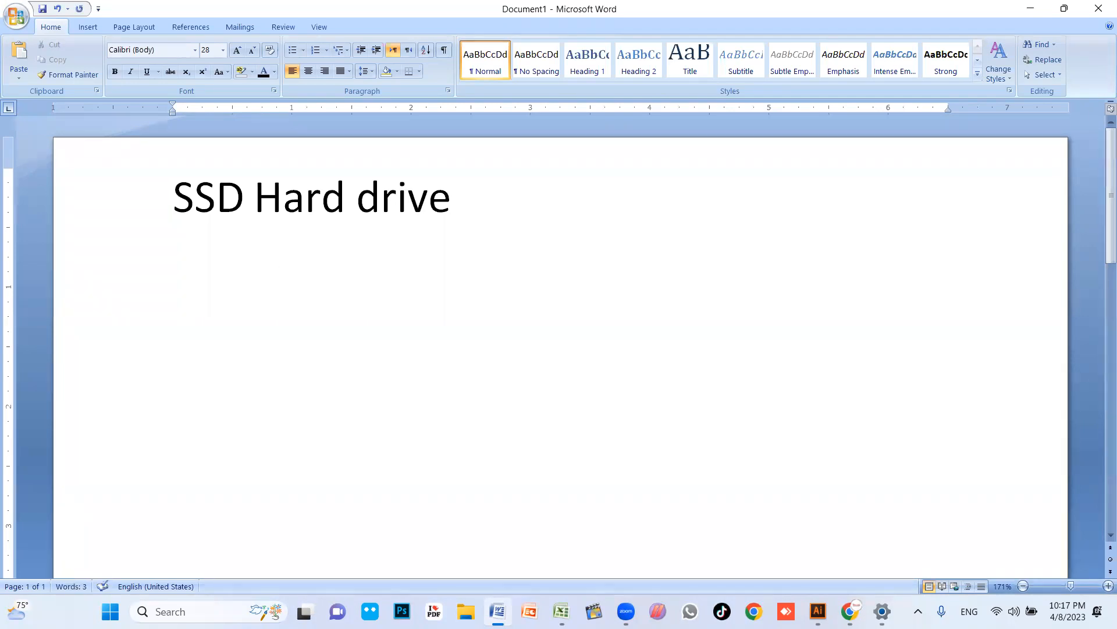
- Add a new line reading "CD room > Caddy > 700 > HHD" below the SSD line
key("Return")
type("CD")
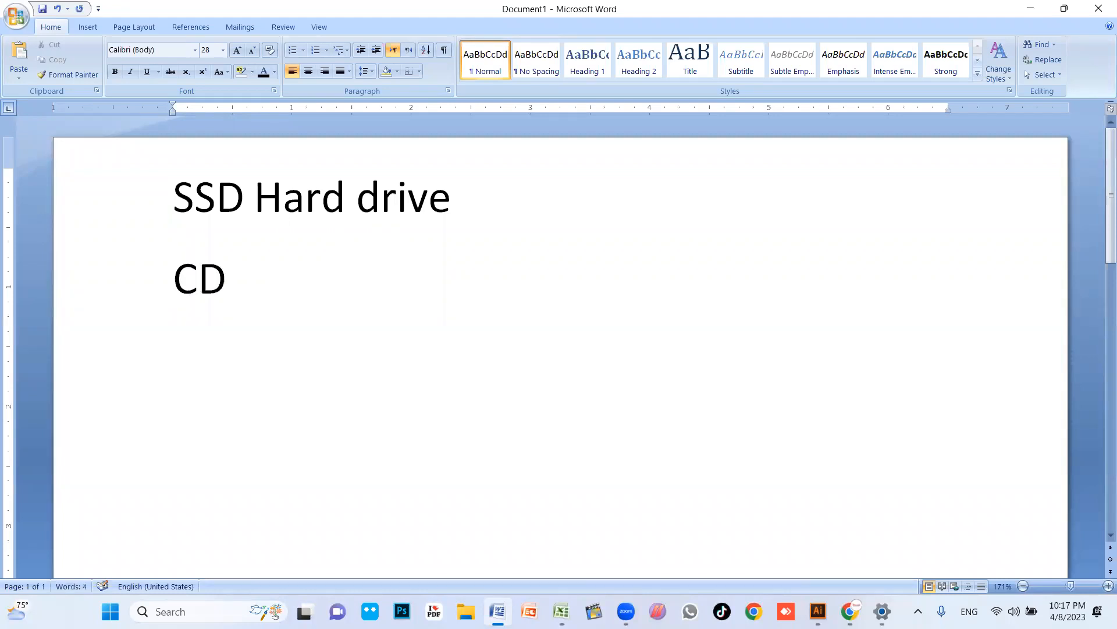
type(" room >")
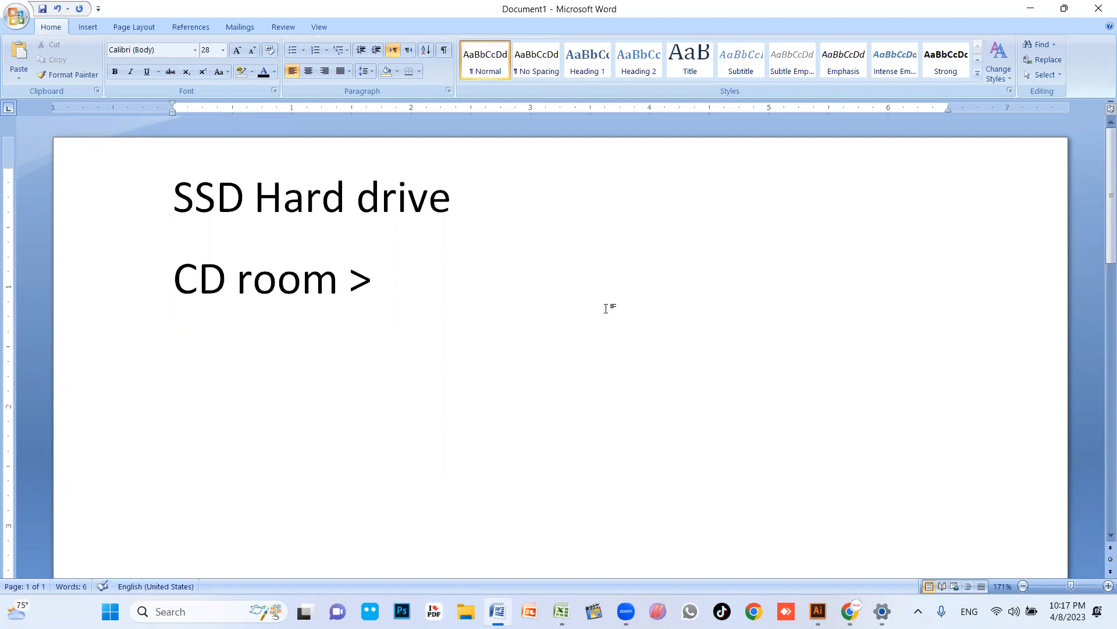
type(" Caddy")
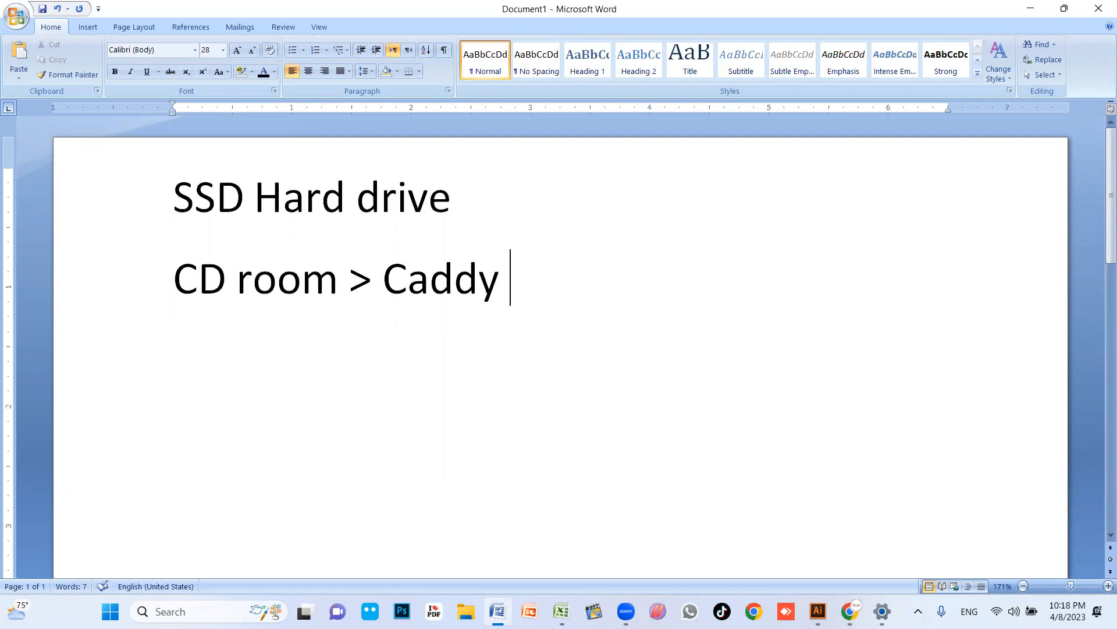
type("> 700")
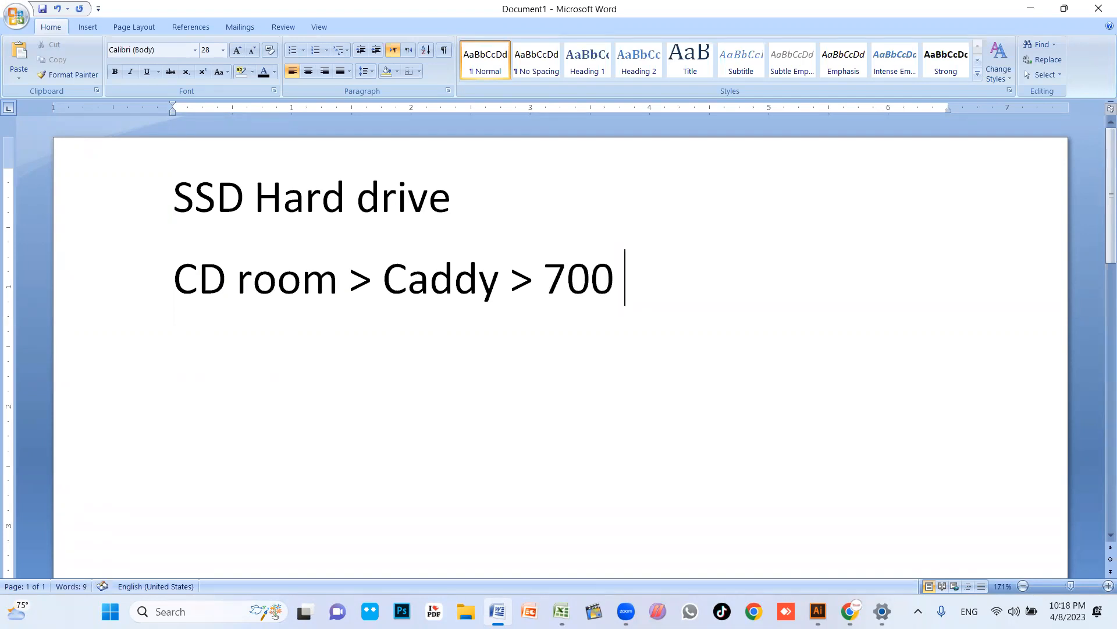
key("Return")
type("> HHD")
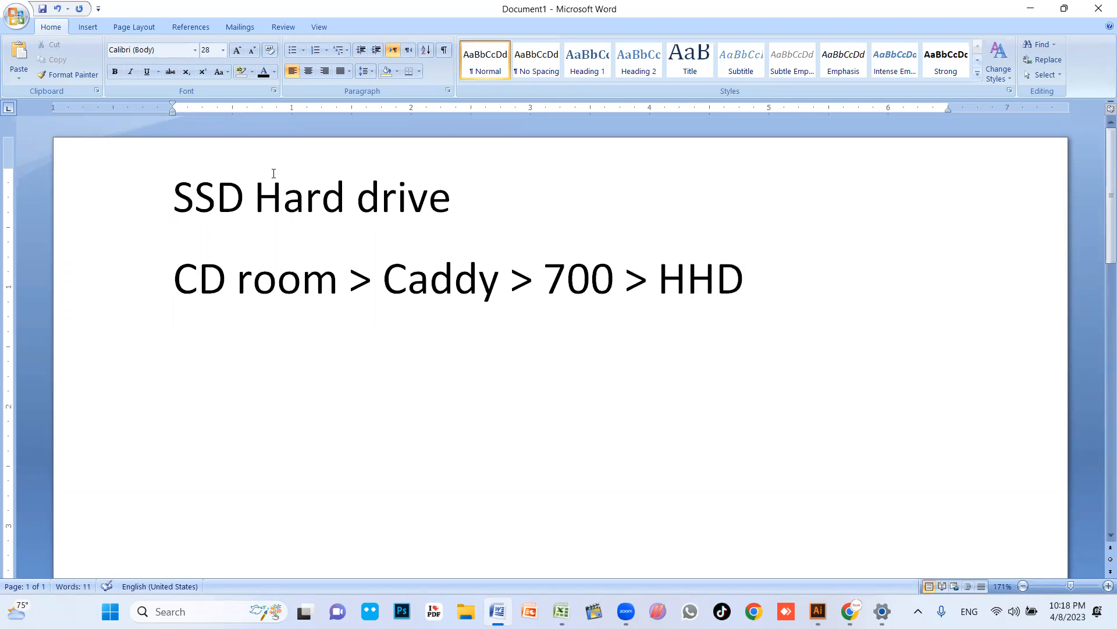
- Extend the "SSD Hard drive" line with "> 128 > 3000 - 4000"
left_click(462, 198)
triple_click(411, 192)
left_click(507, 200)
type("> 128 > 3000 -")
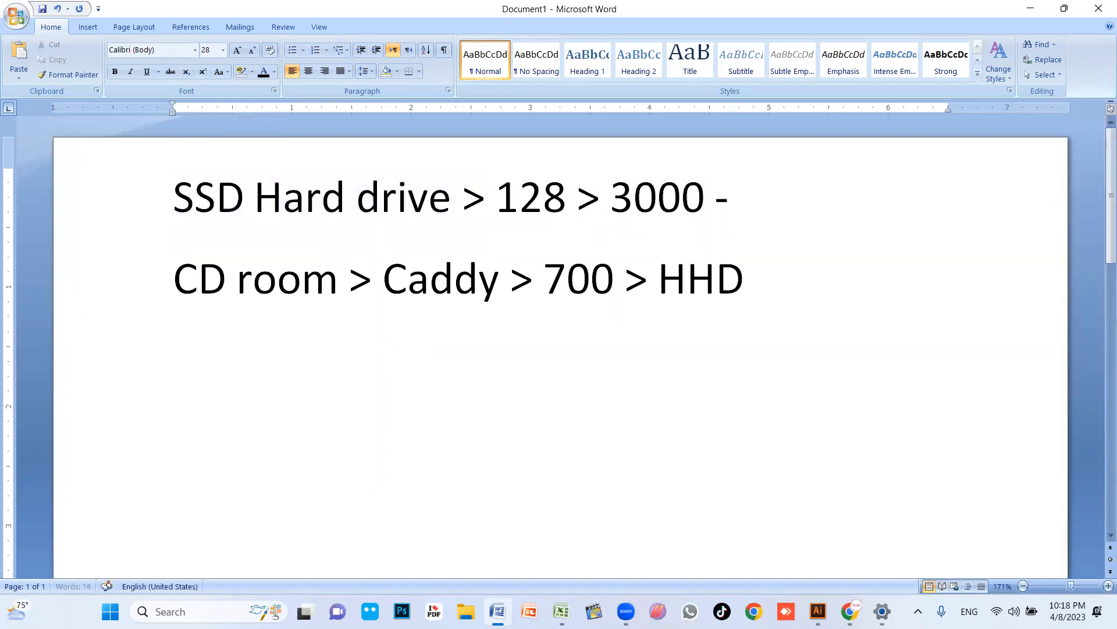
type(" 4000")
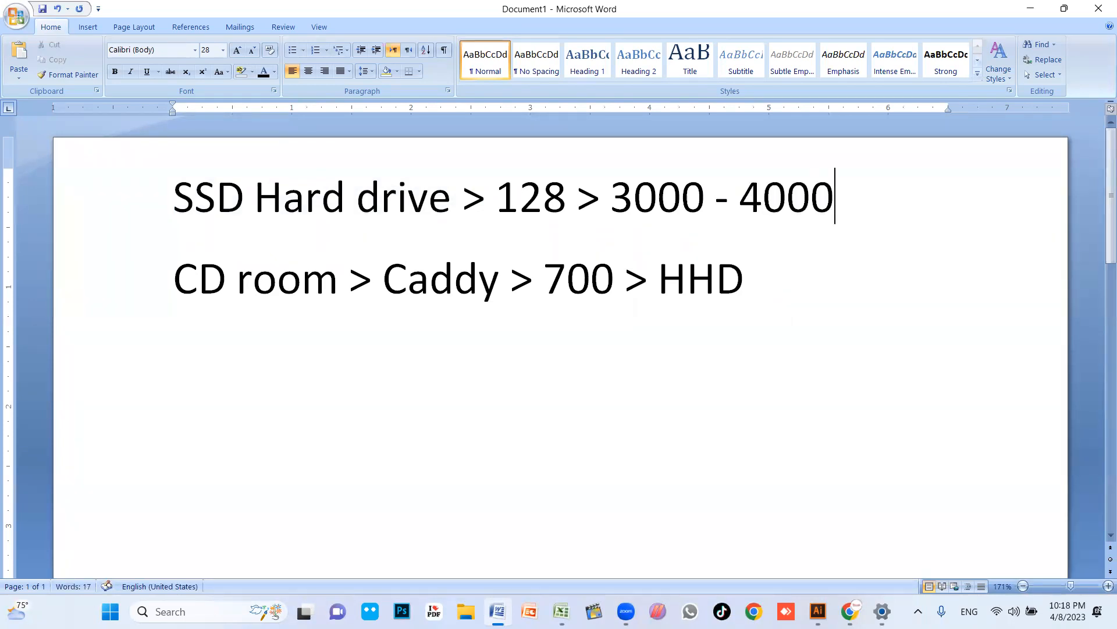
- Insert a line reading "Laptop parts >" between the SSD line and the CD room line
key("Return")
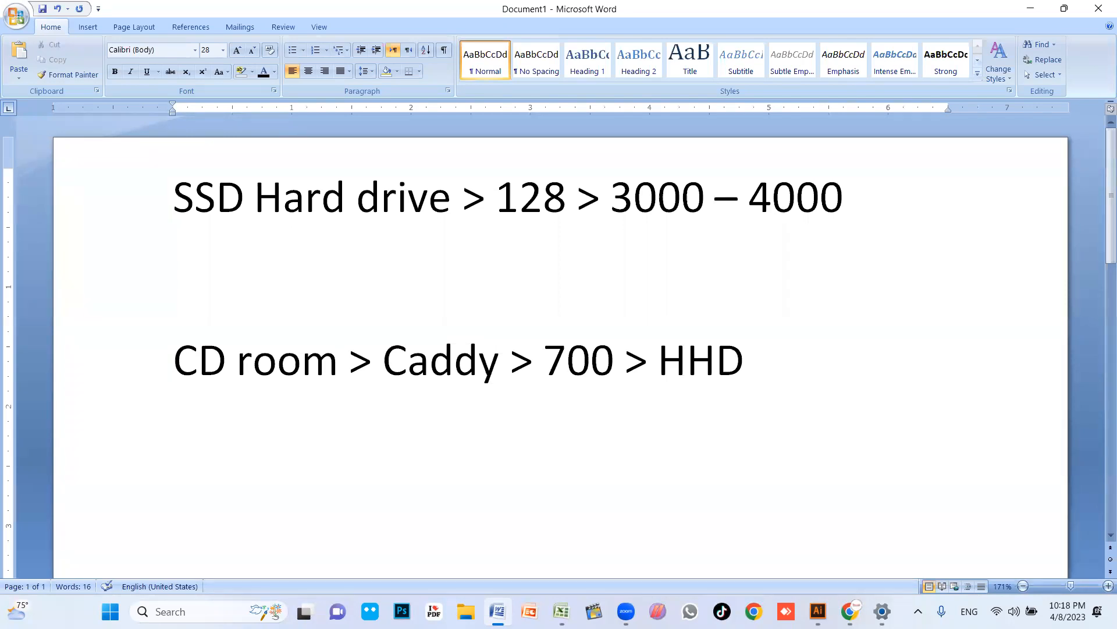
type(":")
key("BackSpace")
type("Laptops p")
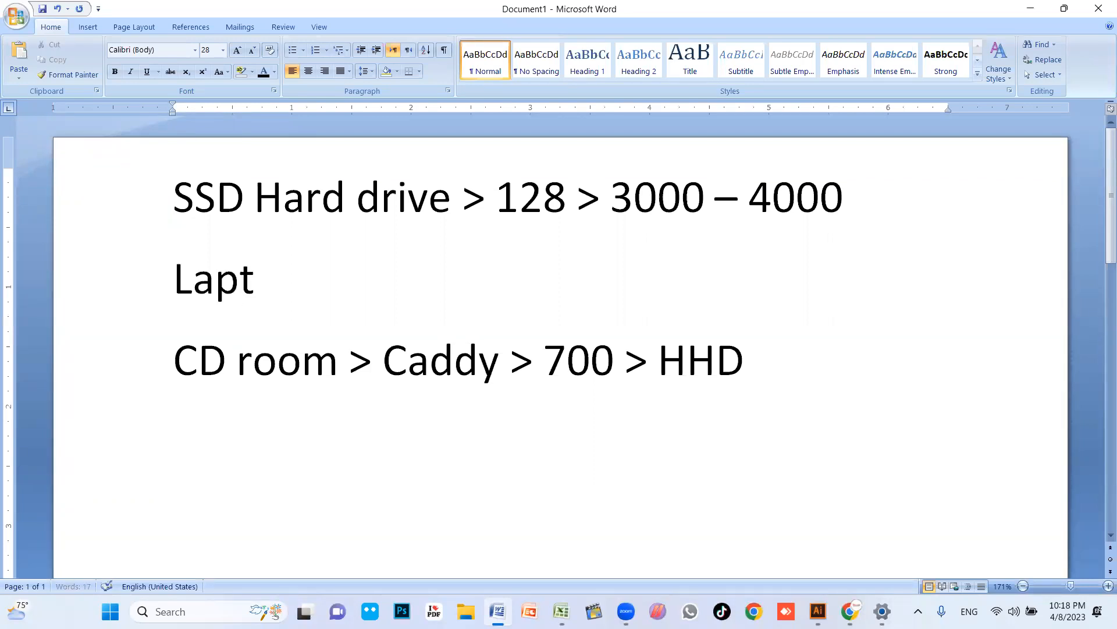
key("BackSpace")
key("BackSpace")
key("BackSpace")
type("parts >")
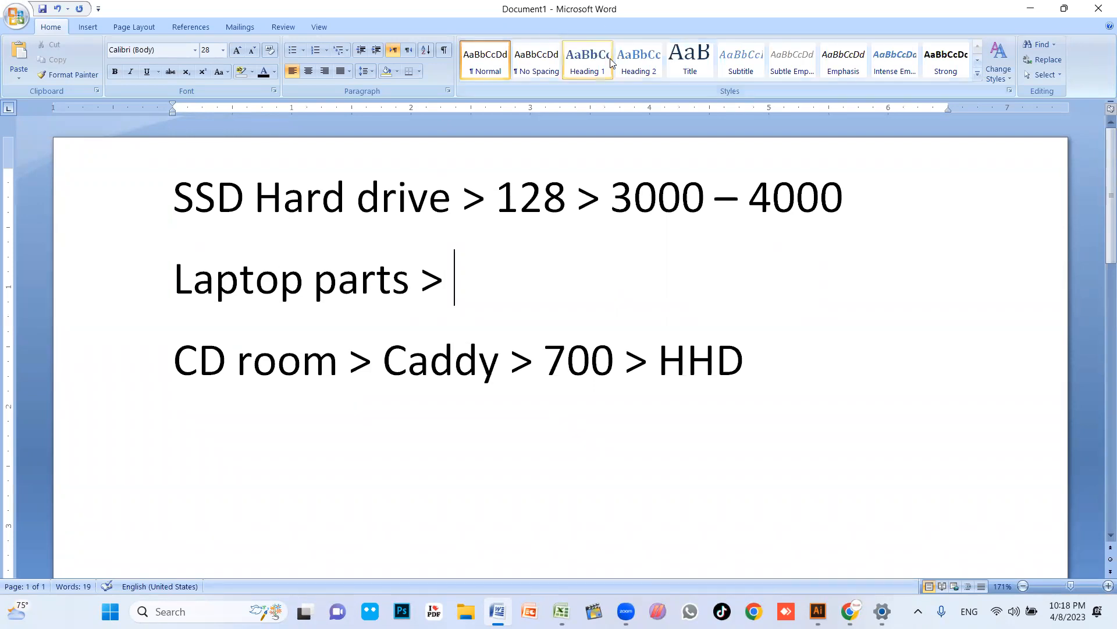
key("Left")
key("Left")
key("Left")
key("Left")
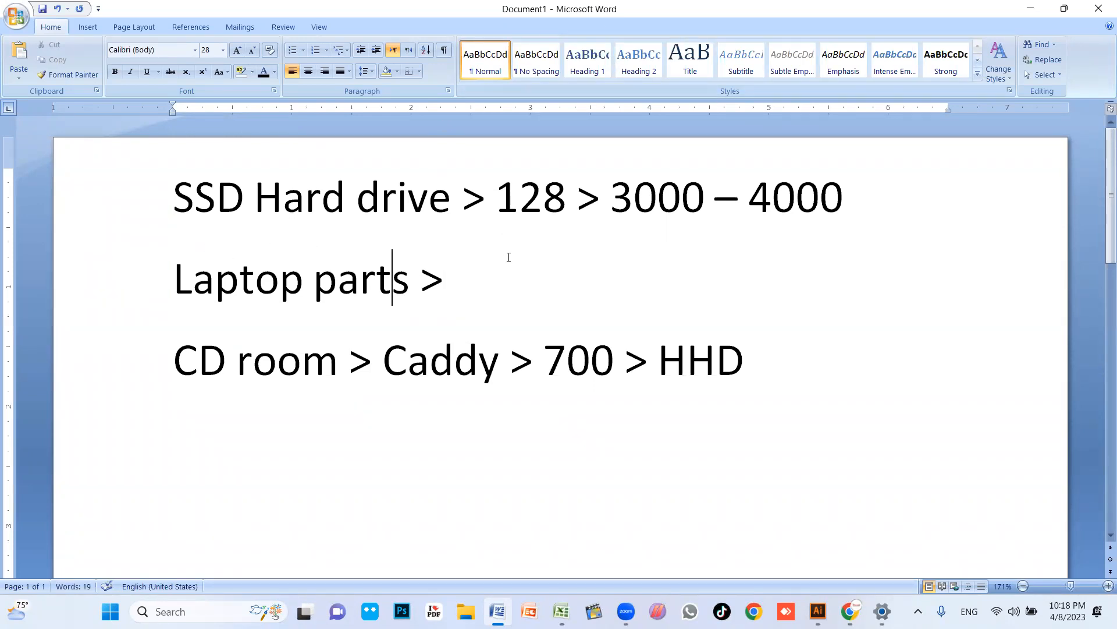
left_click_drag(746, 360, 332, 265)
key("ctrl+Home")
left_click_drag(195, 201, 878, 199)
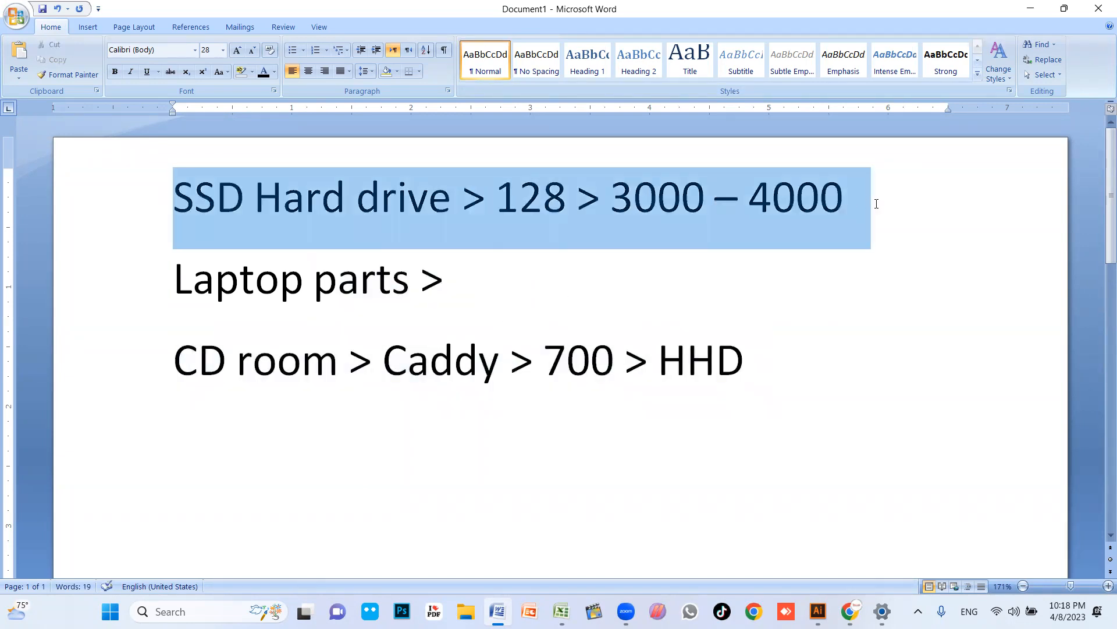
left_click(496, 349)
- Add a new line reading "8 GB" below the CD room line
left_click(833, 386)
key("Return")
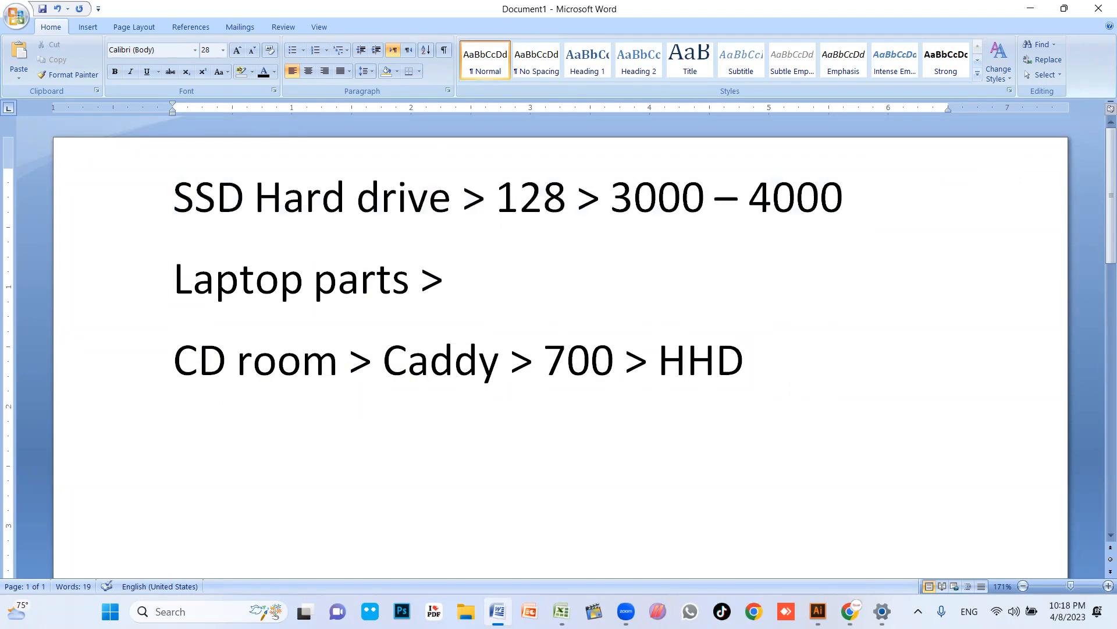
type("8 GB")
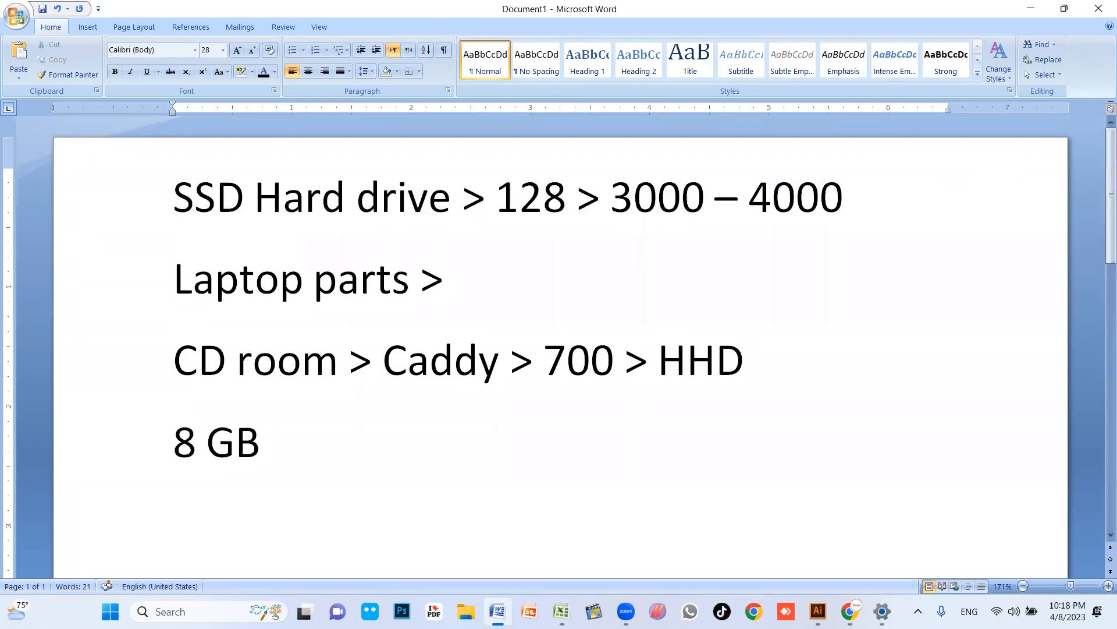
scroll(775, 276, "down", 1)
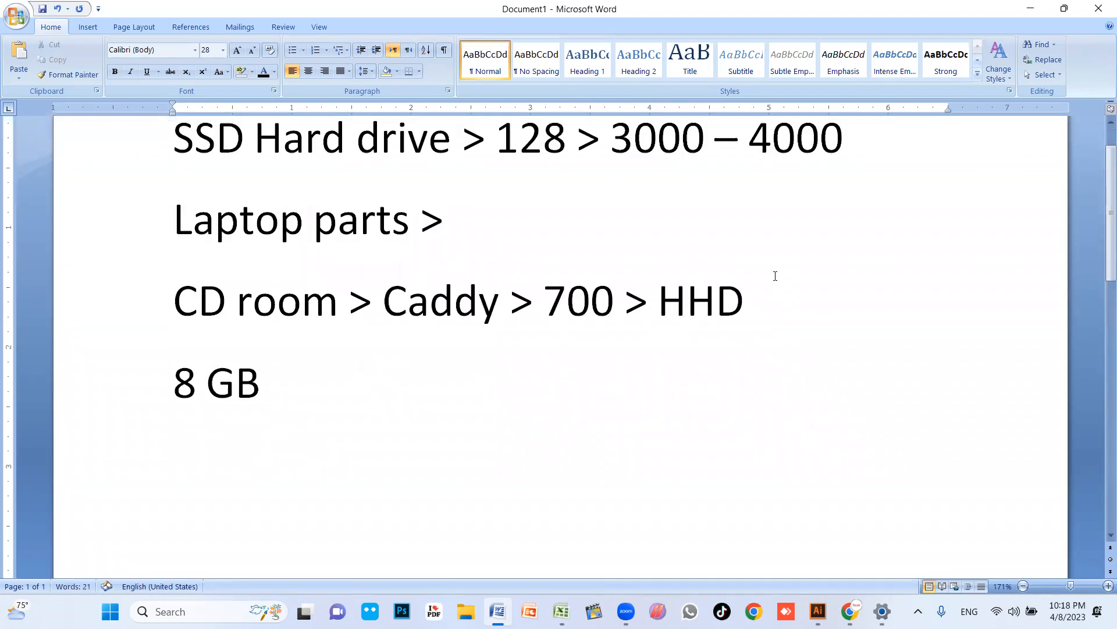
- Delete the "8 GB" line below the CD room line
type(">")
key("BackSpace")
key("BackSpace")
key("BackSpace")
key("BackSpace")
key("BackSpace")
key("BackSpace")
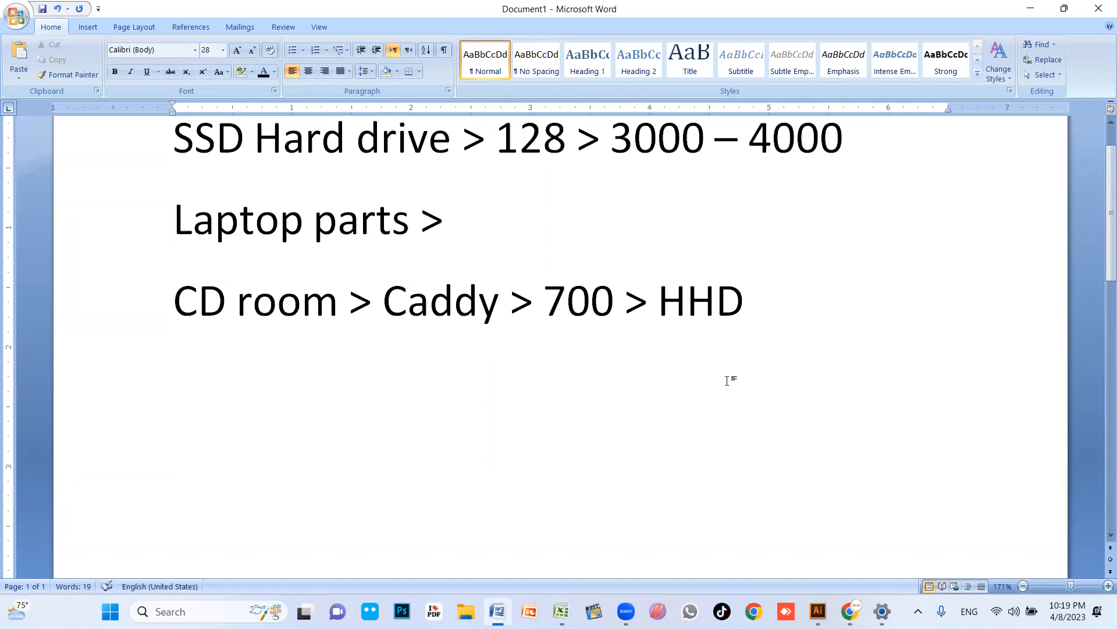
- Replace the entire document text with "Core i5"
scroll(727, 381, "up", 1)
key("ctrl+a")
type("COre i5 ")
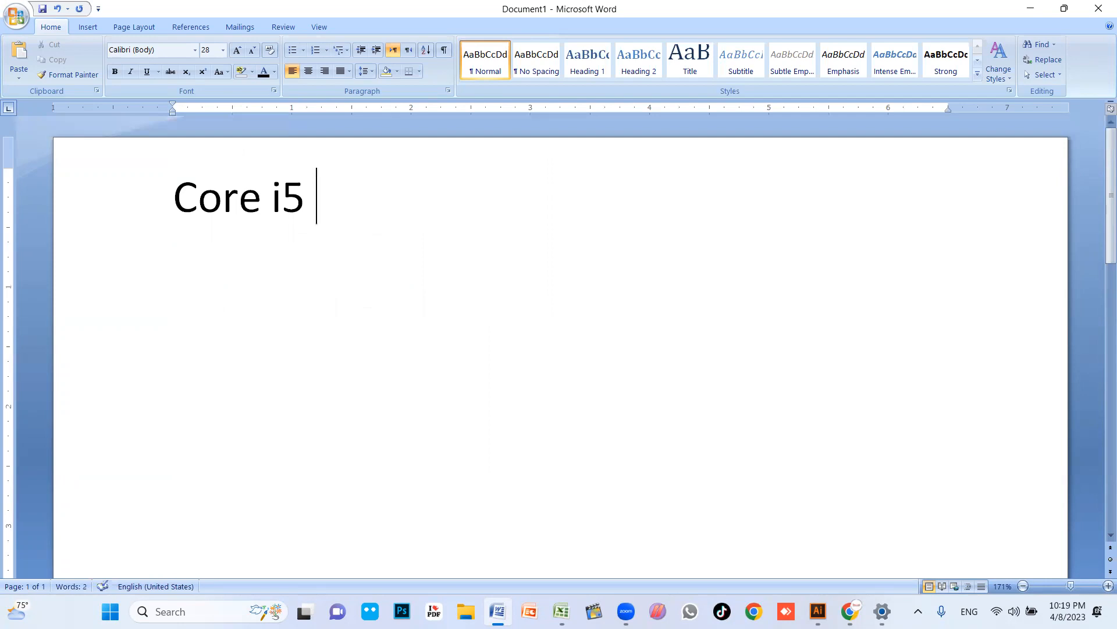
- Add a line reading "3rd generation" below the "Core i5" line
type("1st")
key("BackSpace")
key("BackSpace")
key("BackSpace")
key("BackSpace")
type("3td")
key("BackSpace")
key("BackSpace")
type("rd generation 4")
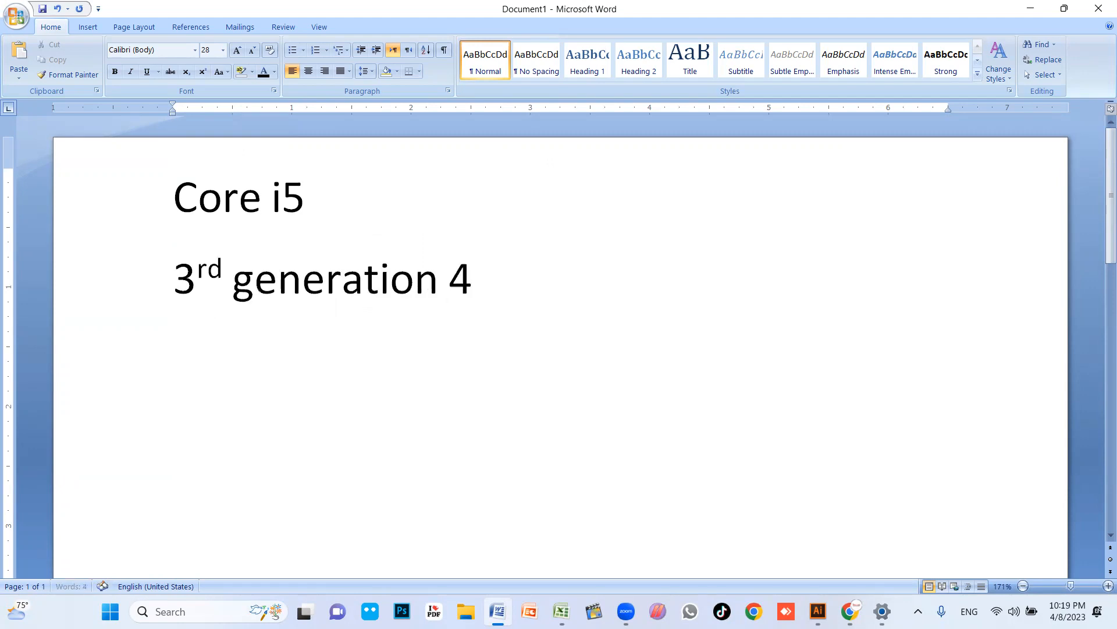
key("BackSpace")
- Add two more lines reading "8 GB ram" and "128 GB SSD" below the generation line
key("Return")
type("8 GB ram")
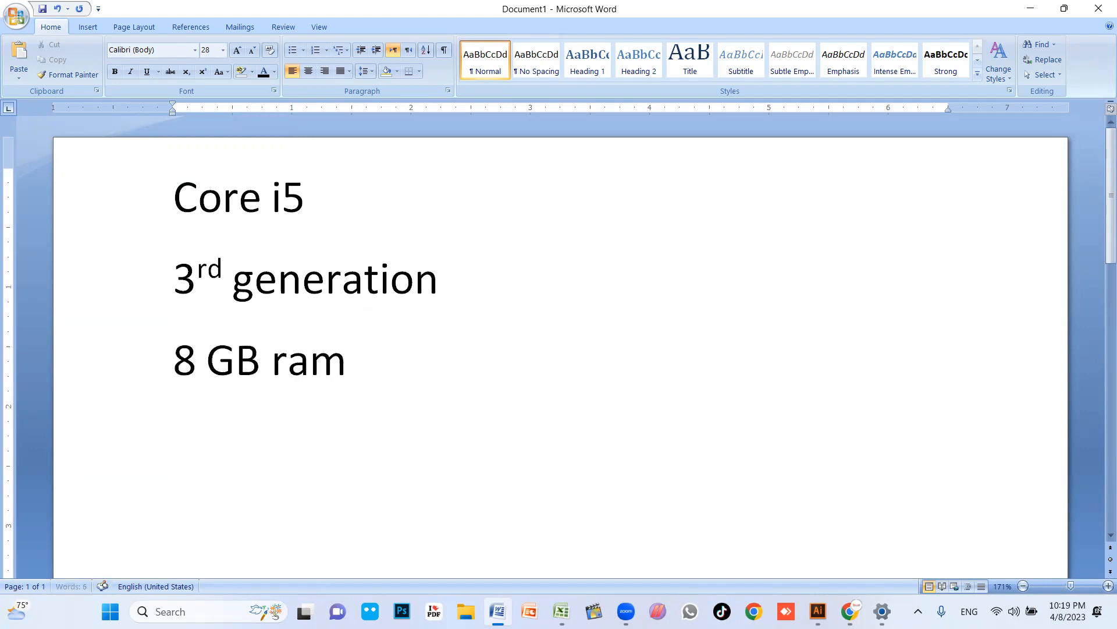
key("Return")
type("128 ")
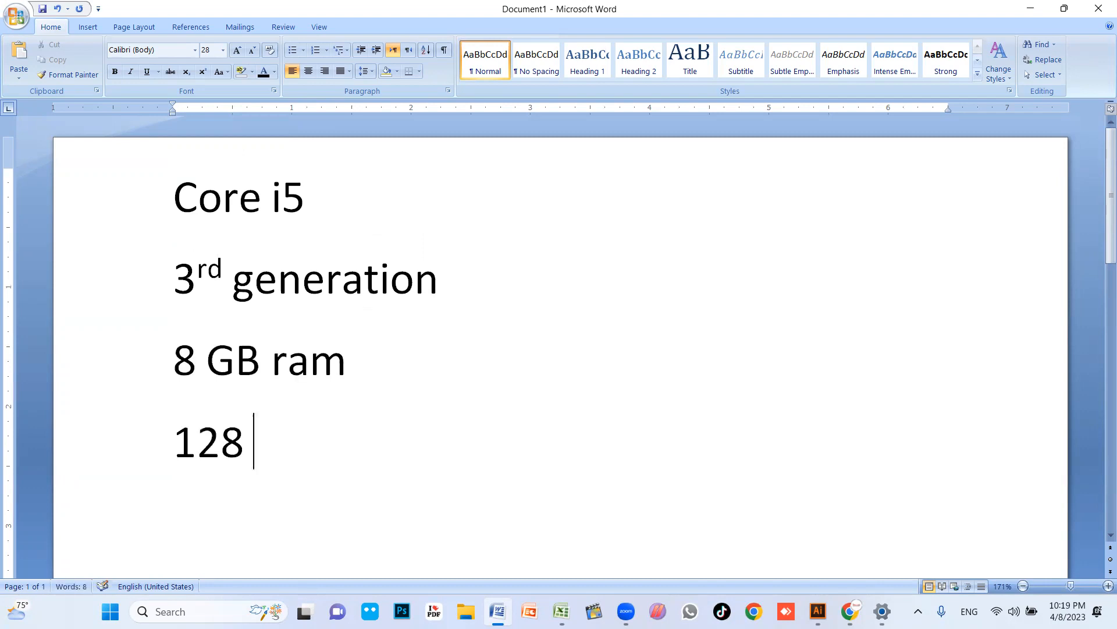
type("GB SSS")
key("BackSpace")
type("D")
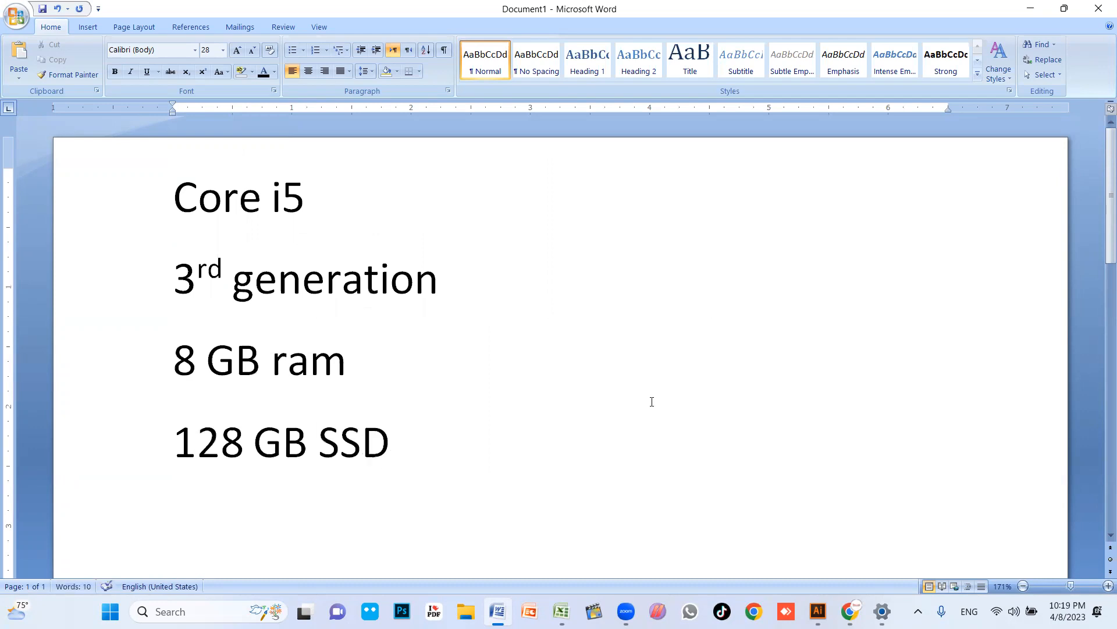
- Add a line reading "HHD 320 or 250 GB" below the SSD line
key("Return")
type("HHD ")
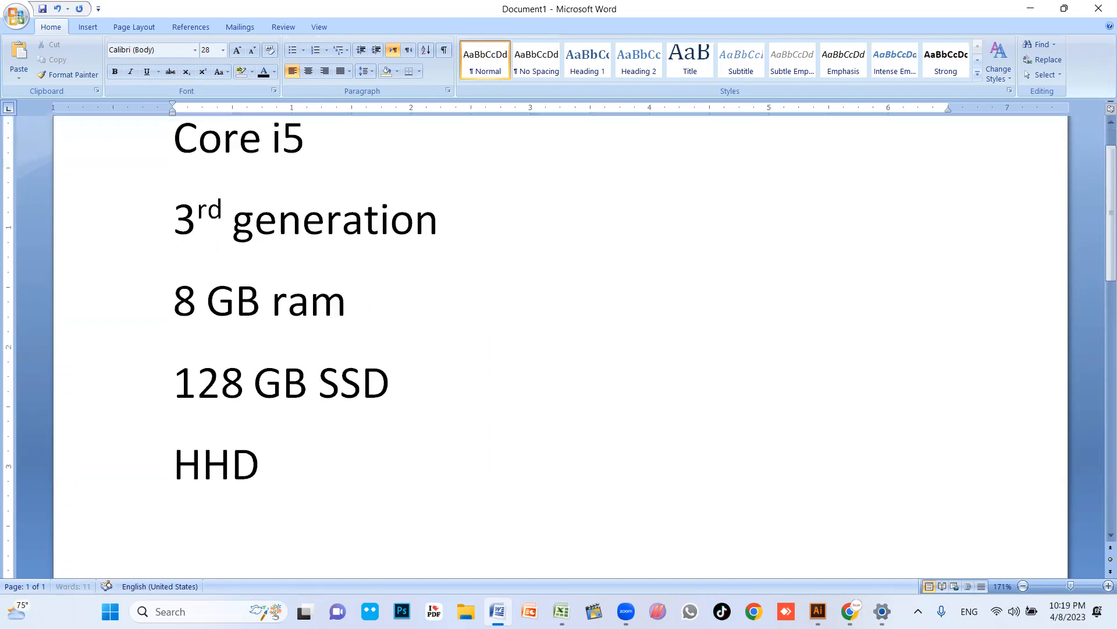
type("320")
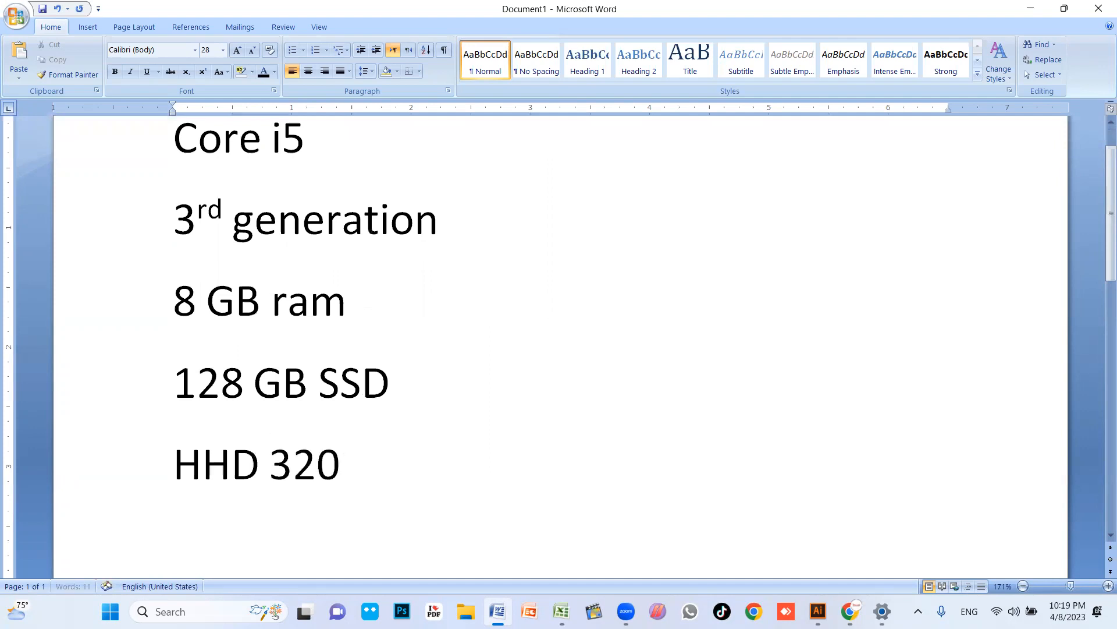
type("  or 250 GB")
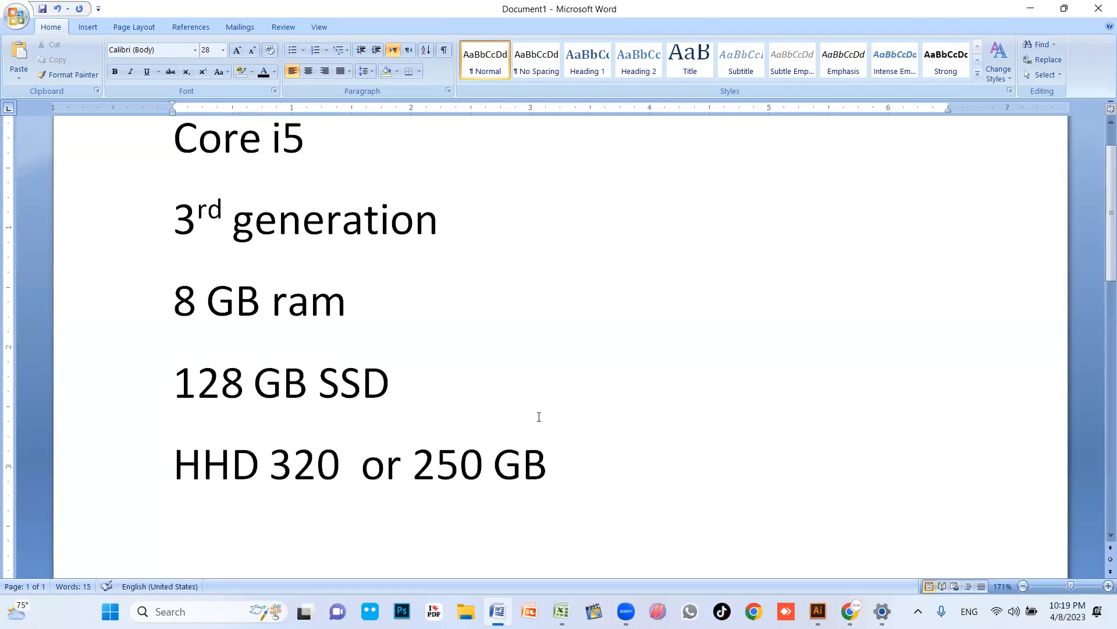
- Extend the "128 GB SSD" line with "> Local drive C > window and softwares"
left_click_drag(414, 372, 173, 381)
left_click(505, 380)
type("> Locat")
key("BackSpace")
type("l drive C")
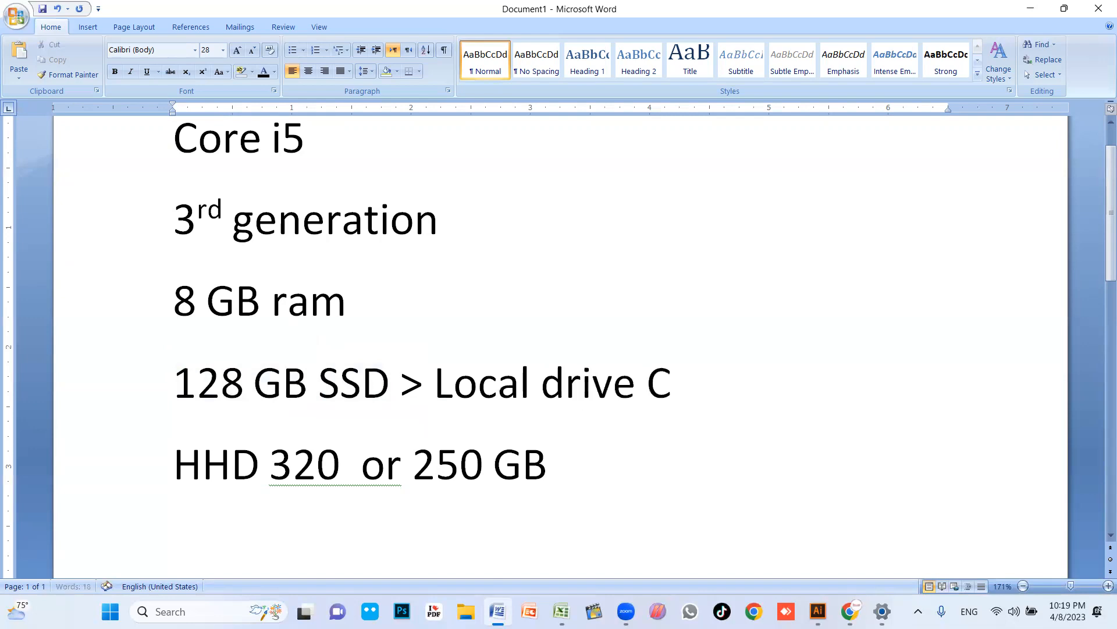
type(" > window")
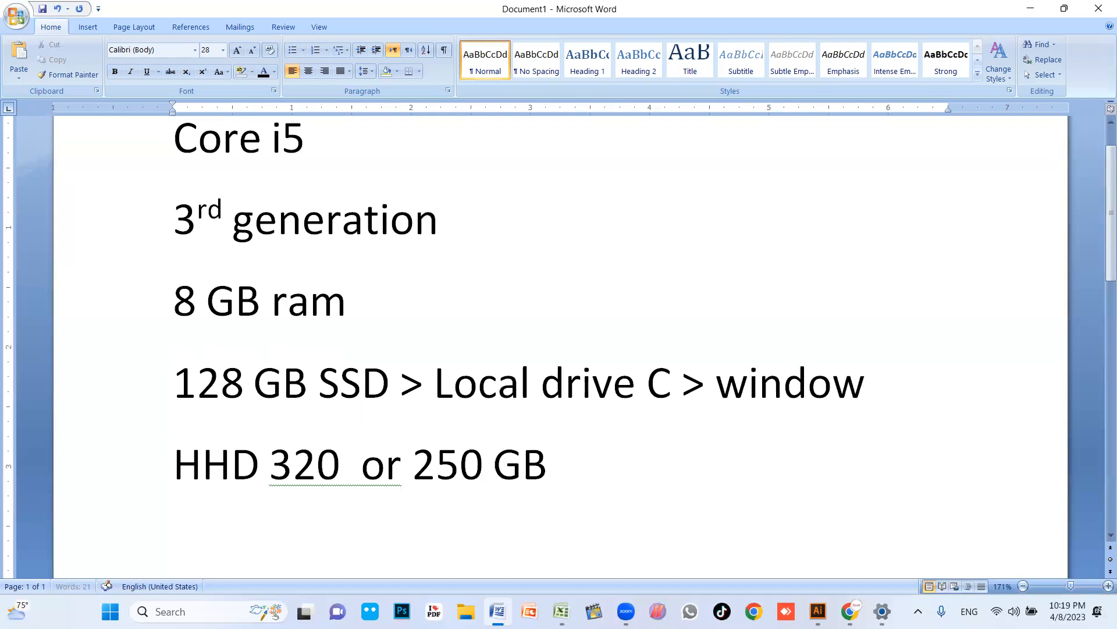
type(" and softwares")
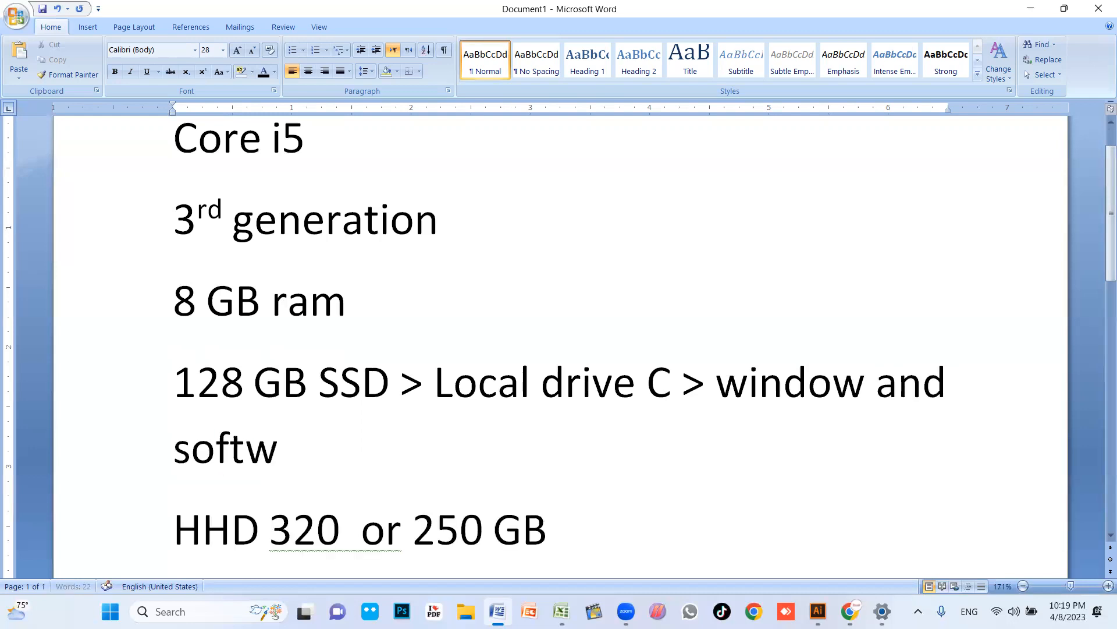
- Reduce the font size of the whole "128 GB SSD" line to 18 so it fits on one line
left_click_drag(378, 451, 153, 394)
key("ctrl+shift+comma")
key("ctrl+shift+comma")
key("ctrl+shift+comma")
key("ctrl+shift+comma")
key("ctrl+shift+comma")
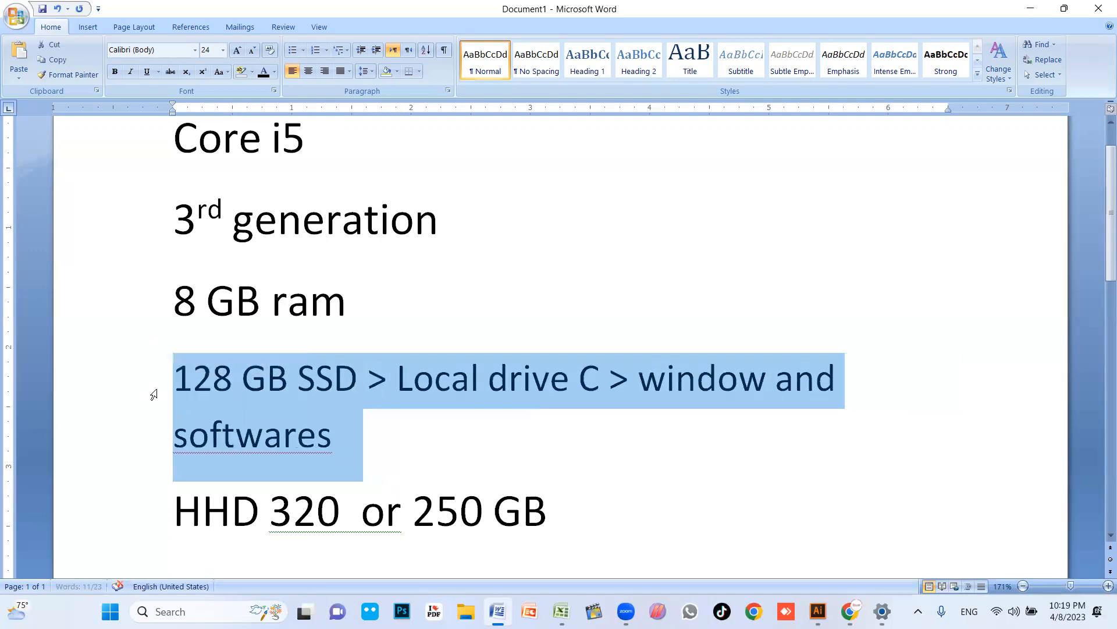
left_click(456, 389)
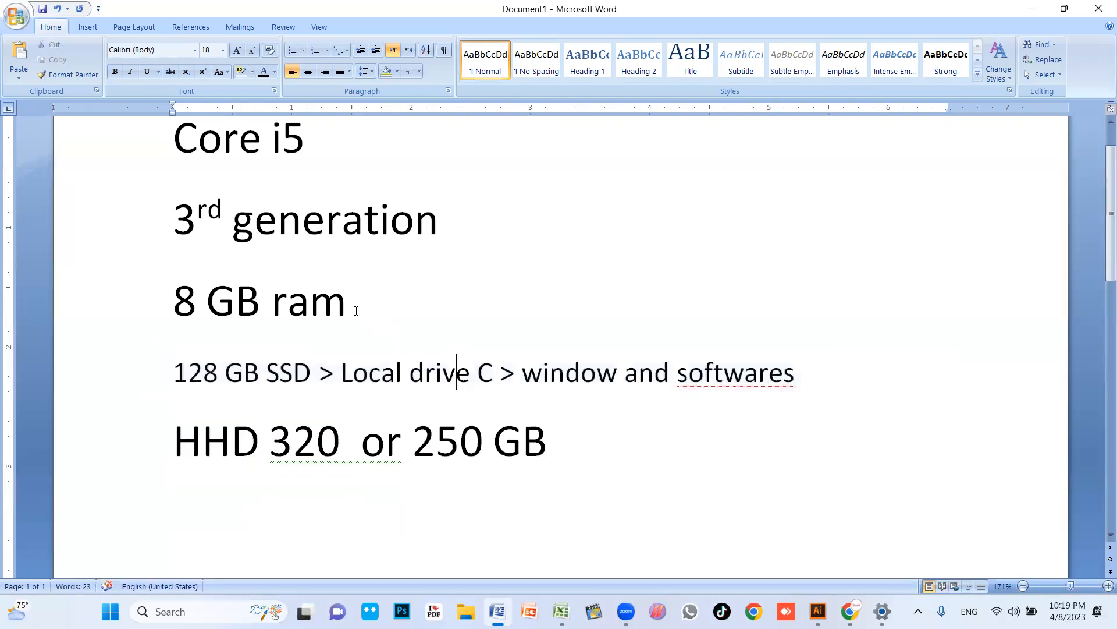
- Add a line reading "35,000 >" below the HHD line
scroll(404, 320, "down", 1)
left_click(593, 414)
left_click(594, 476)
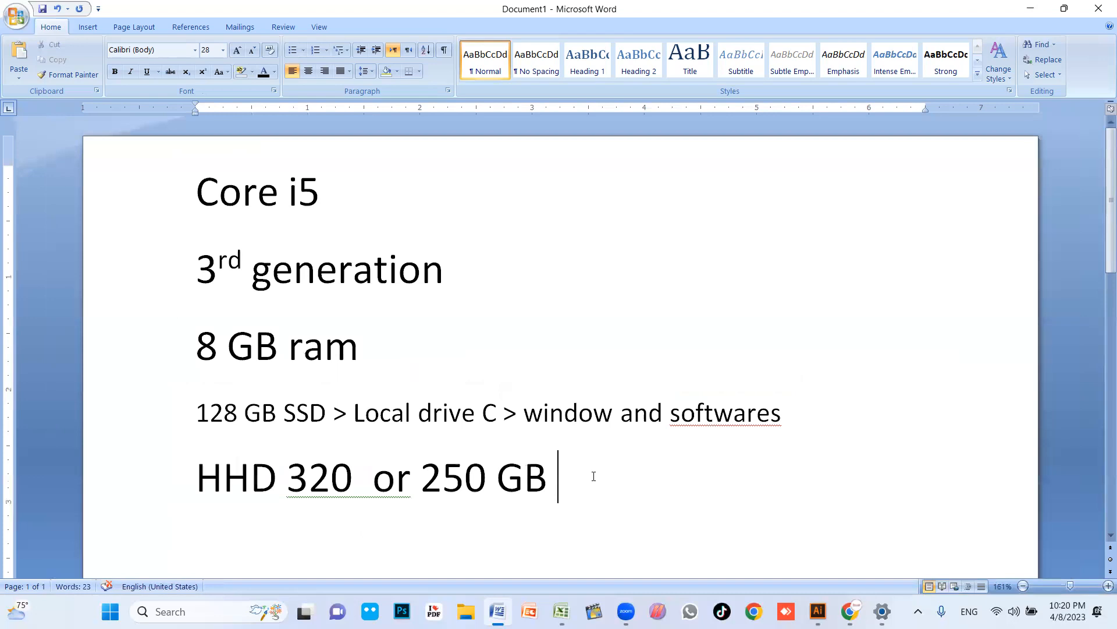
key("Return")
key("Return")
scroll(574, 427, "down", 1)
scroll(574, 427, "down", 3)
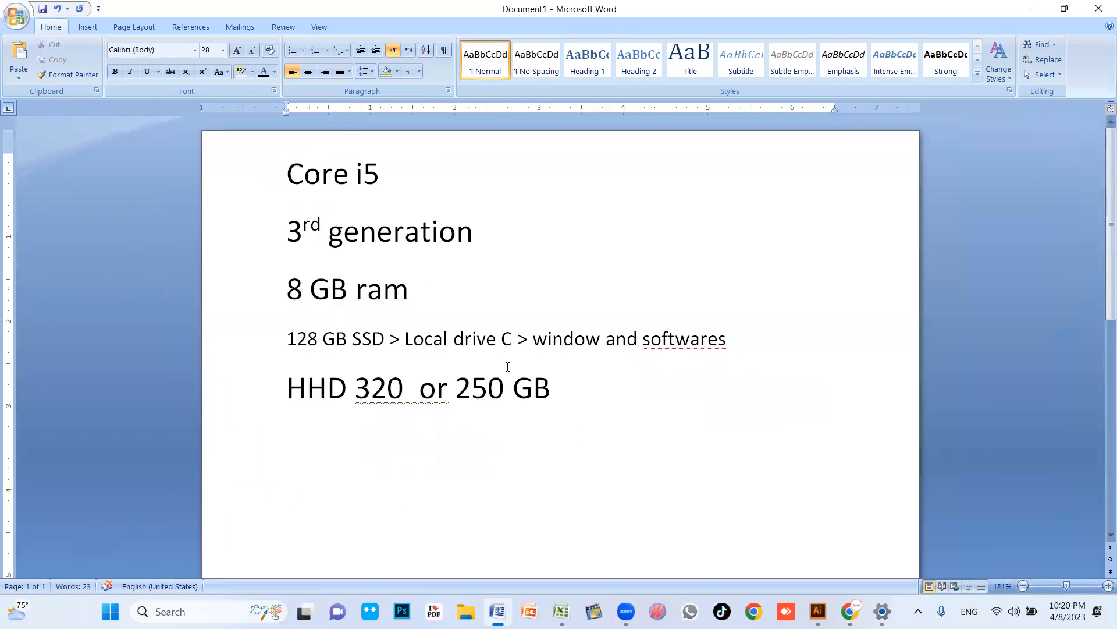
type("35,000 >")
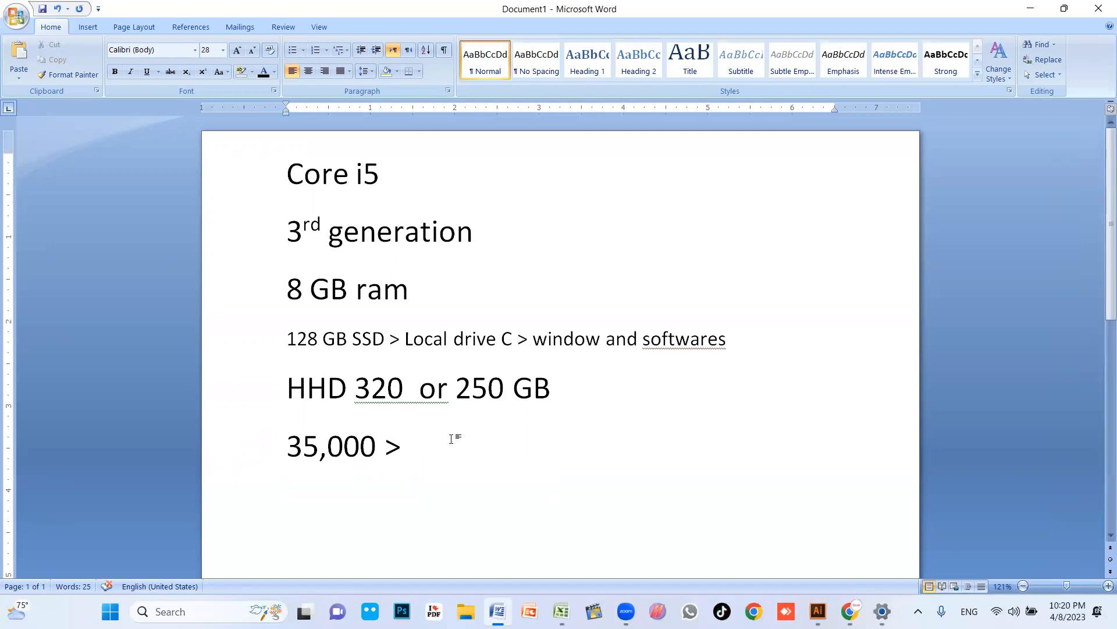
- Switch to Chrome, search for "olx lahore" in a new tab and open the OLX Lahore classifieds
left_click(849, 611)
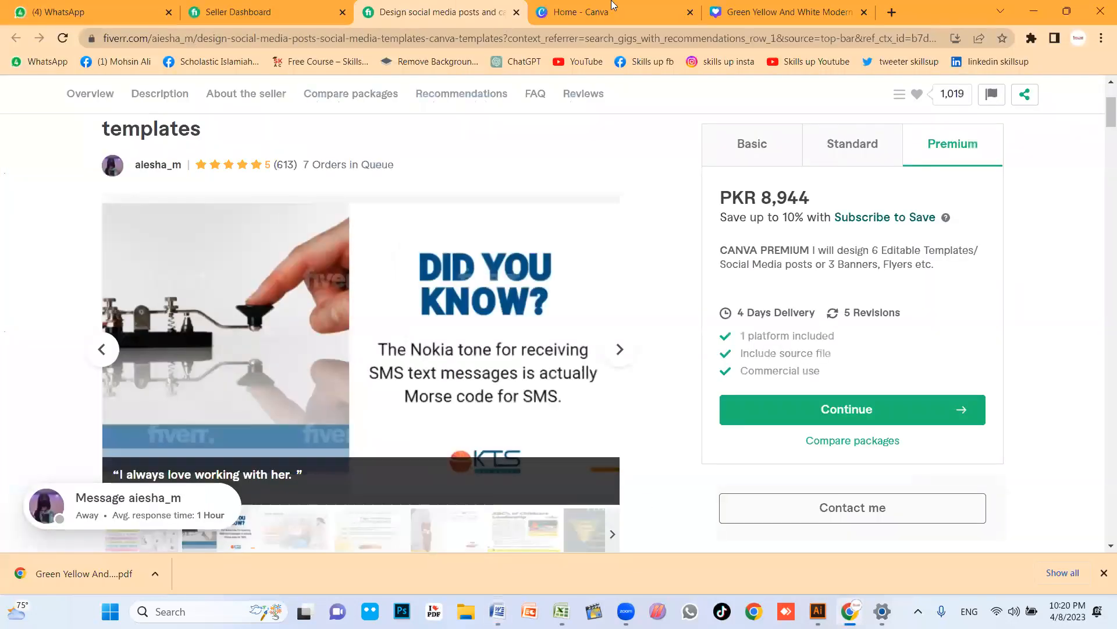
left_click(886, 12)
type("olx ")
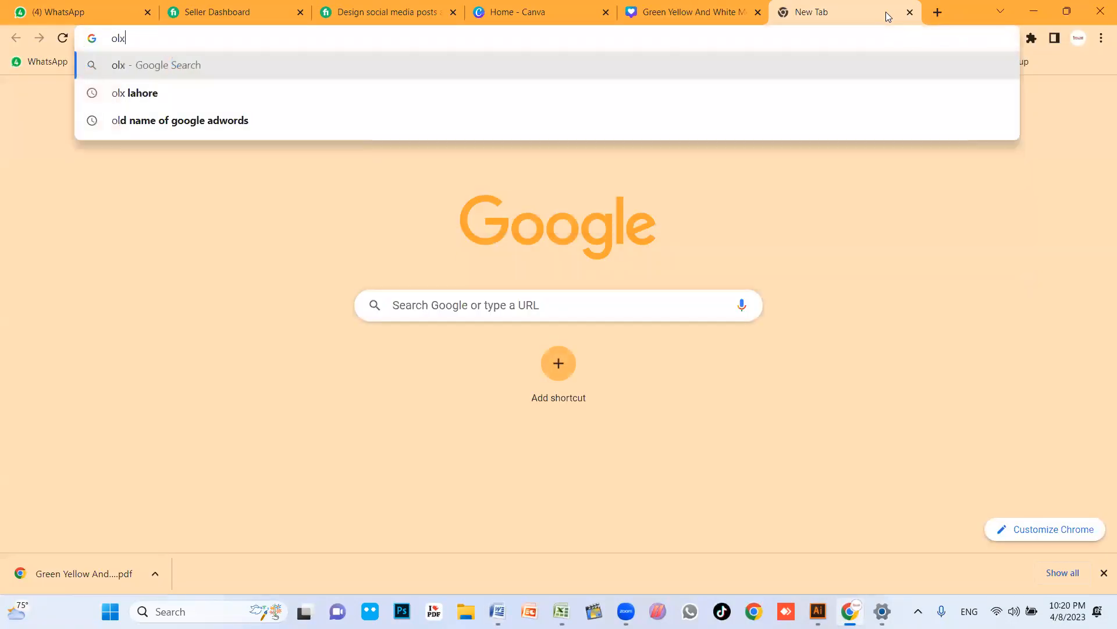
type("lahore")
key("Return")
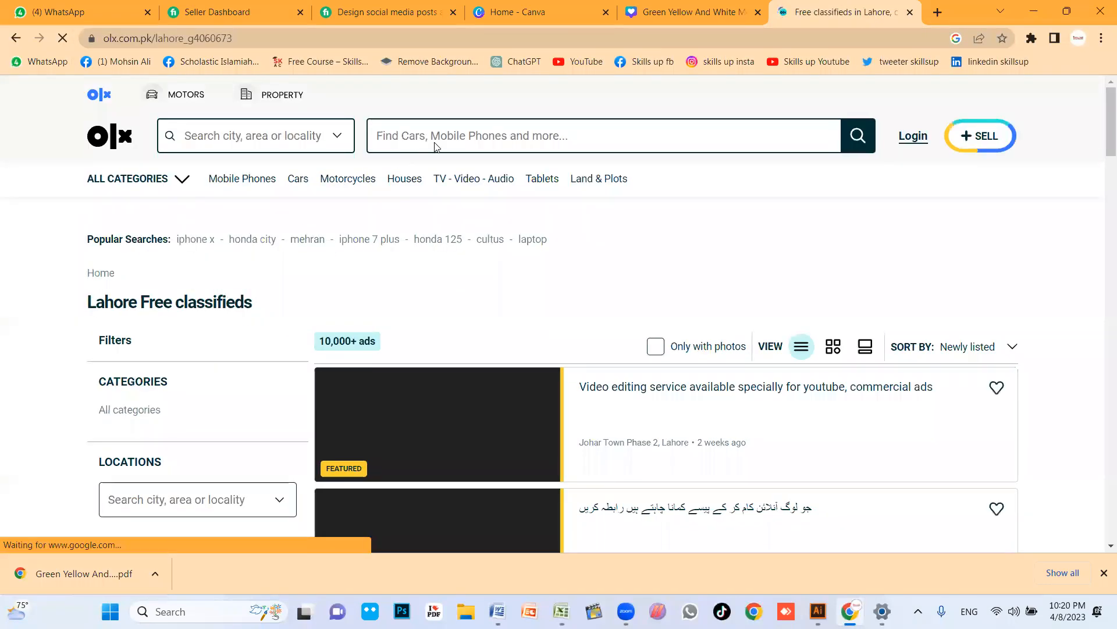
- Search the OLX Lahore classifieds for "core i5 3rd generation", allowing the site's notifications
type("core i5 e")
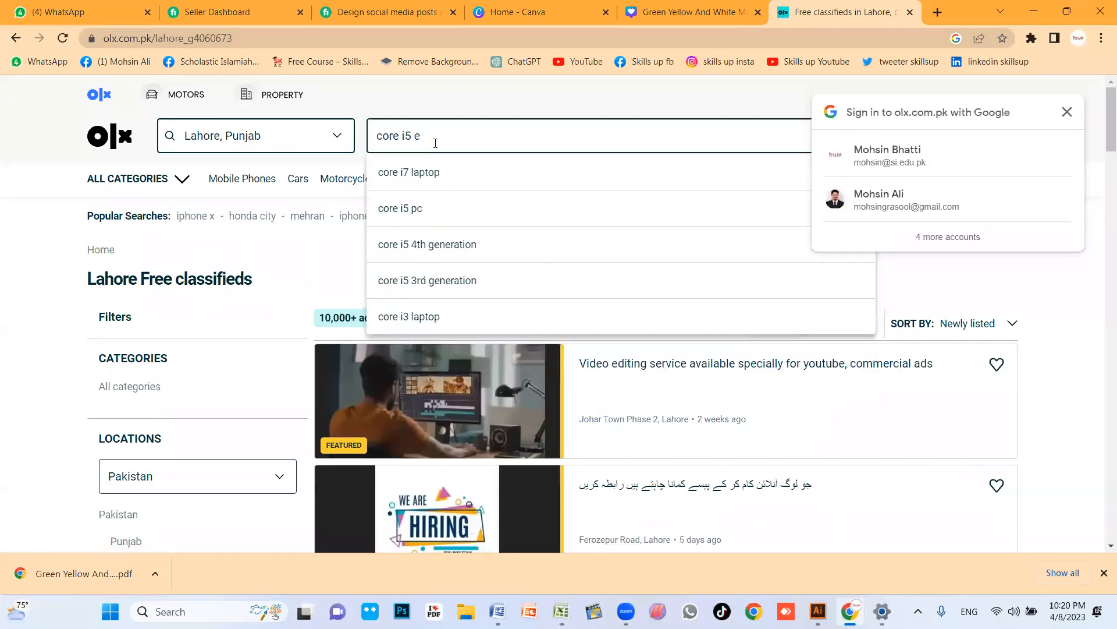
type(" 3rd gen")
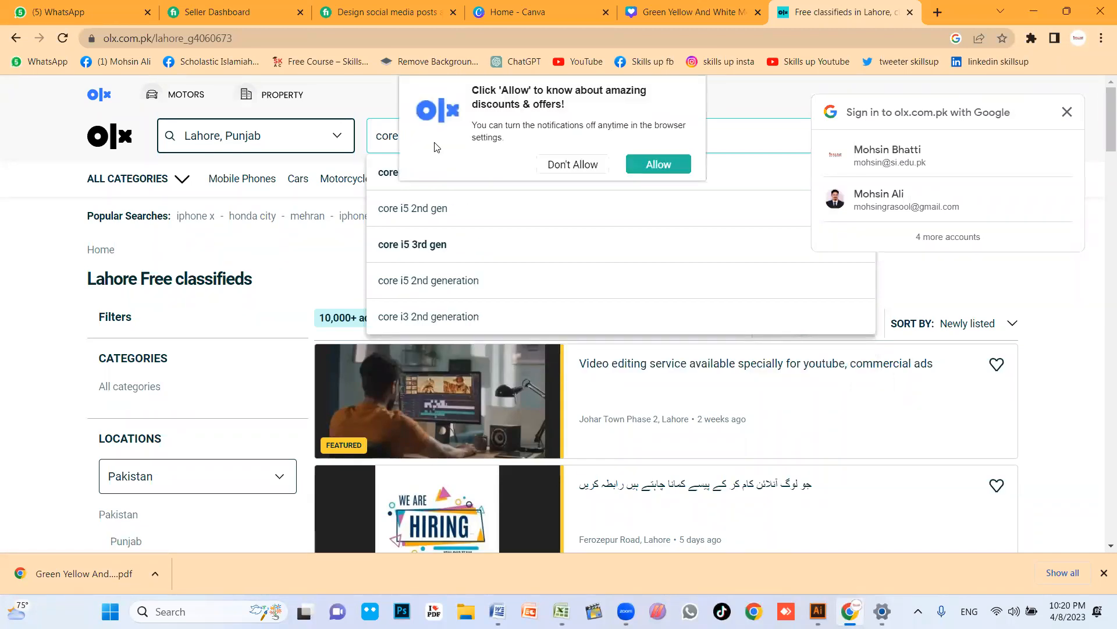
left_click(658, 165)
left_click(499, 130)
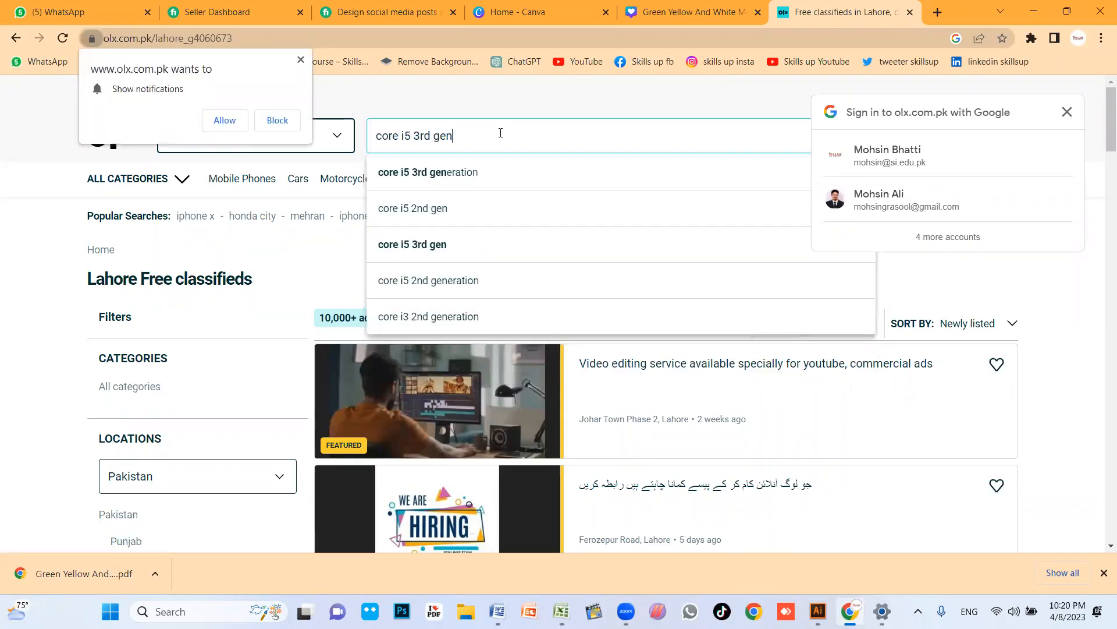
left_click(222, 119)
left_click(461, 172)
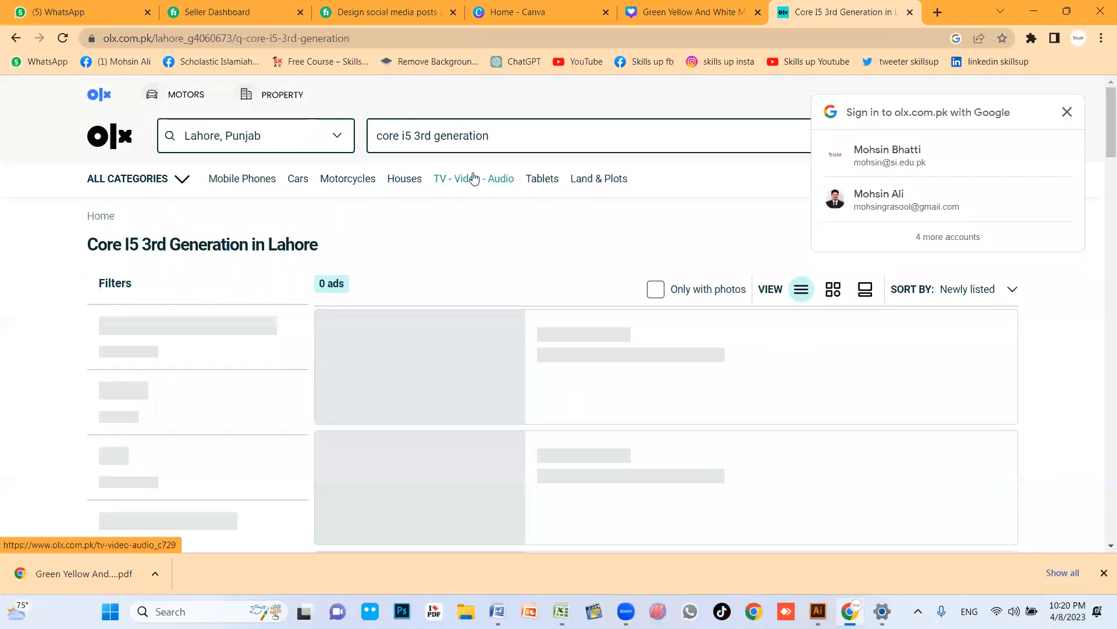
- Refine the OLX search to "core i5 3rd generation laptop"
left_click(516, 140)
type("lapotp")
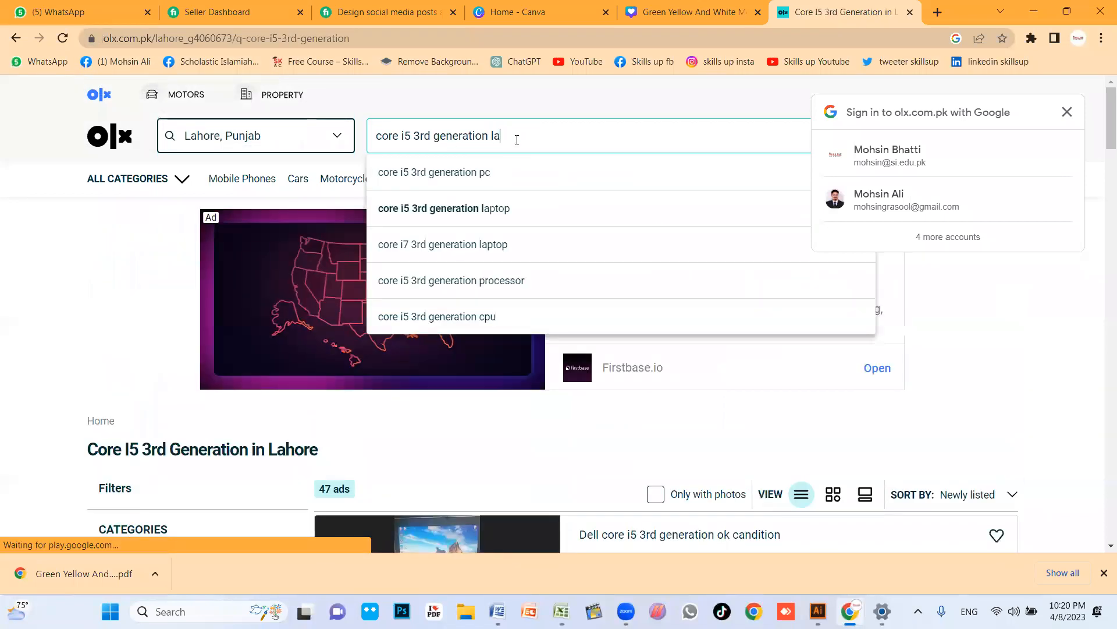
key("BackSpace")
key("BackSpace")
key("BackSpace")
type("top")
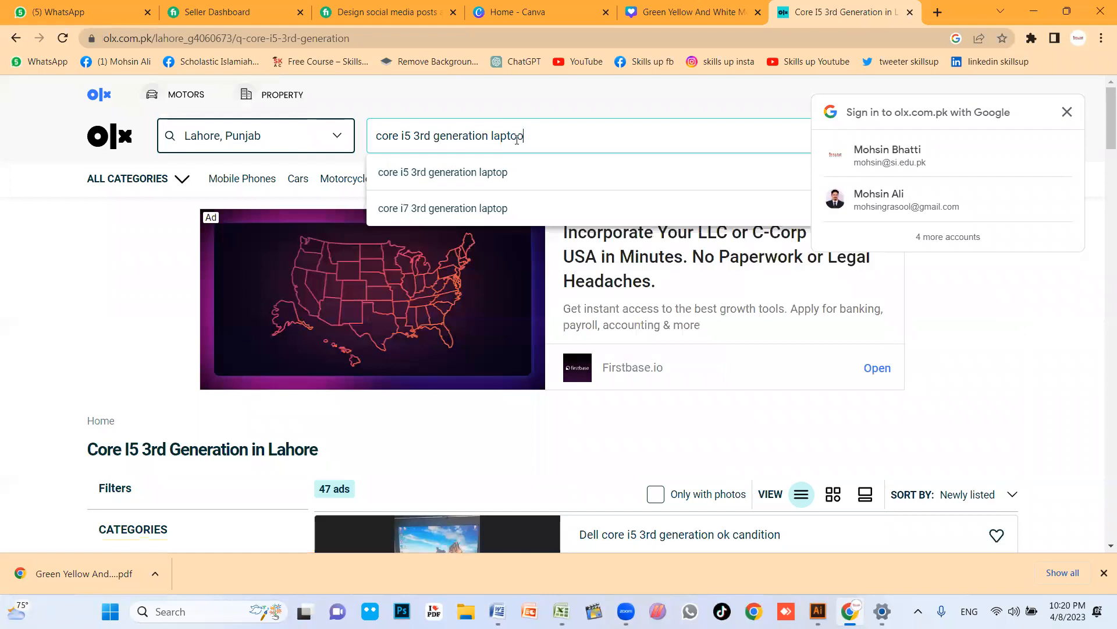
key("Return")
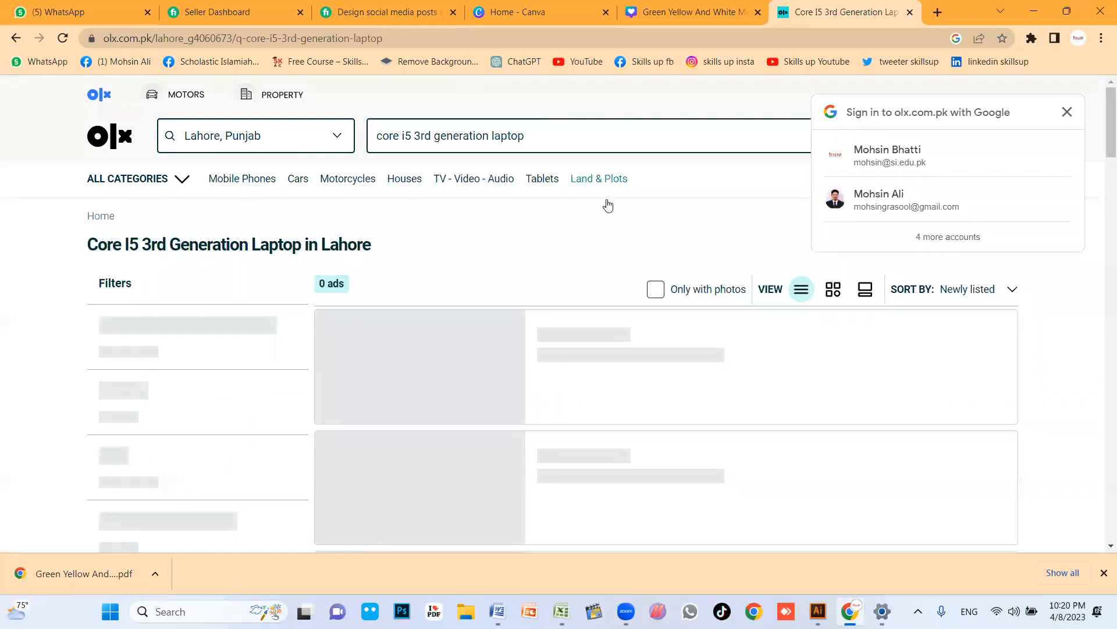
- Examine the laptop listings in the search results and compare their models and prices
scroll(536, 235, "down", 2)
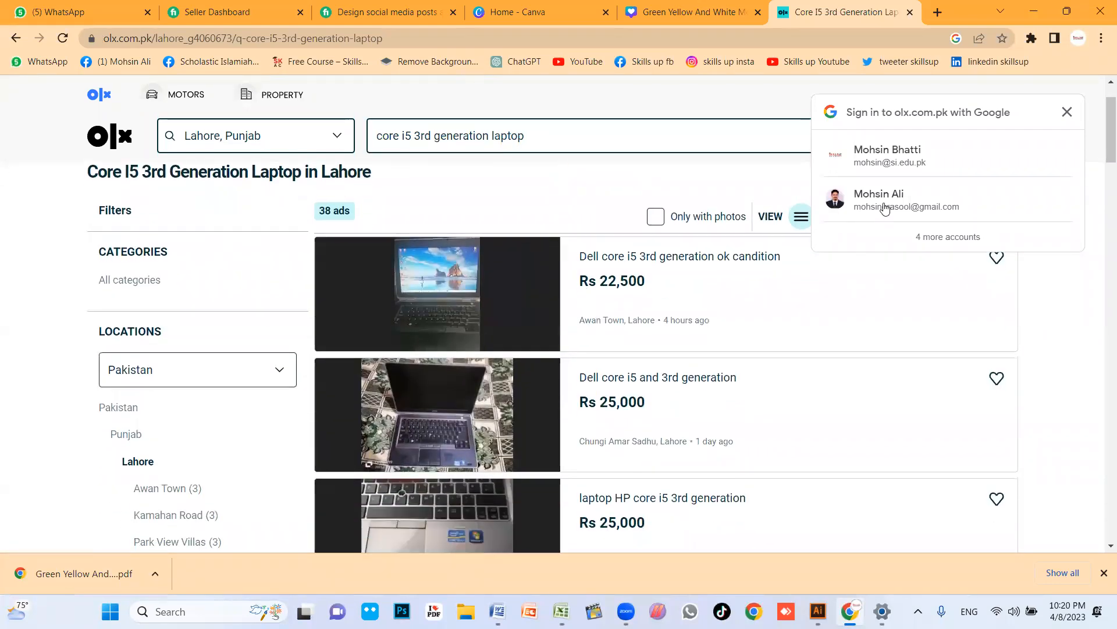
scroll(588, 255, "down", 1)
scroll(579, 257, "up", 1)
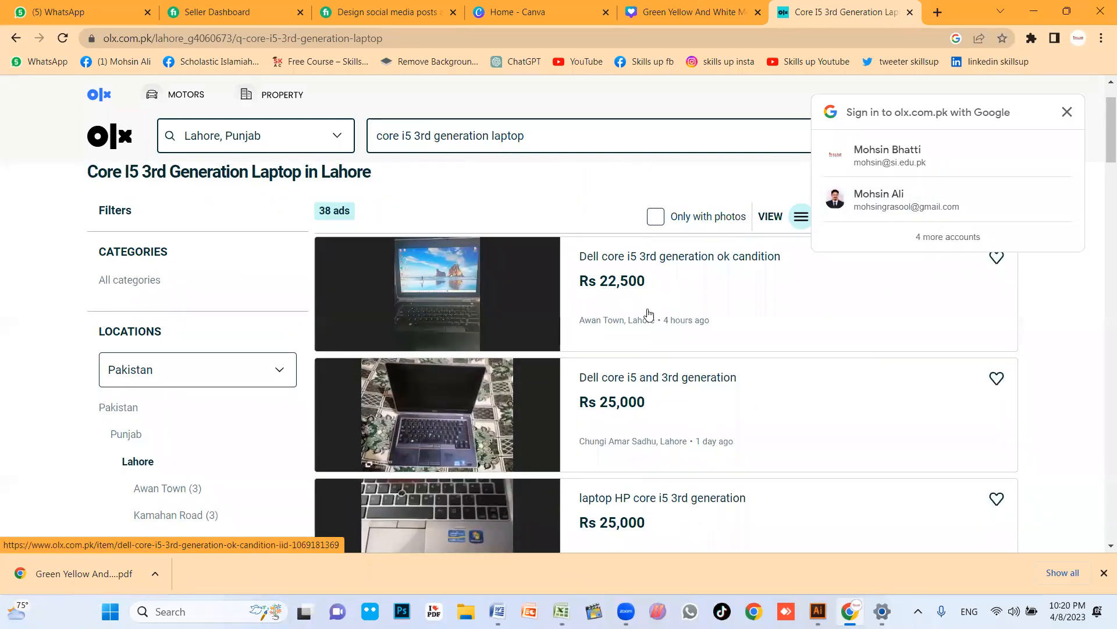
scroll(644, 317, "down", 2)
scroll(679, 396, "down", 4)
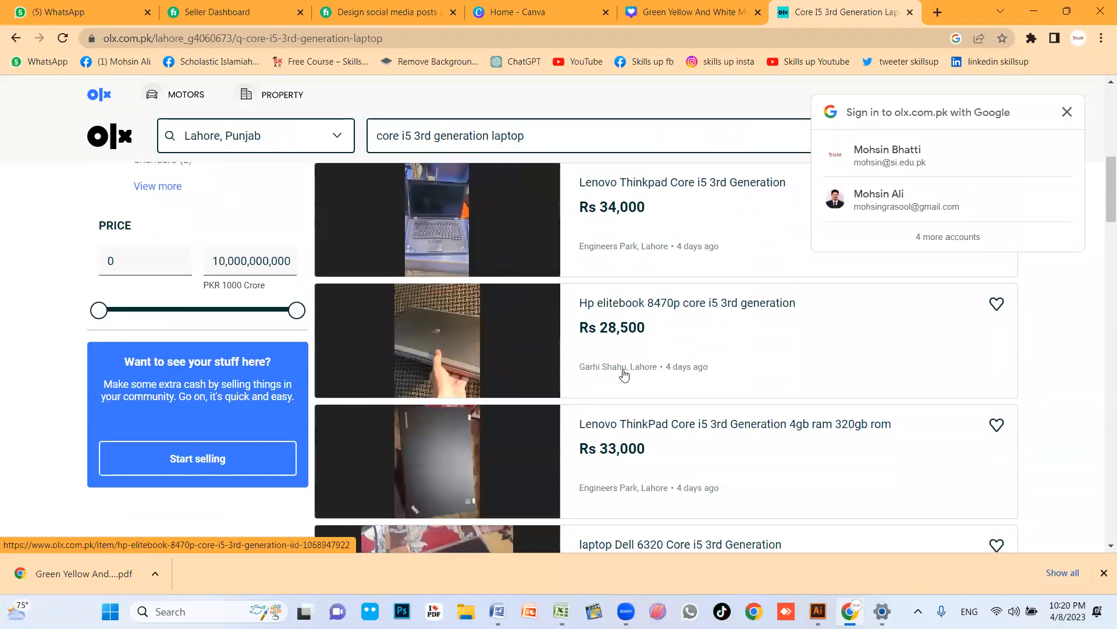
scroll(657, 327, "down", 2)
scroll(657, 328, "down", 2)
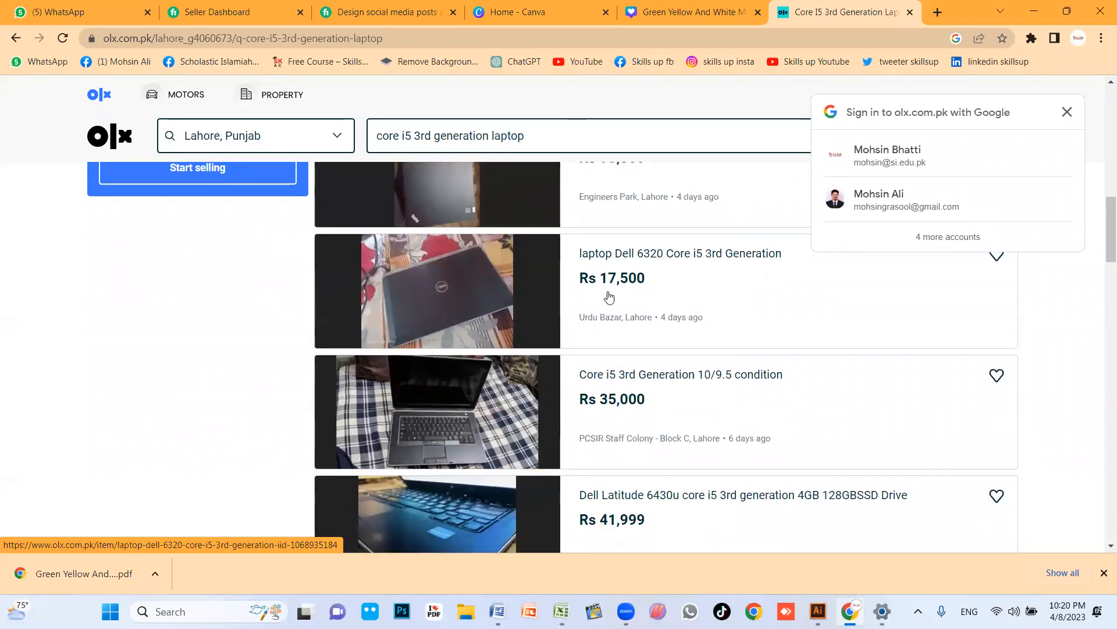
scroll(669, 294, "down", 2)
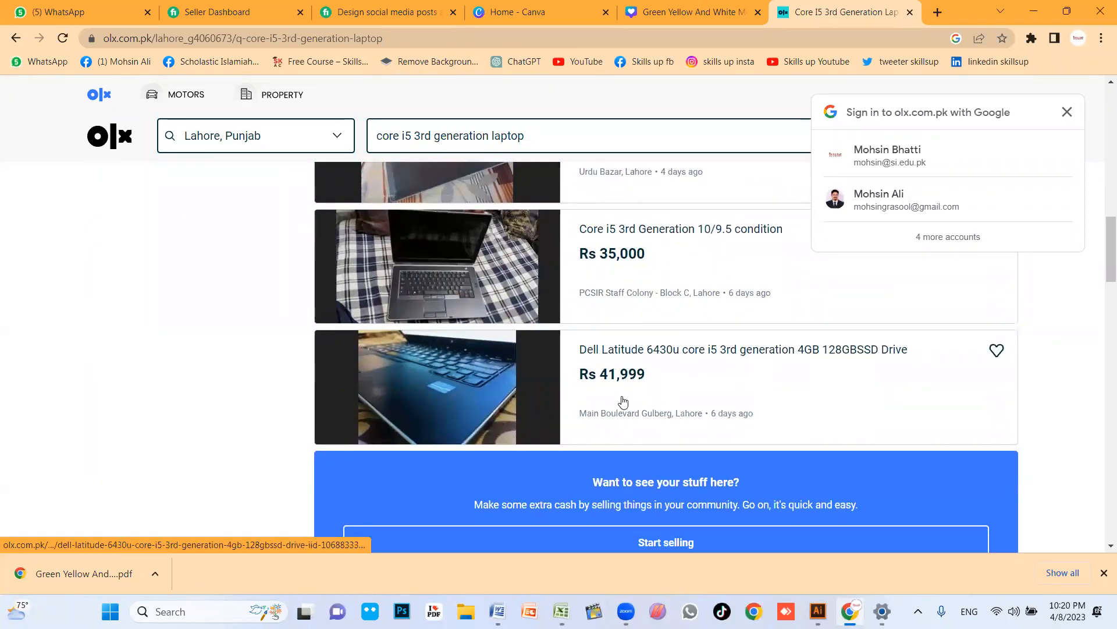
scroll(615, 265, "up", 9)
scroll(615, 265, "up", 5)
scroll(609, 291, "down", 5)
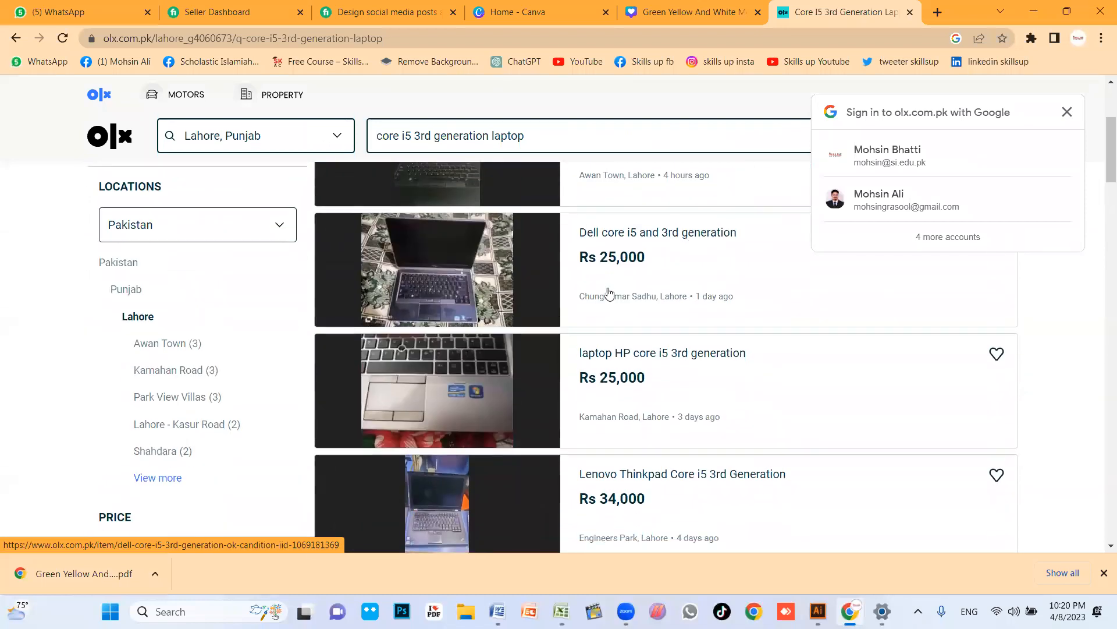
scroll(616, 292, "up", 3)
scroll(616, 293, "up", 4)
scroll(617, 325, "down", 5)
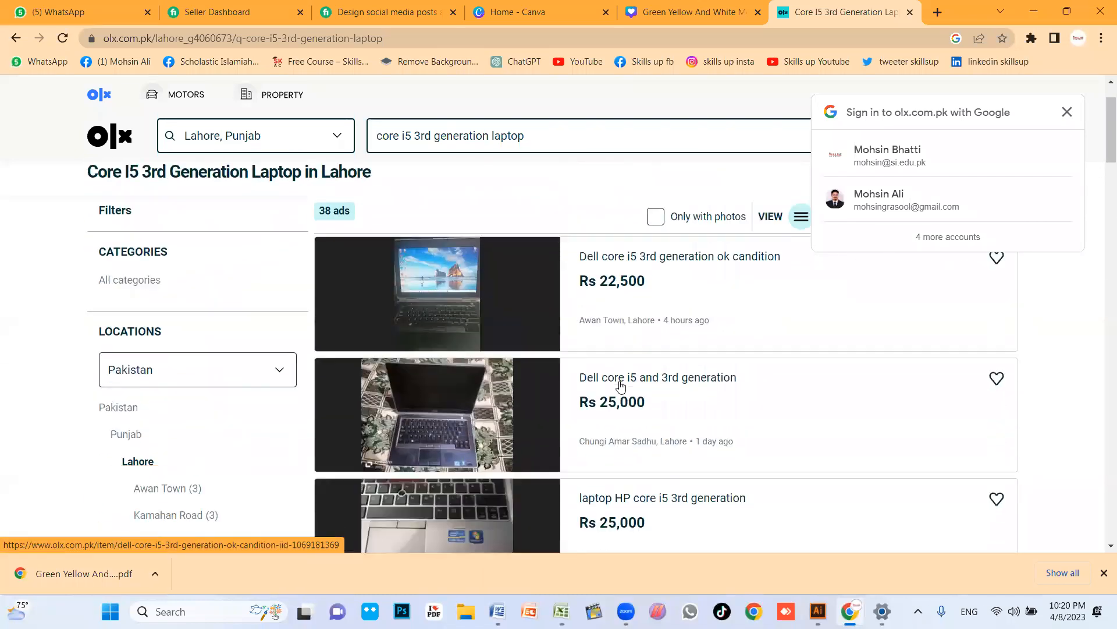
scroll(609, 384, "up", 3)
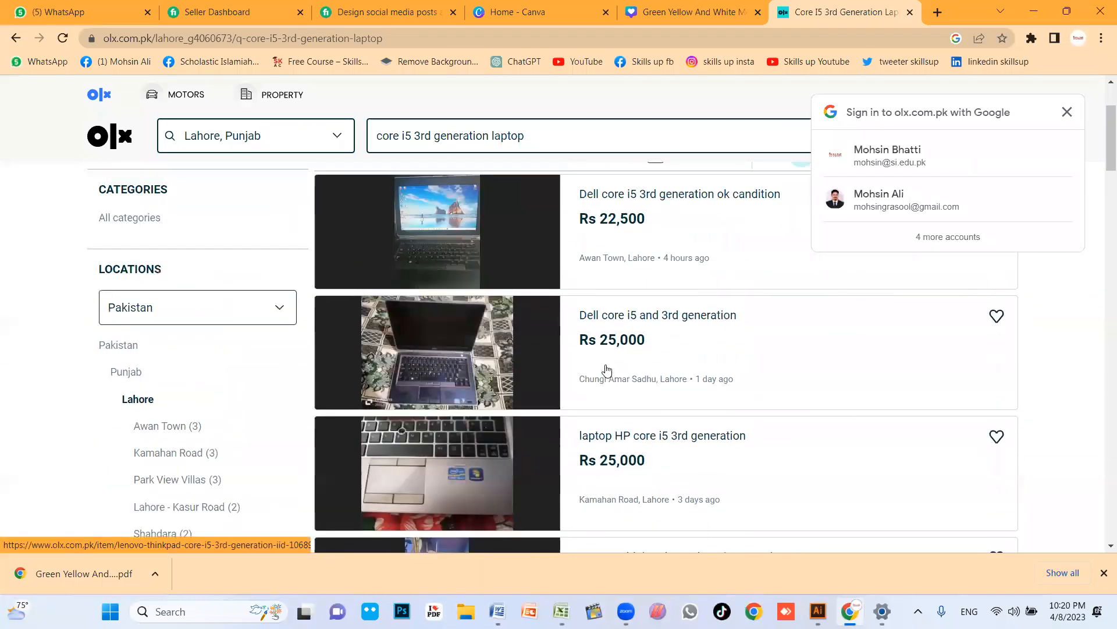
- Compare the prices of the Dell, HP and Lenovo Core i5 3rd generation listings further down the results
scroll(605, 371, "down", 1)
scroll(625, 256, "down", 5)
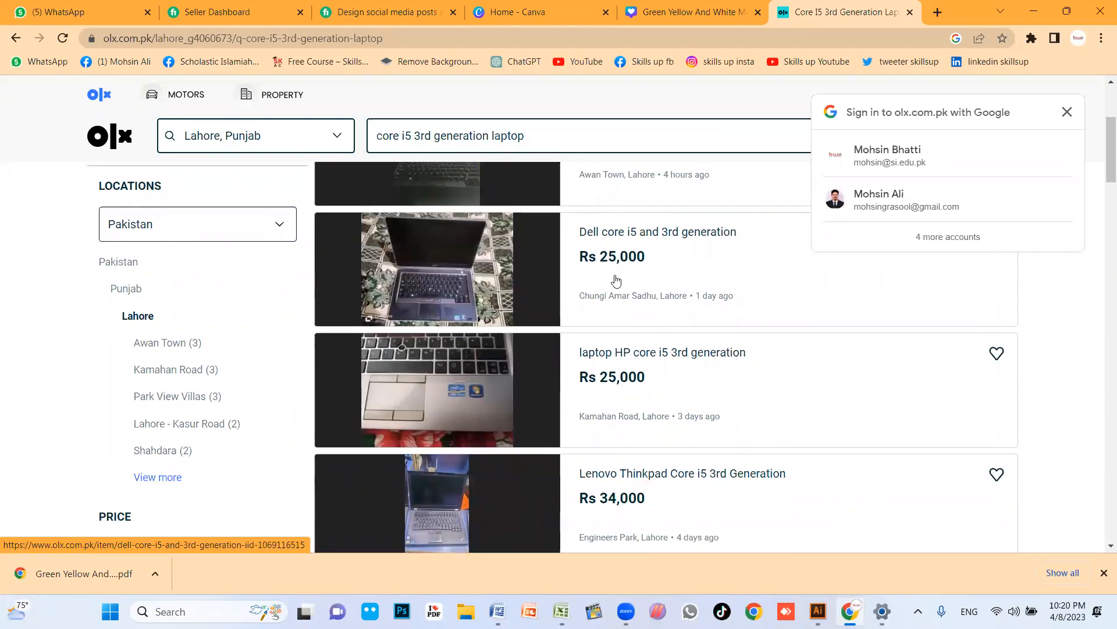
scroll(629, 263, "up", 2)
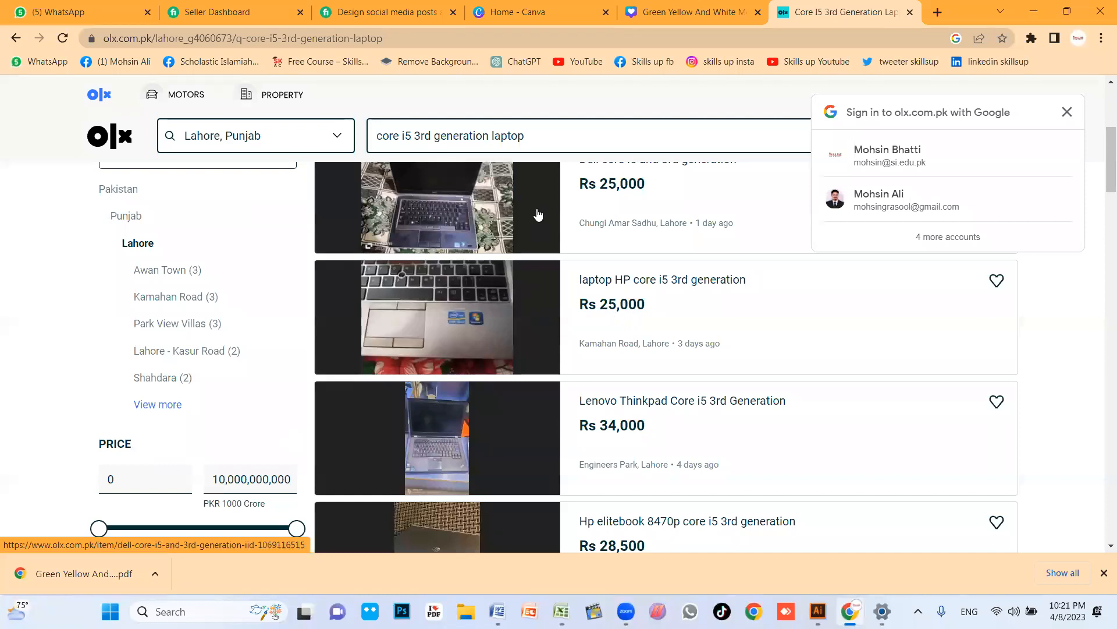
scroll(519, 357, "down", 3)
scroll(631, 316, "up", 1)
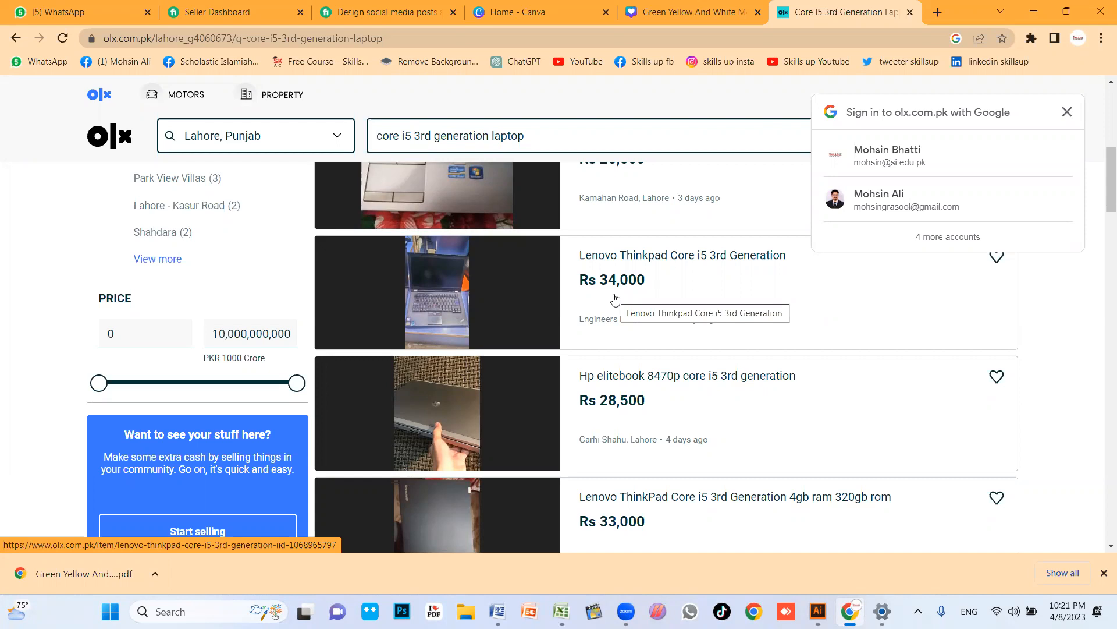
scroll(600, 303, "up", 8)
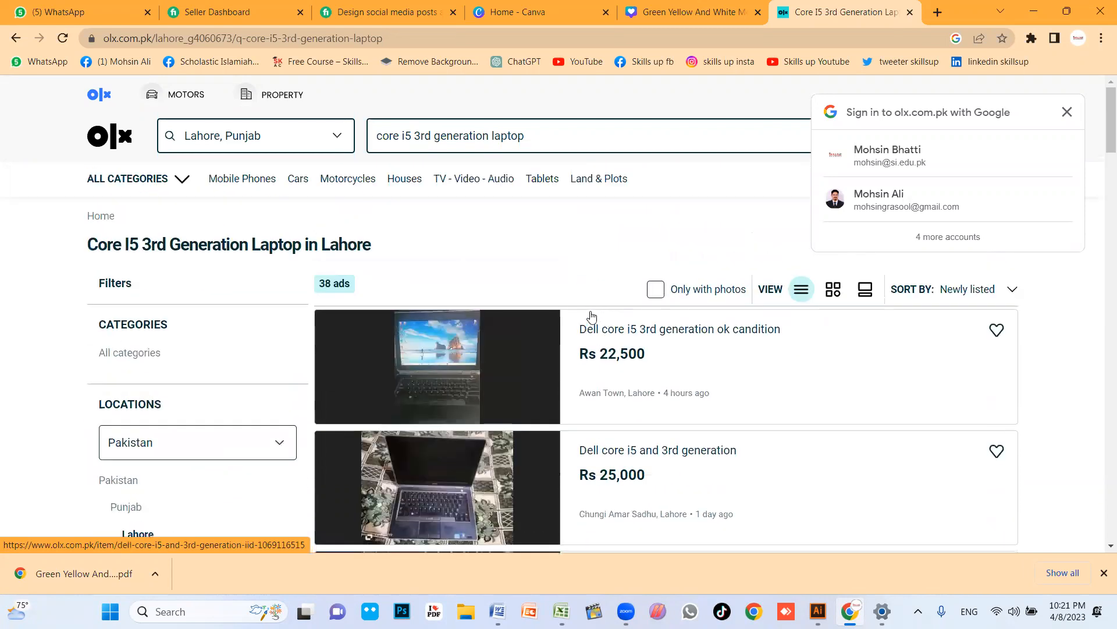
scroll(578, 309, "down", 4)
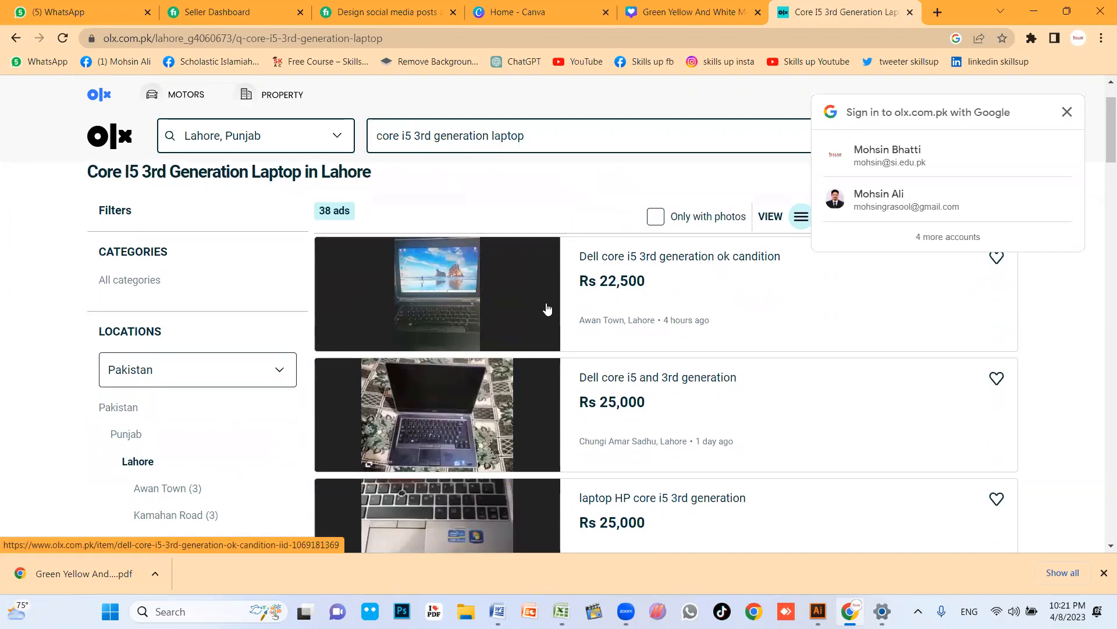
scroll(574, 315, "down", 5)
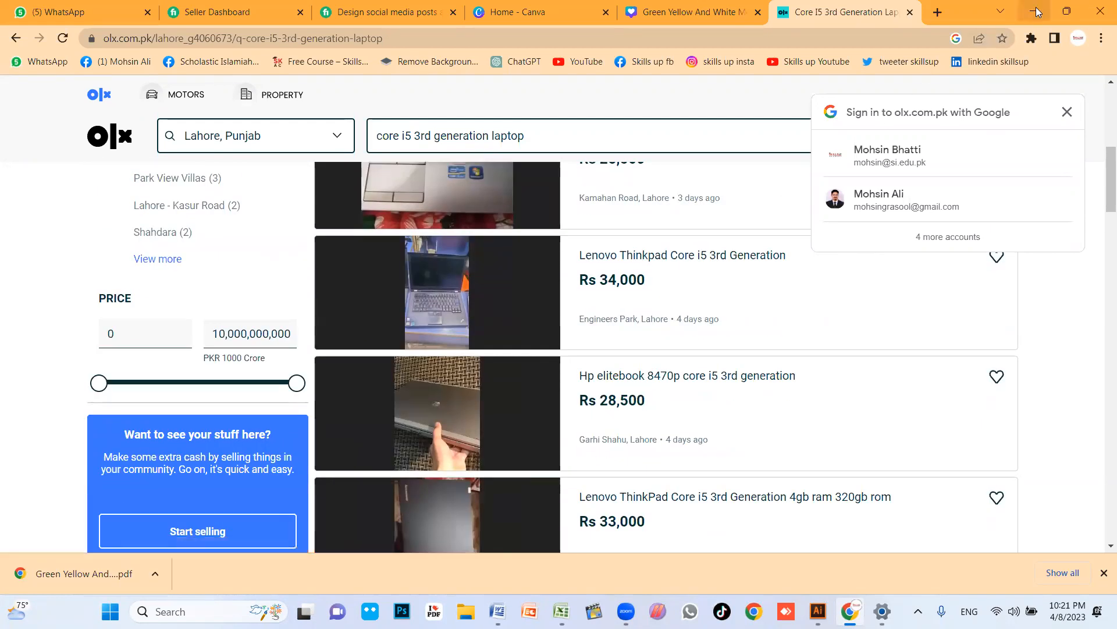
- Return to the Word document, delete the ">" after 35,000 and close the document without saving
left_click(1035, 9)
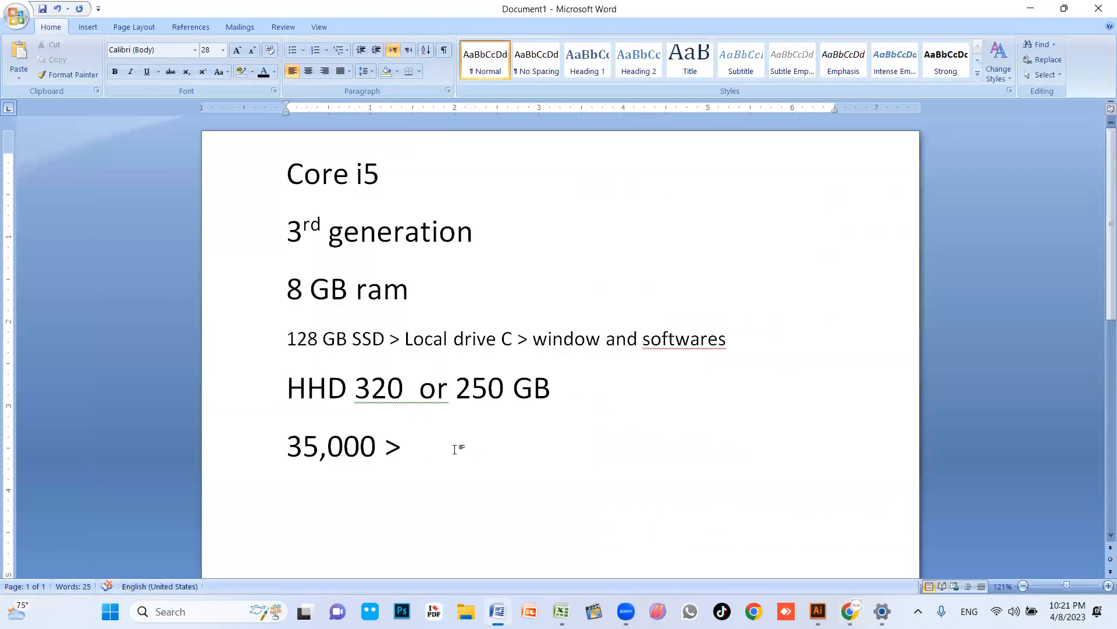
left_click_drag(455, 450, 247, 170)
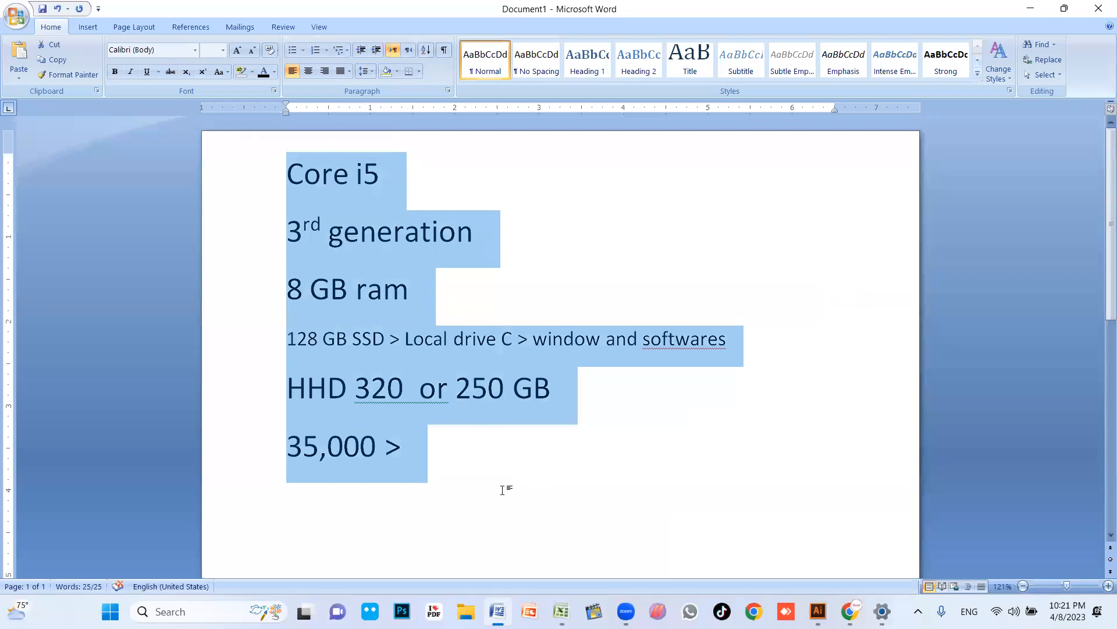
left_click(466, 452)
key("BackSpace")
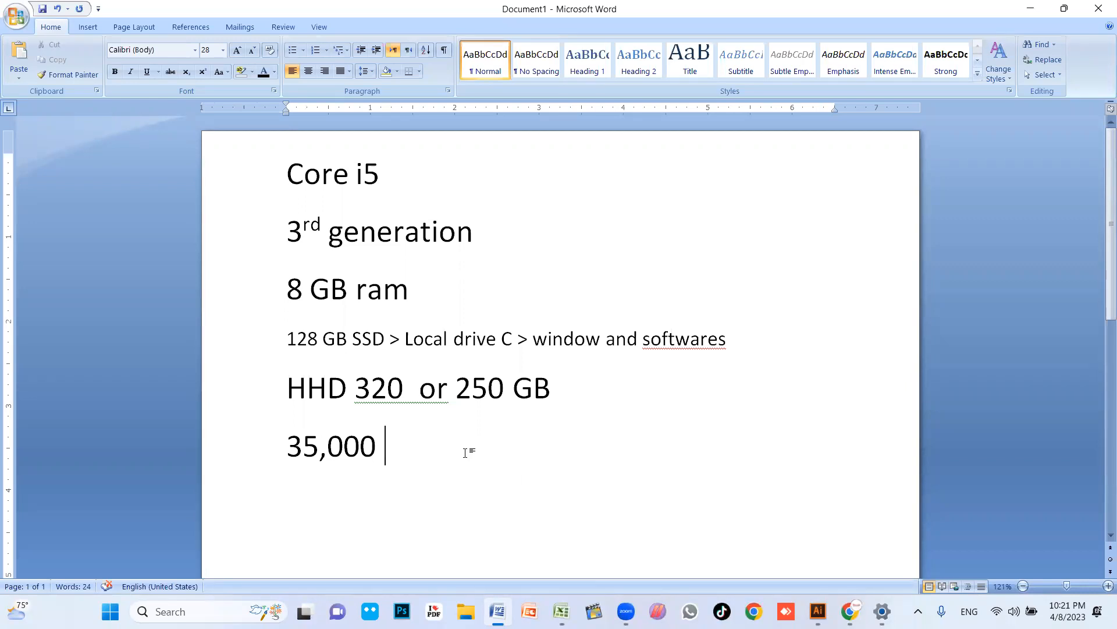
left_click(1098, 8)
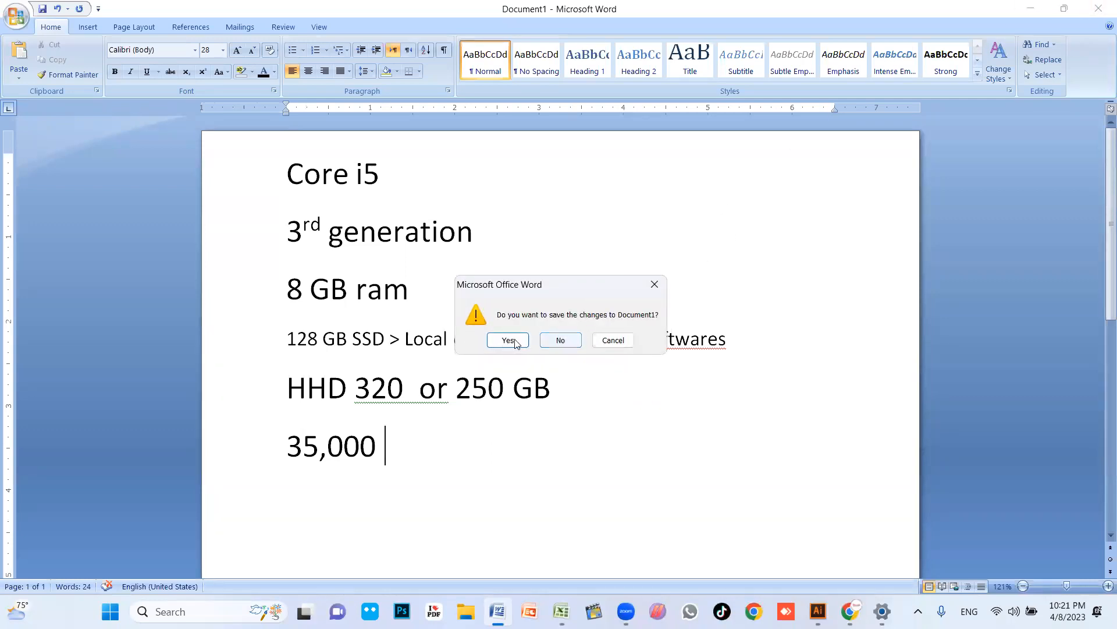
left_click(561, 339)
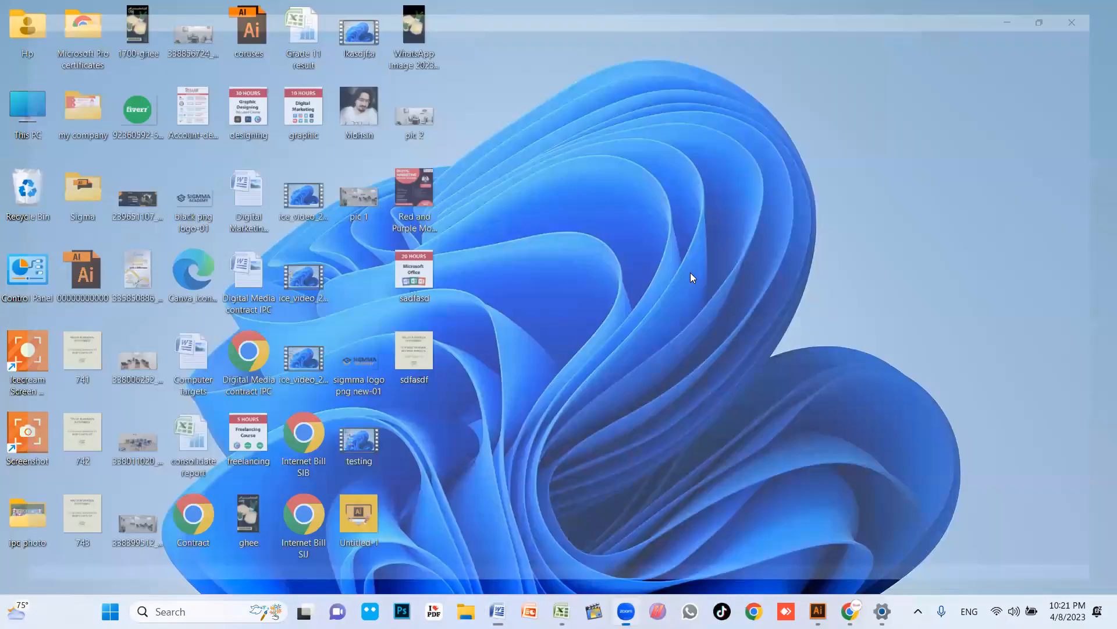
- Switch back to Chrome, clear the OLX search text and close the OLX page
left_click(850, 611)
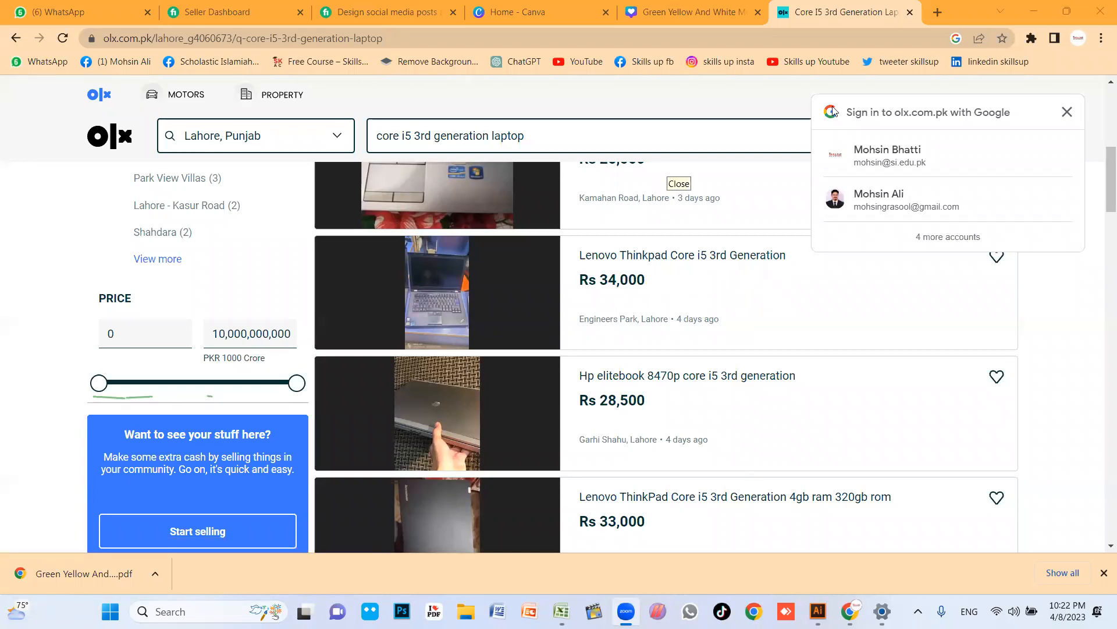
left_click(684, 127)
left_click_drag(536, 143, 325, 144)
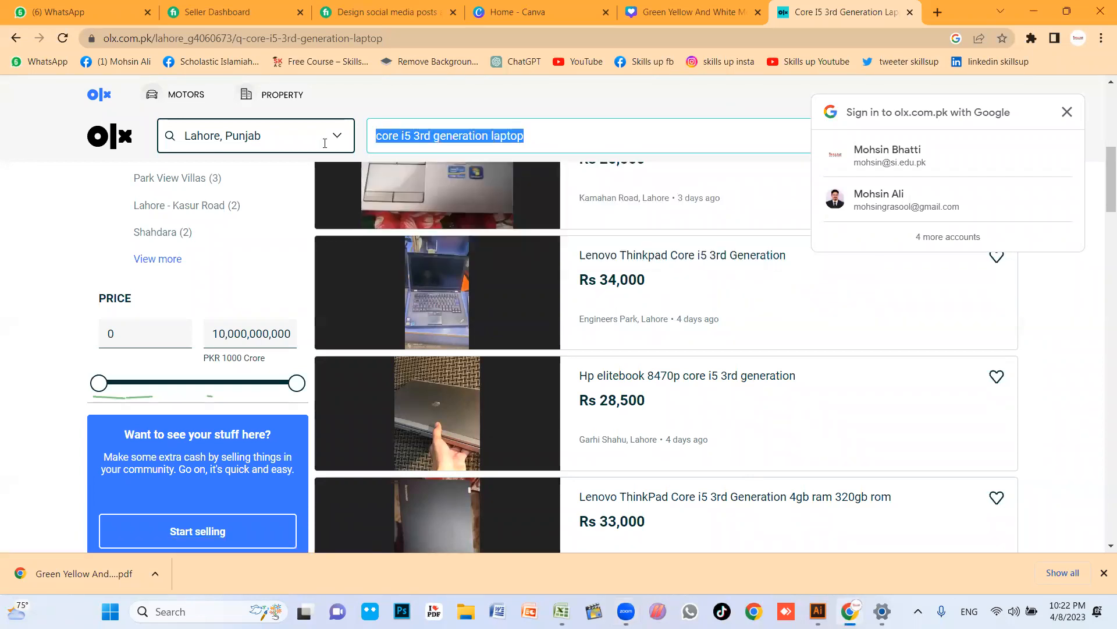
key("BackSpace")
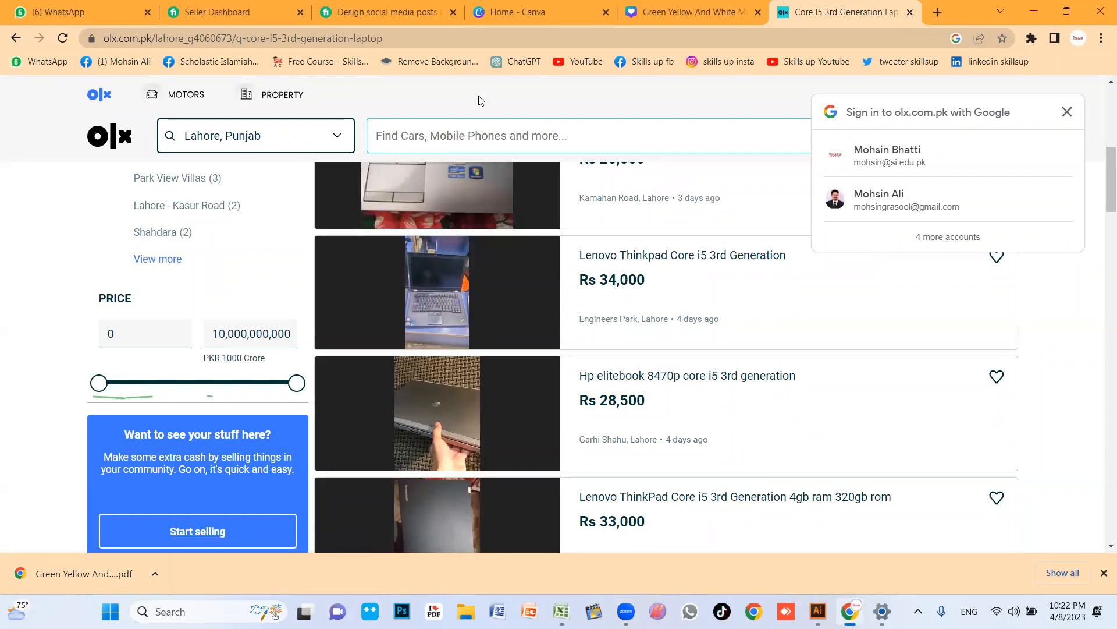
left_click(910, 12)
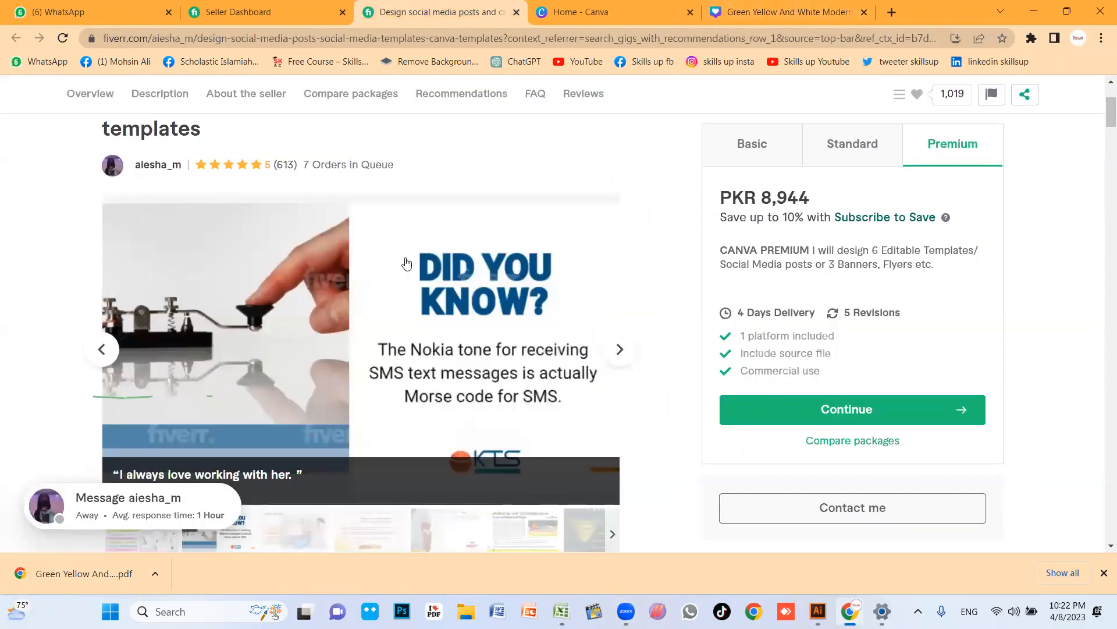
- Go from the open social media design gig to the Fiverr home page and look over its suggested gigs
scroll(403, 260, "up", 3)
left_click(90, 110)
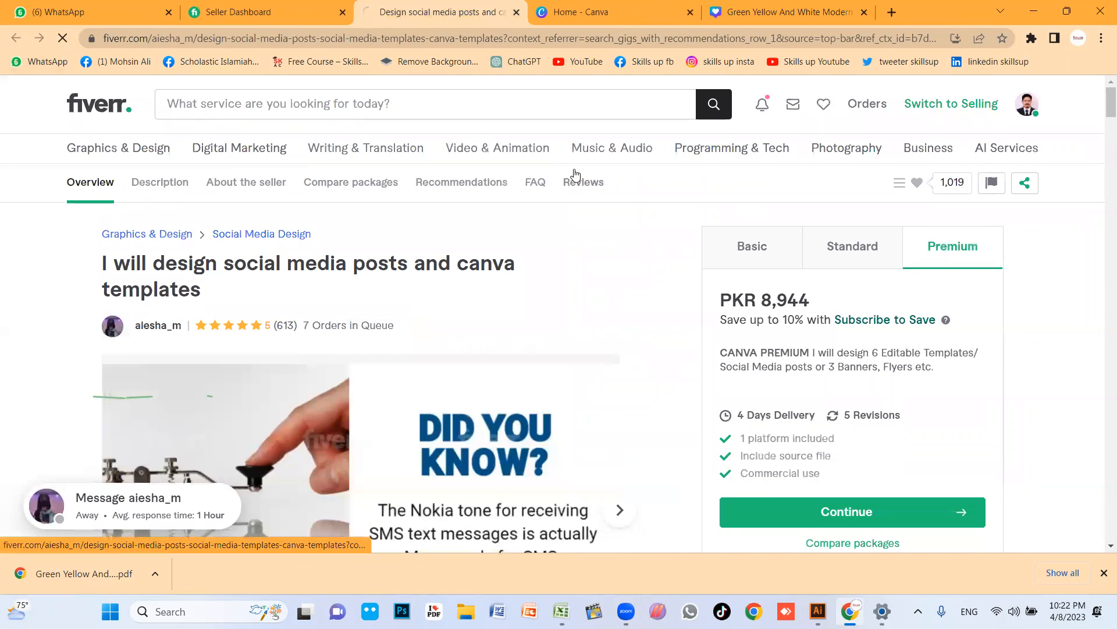
scroll(670, 282, "down", 2)
scroll(500, 343, "up", 2)
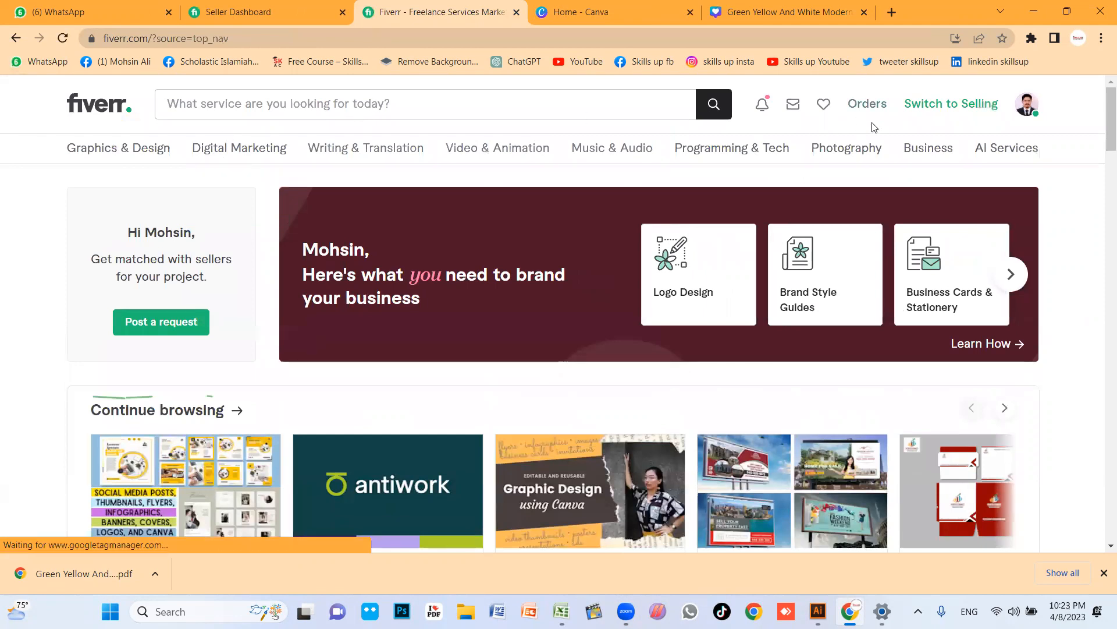
scroll(548, 368, "down", 3)
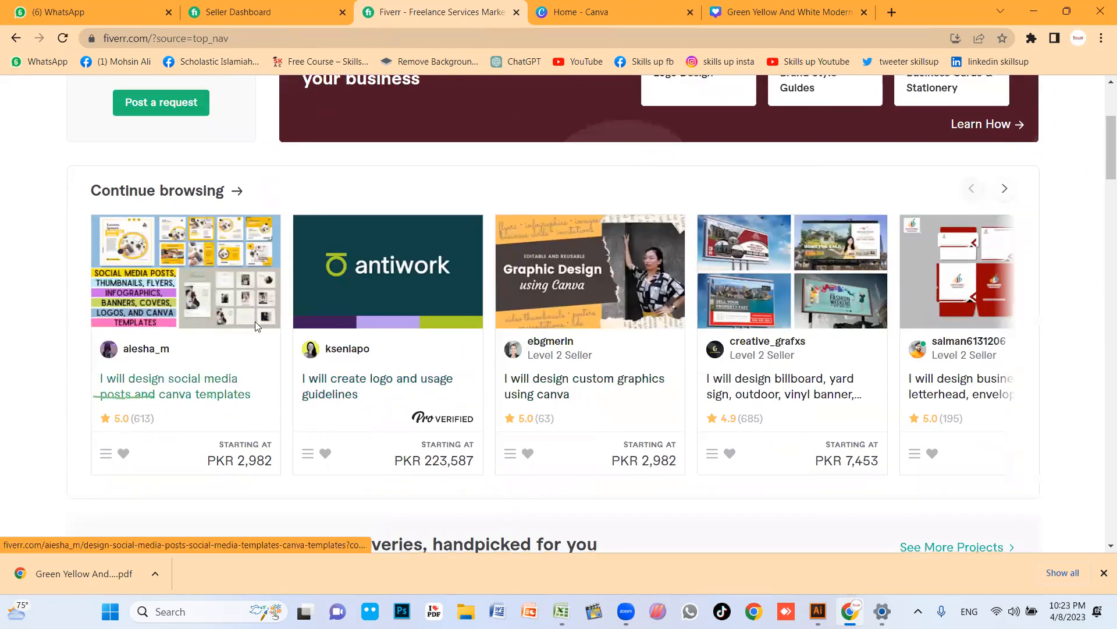
scroll(606, 425, "up", 3)
- Search Fiverr for "resume design canva"
left_click(290, 101)
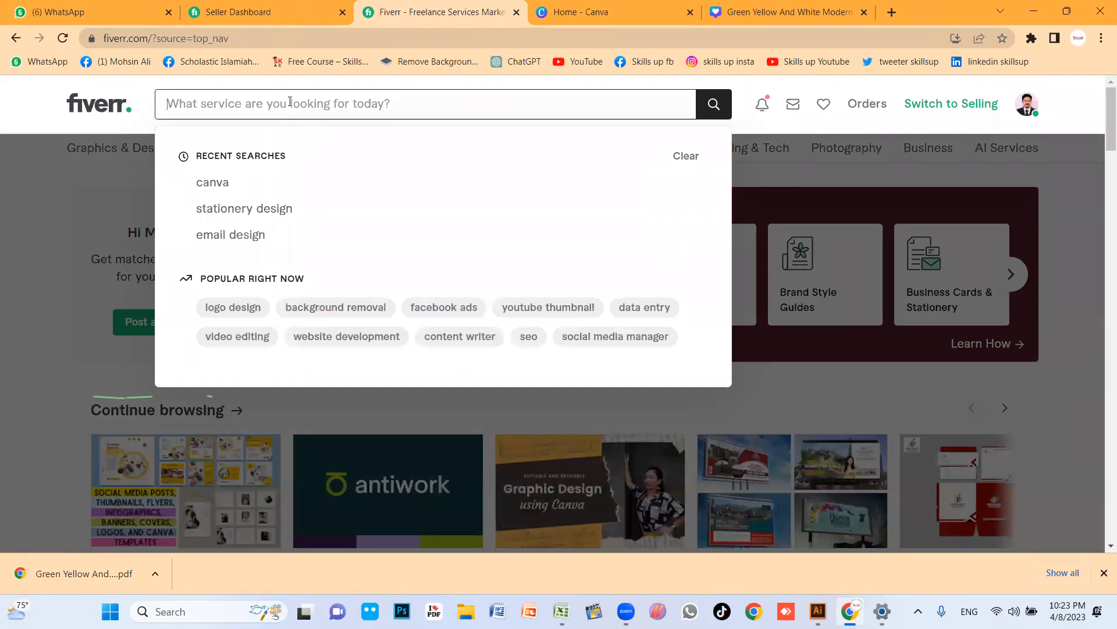
type("resume design")
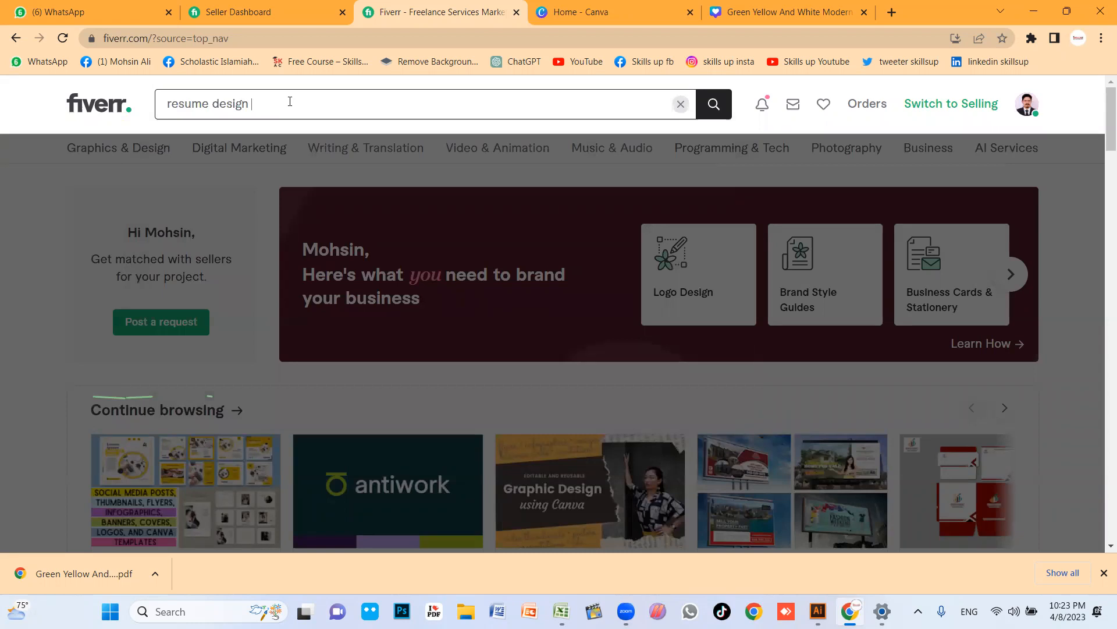
type(" canva")
key("Return")
- Examine the resume design gigs in the results and the number of services available
scroll(314, 281, "down", 1)
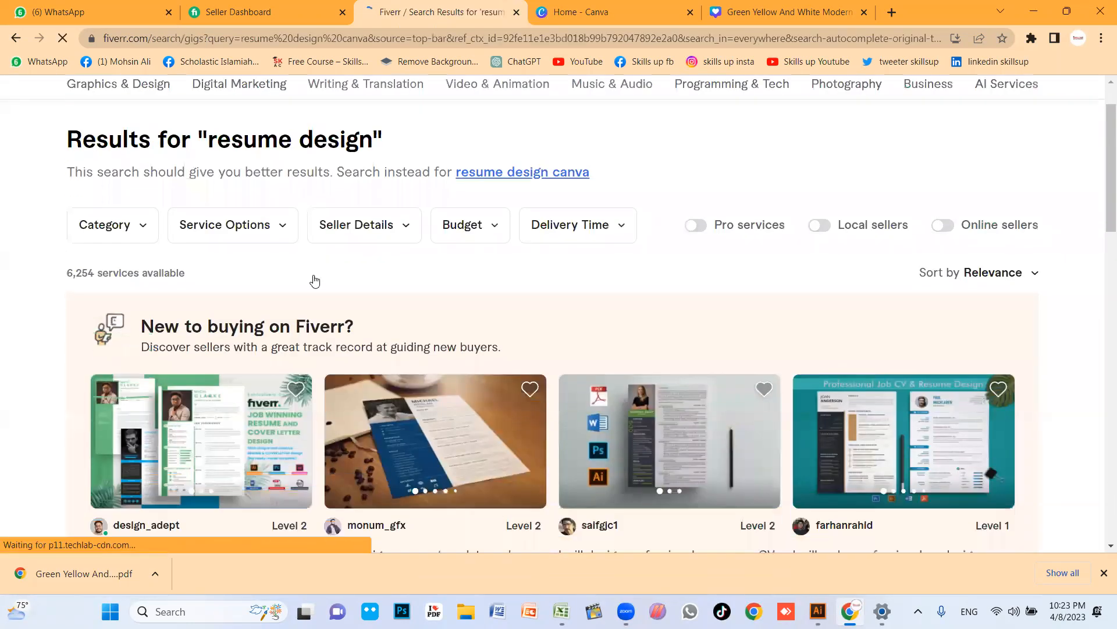
scroll(392, 301, "down", 1)
scroll(500, 327, "down", 2)
scroll(436, 315, "up", 4)
scroll(350, 327, "down", 4)
scroll(175, 360, "up", 4)
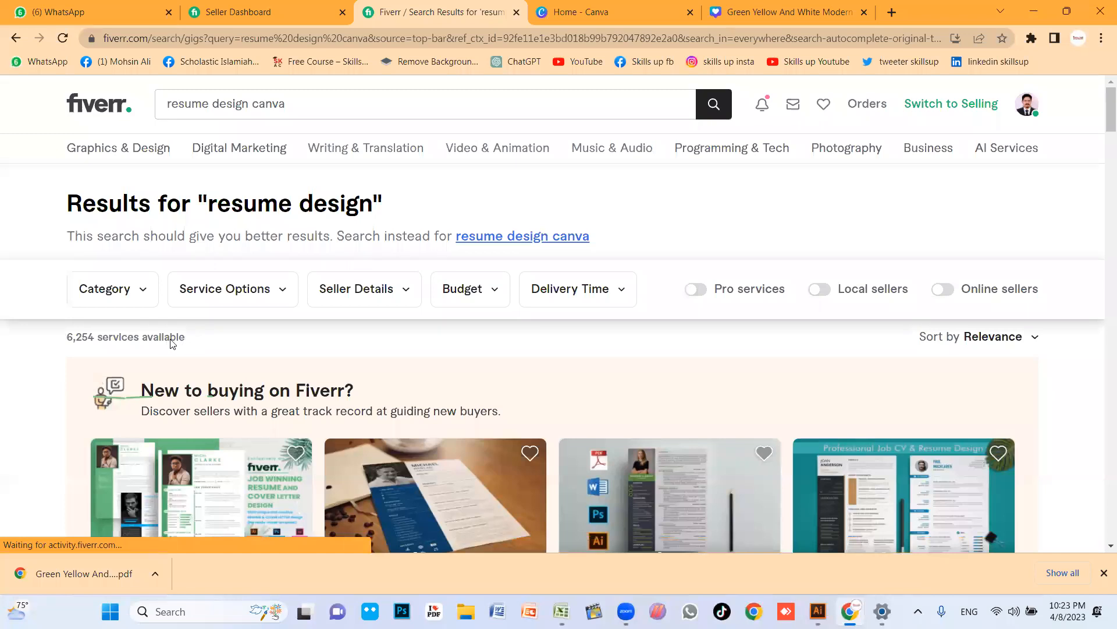
left_click_drag(184, 341, 66, 337)
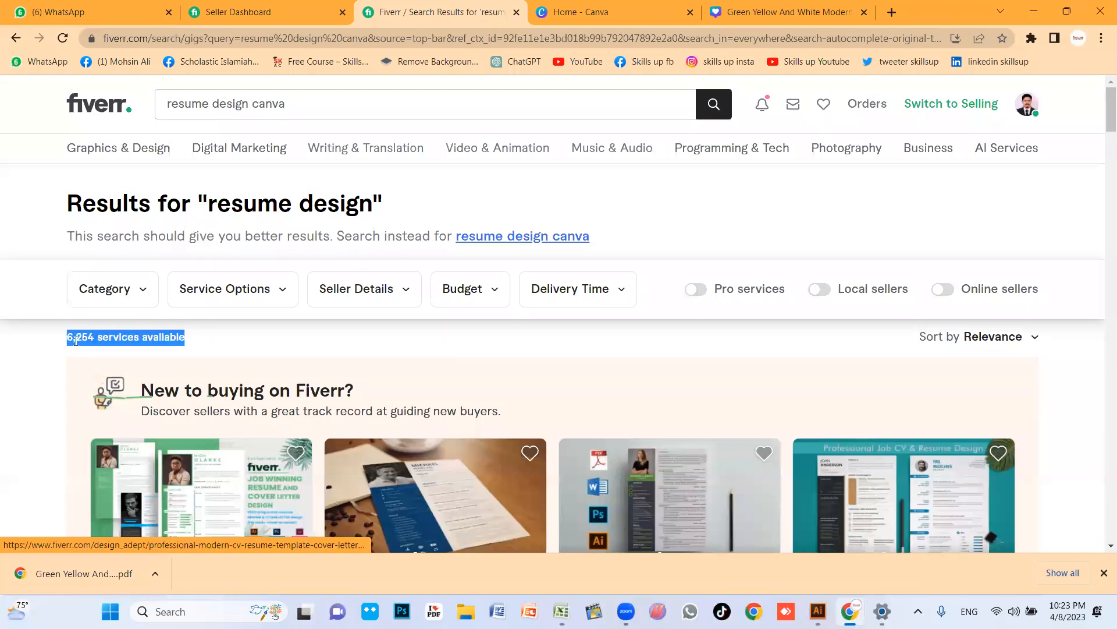
- Copy the search phrase "resume design canva" from Fiverr into cell B2 under Keywords in the Excel workbook
left_click(331, 105)
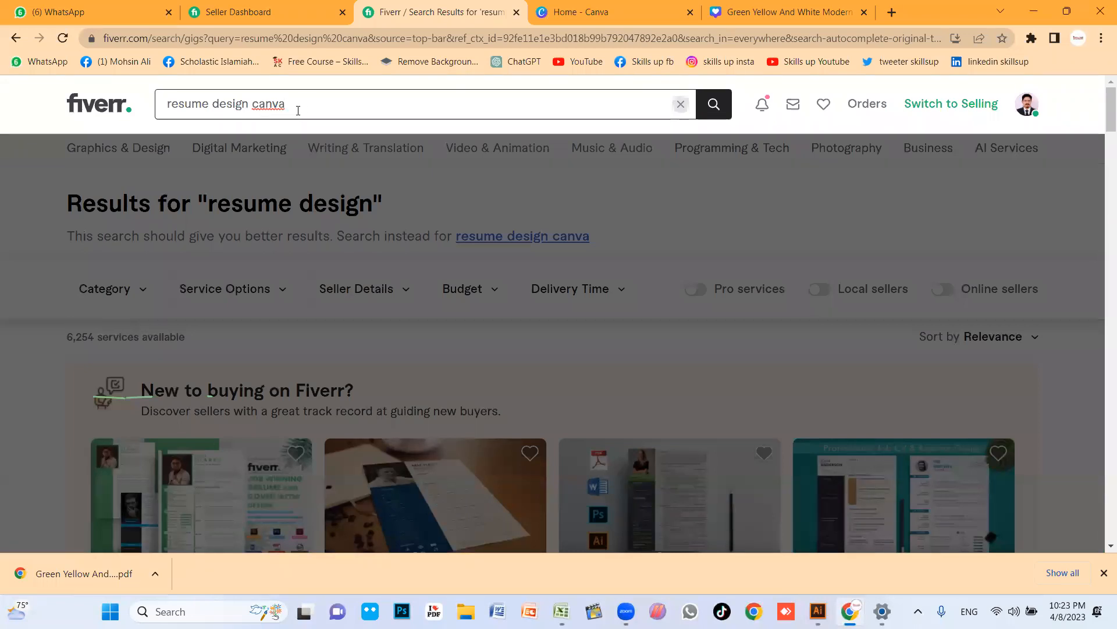
left_click_drag(295, 109, 168, 109)
key("ctrl+c")
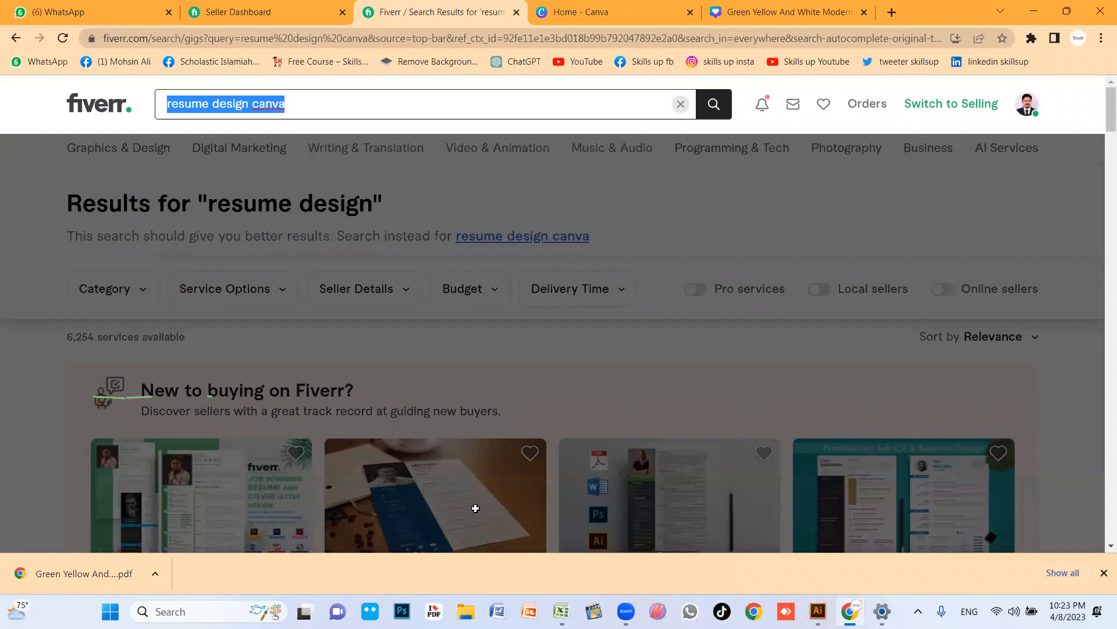
key("alt+Tab")
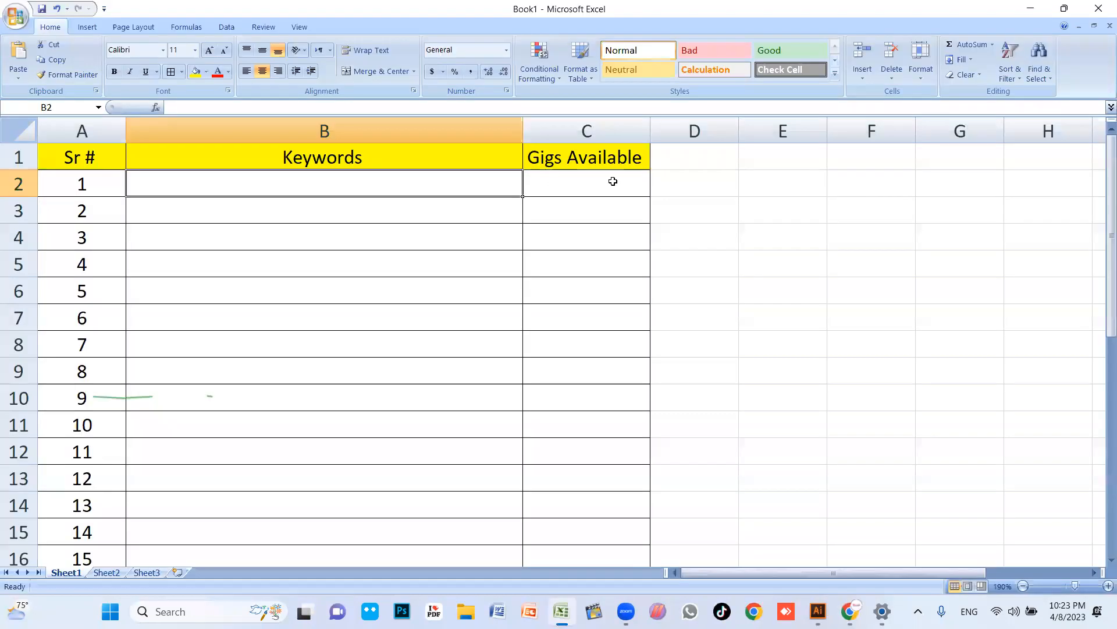
double_click(320, 183)
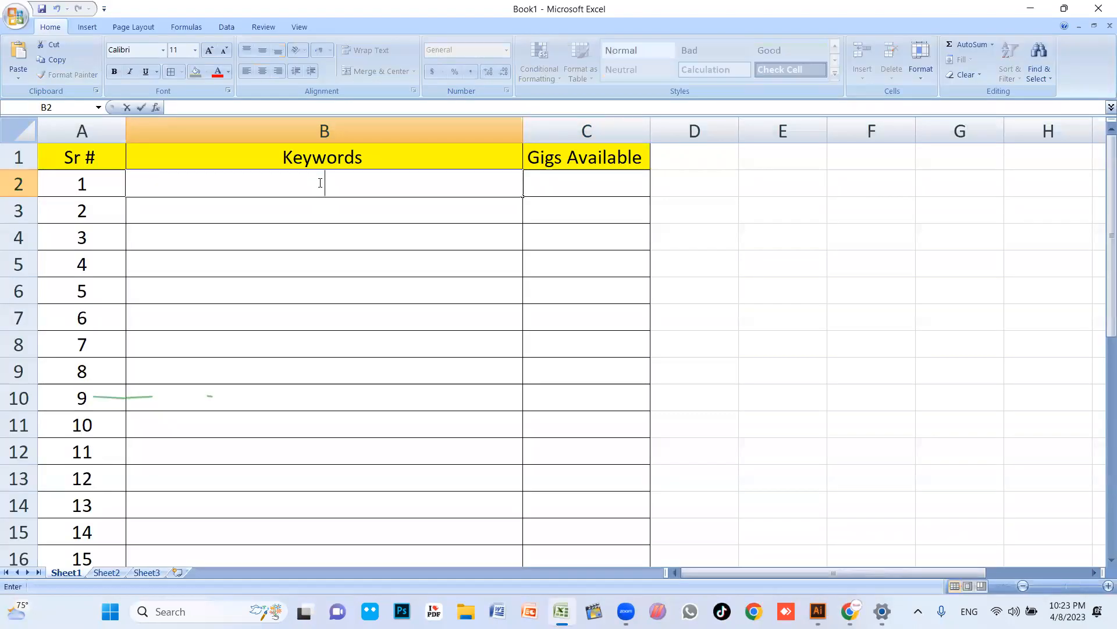
key("ctrl+v")
left_click(348, 244)
- Check the number of available services on Fiverr and enter 6254 in cell C2 under Gigs Available in Excel
left_click(601, 184)
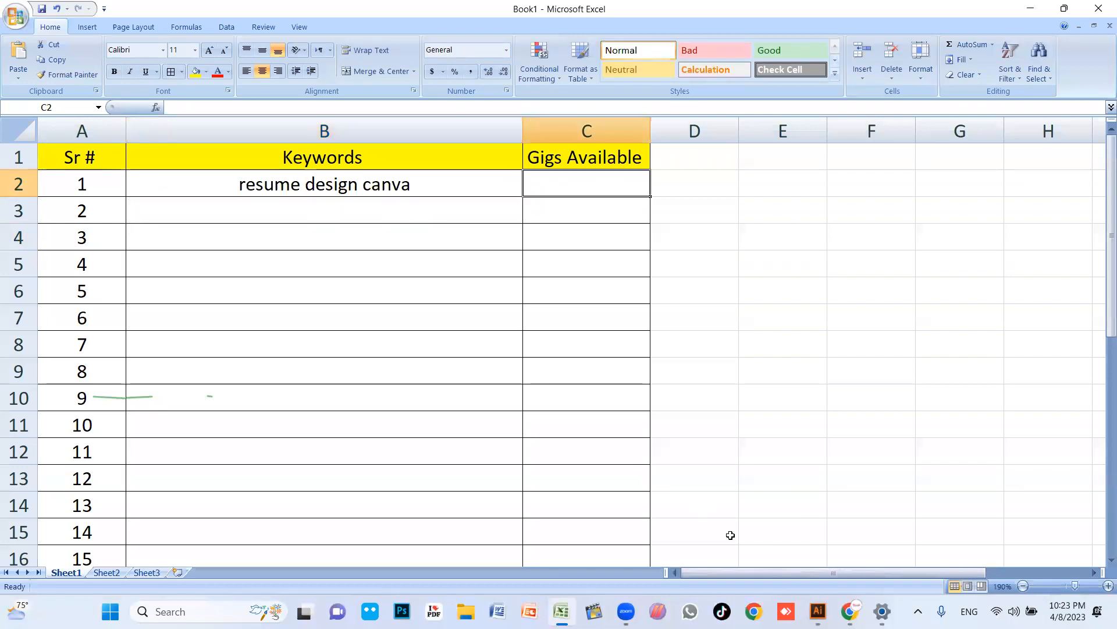
key("alt+Tab")
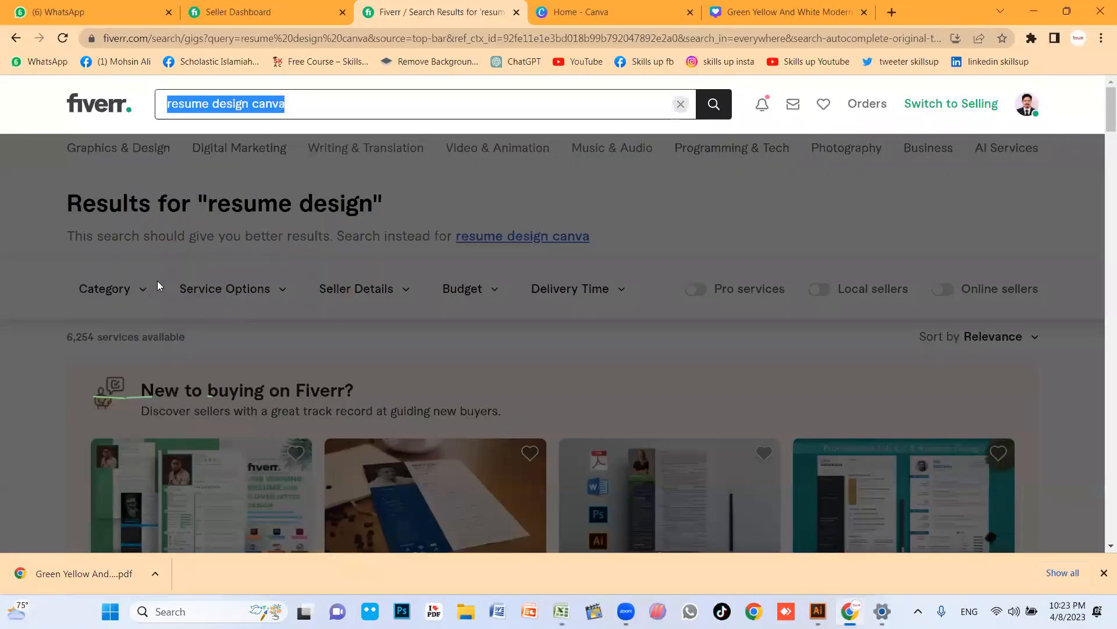
left_click(468, 210)
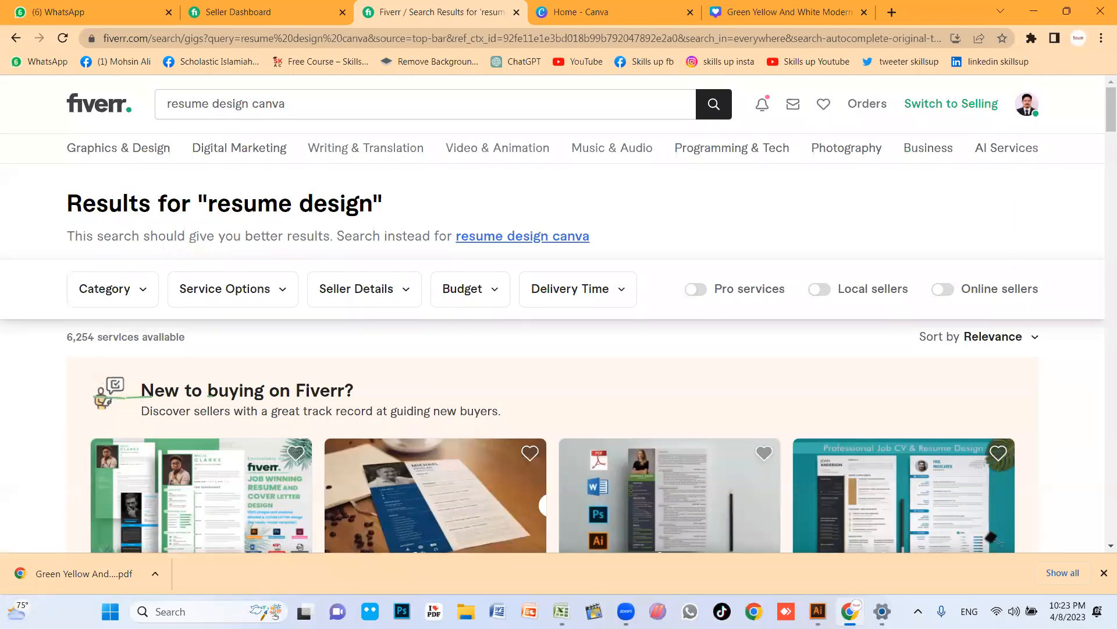
key("alt+Tab")
type("6254")
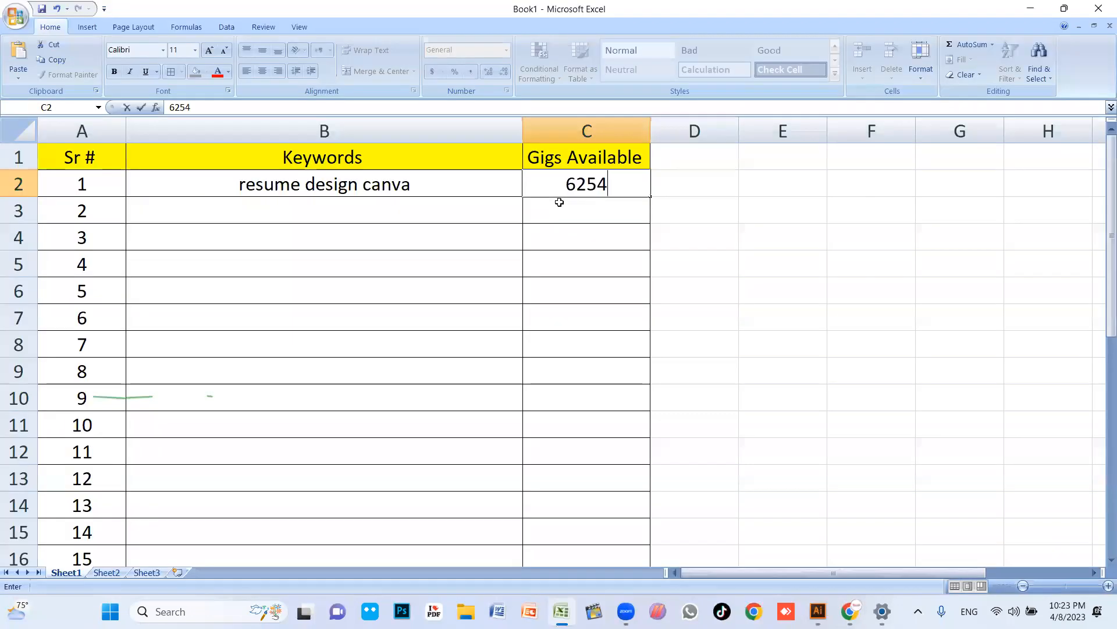
key("Return")
left_click(455, 208)
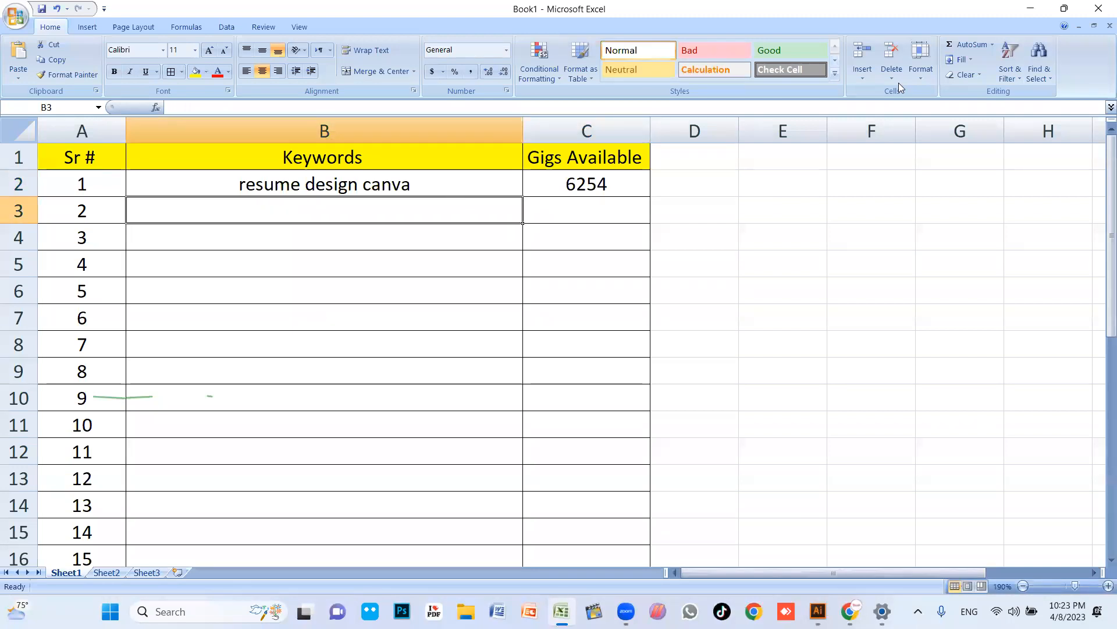
- Switch to Fiverr in the browser and search for "resume making canva"
key("alt+Tab")
scroll(194, 230, "down", 3)
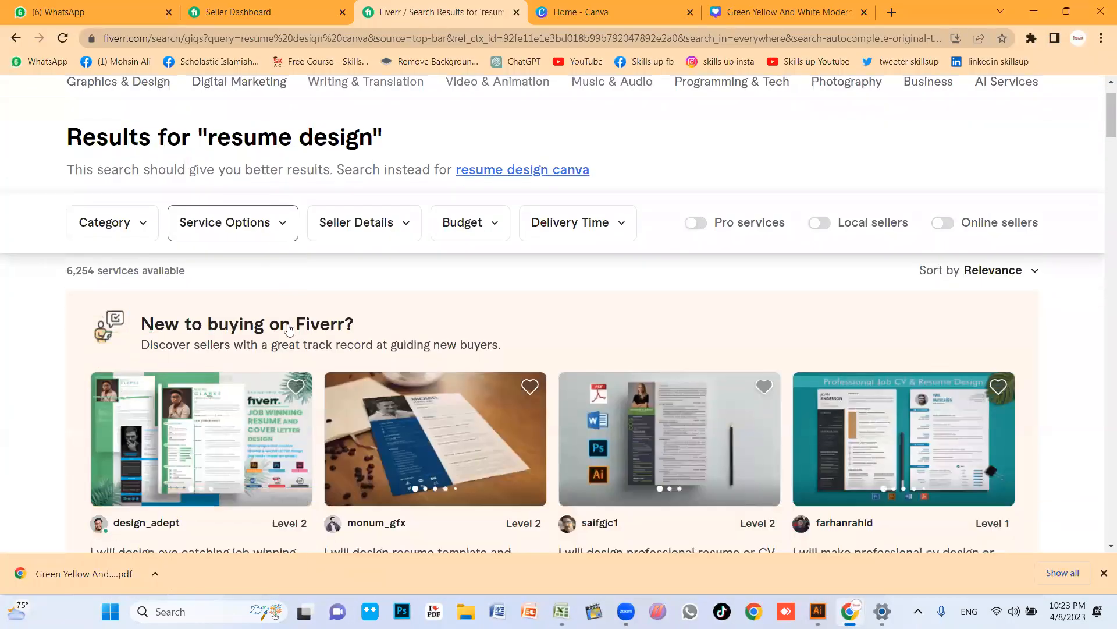
scroll(195, 230, "up", 3)
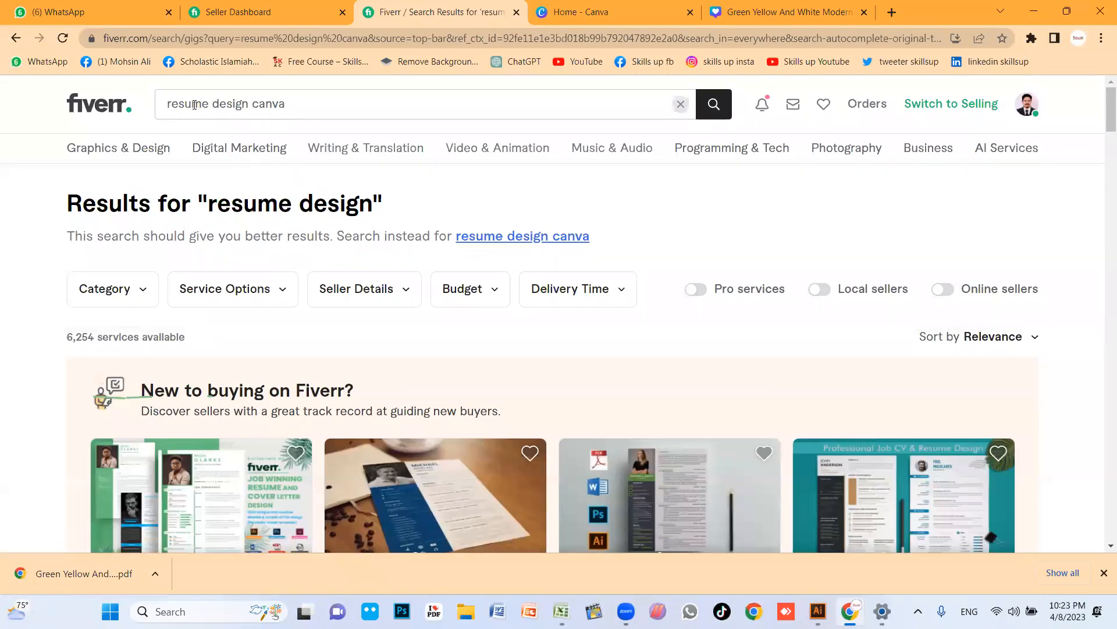
left_click(295, 103)
key("BackSpace")
key("BackSpace")
key("BackSpace")
key("BackSpace")
key("BackSpace")
key("BackSpace")
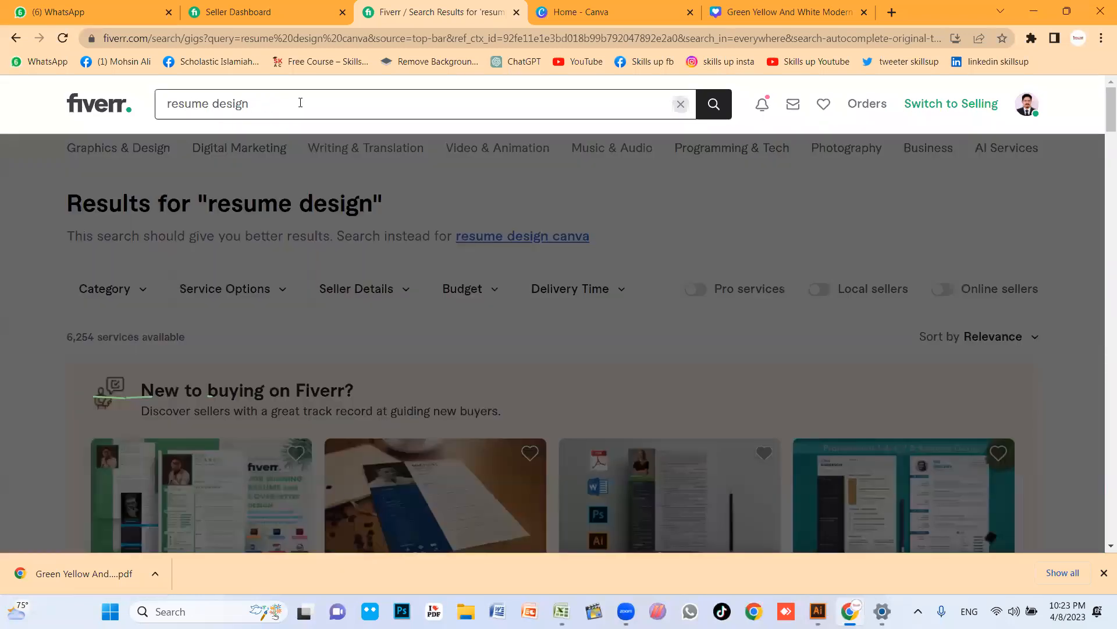
type("a")
key("ctrl+a")
type("resume making canva")
key("Return")
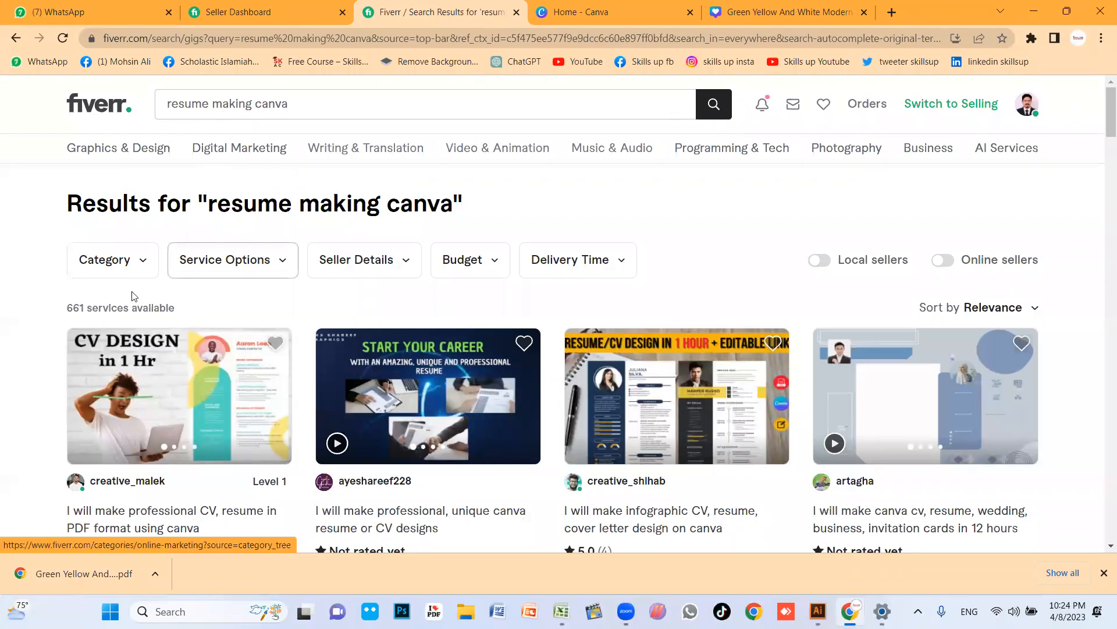
- Check the number of available services, then copy the phrase "resume making canva" from Fiverr into cell B3 under Keywords in Excel
left_click_drag(66, 308, 196, 313)
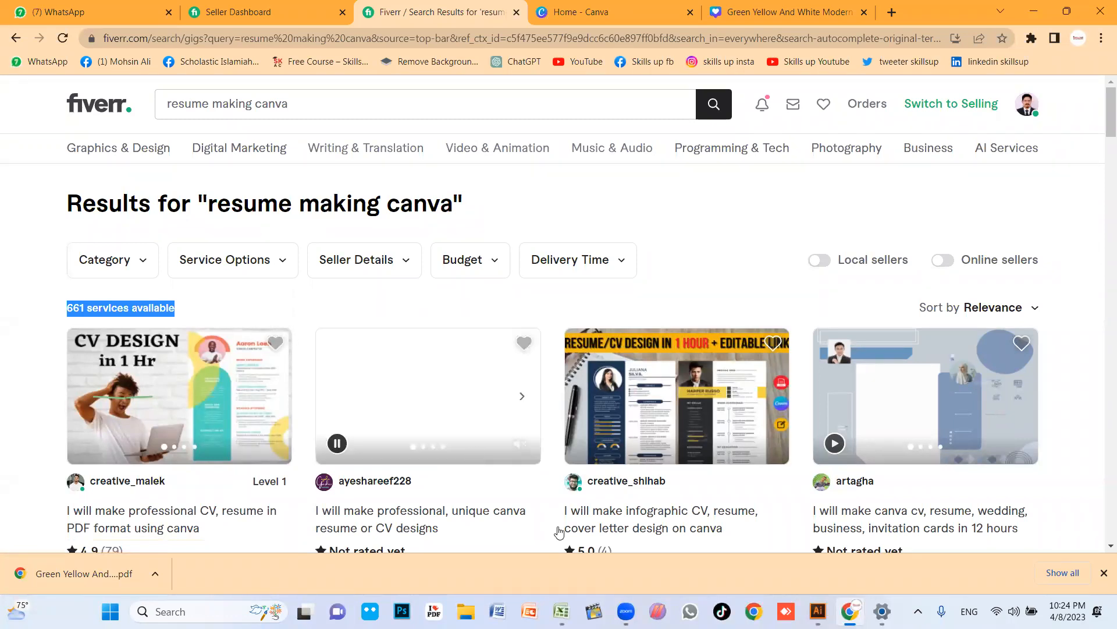
left_click_drag(288, 105, 159, 105)
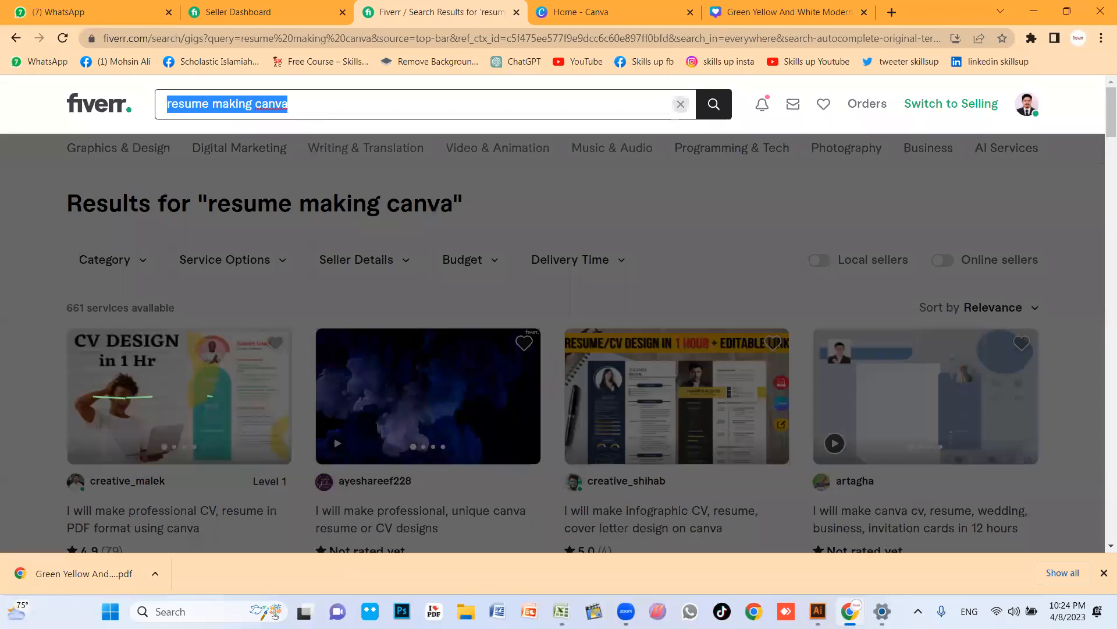
key("ctrl+c")
key("alt+Tab")
key("ctrl+v")
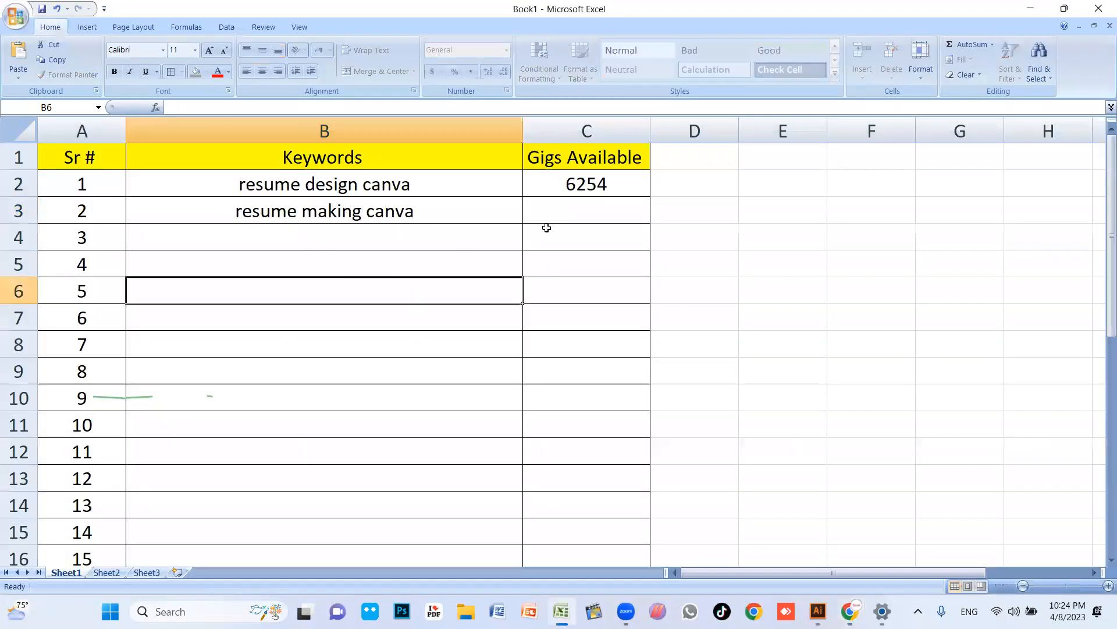
- Enter 661 in cell C3 under Gigs Available for "resume making canva"
left_click(604, 210)
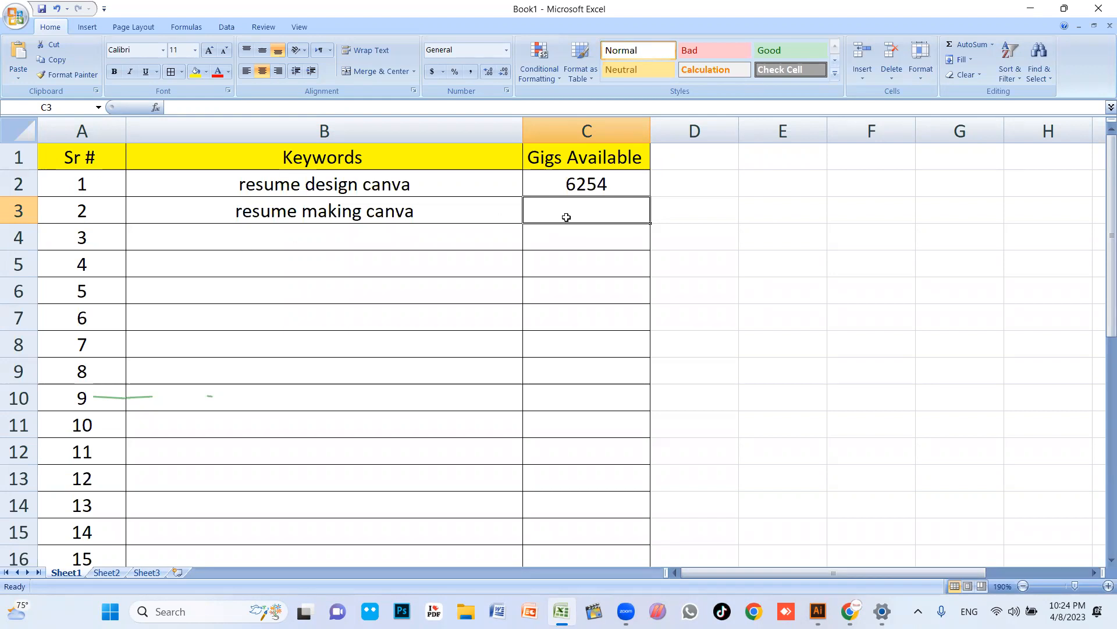
type("661")
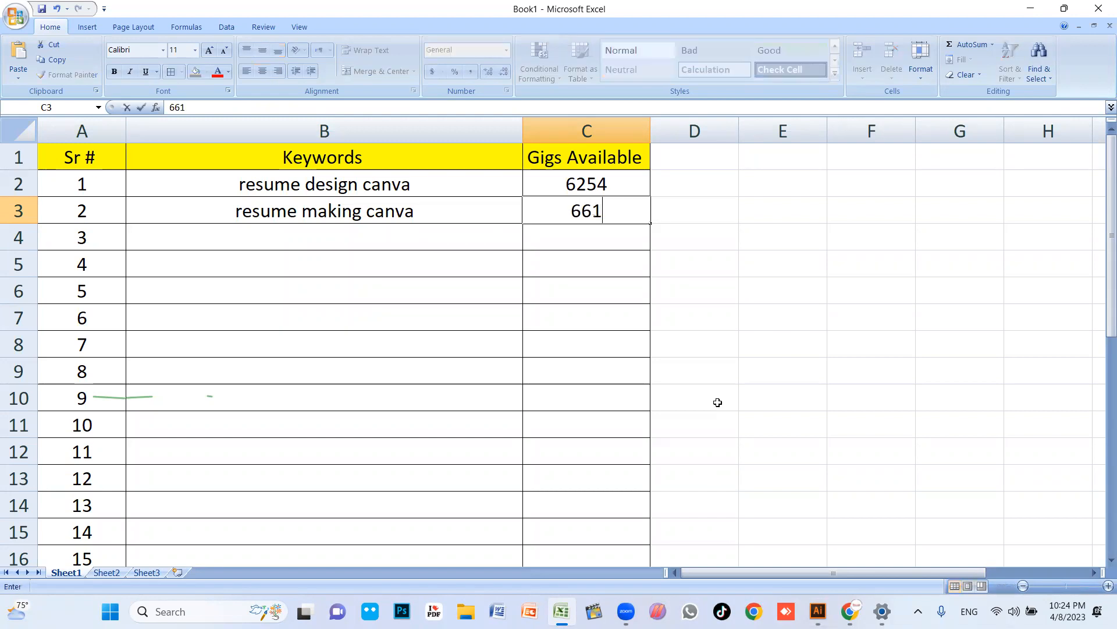
key("Return")
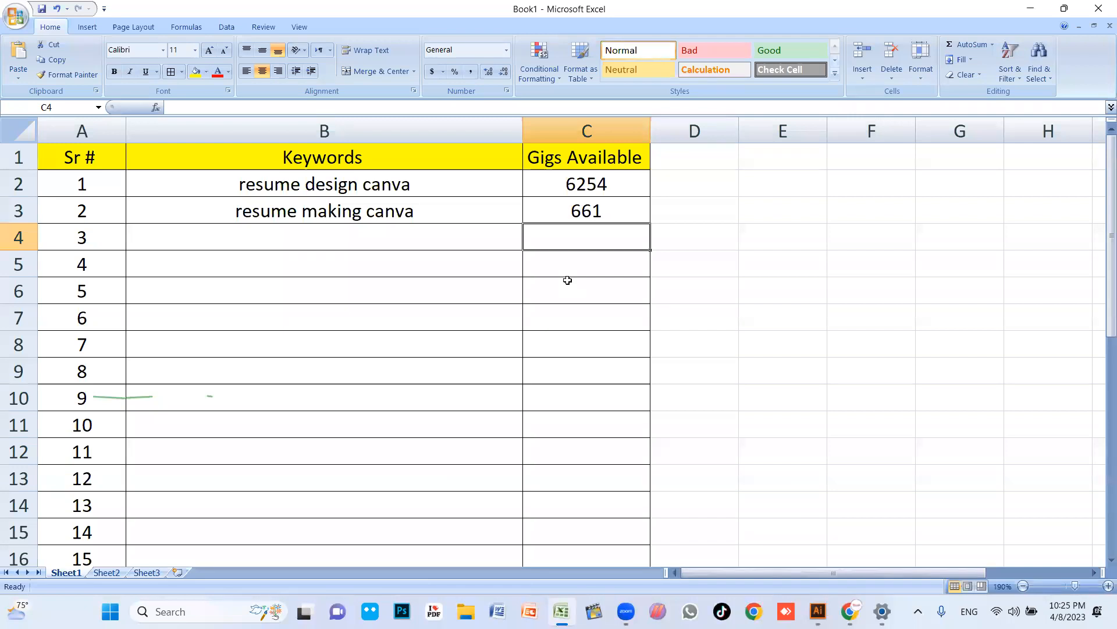
left_click(614, 208)
left_click(386, 210)
left_click(602, 216)
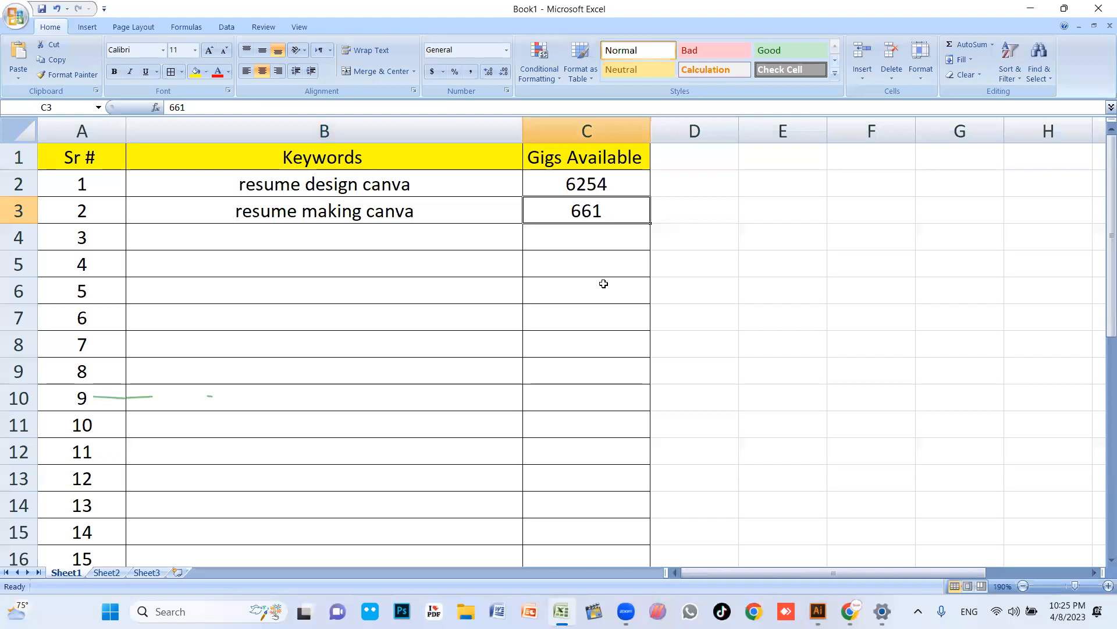
- Enter "Logo design" as a keyword in cell B6 and select the Gigs Available cell beside it
left_click(406, 288)
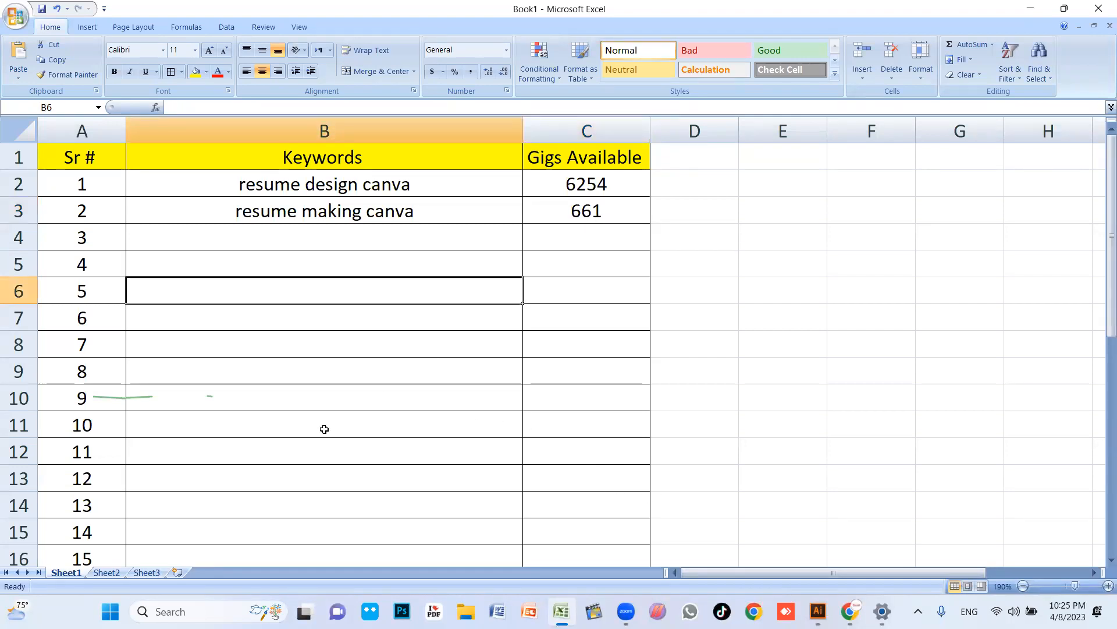
type("L")
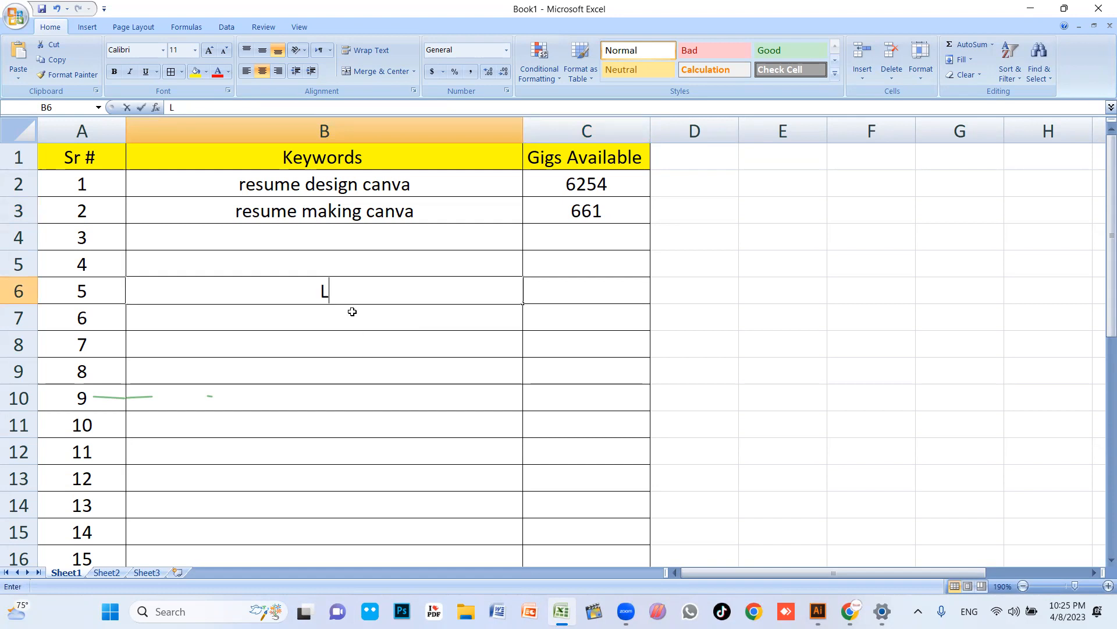
type("ogo design")
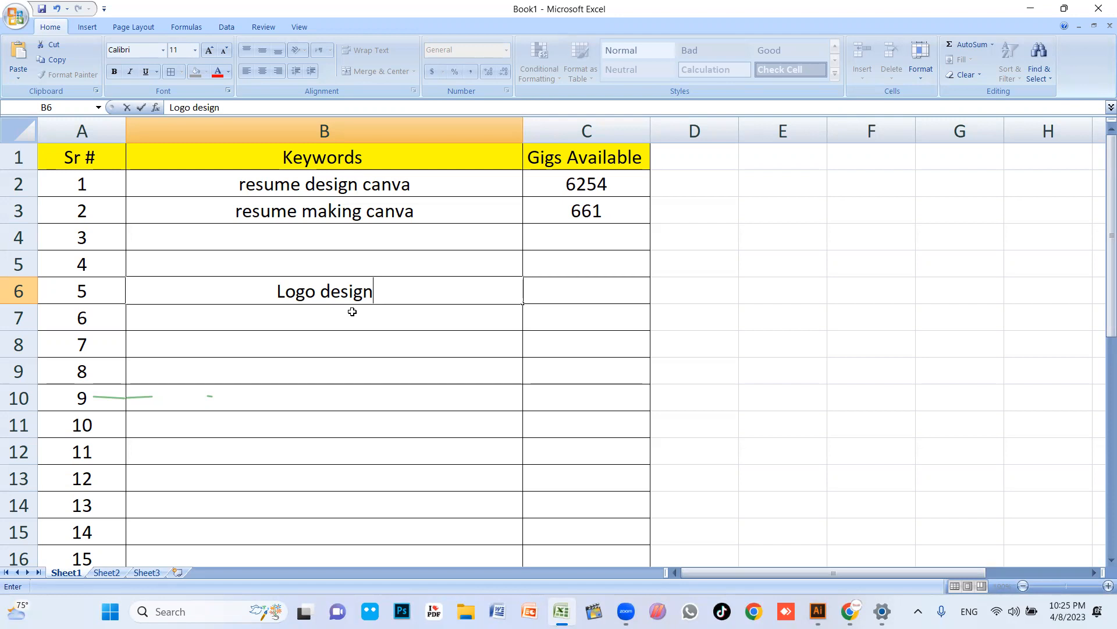
key("Return")
left_click(606, 299)
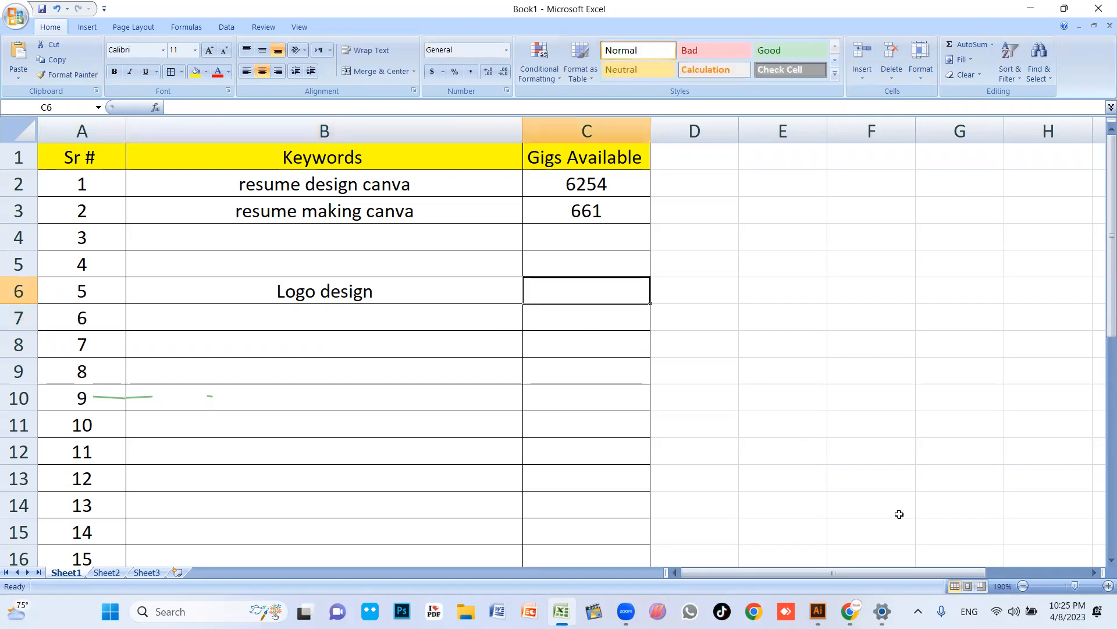
- Switch to Fiverr and search for "logo designing"
left_click(850, 611)
type("logo")
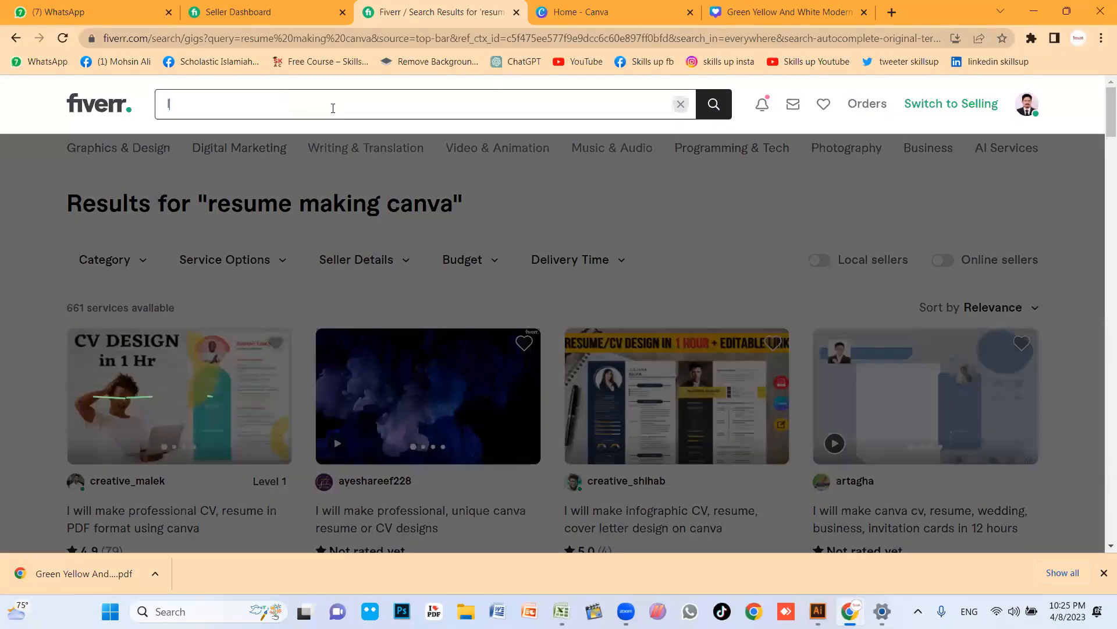
type(" desiging")
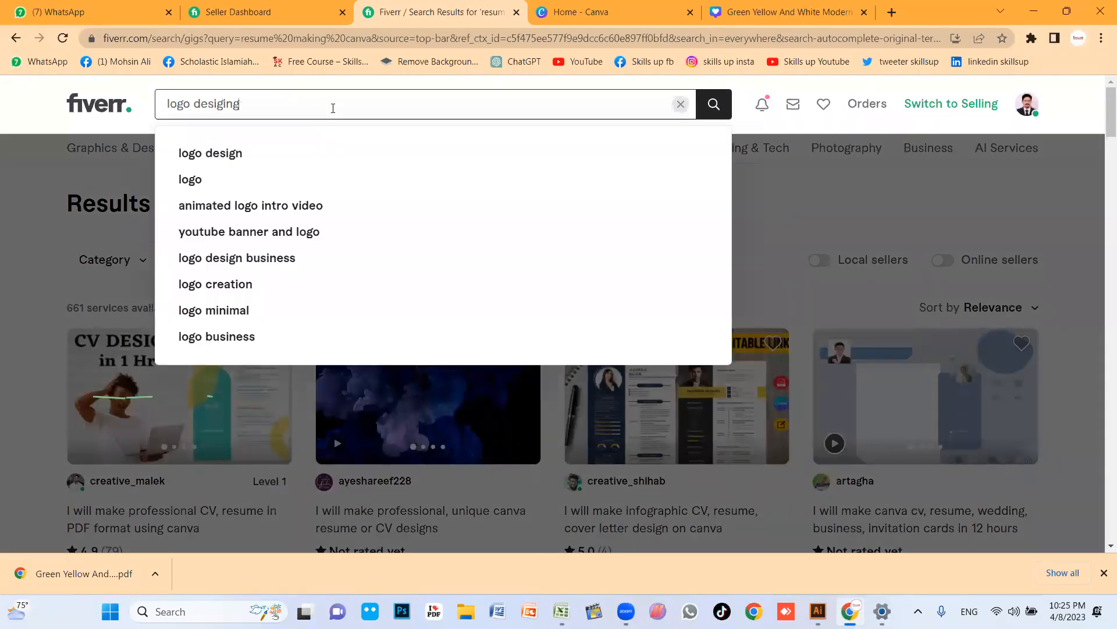
key("BackSpace")
key("BackSpace")
key("BackSpace")
type("ning")
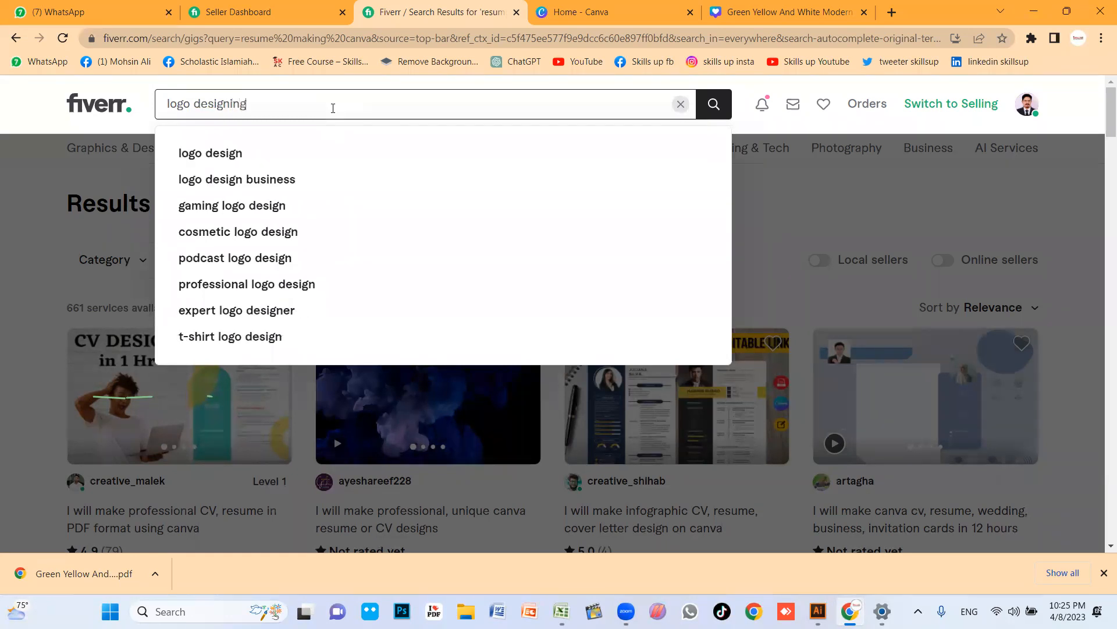
key("Return")
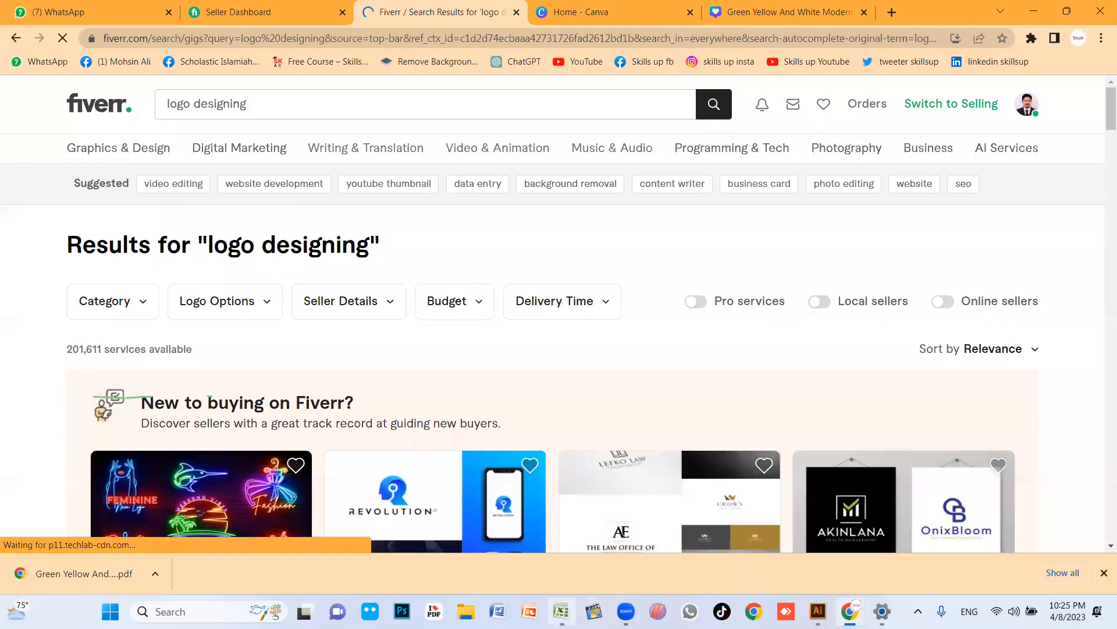
- Return to Excel and enter 200611 in cell C6 as the gigs available for "Logo design"
left_click(561, 611)
type("26")
key("BackSpace")
type("00611")
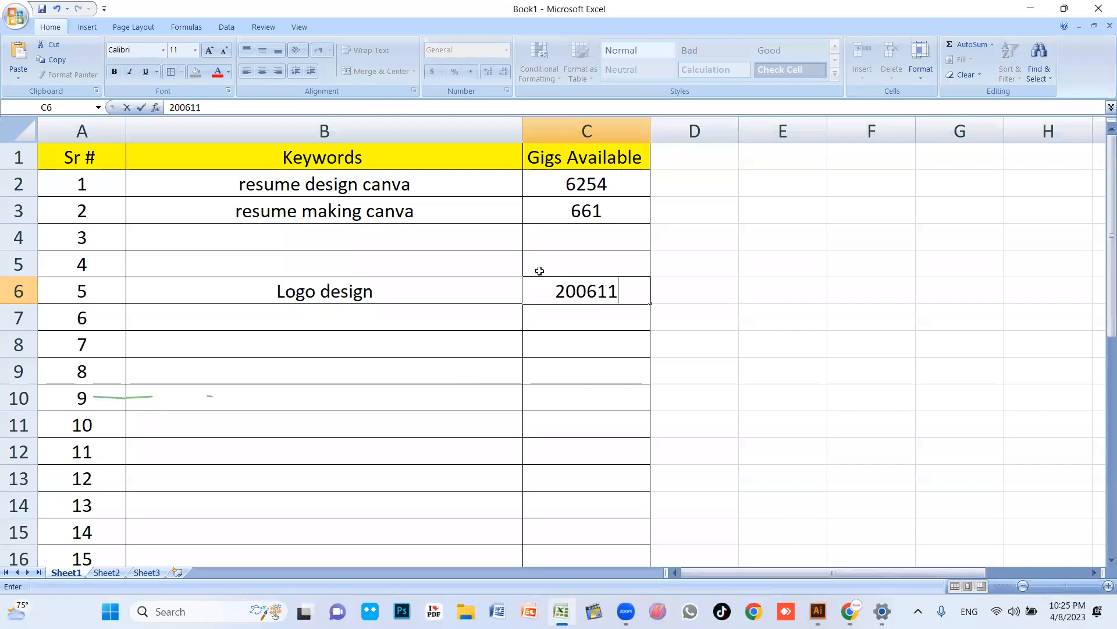
key("Return")
left_click(573, 294)
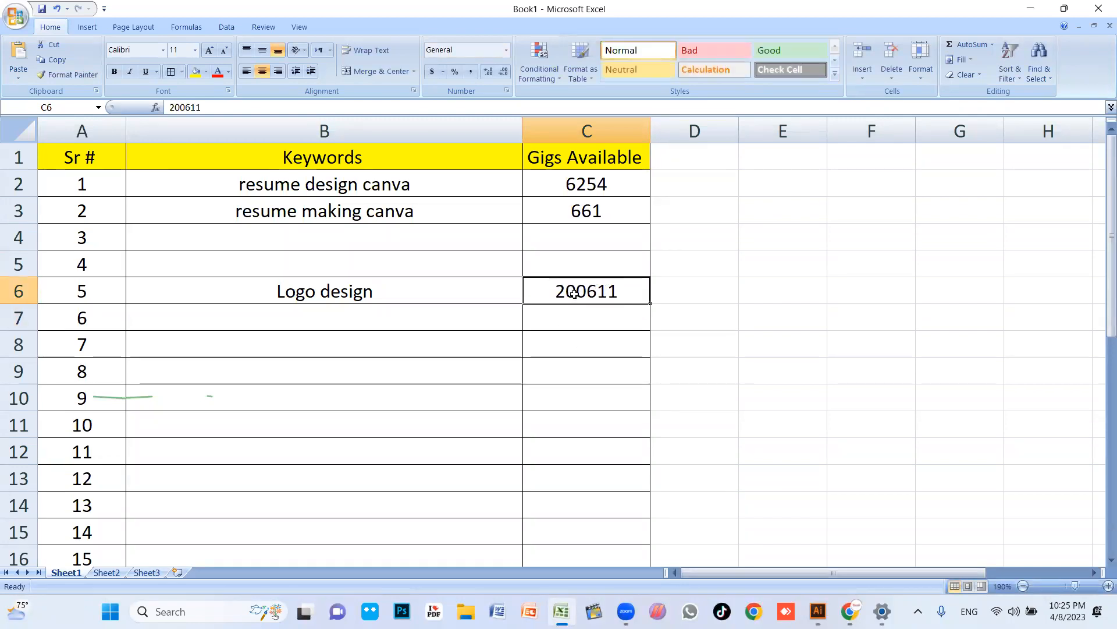
left_click(431, 295)
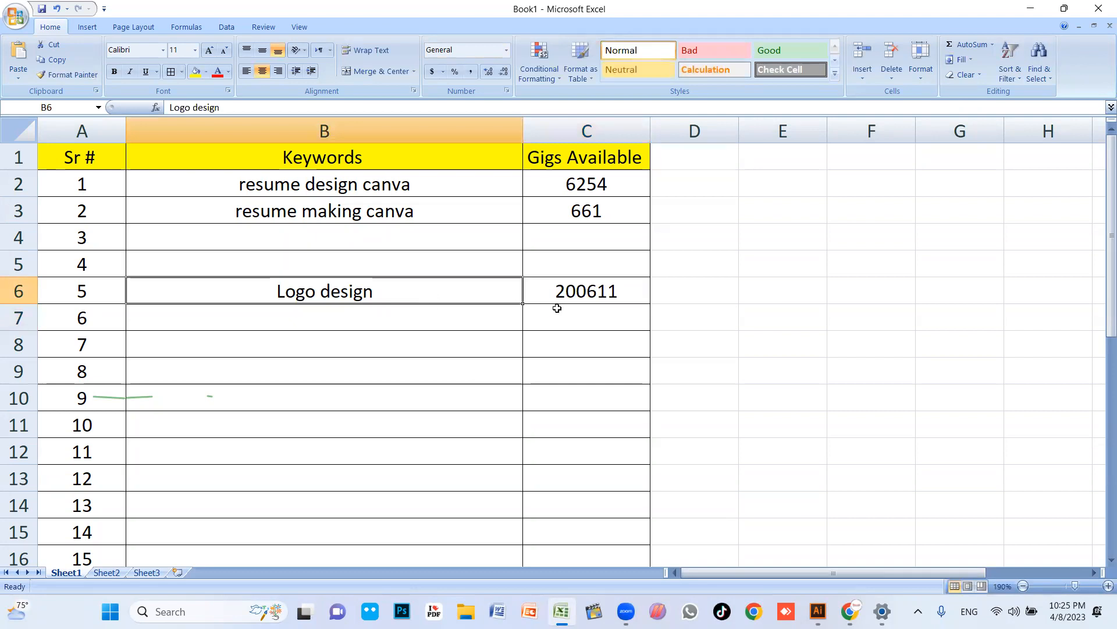
left_click(605, 292)
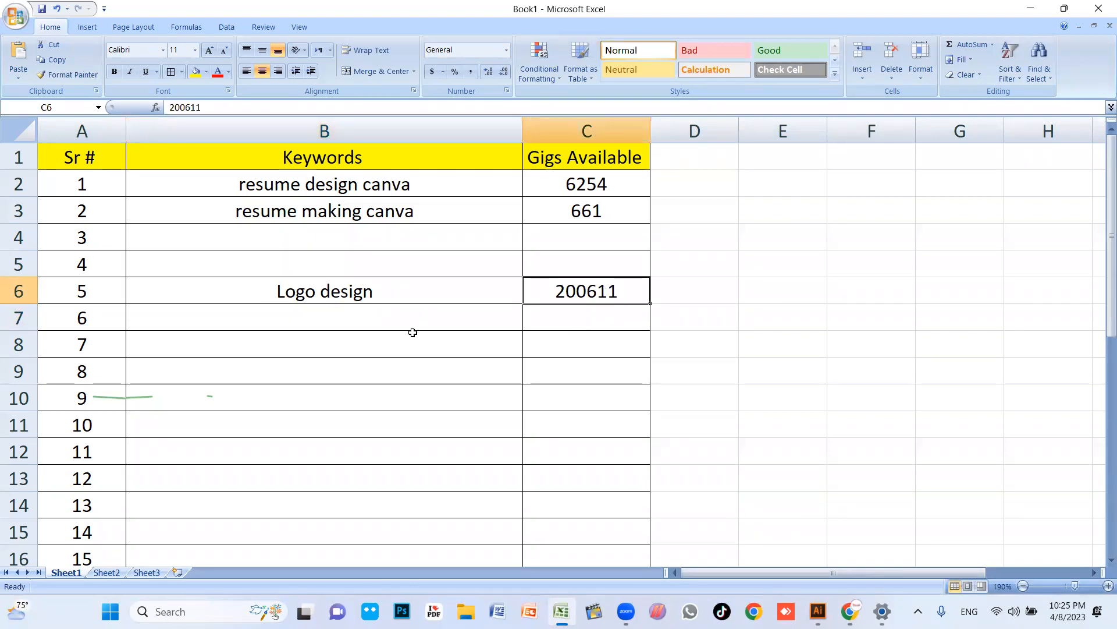
- Enter "2D logo design" as a keyword in cell B7
left_click(401, 321)
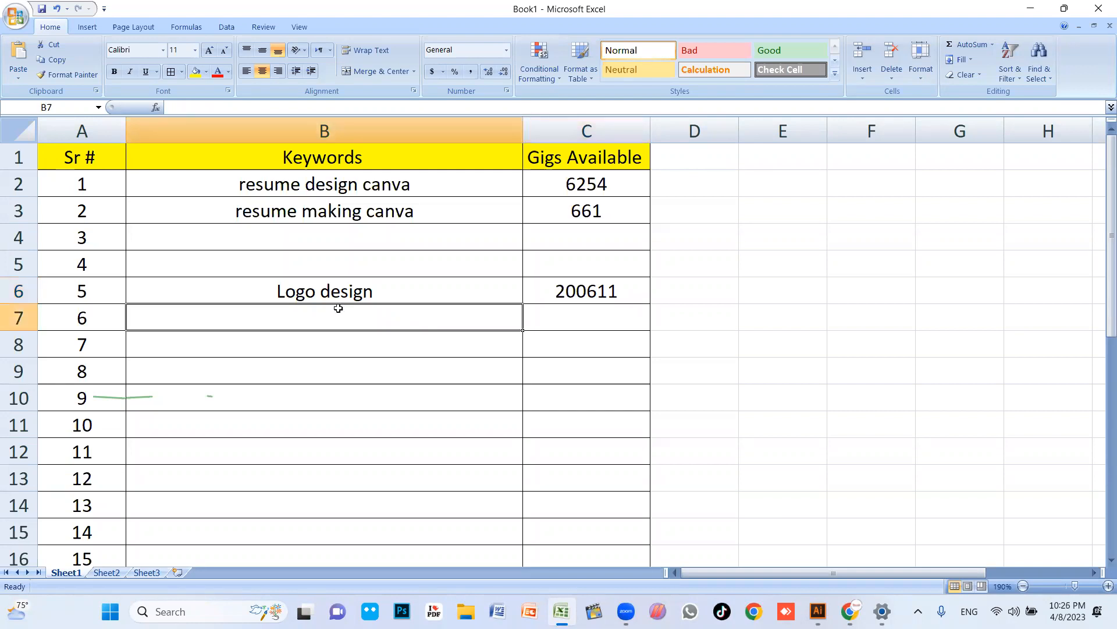
type("Logo design")
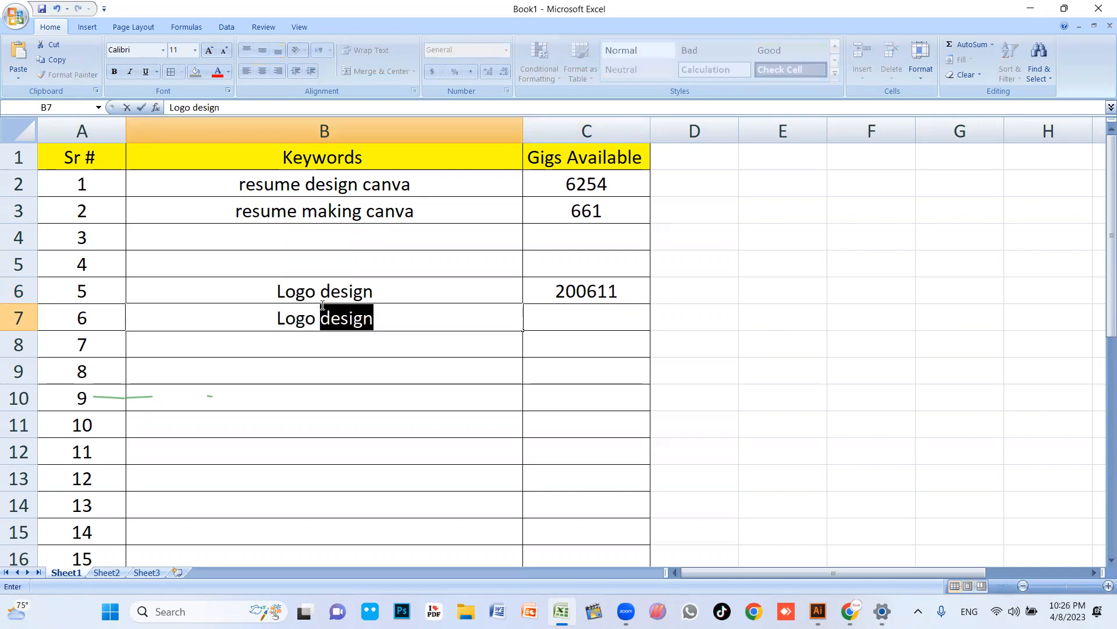
key("BackSpace")
key("BackSpace")
key("BackSpace")
key("BackSpace")
key("BackSpace")
key("BackSpace")
key("BackSpace")
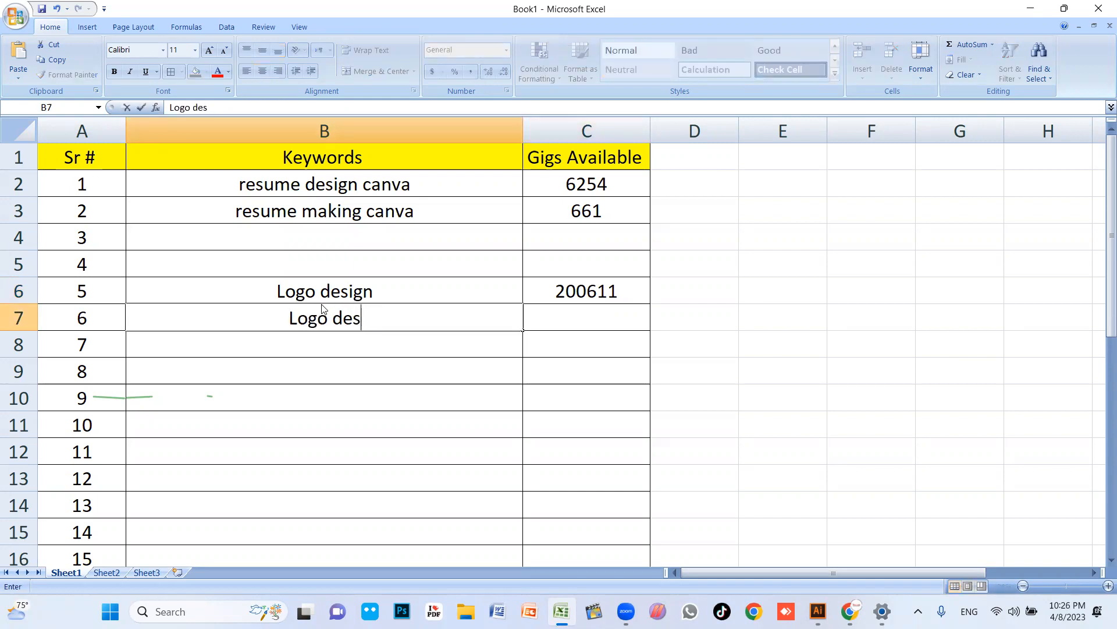
key("BackSpace")
key("BackSpace")
key("BackSpace")
key("BackSpace")
type("2")
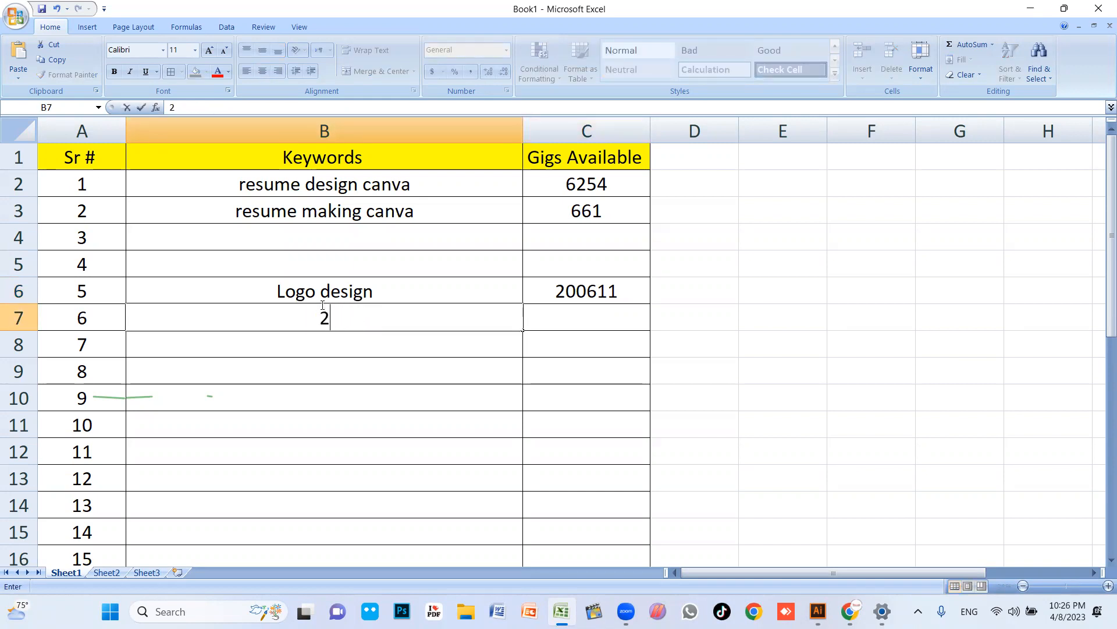
type("D logo design")
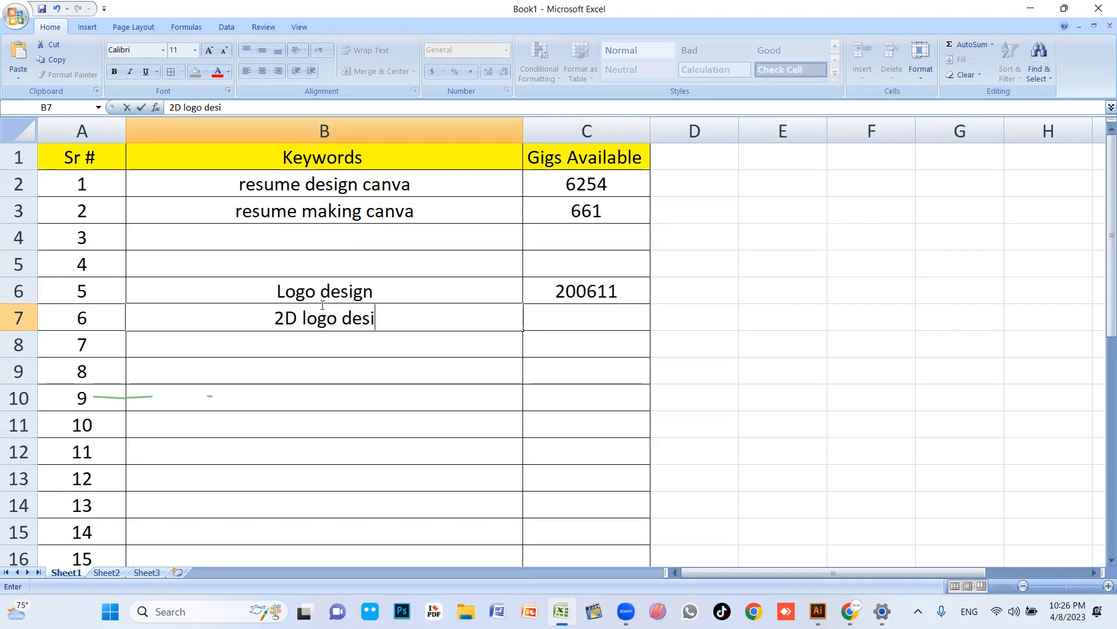
key("Tab")
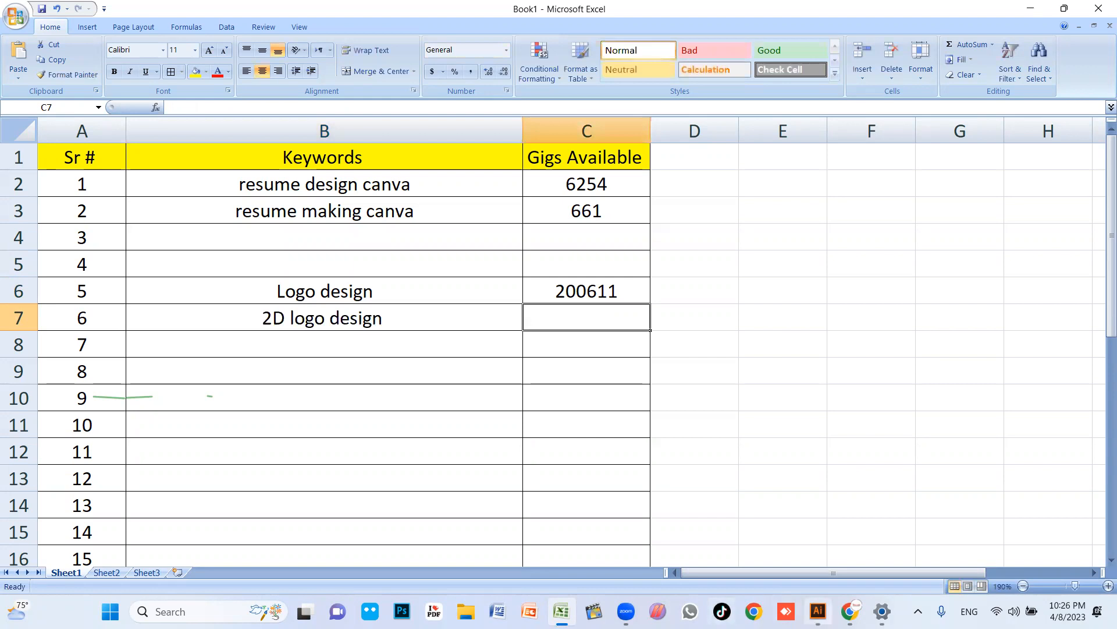
- Switch to Fiverr and search for "2d logo designing"
left_click(850, 611)
left_click(172, 101)
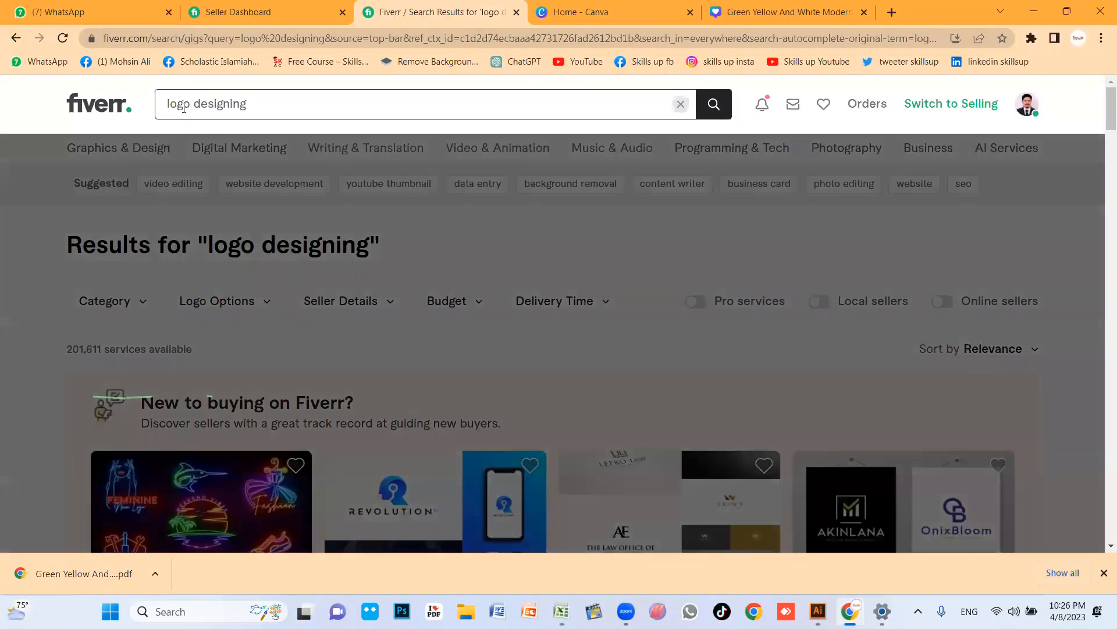
type("2d")
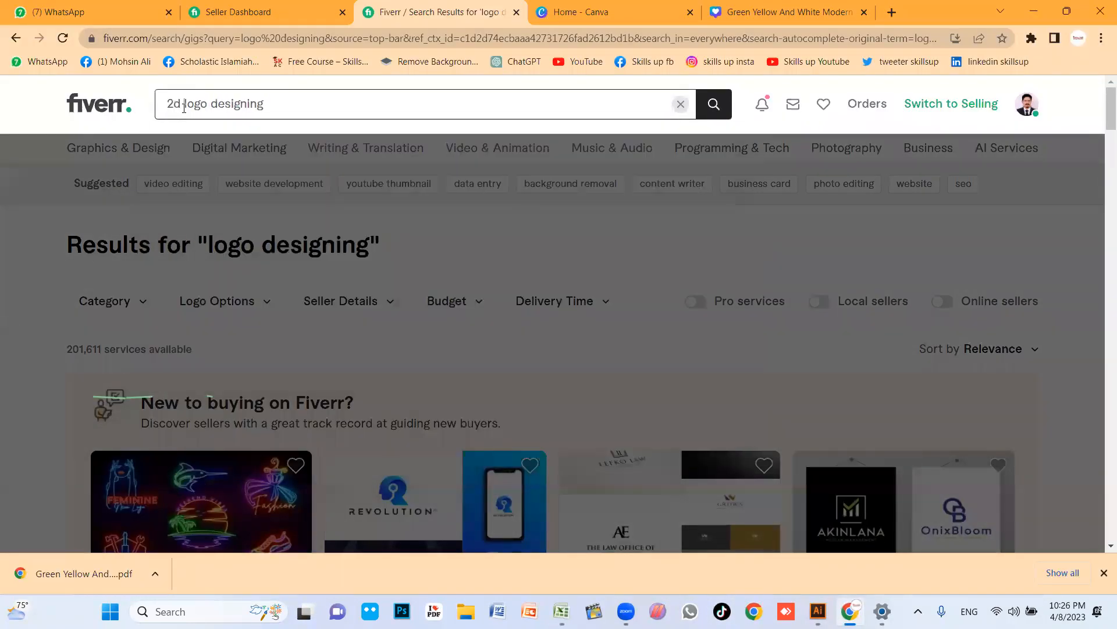
key("Return")
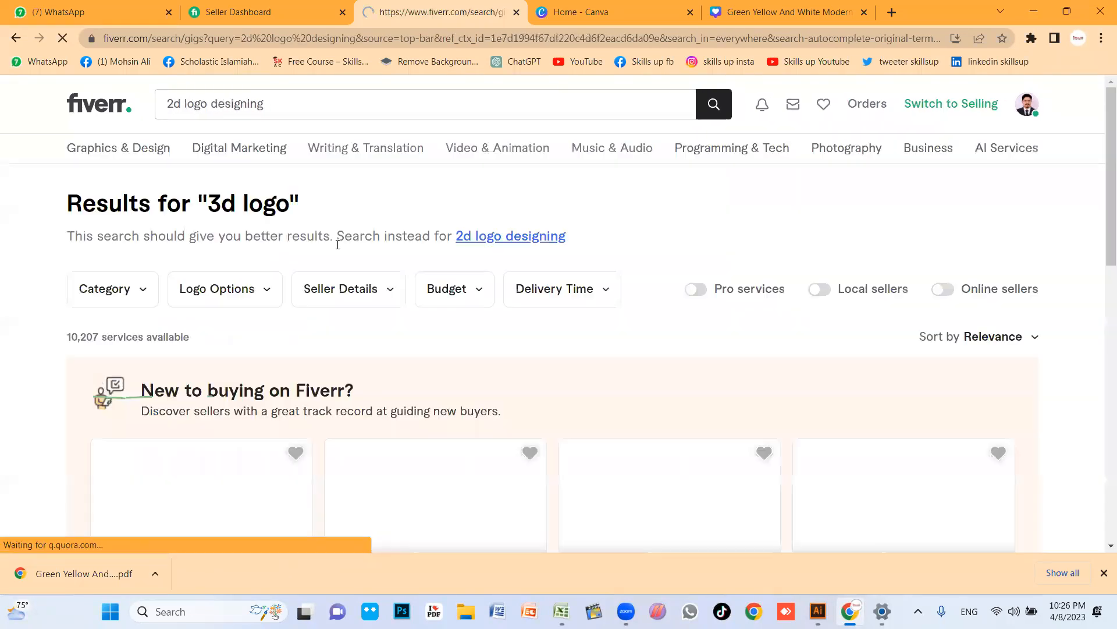
- Check the number of available services on Fiverr and enter 10207 in cell C7 in Excel for "2D logo design"
left_click_drag(71, 338, 99, 343)
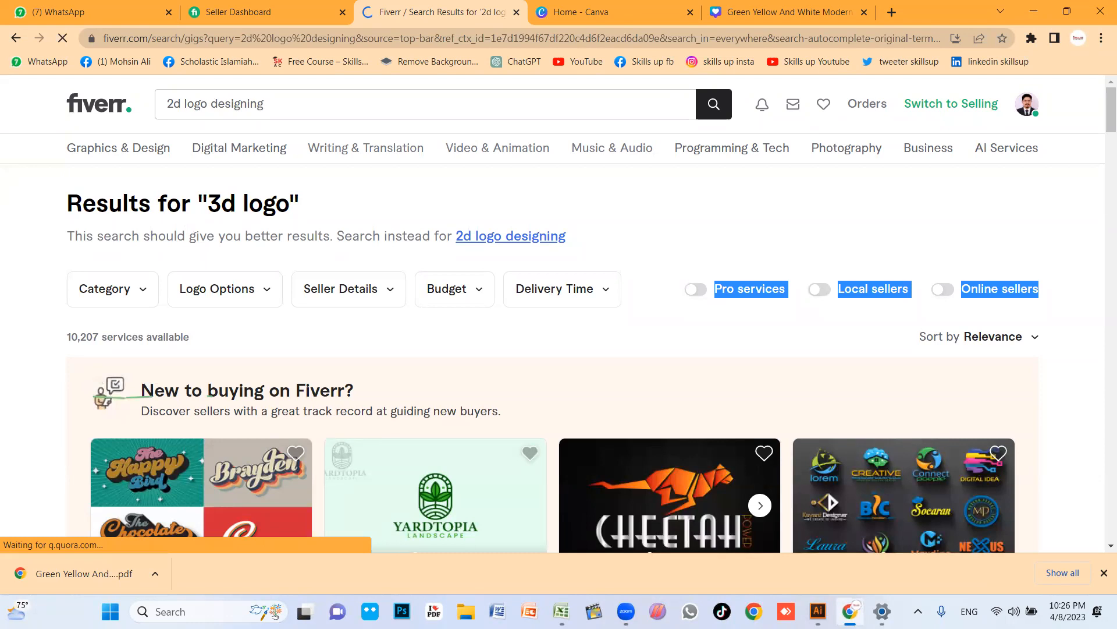
left_click(850, 611)
type("10207")
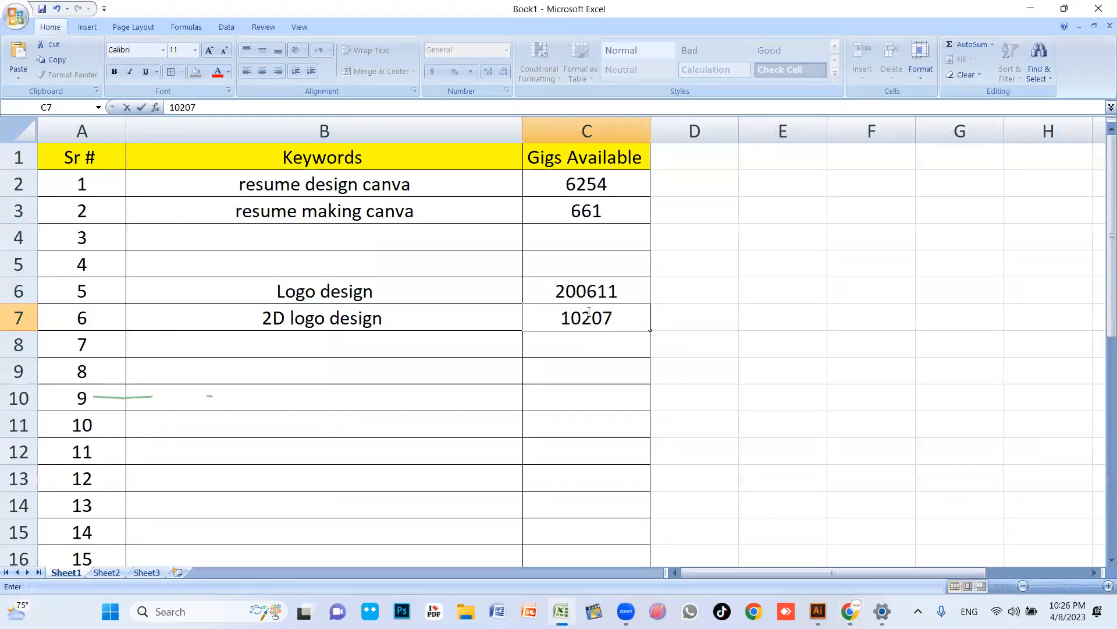
key("Return")
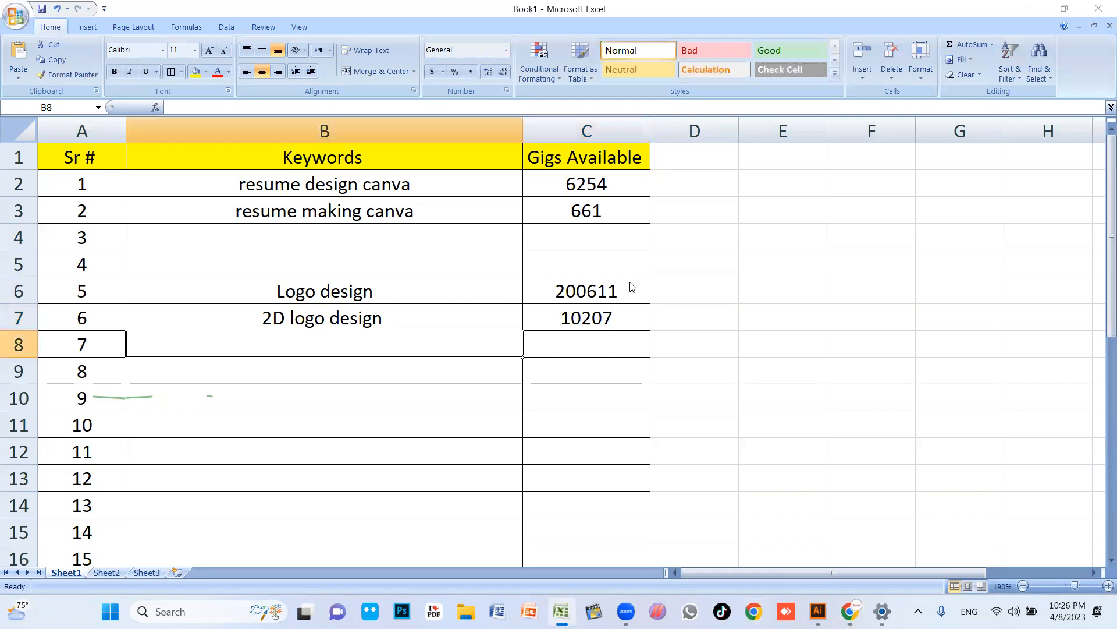
left_click(1031, 9)
left_click(851, 611)
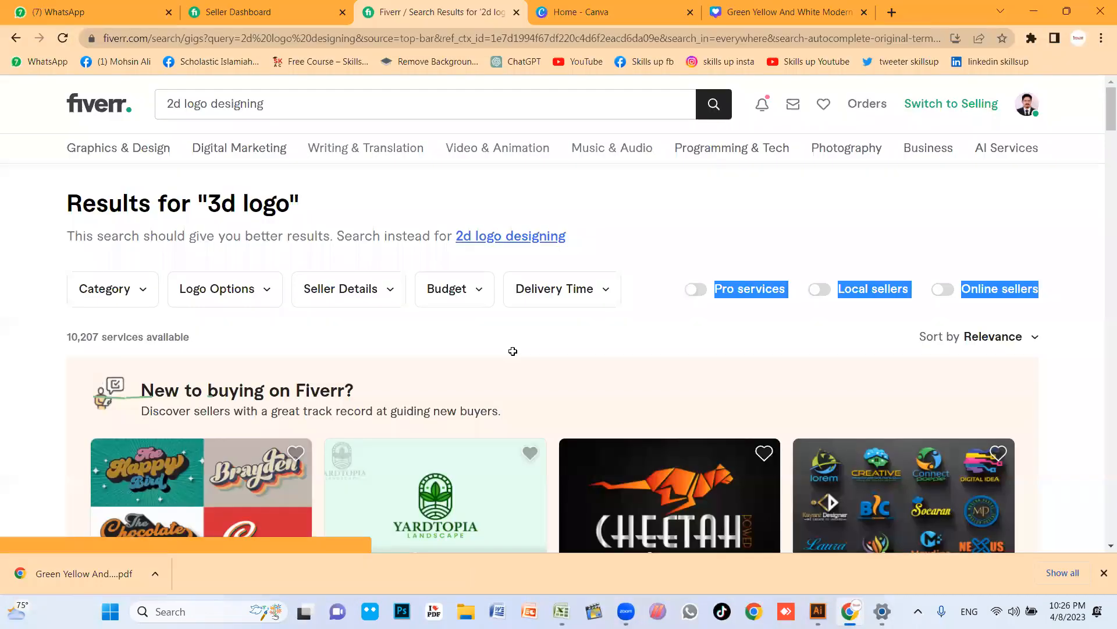
key("alt+Tab")
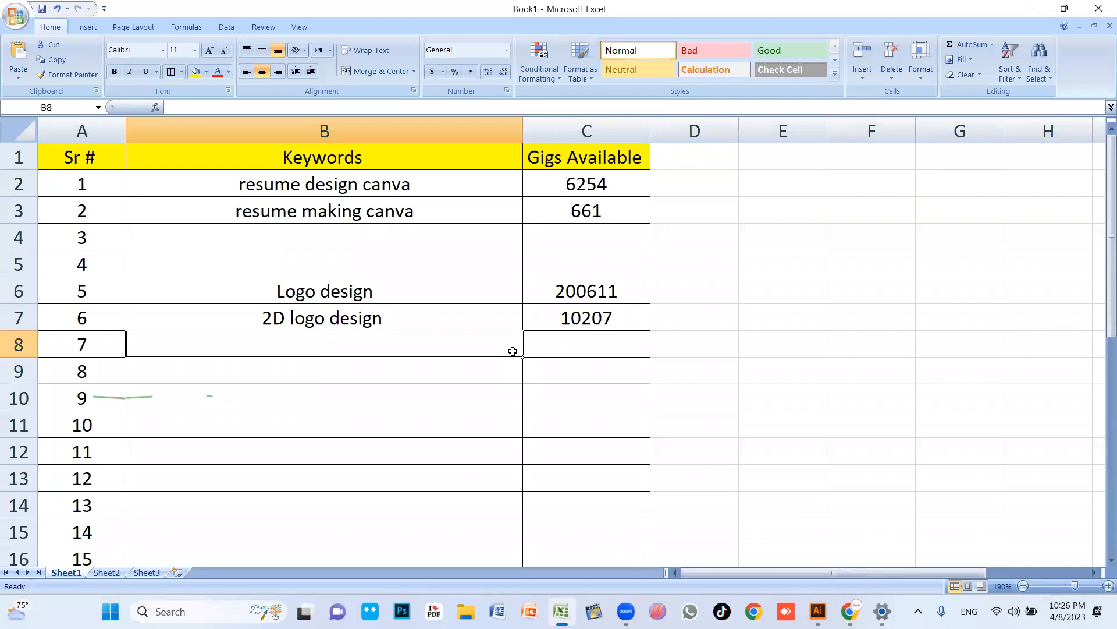
left_click(392, 380)
left_click(382, 346)
left_click(396, 383)
left_click(373, 343)
left_click(572, 317)
- Enter "2d logo design for schools" as a keyword in cell B8
left_click(324, 351)
type("2d logo s")
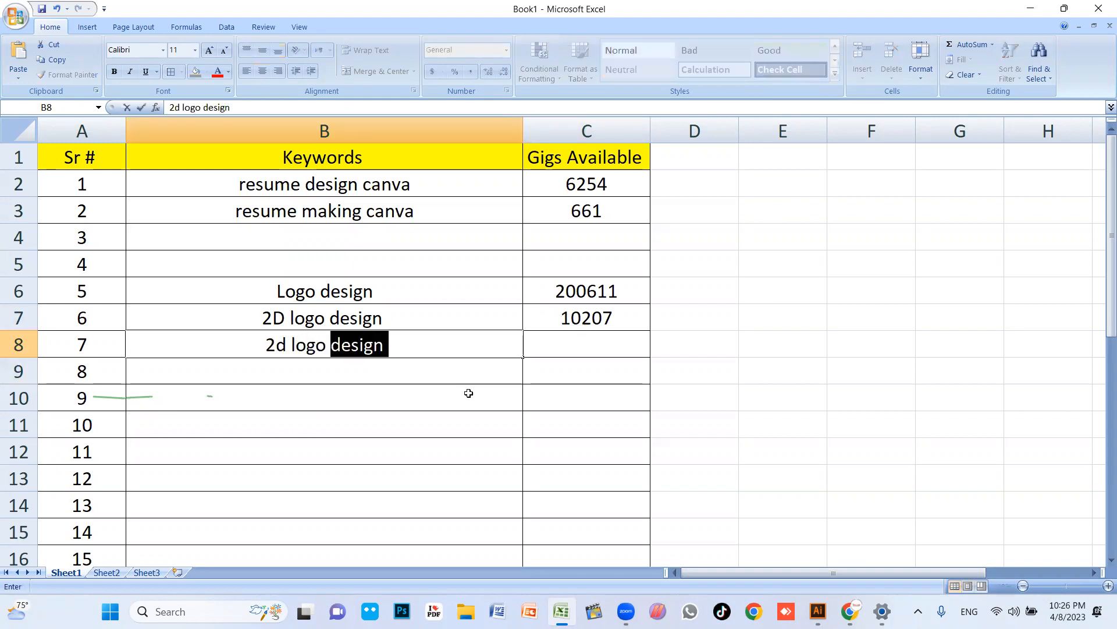
type("esign for s")
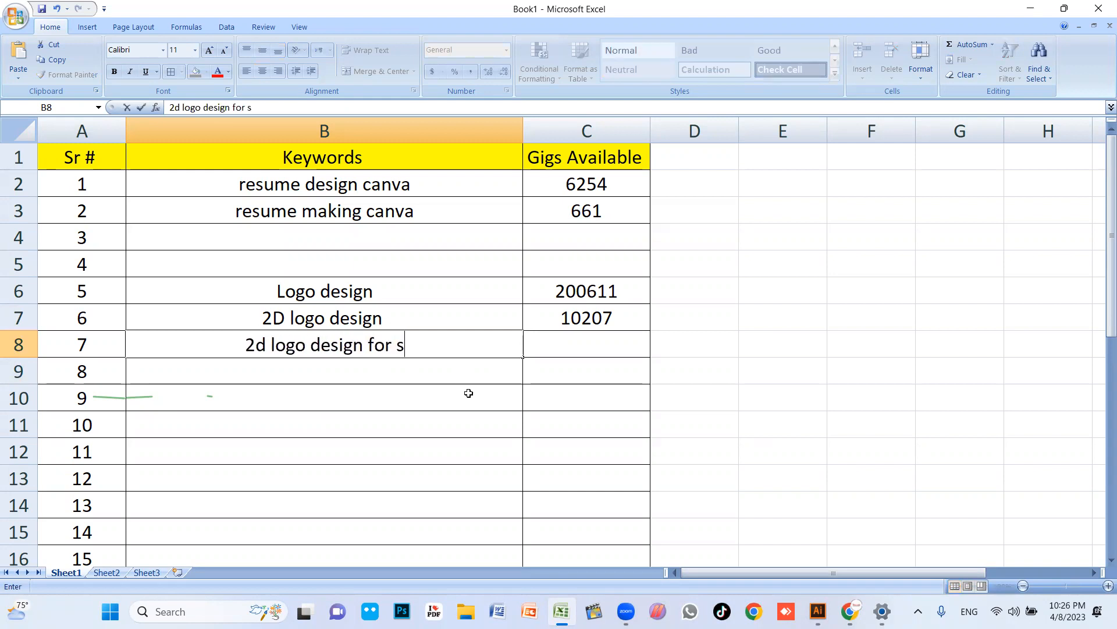
type("chools")
key("Return")
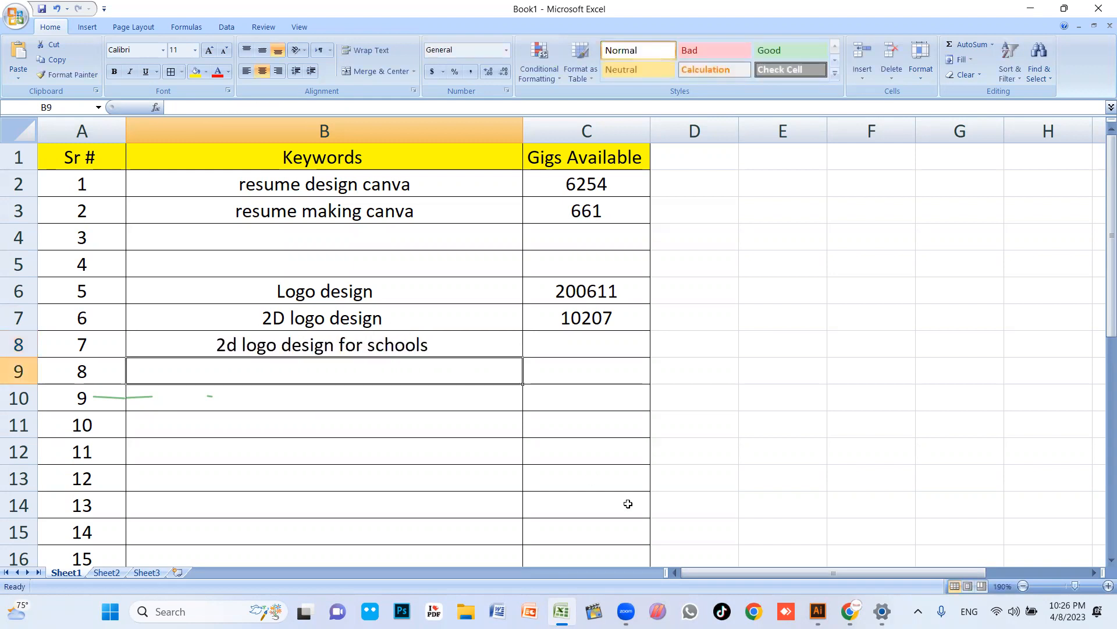
- Switch to Fiverr, search for "2d logo designing for schools" and check the number of available services
left_click(850, 611)
left_click(345, 99)
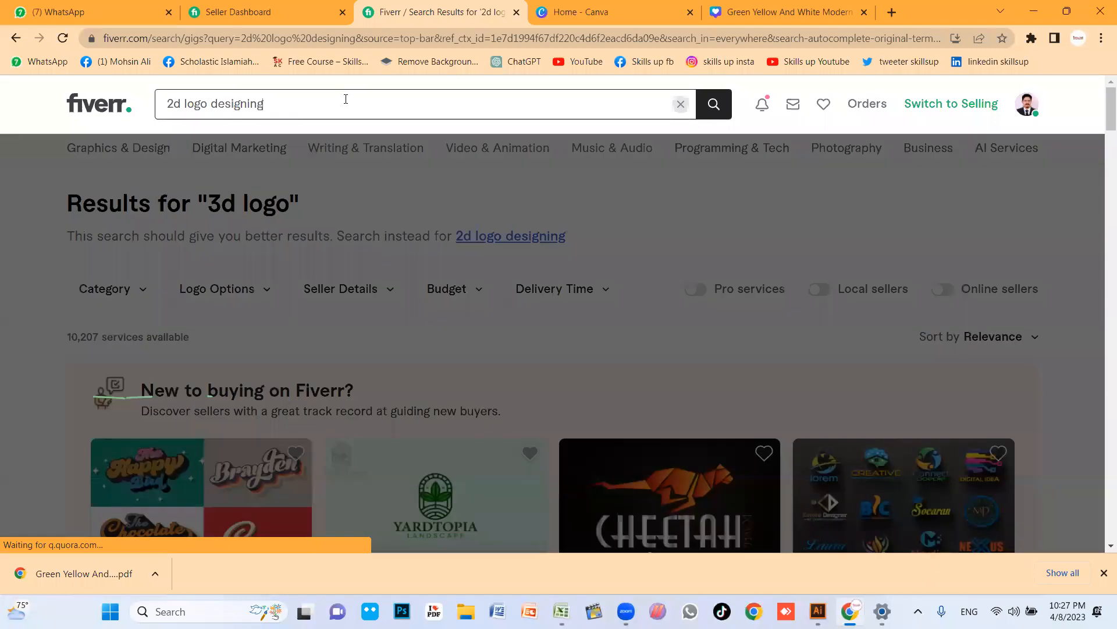
type("for schools")
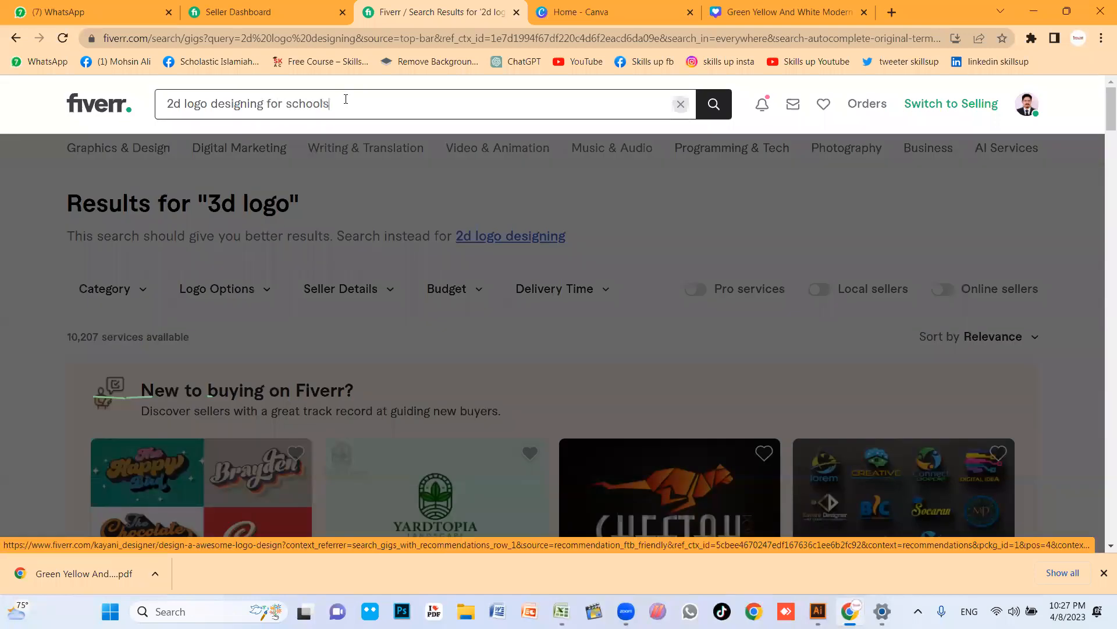
left_click(711, 109)
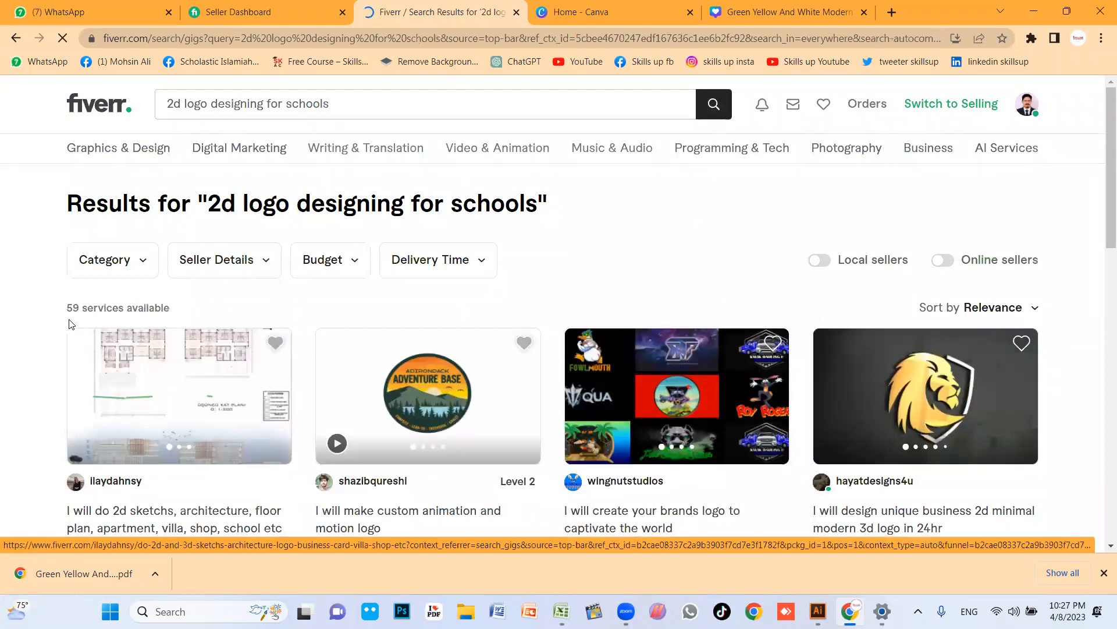
double_click(81, 308)
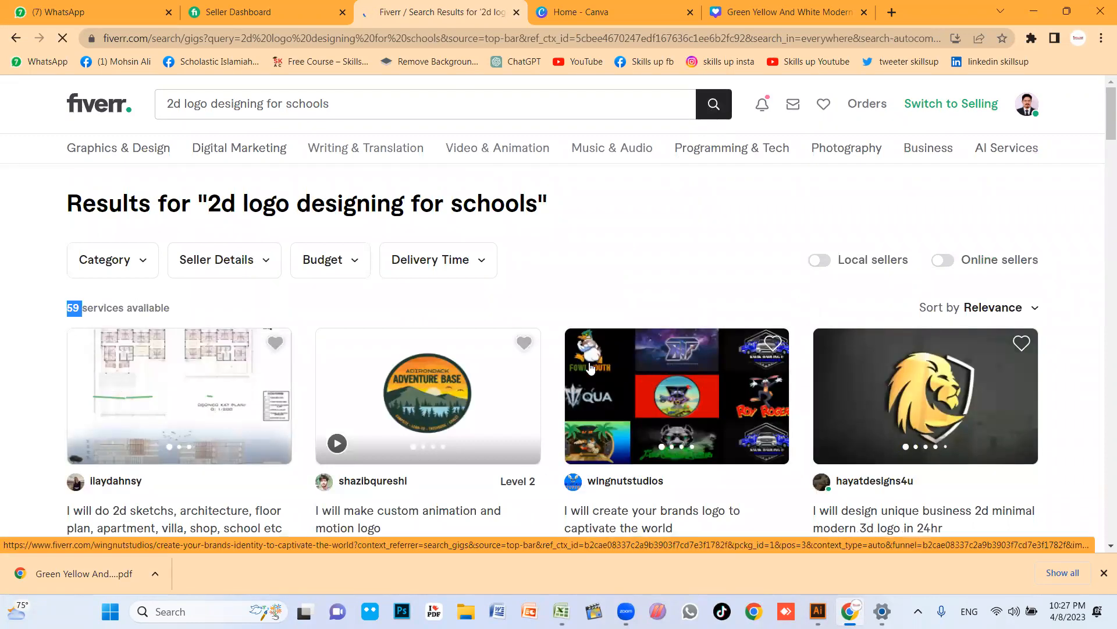
- Copy the Fiverr search phrase "2d logo designing for schools" into cell B9 in Excel and enter 59 as its gigs available in C9
triple_click(368, 114)
key("ctrl+c")
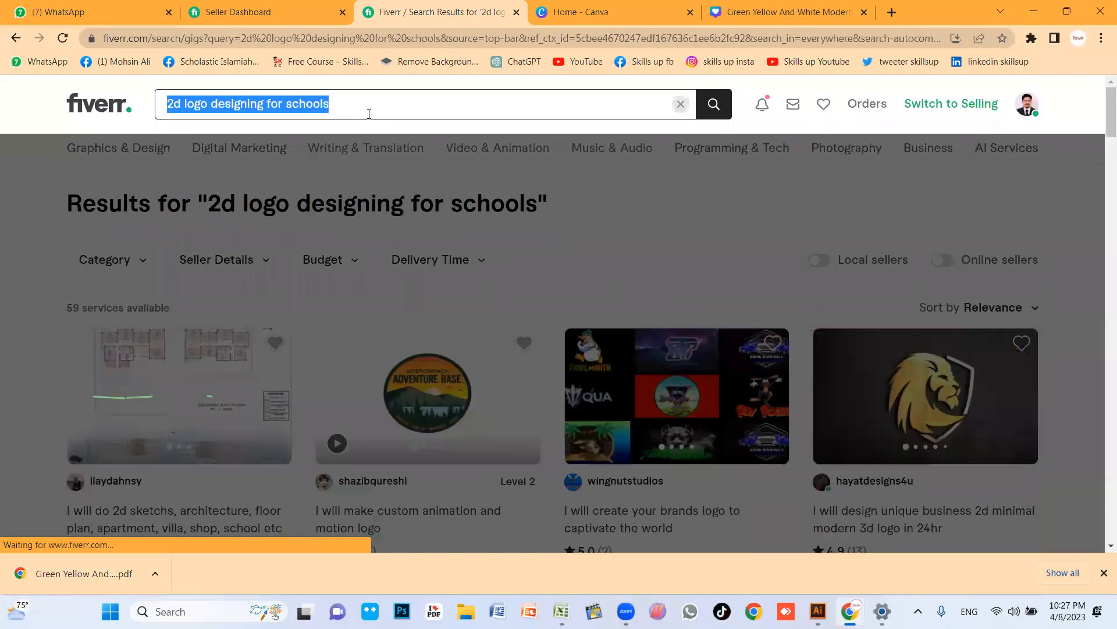
left_click(561, 611)
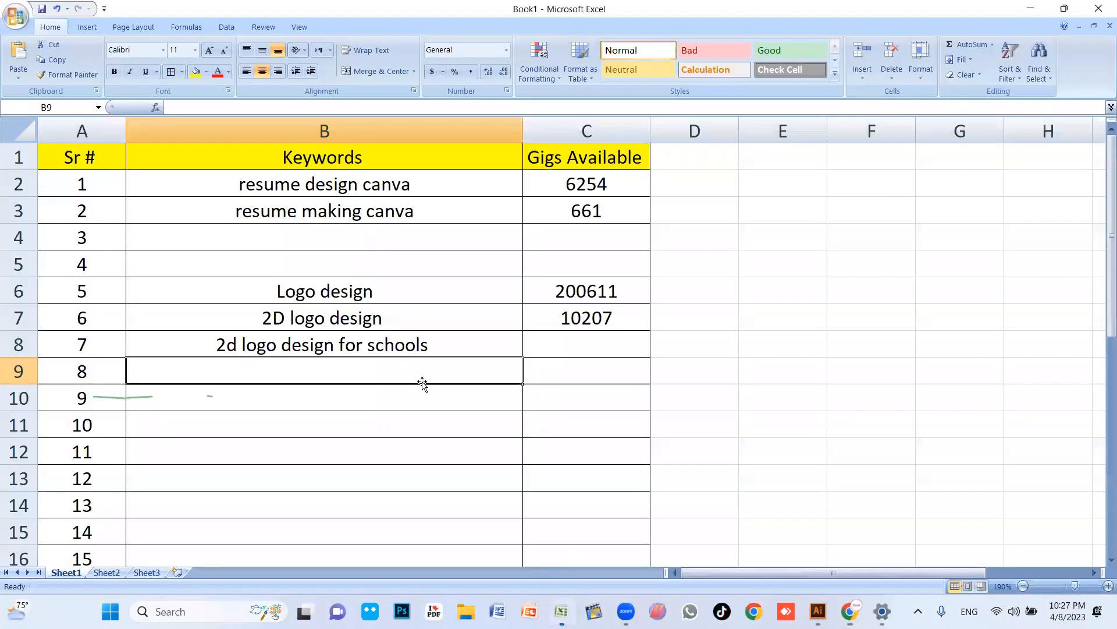
key("ctrl+v")
left_click(571, 379)
key("Down")
left_click(571, 379)
type("59")
key("Return")
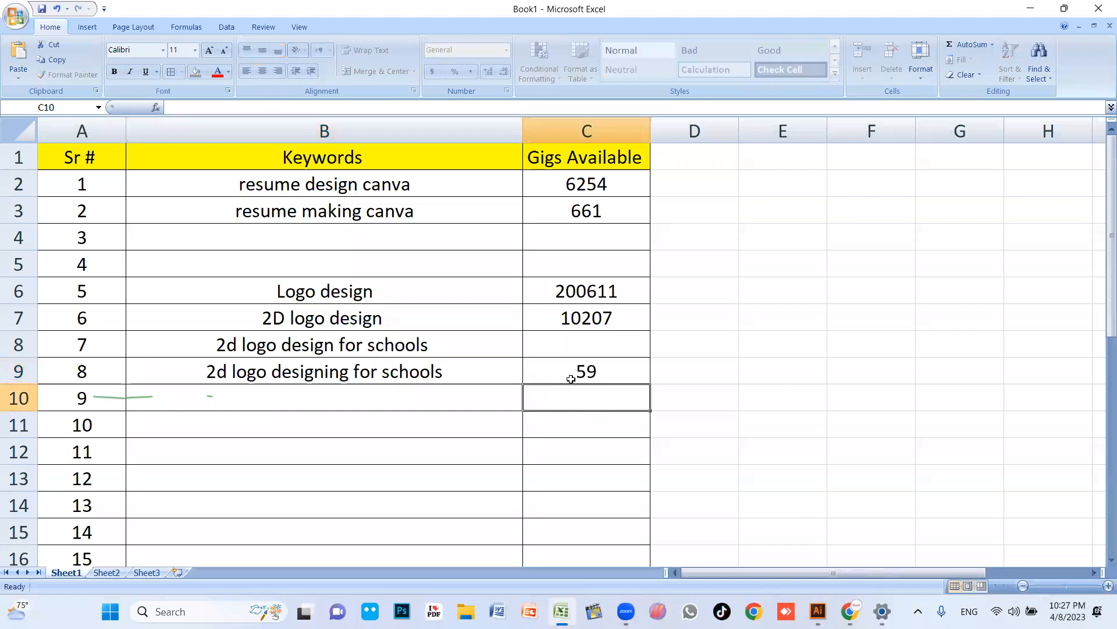
- Switch back to Fiverr and search for "3d logo designing for schools"
key("alt+Tab")
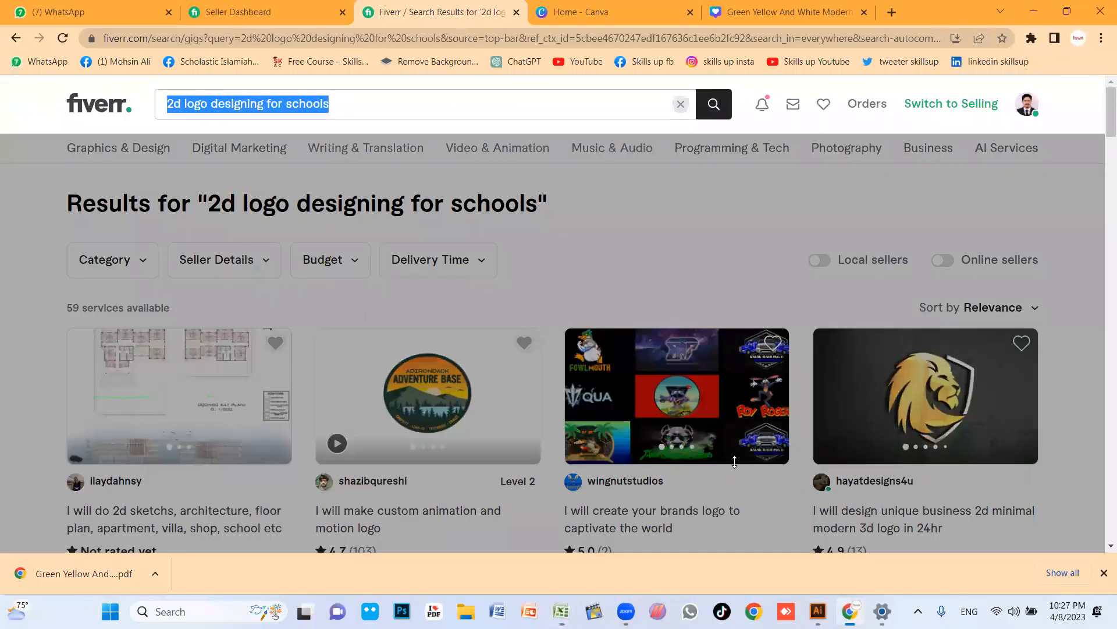
left_click(578, 219)
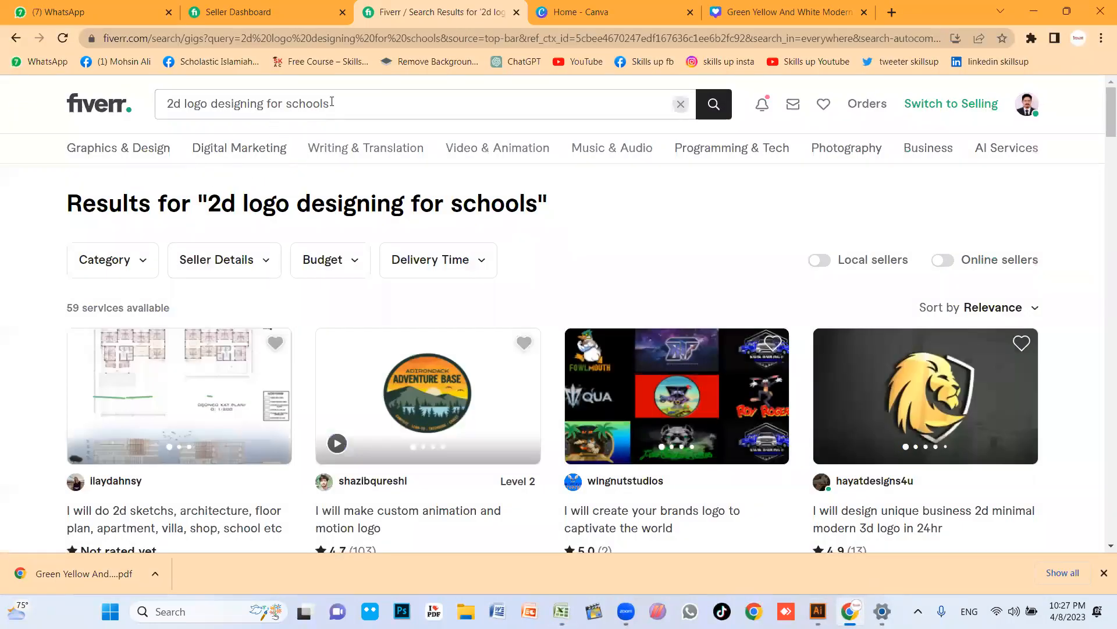
left_click(162, 107)
key("shift+Right")
type("3")
key("Return")
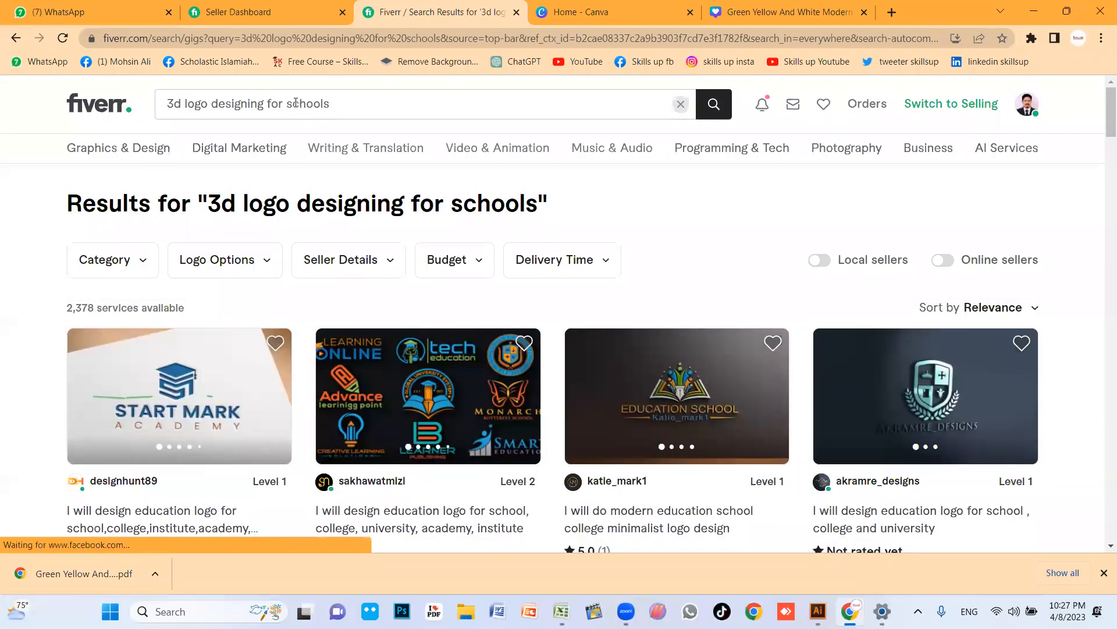
- Replace "schools" in the Fiverr query and search for "3d logo designing for academy"
left_click(294, 103)
double_click(360, 104)
type("academ")
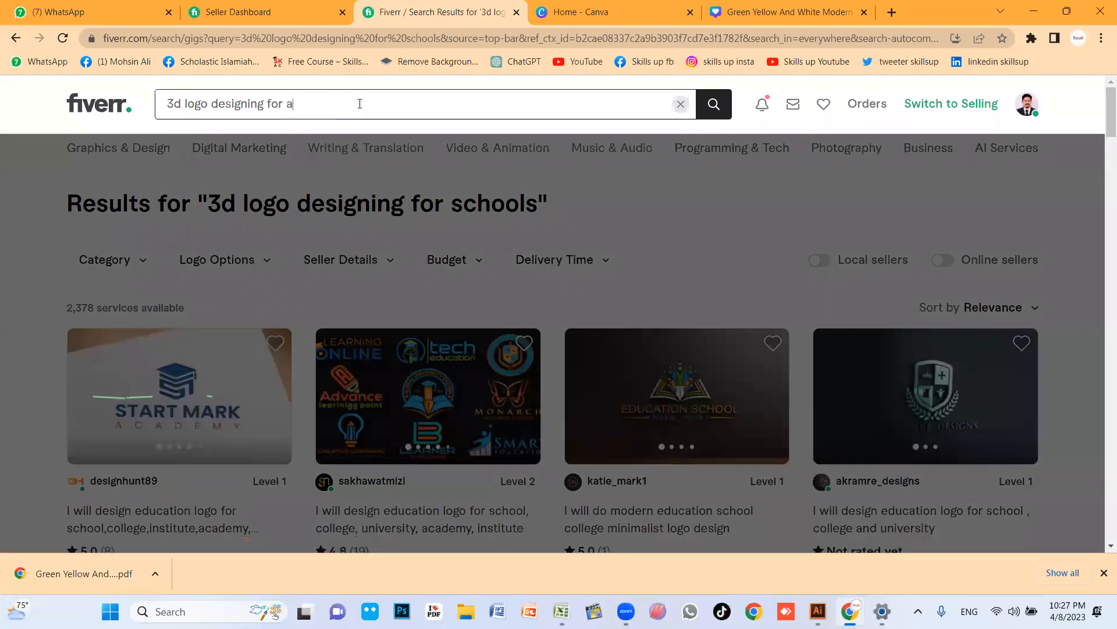
type("y")
key("Return")
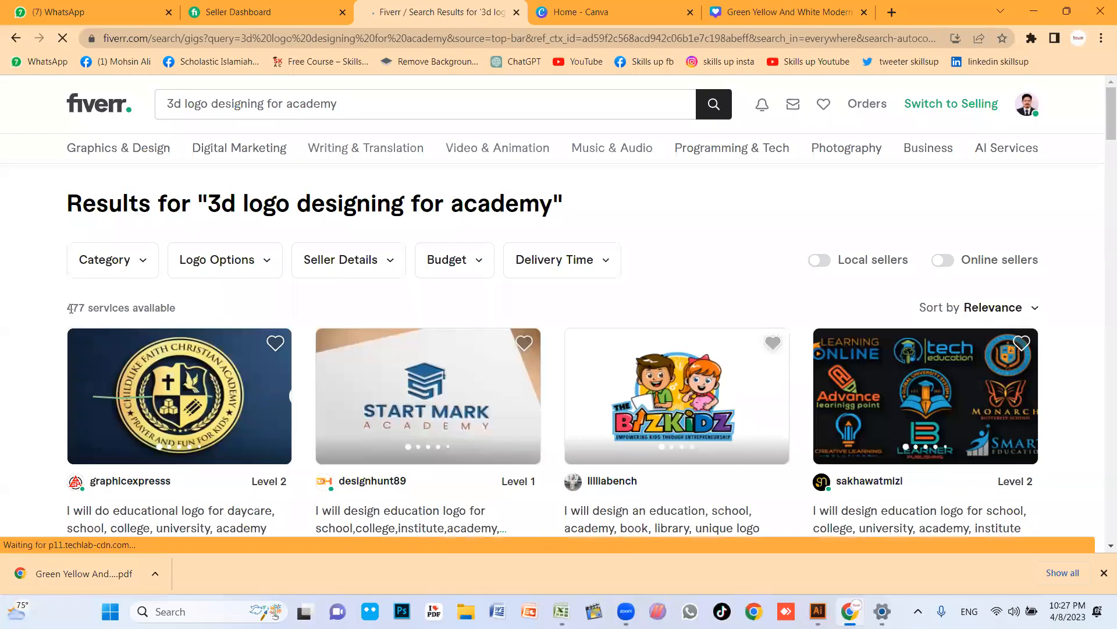
- Copy the phrase "3d logo designing for academy" into cell B10 in Excel and enter 477 as its gigs available in C10
left_click(169, 104)
key("ctrl+c")
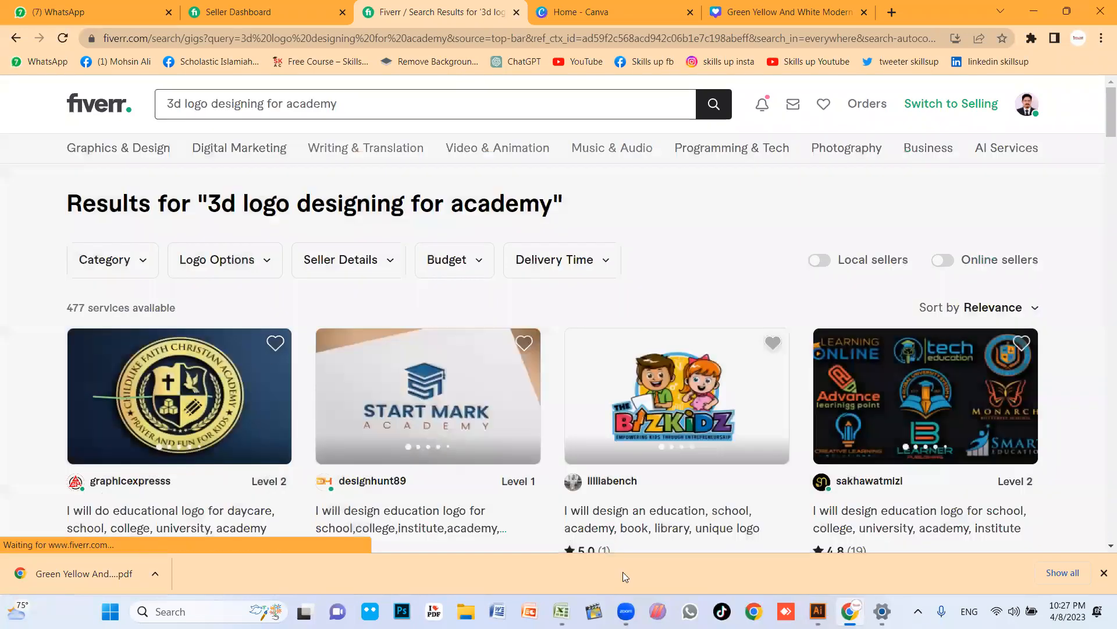
left_click(561, 611)
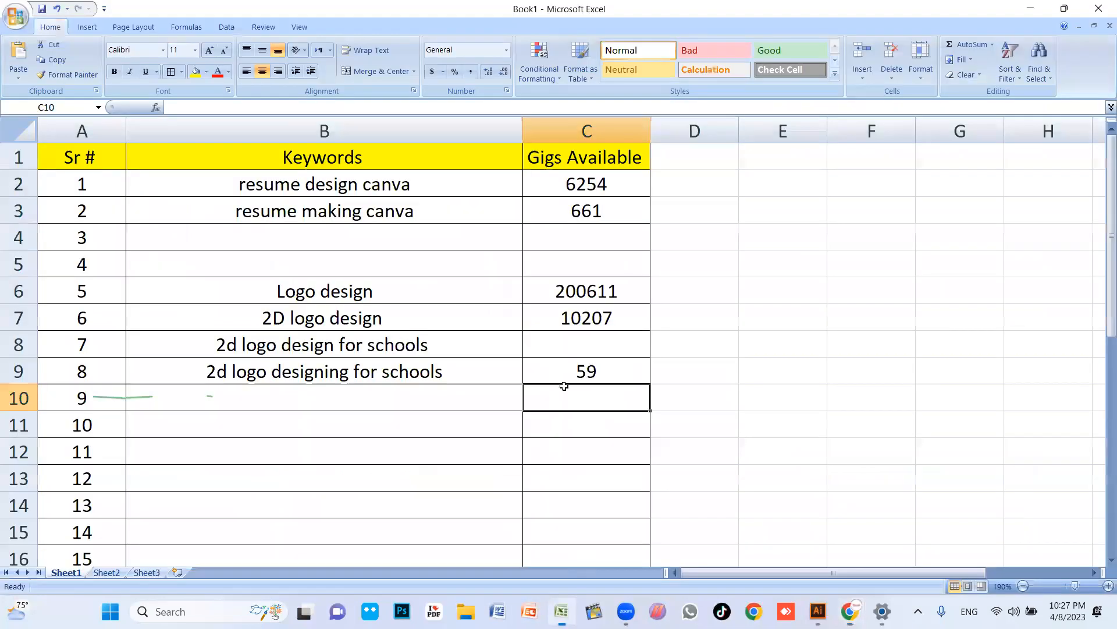
left_click(456, 399)
key("ctrl+v")
left_click(572, 402)
type("477")
key("Return")
- Review the recorded keywords with their gig counts and the remaining empty rows down to serial number 30
left_click(570, 321)
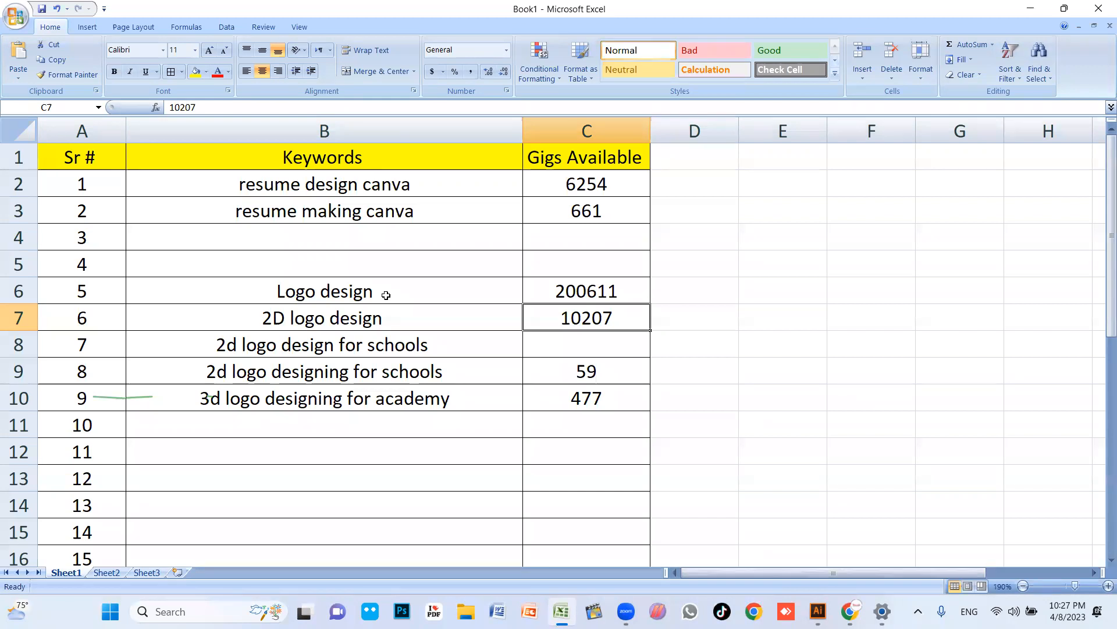
left_click(600, 339)
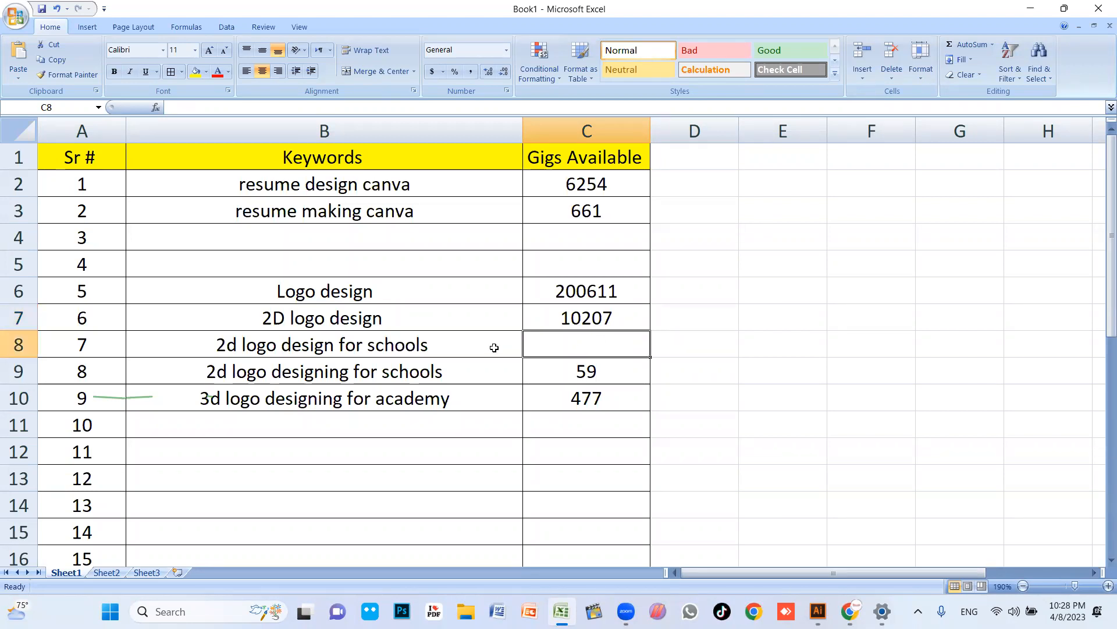
left_click(401, 286)
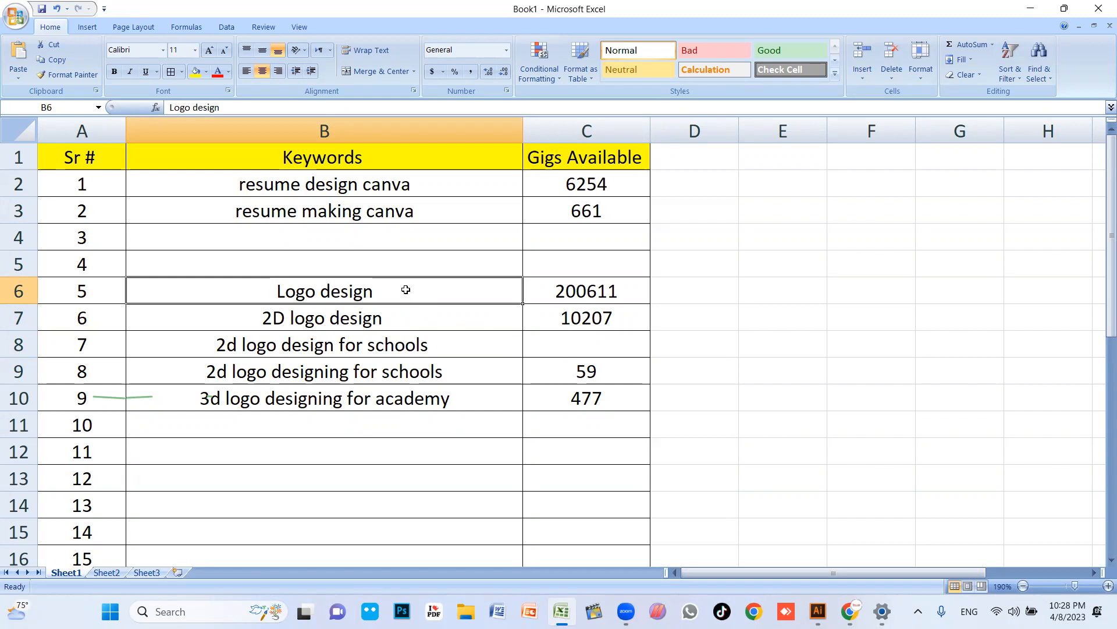
left_click(580, 321)
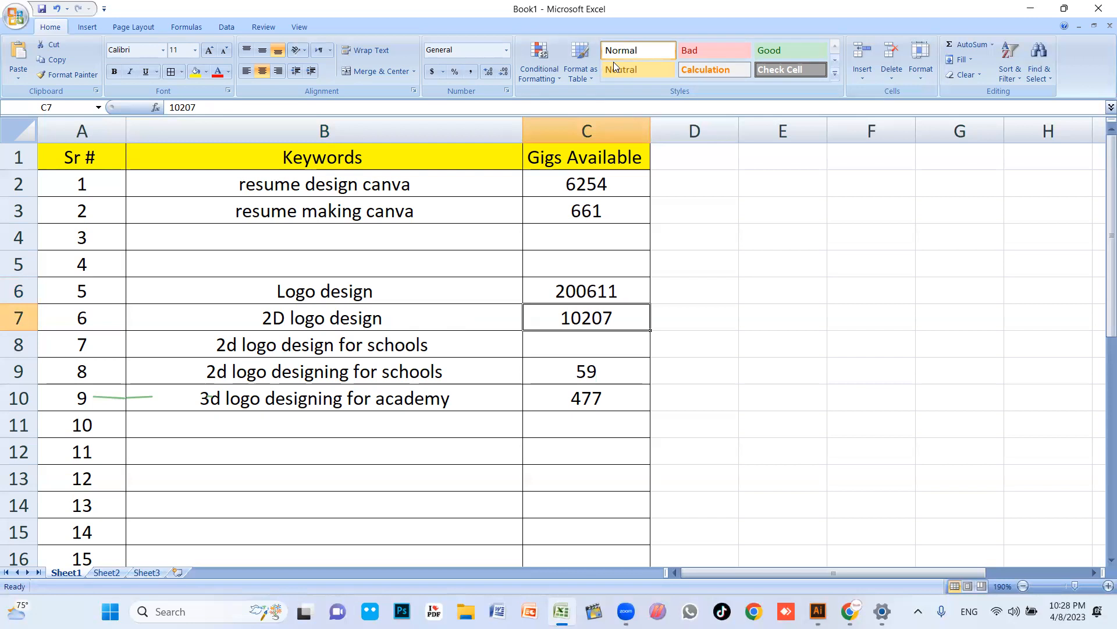
left_click(538, 245)
scroll(295, 312, "down", 8)
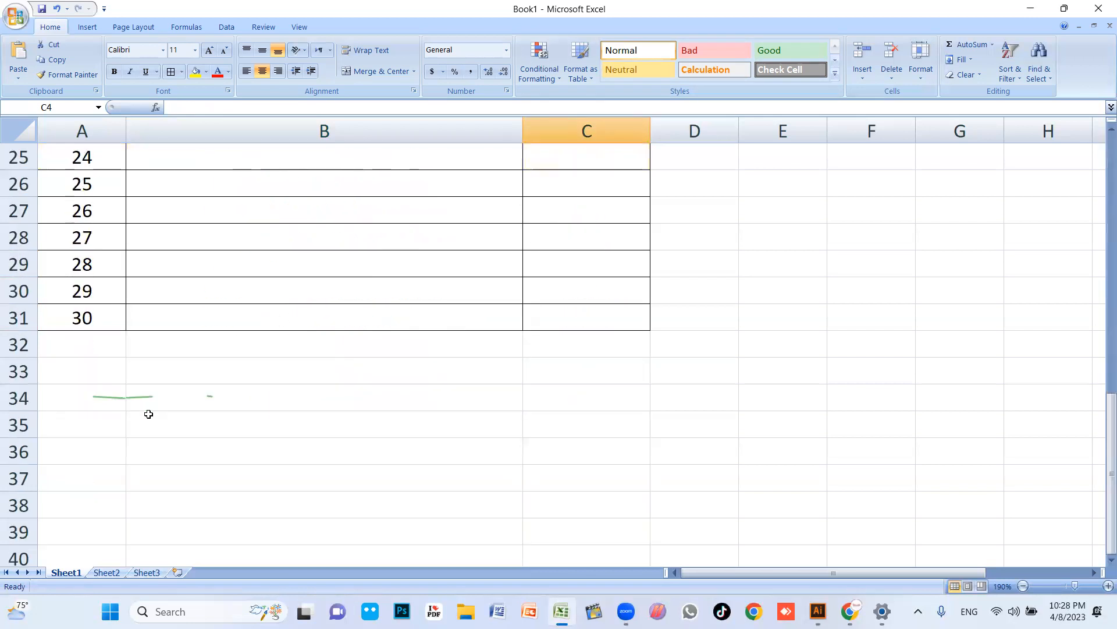
scroll(89, 398, "up", 1)
left_click(89, 398)
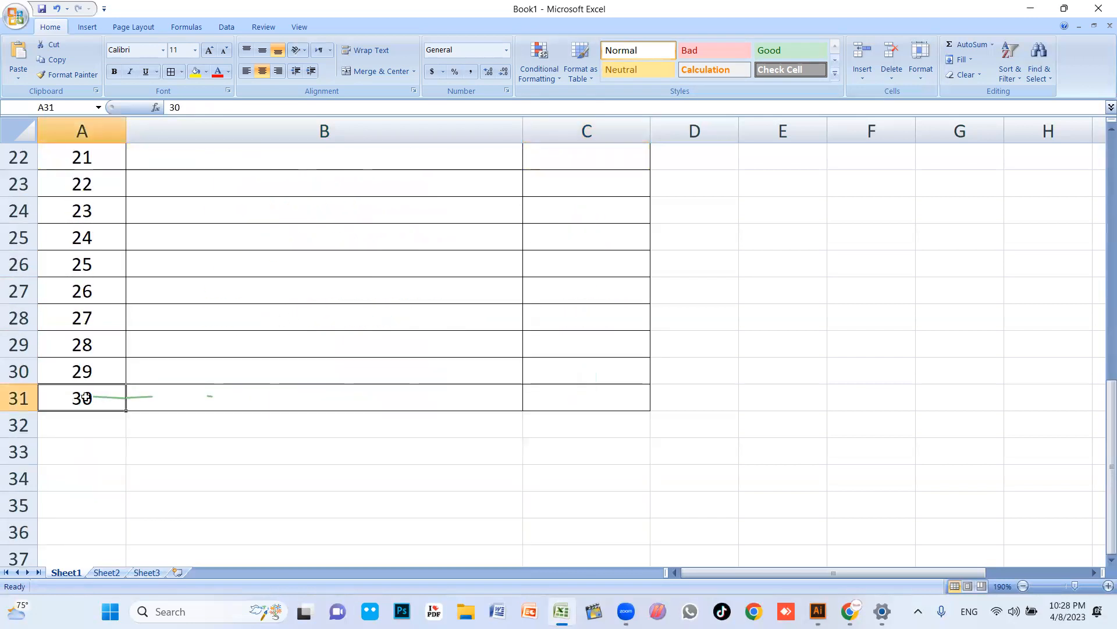
left_click(602, 396)
left_click_drag(315, 396, 319, 184)
scroll(551, 364, "up", 1)
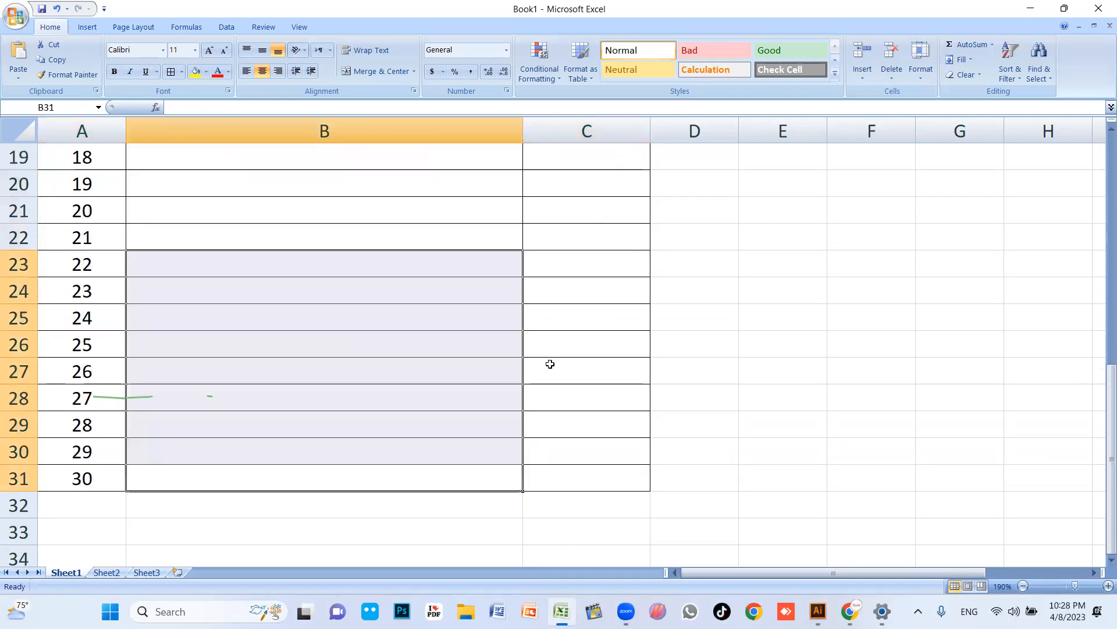
left_click(589, 466)
scroll(589, 420, "up", 2)
left_click(591, 359)
left_click(582, 210)
scroll(593, 256, "up", 4)
left_click(603, 325)
left_click(591, 184)
left_click(609, 306)
left_click(610, 373)
scroll(606, 361, "down", 1)
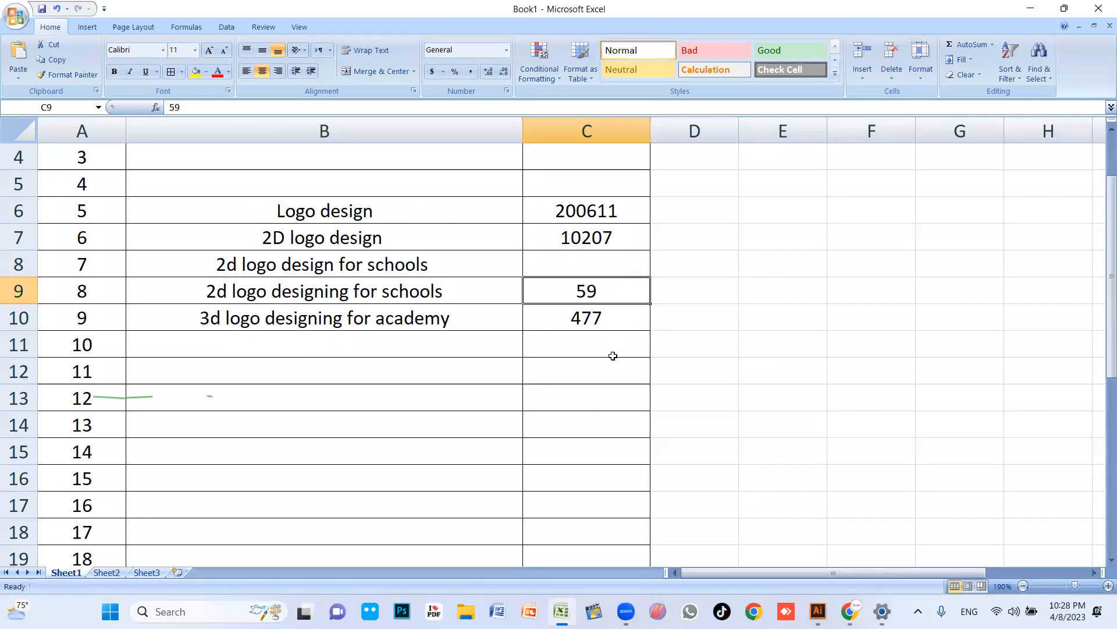
scroll(611, 355, "up", 1)
scroll(599, 407, "down", 1)
scroll(594, 373, "up", 1)
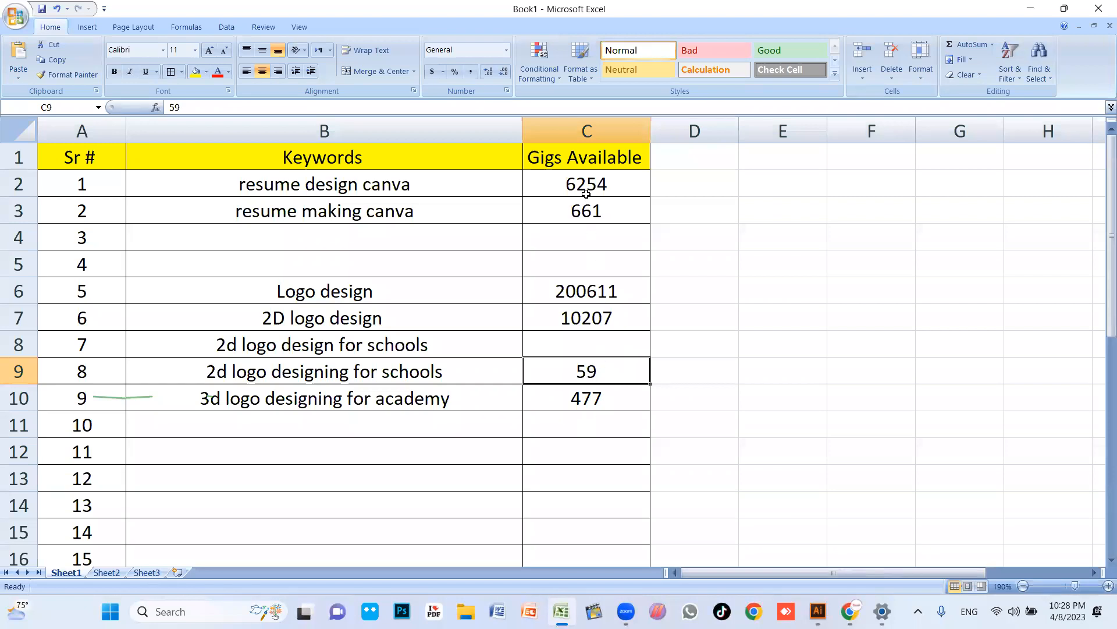
scroll(587, 194, "down", 1)
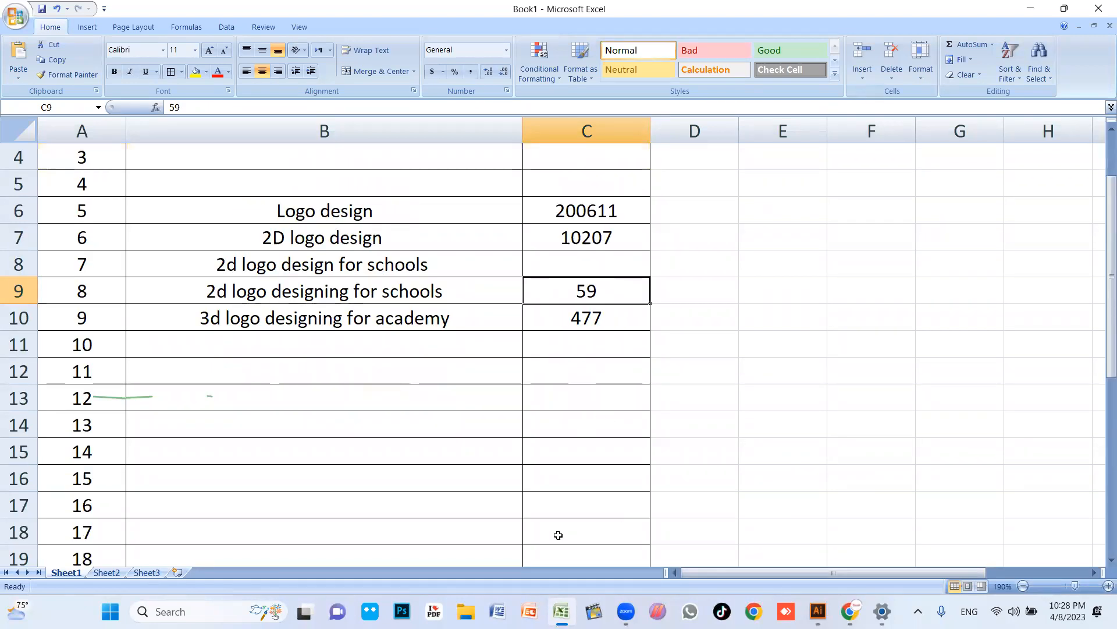
key("Down")
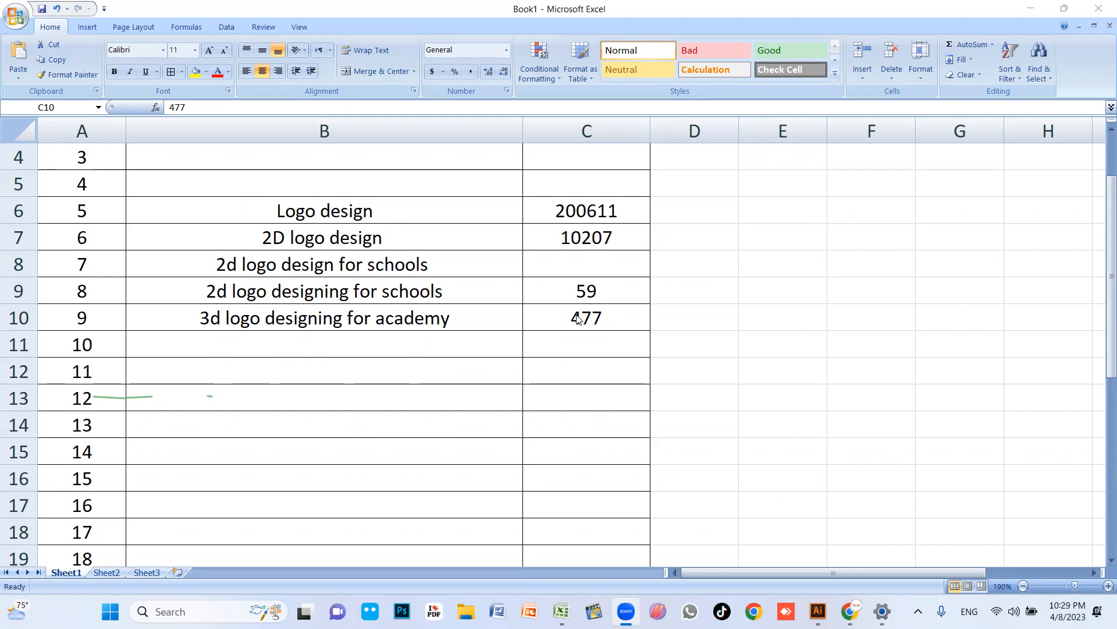
- Select the entire keyword table, from cell A1 to C31
scroll(261, 270, "down", 4)
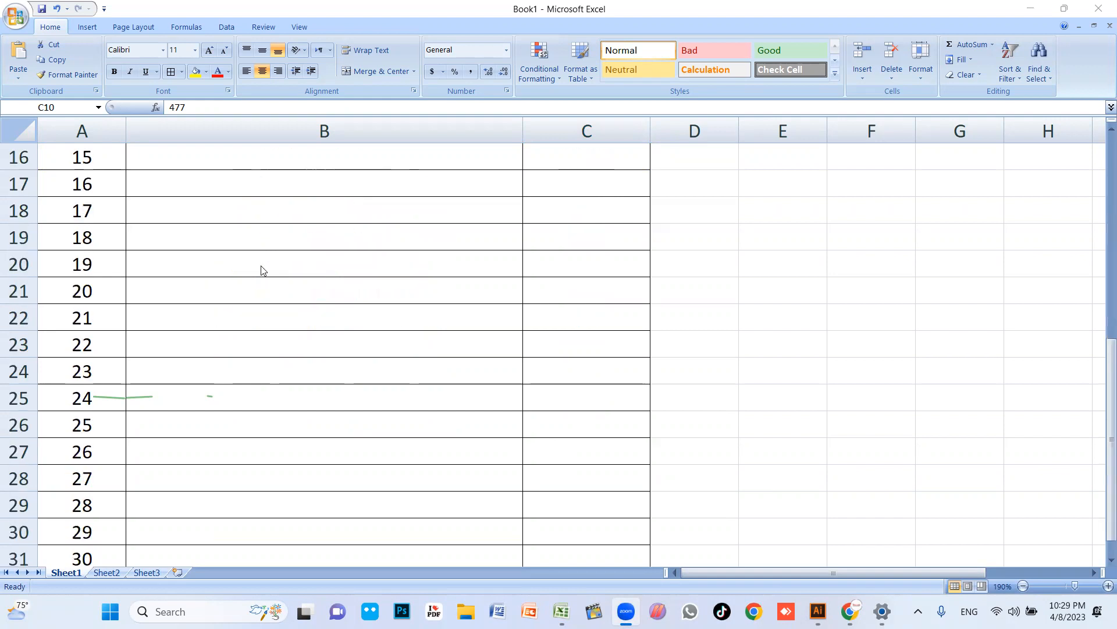
scroll(536, 191, "up", 5)
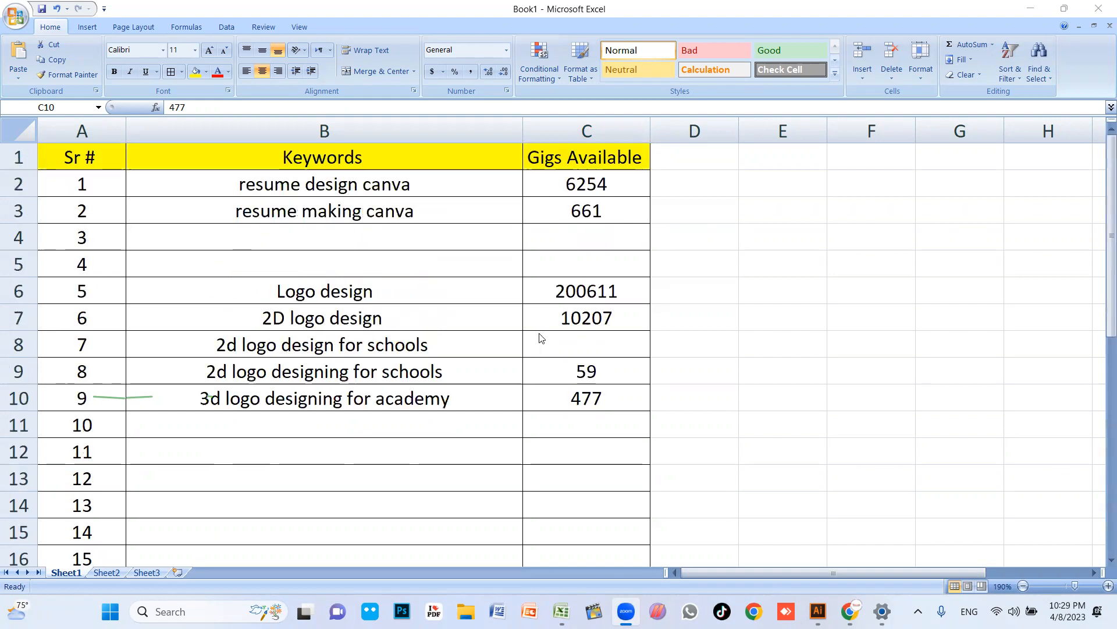
left_click(573, 189)
scroll(572, 259, "down", 9)
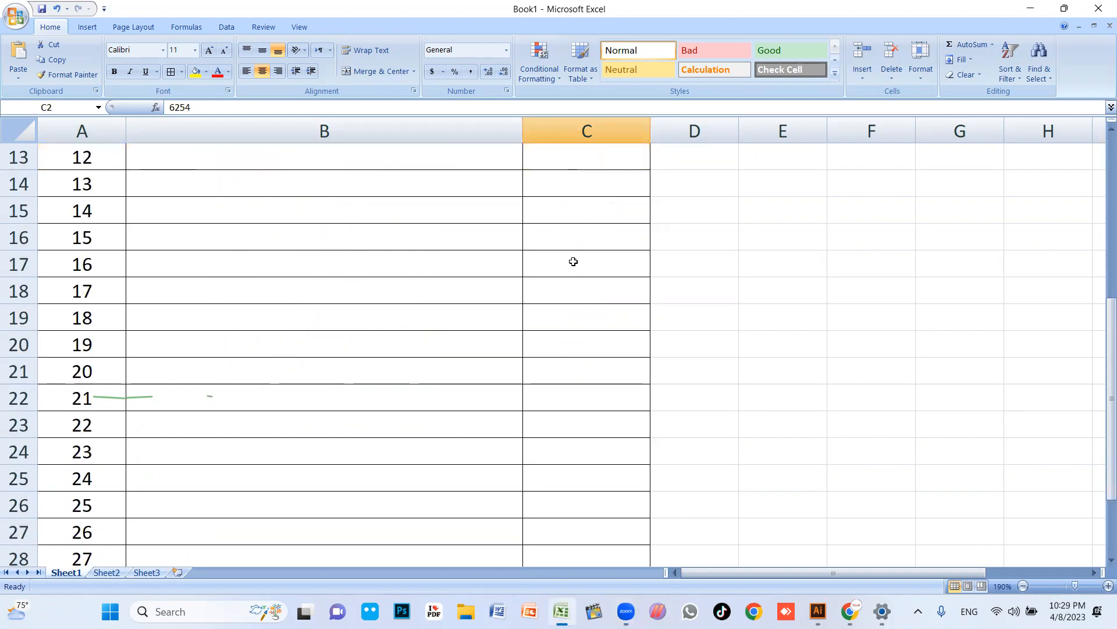
scroll(564, 351, "up", 2)
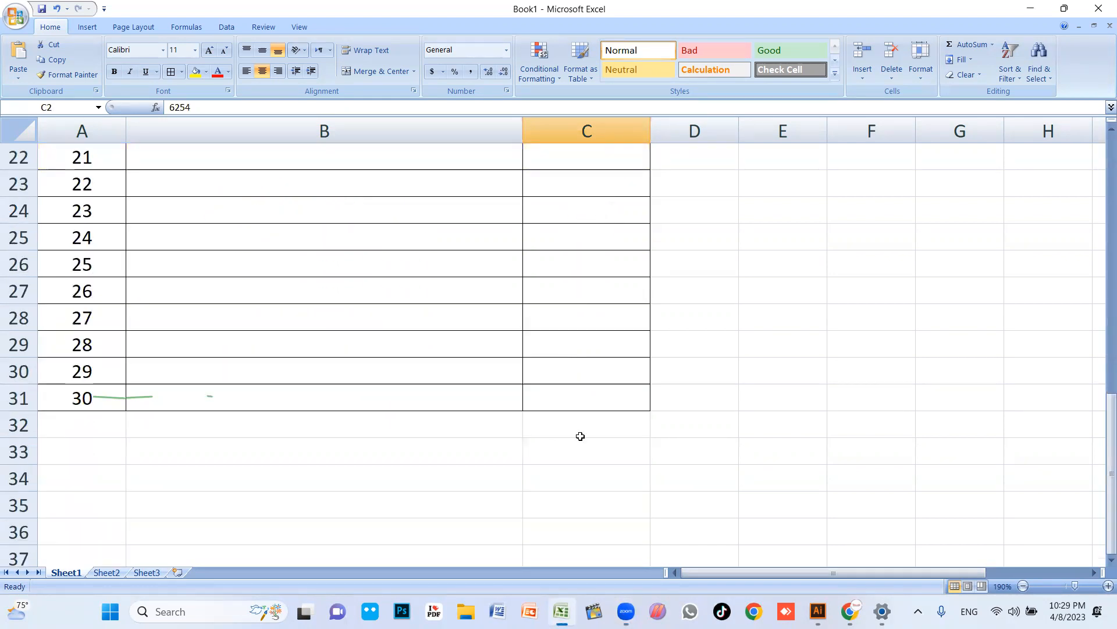
left_click_drag(602, 396, 19, 55)
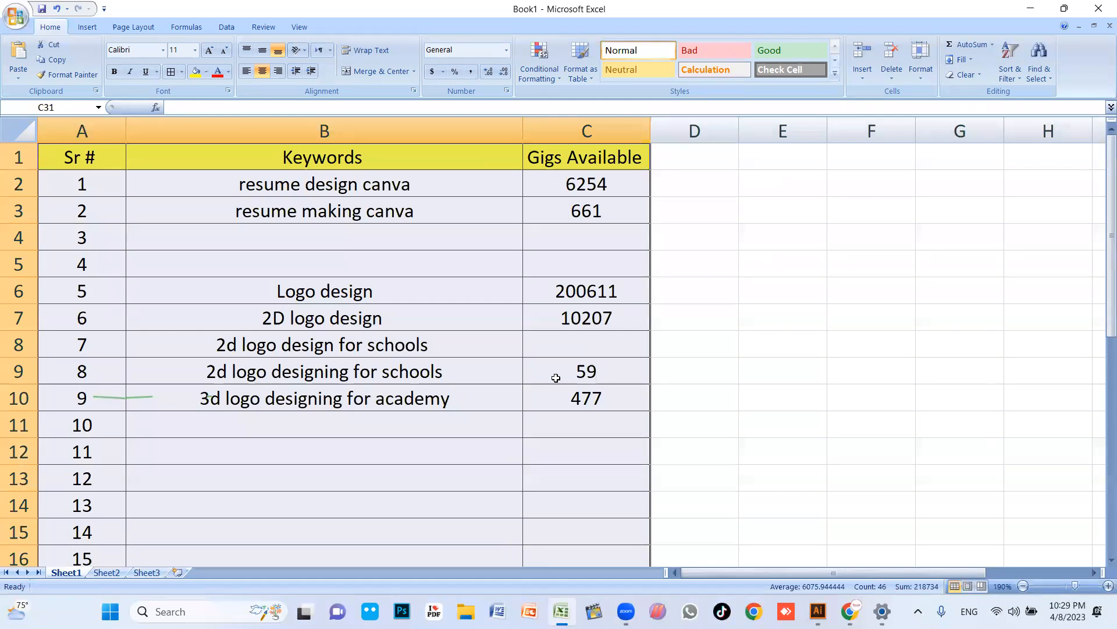
- Switch from the Excel table to the browser and examine the Fiverr gigs listed for "3d logo designing for academy"
left_click(586, 398)
scroll(608, 314, "down", 2)
scroll(620, 212, "up", 2)
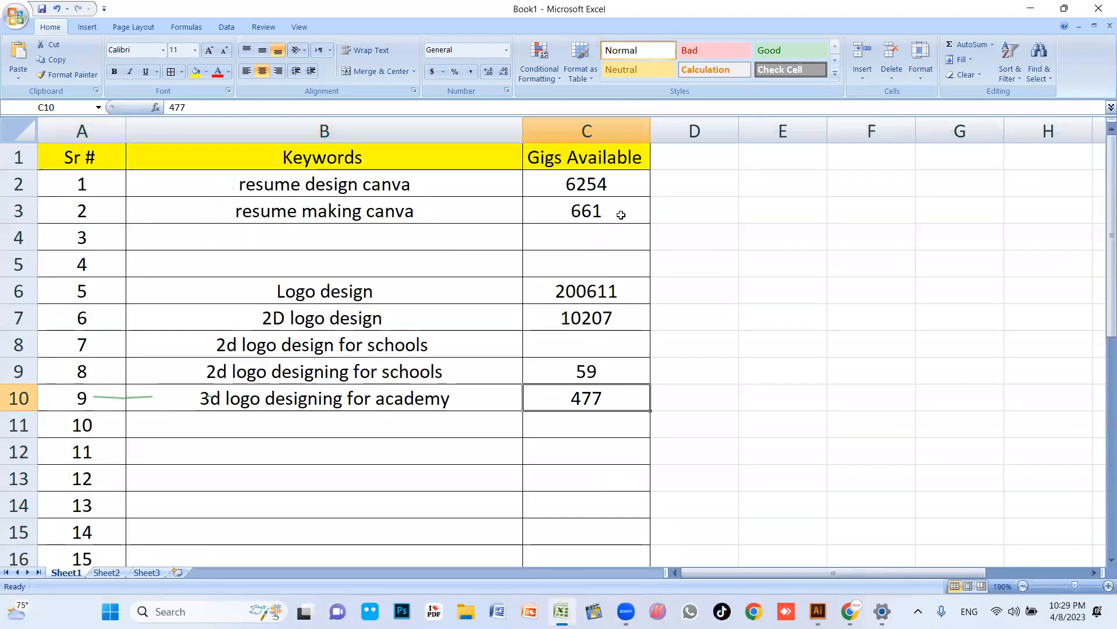
left_click(1031, 8)
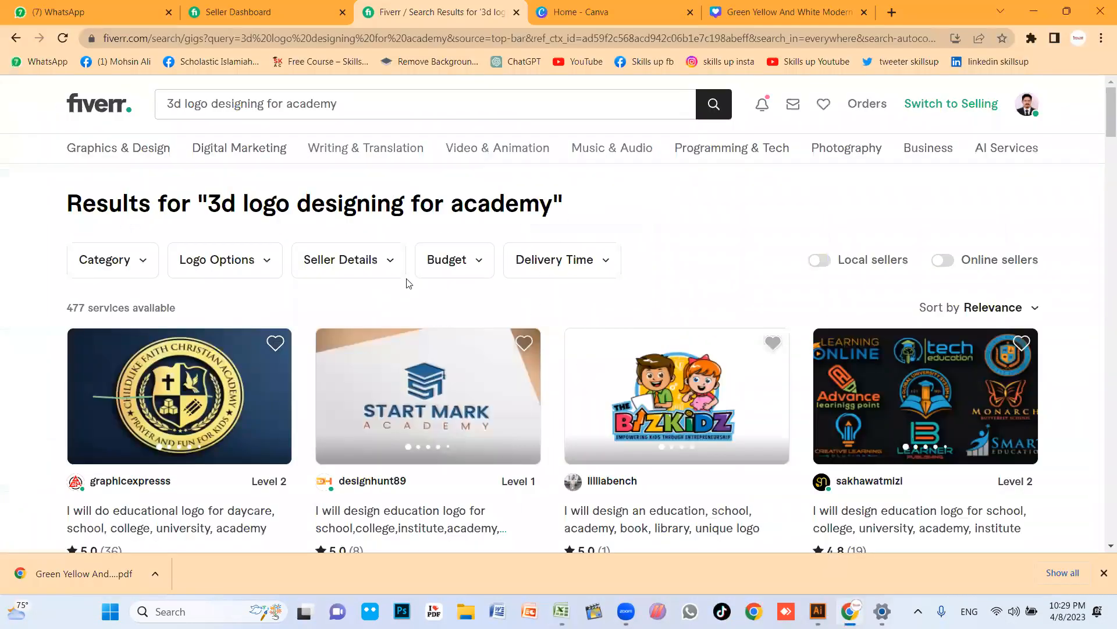
scroll(493, 325, "down", 3)
scroll(493, 324, "down", 5)
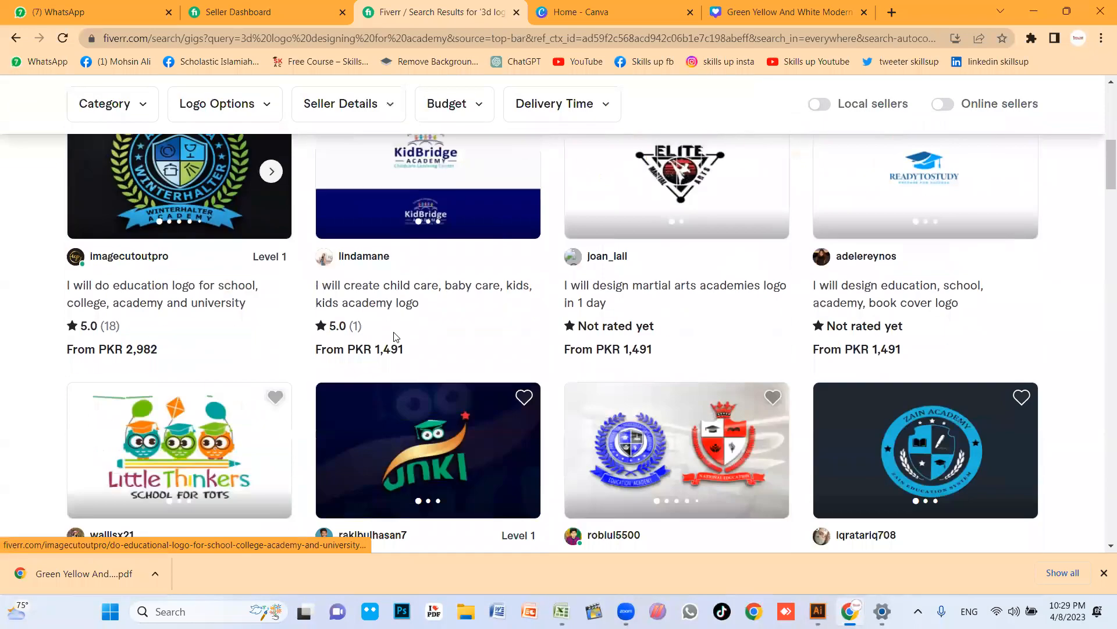
scroll(788, 305, "down", 3)
scroll(332, 329, "up", 8)
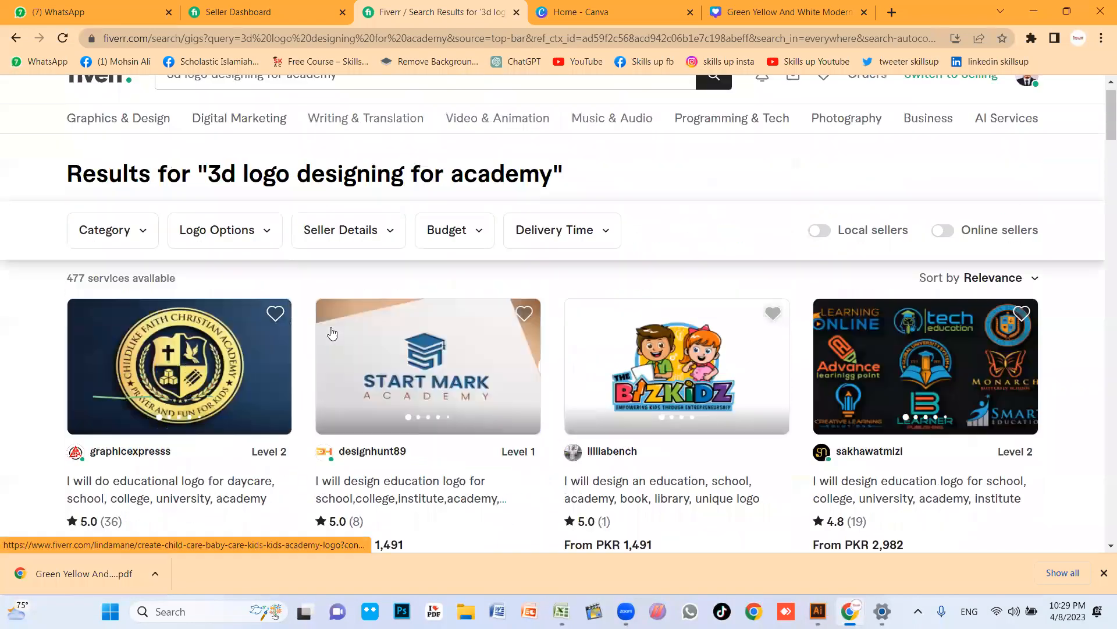
scroll(158, 364, "down", 2)
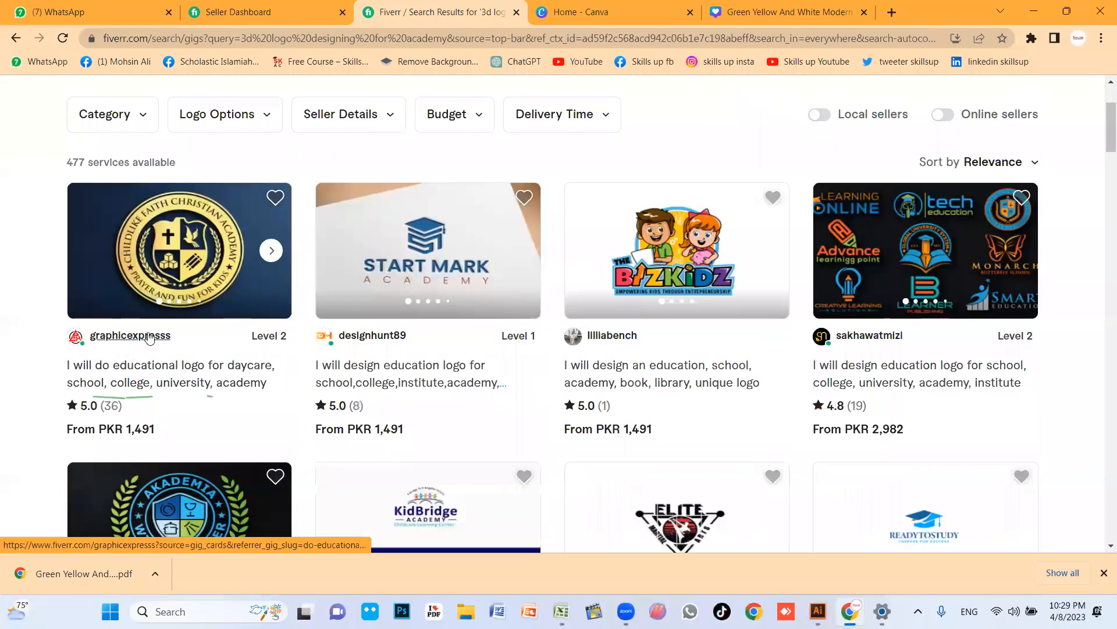
scroll(267, 282, "up", 2)
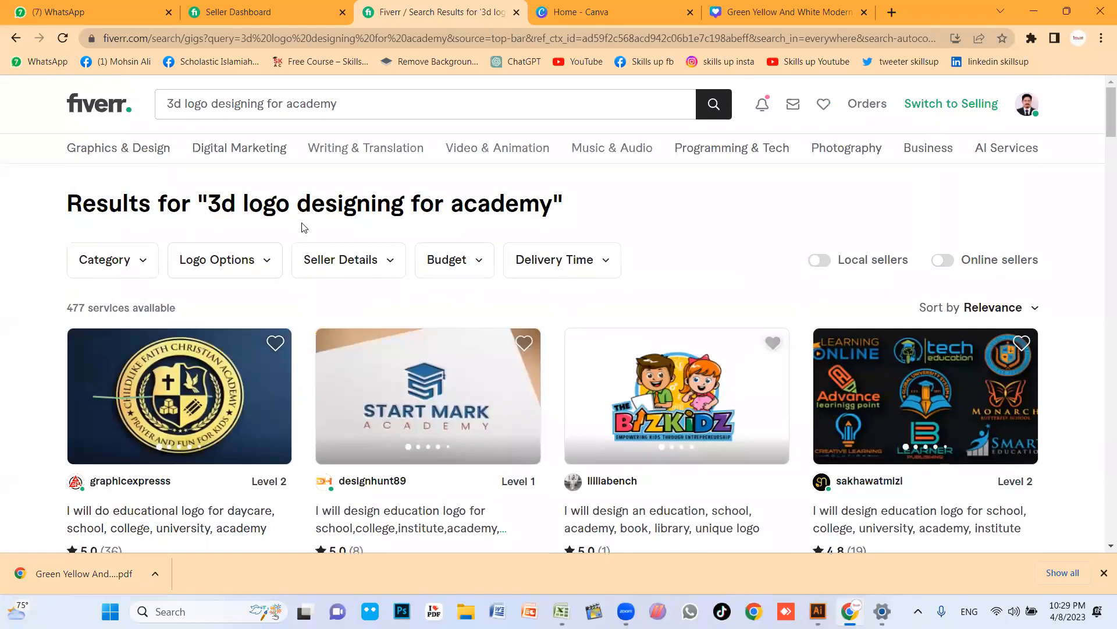
- Remove "3d" from the Fiverr query and search for "logo designing for academy"
left_click_drag(182, 104, 125, 105)
key("BackSpace")
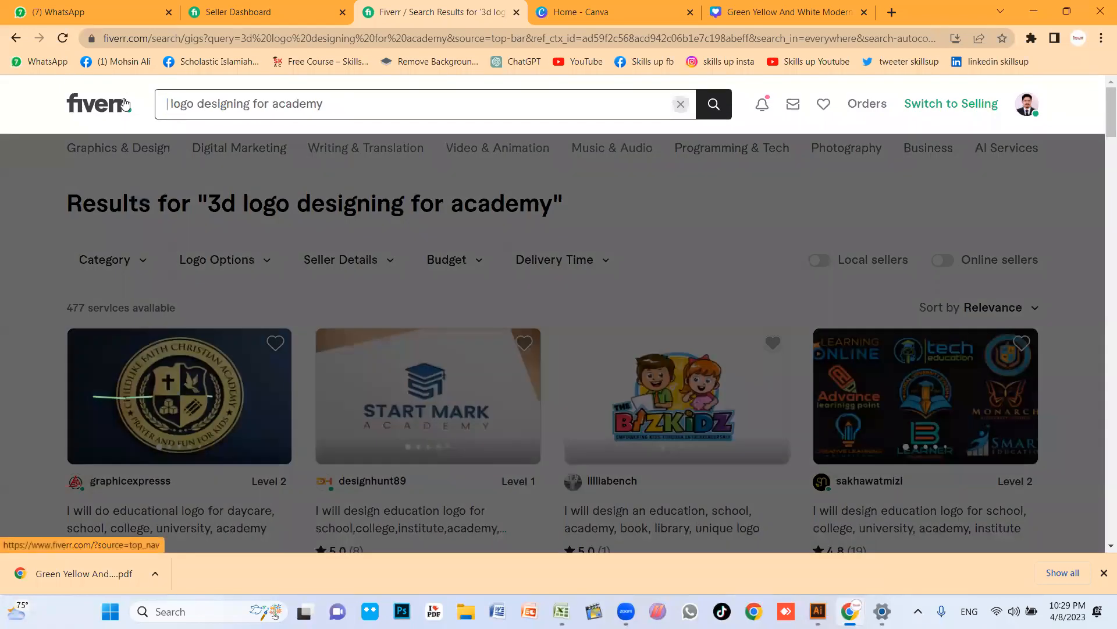
key("Return")
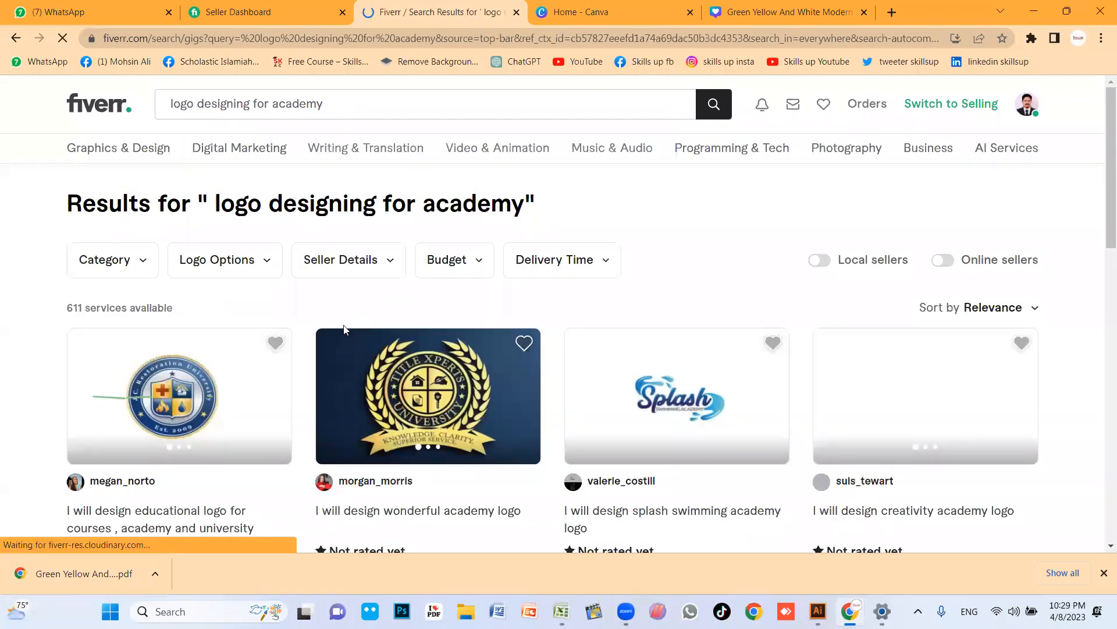
- Examine the titles, ratings and prices of the gigs listed for "logo designing for academy"
scroll(344, 330, "down", 4)
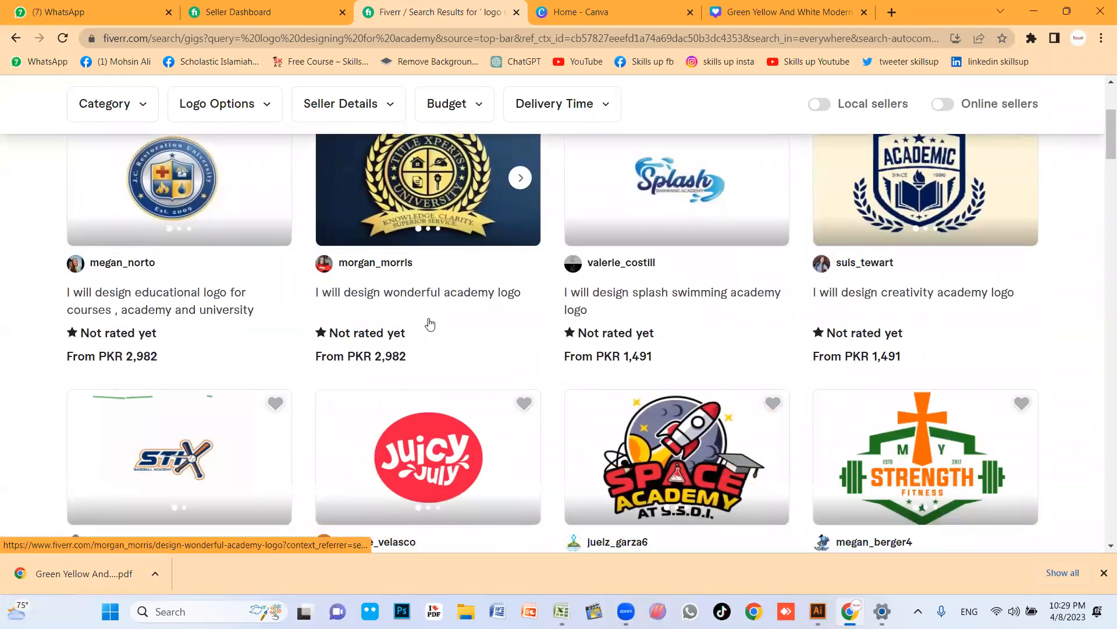
scroll(276, 274, "up", 4)
scroll(357, 224, "down", 3)
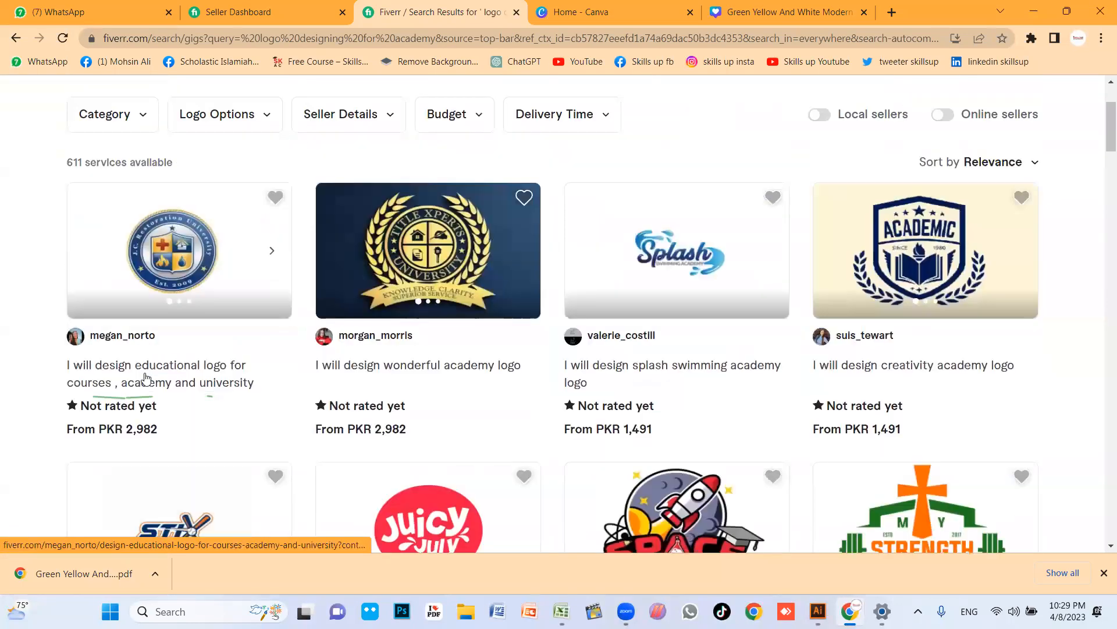
scroll(884, 382, "down", 2)
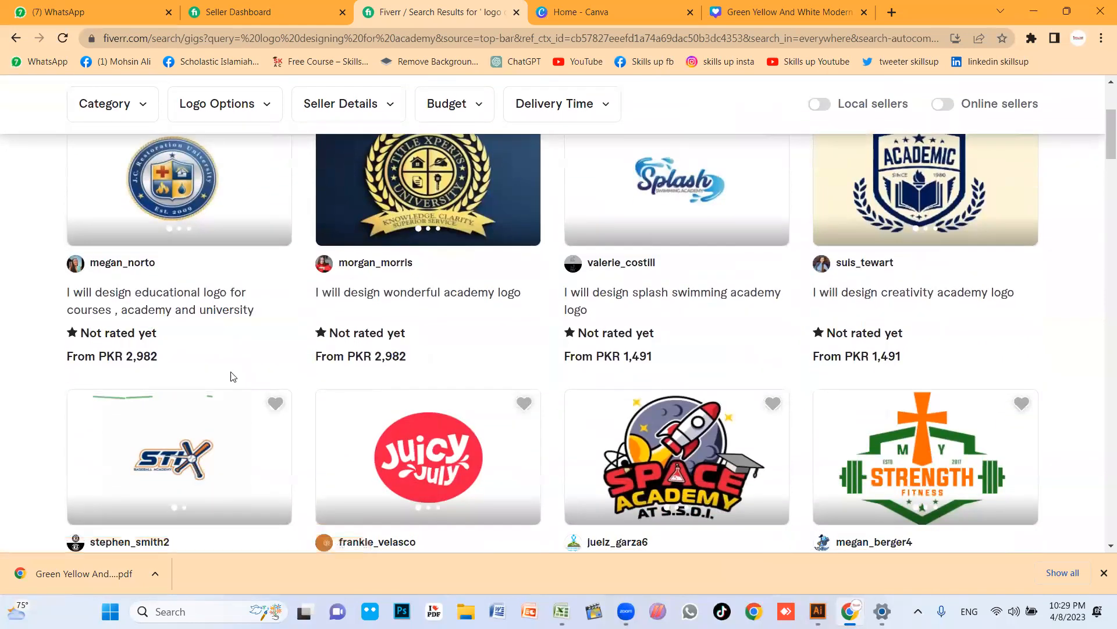
scroll(696, 344, "down", 4)
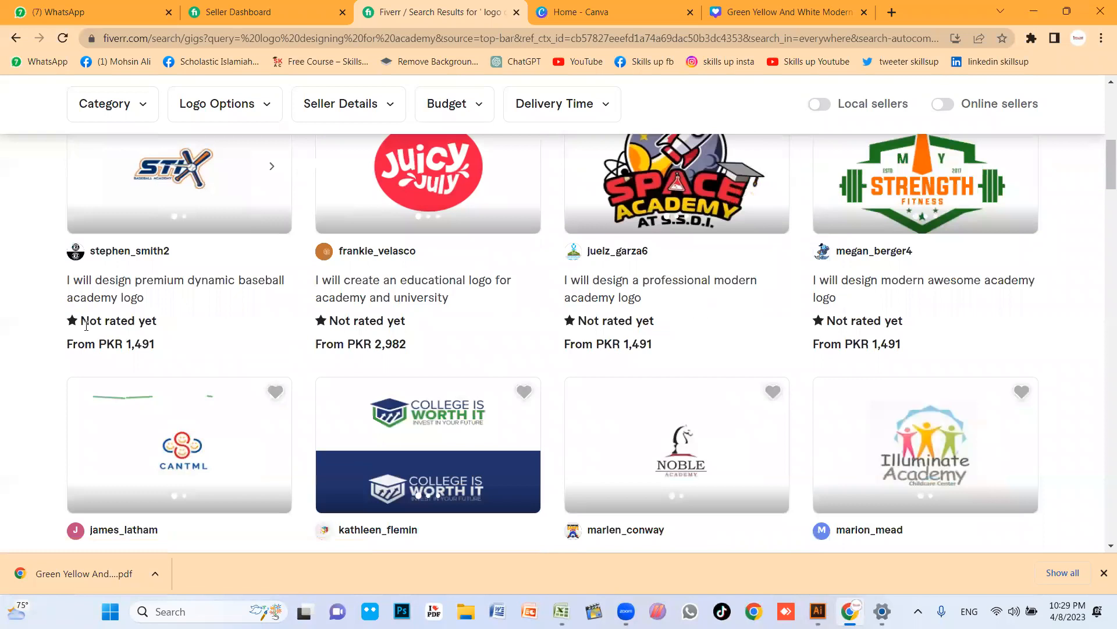
scroll(195, 361, "up", 9)
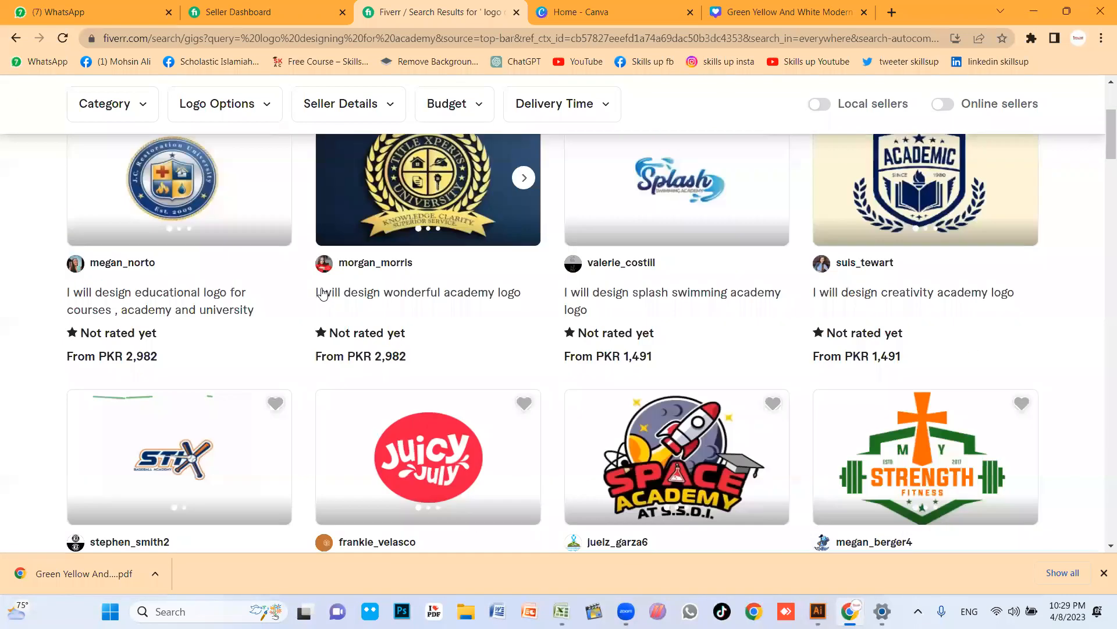
scroll(195, 361, "down", 3)
- Open the gig offering educational logos for courses, academy and university, review its whole page, and close it
left_click(195, 361)
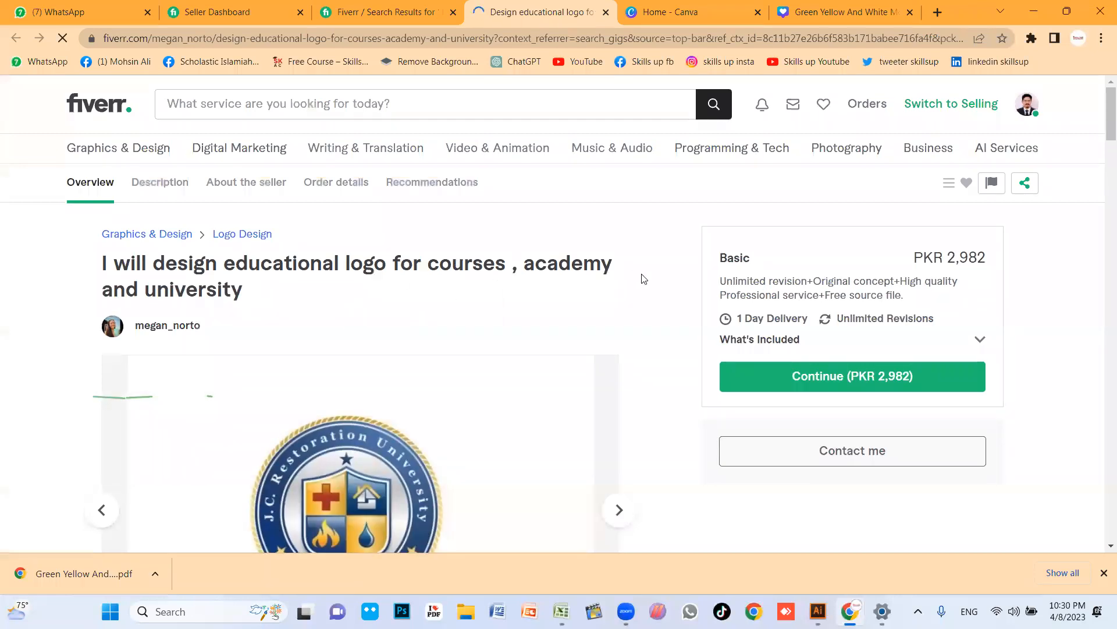
scroll(486, 259, "down", 3)
scroll(752, 244, "down", 15)
scroll(257, 356, "down", 5)
scroll(315, 361, "up", 3)
scroll(338, 345, "down", 2)
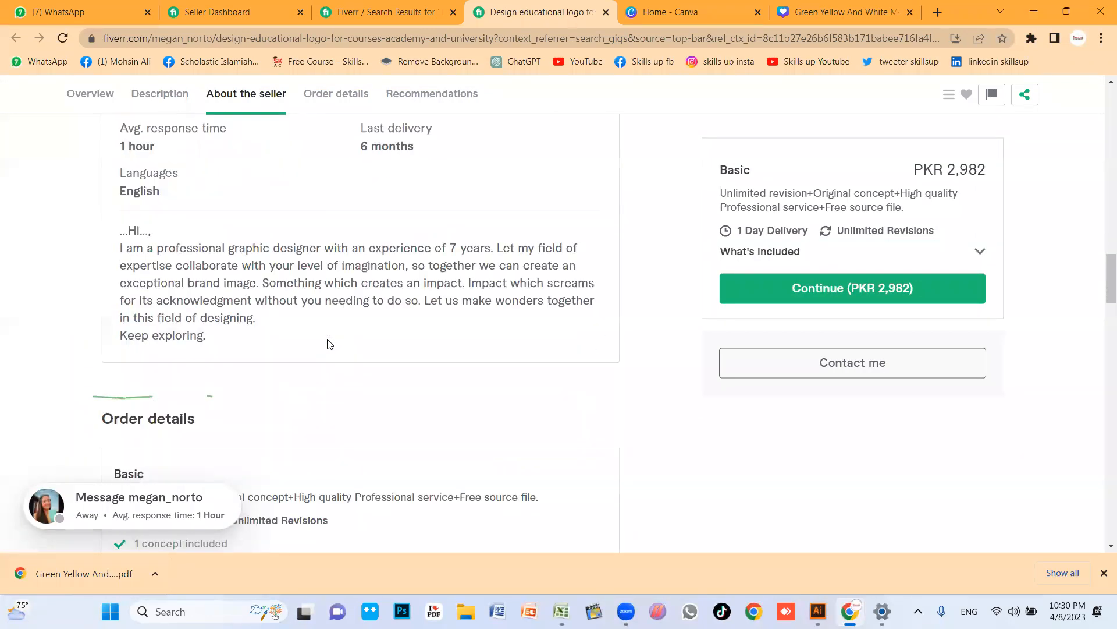
scroll(303, 291, "up", 5)
scroll(360, 309, "down", 10)
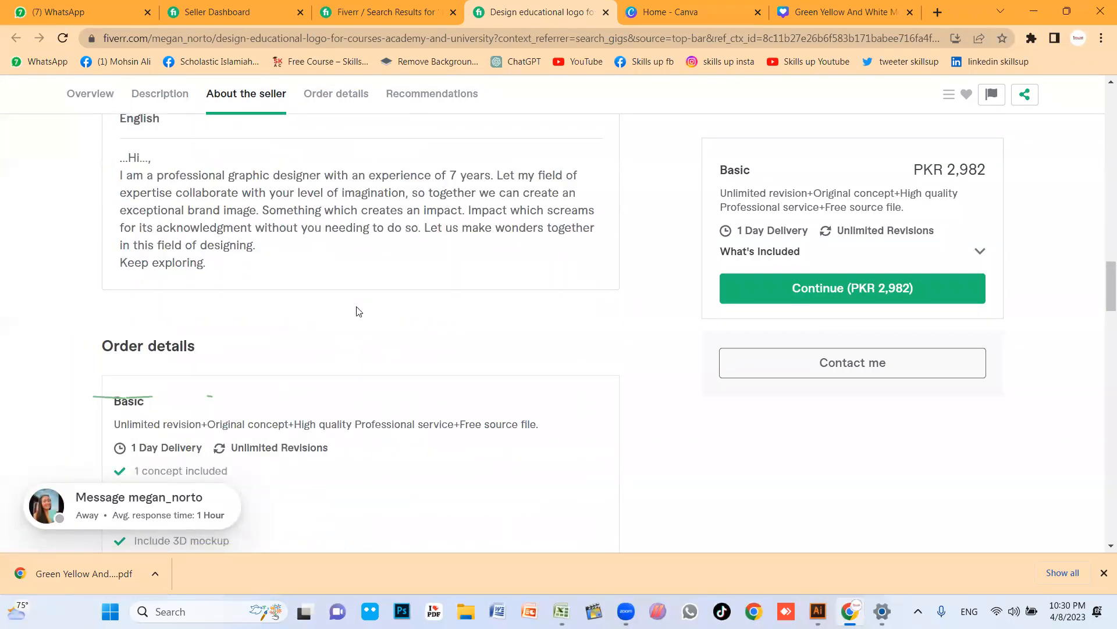
scroll(389, 330, "down", 15)
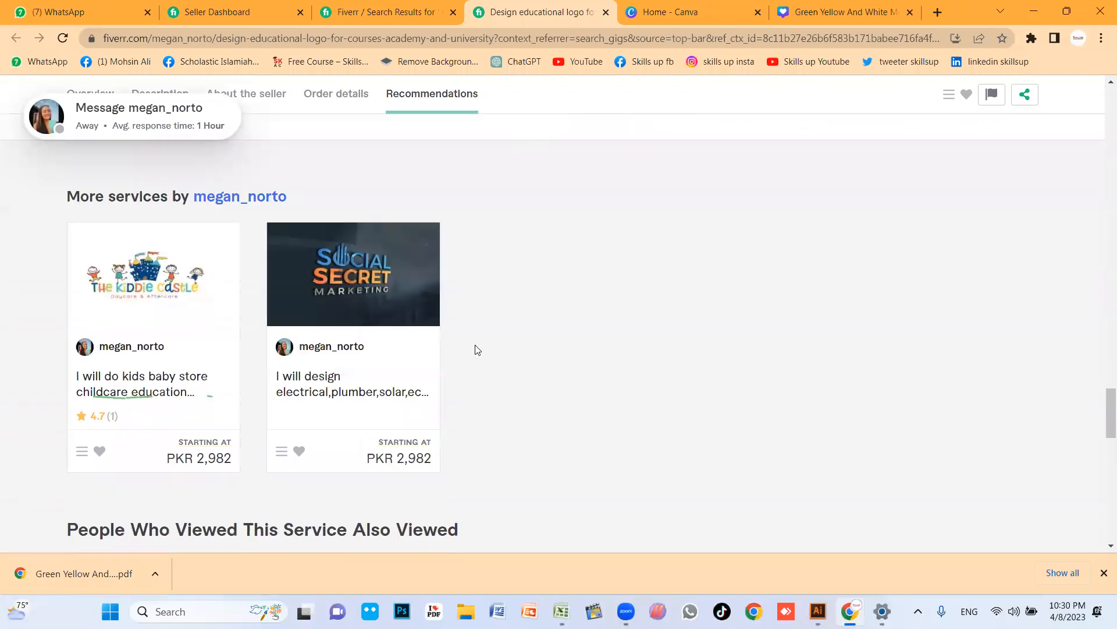
scroll(285, 320, "up", 20)
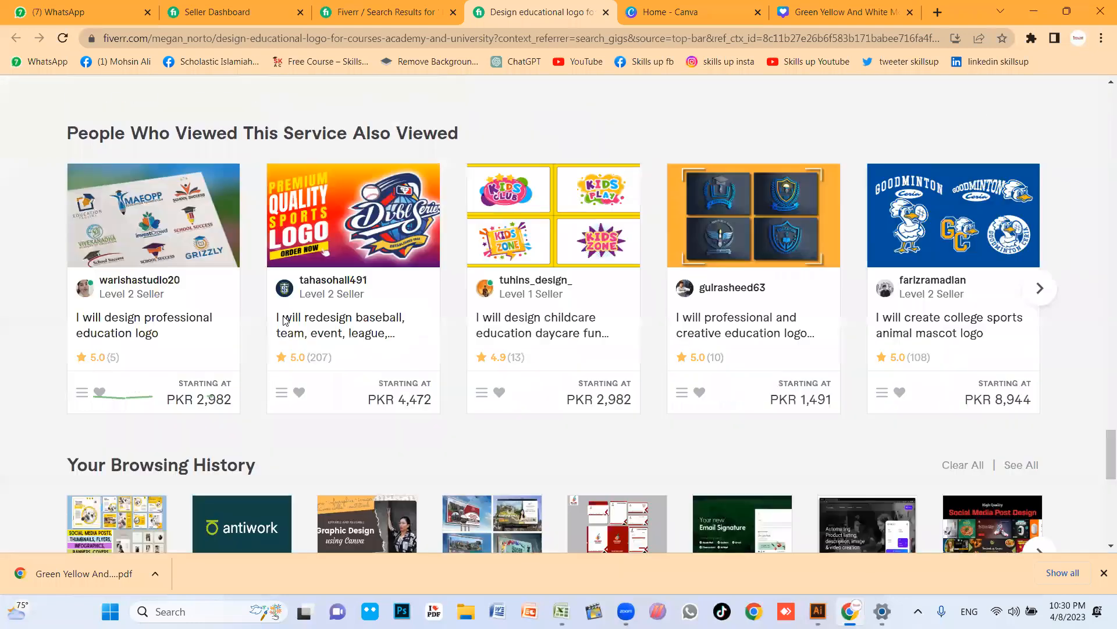
scroll(285, 321, "up", 8)
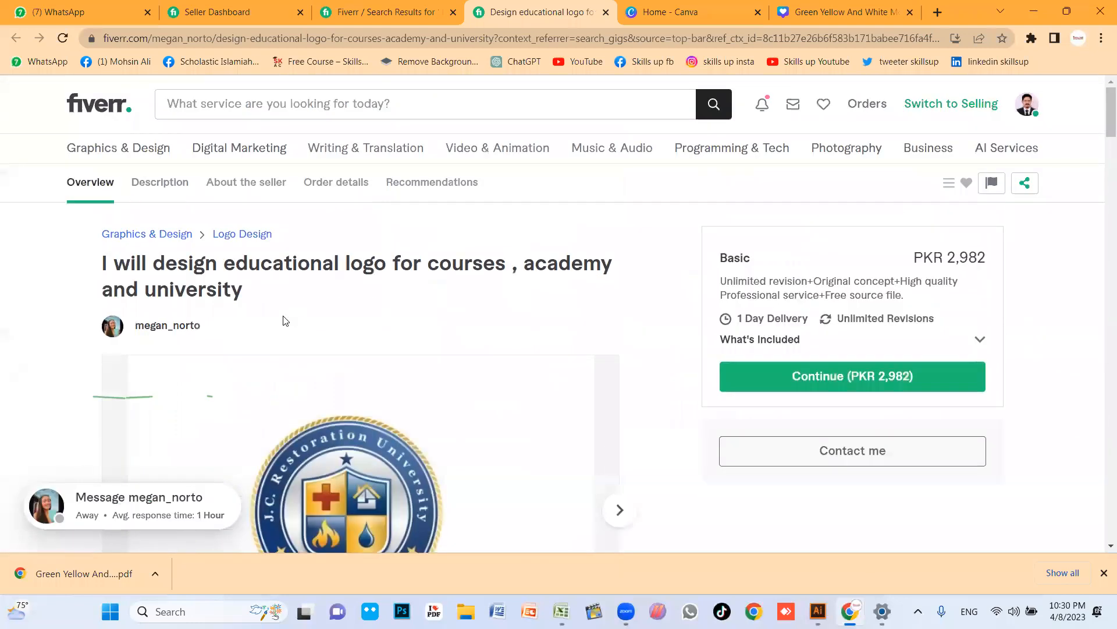
left_click(606, 12)
scroll(499, 338, "up", 3)
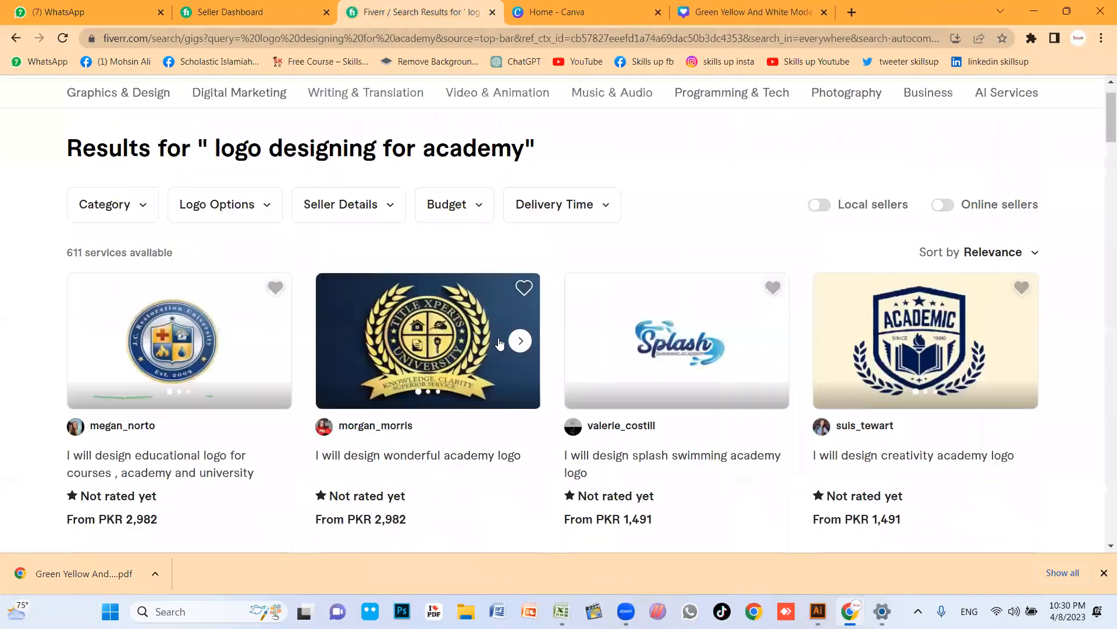
- Replace the Fiverr query with "poster design in canva" and run the search
left_click_drag(336, 105, 52, 74)
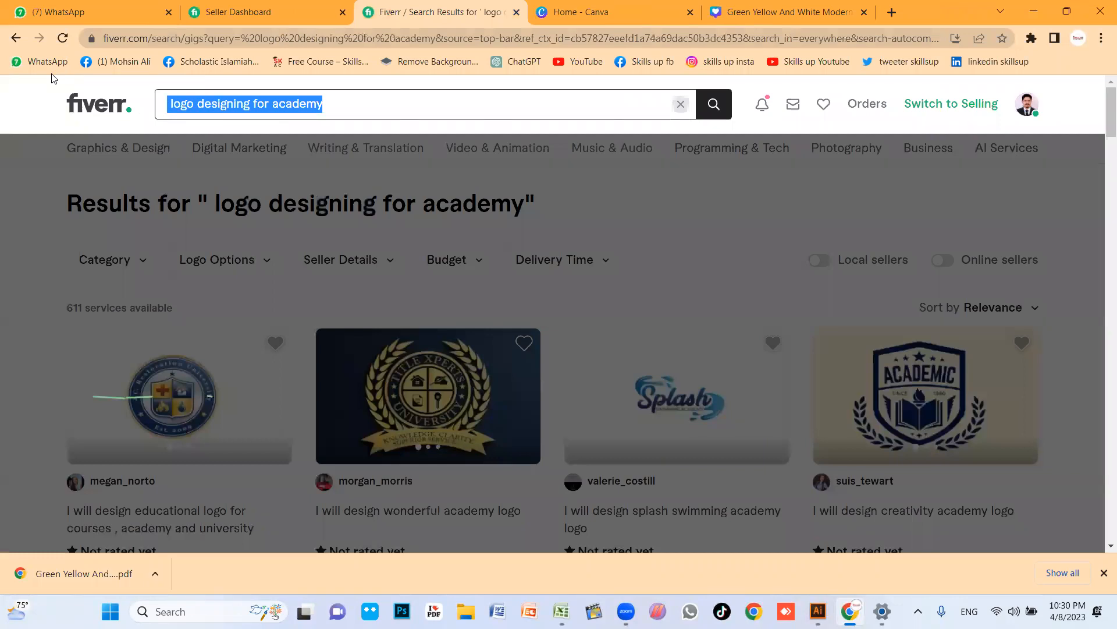
type("ca")
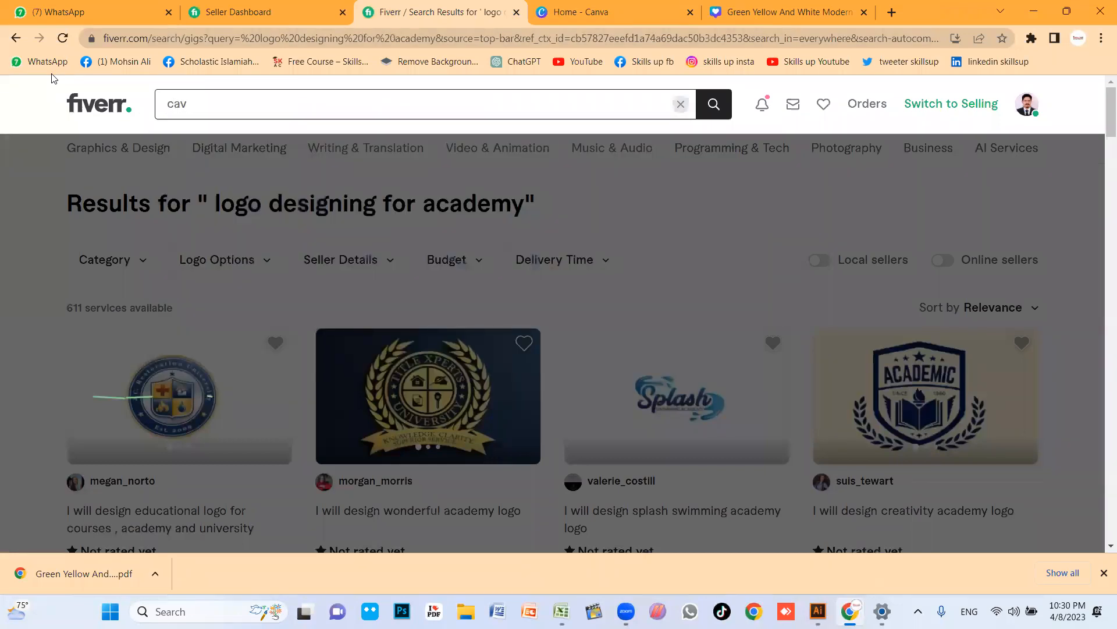
key("BackSpace")
key("BackSpace")
type("poster design in can")
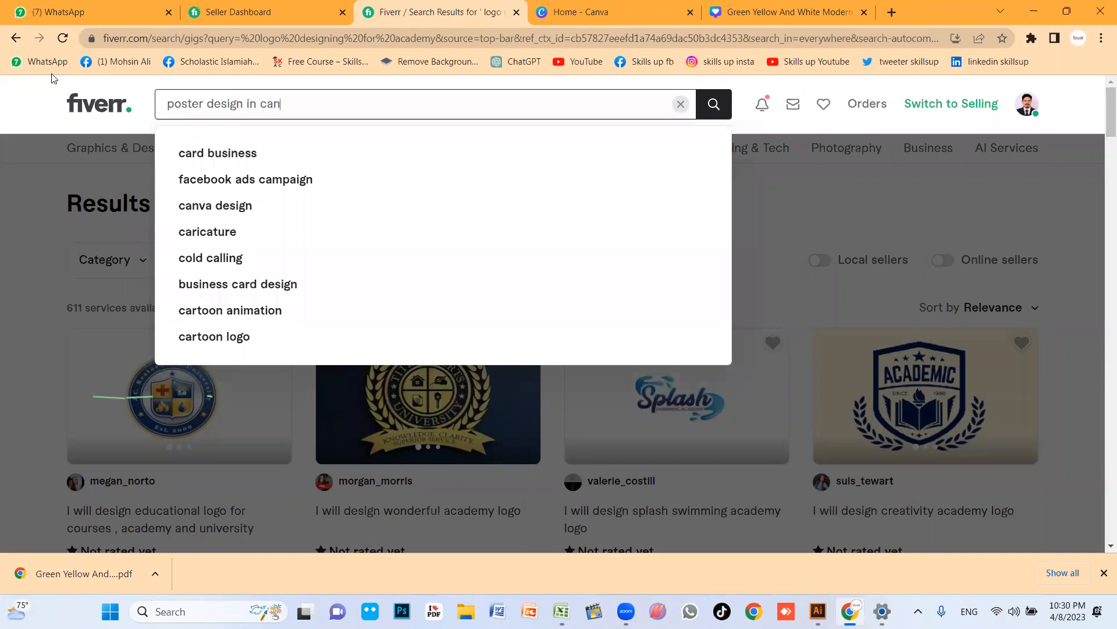
type("va")
key("Return")
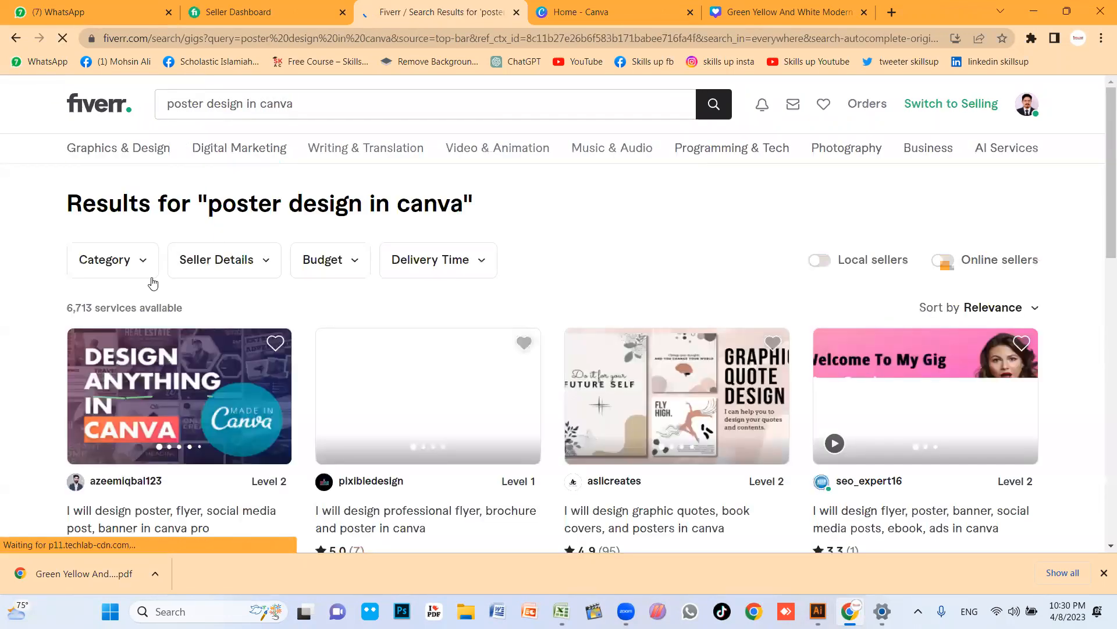
- Check the ratings of the listed Canva poster gigs, highlighting the review count of the first gig
scroll(200, 302, "down", 2)
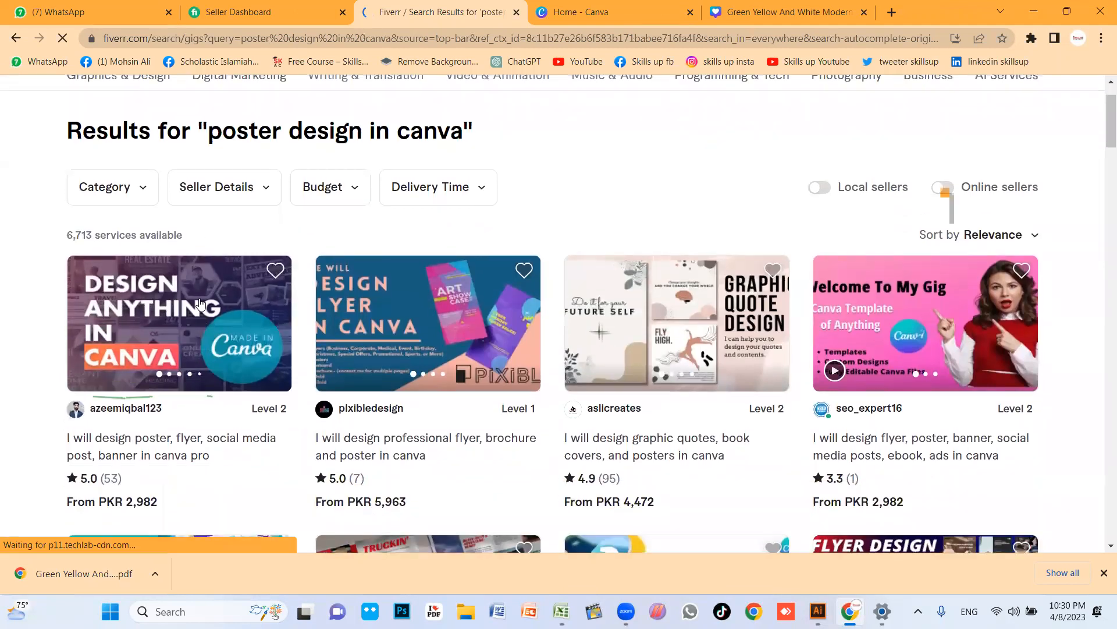
scroll(122, 416, "down", 2)
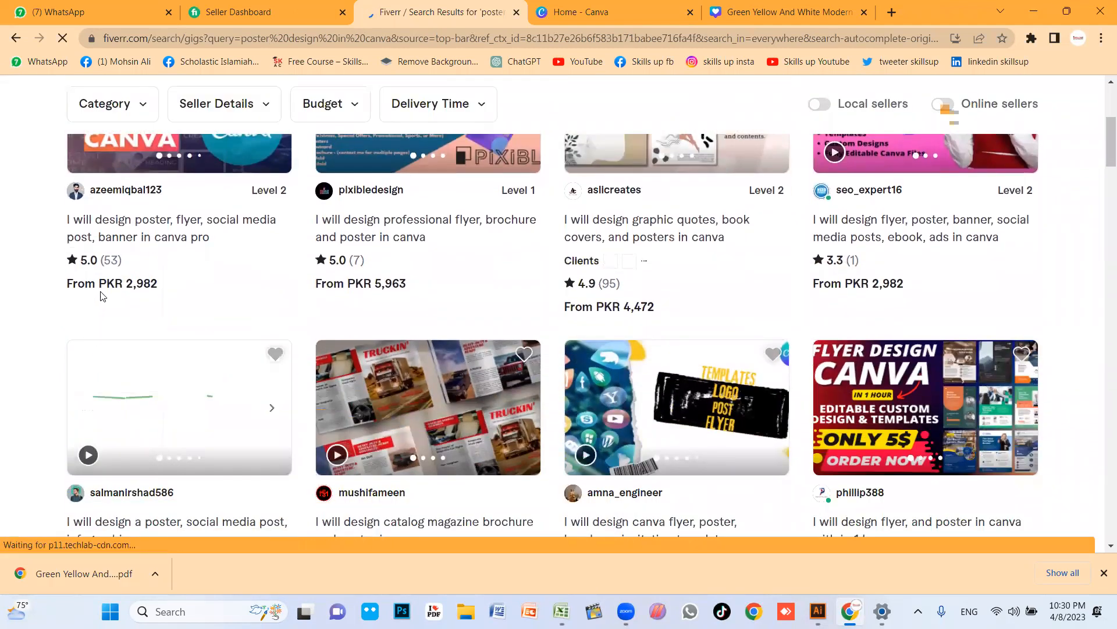
double_click(107, 258)
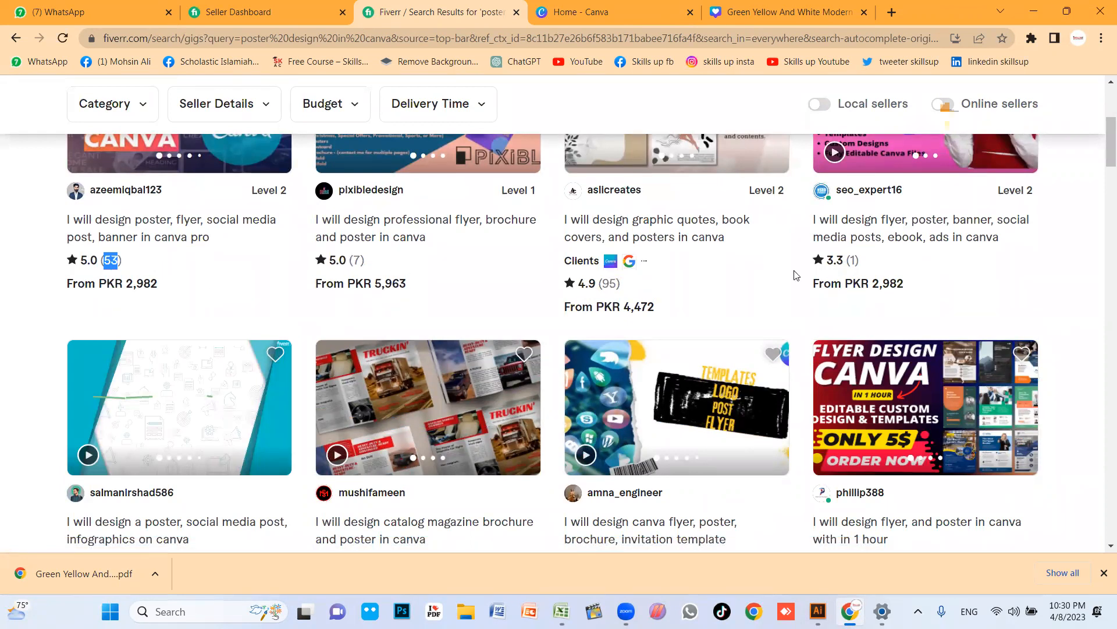
- Open the gig for graphic quotes, book covers and posters in Canva and browse its gallery of sample designs
scroll(796, 275, "up", 3)
left_click(660, 317)
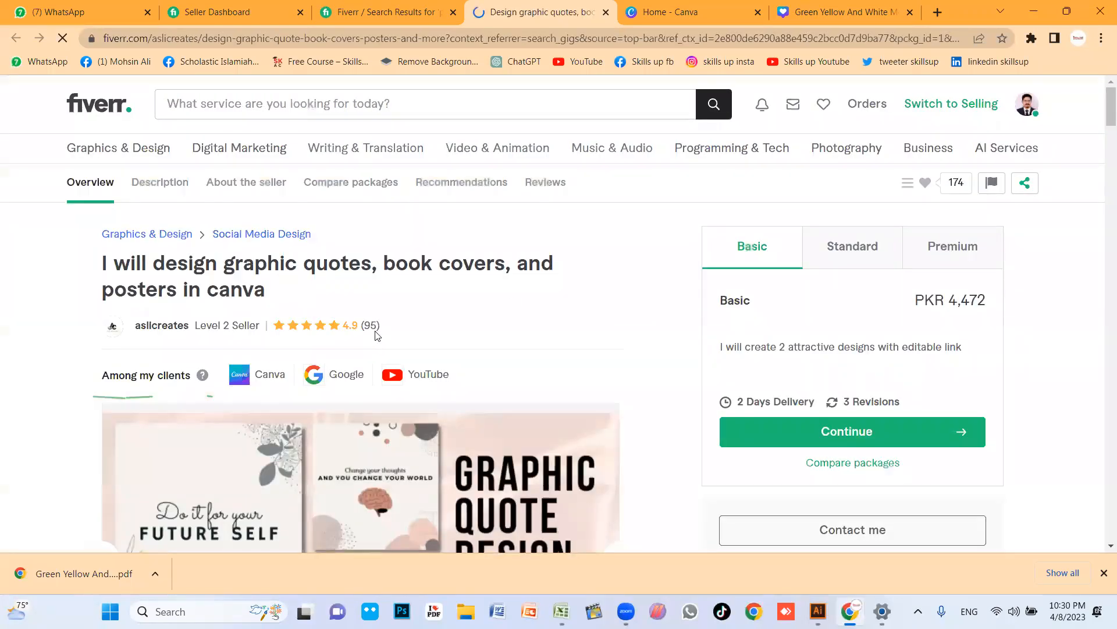
scroll(395, 334, "down", 2)
scroll(229, 302, "down", 5)
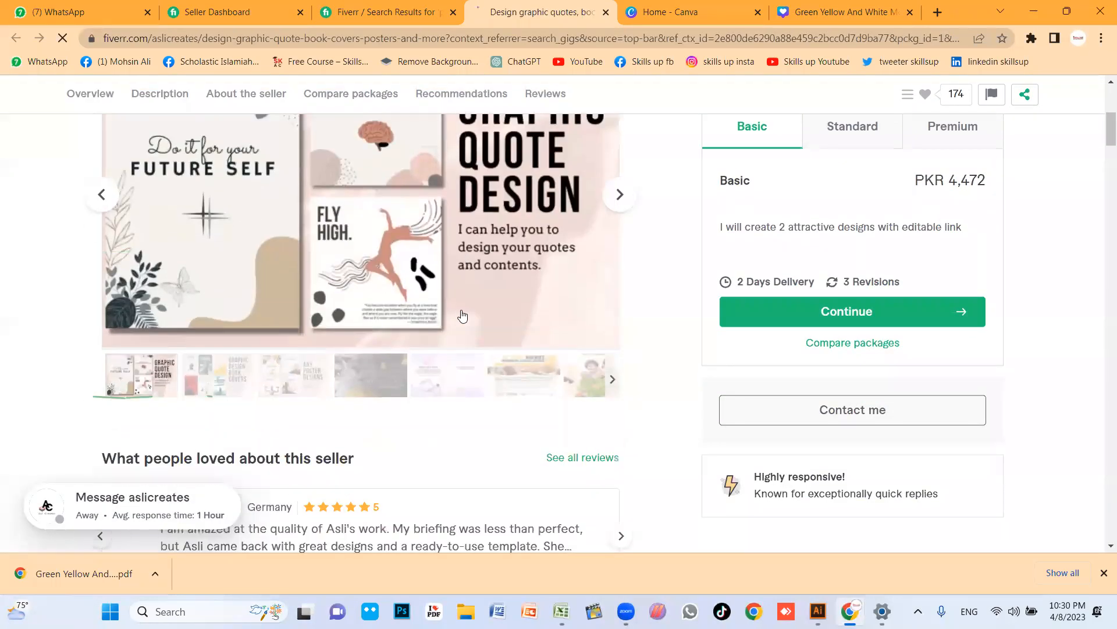
scroll(461, 317, "up", 4)
left_click(621, 342)
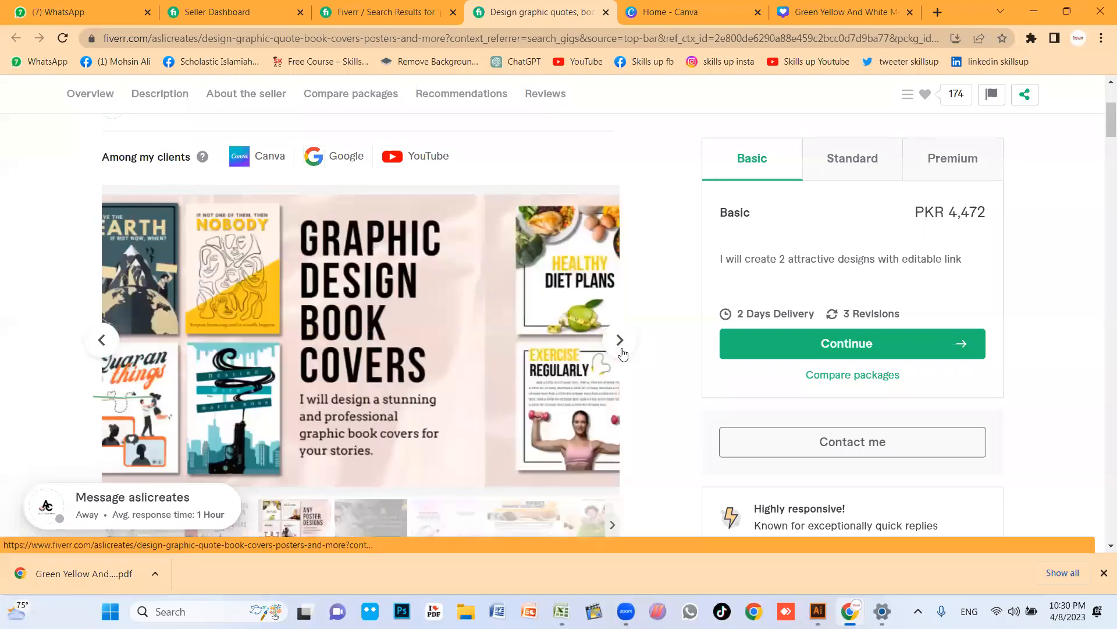
left_click(627, 346)
left_click(627, 345)
left_click(627, 343)
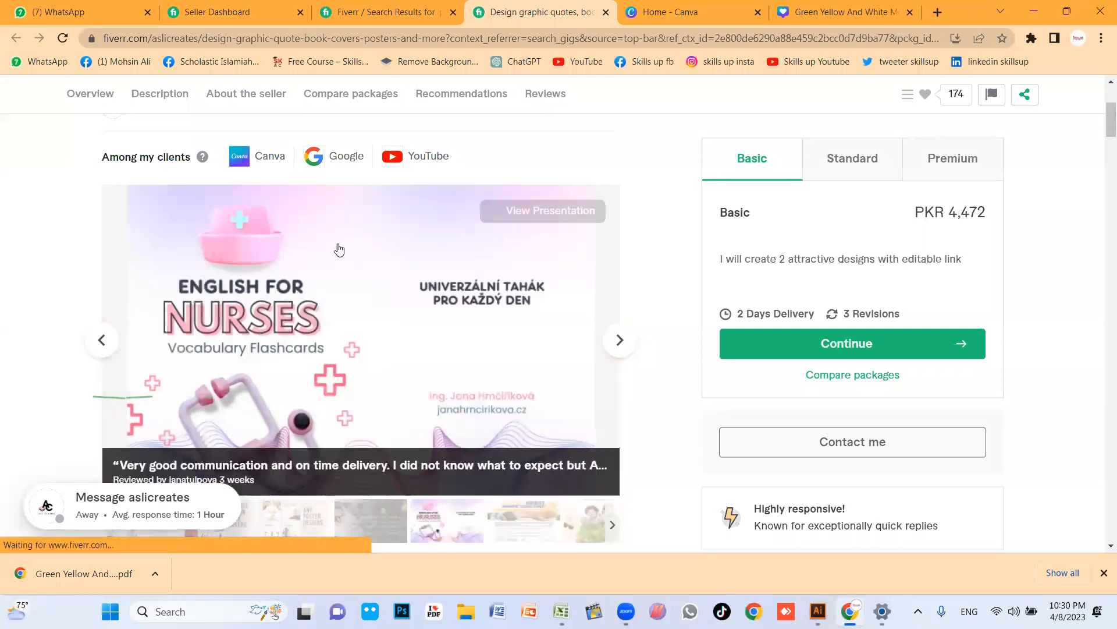
left_click(620, 343)
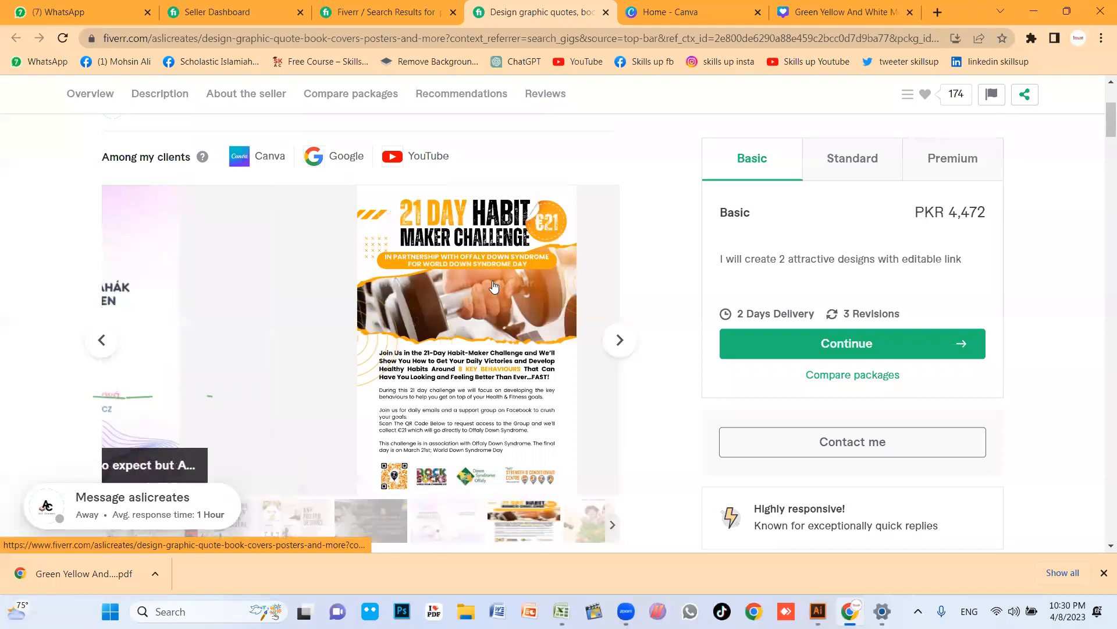
left_click(620, 344)
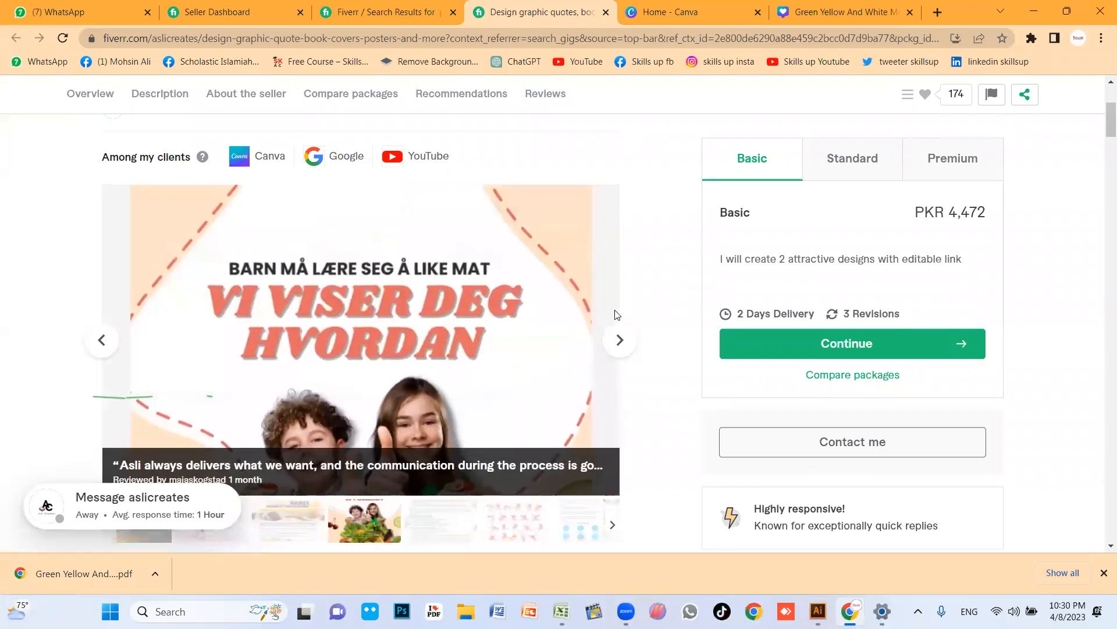
scroll(507, 308, "down", 2)
scroll(507, 308, "up", 2)
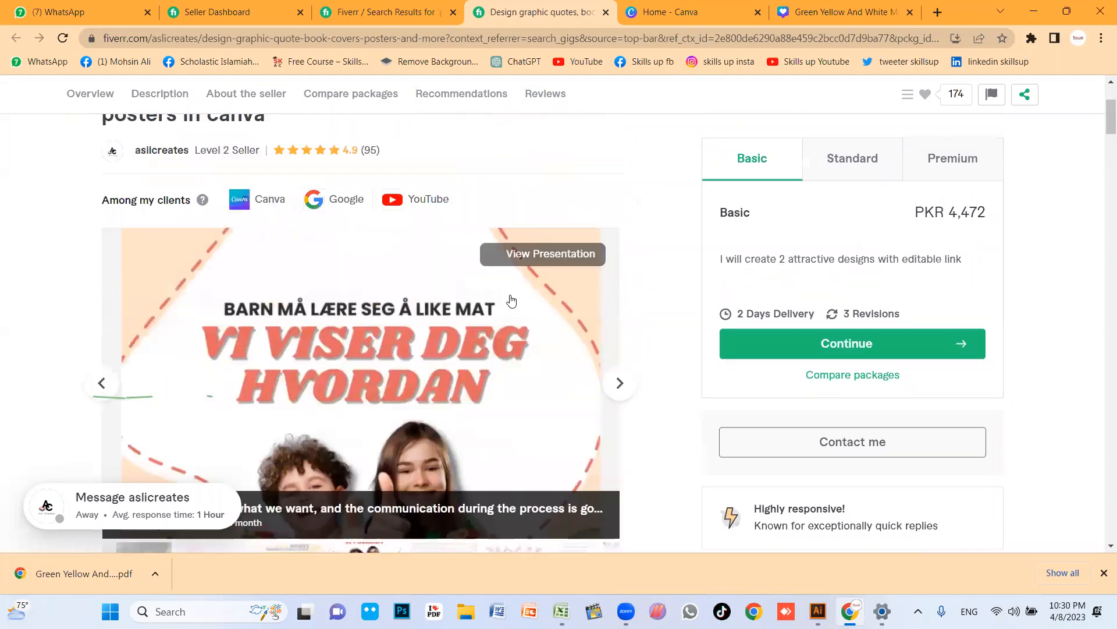
scroll(540, 307, "down", 1)
scroll(540, 306, "down", 1)
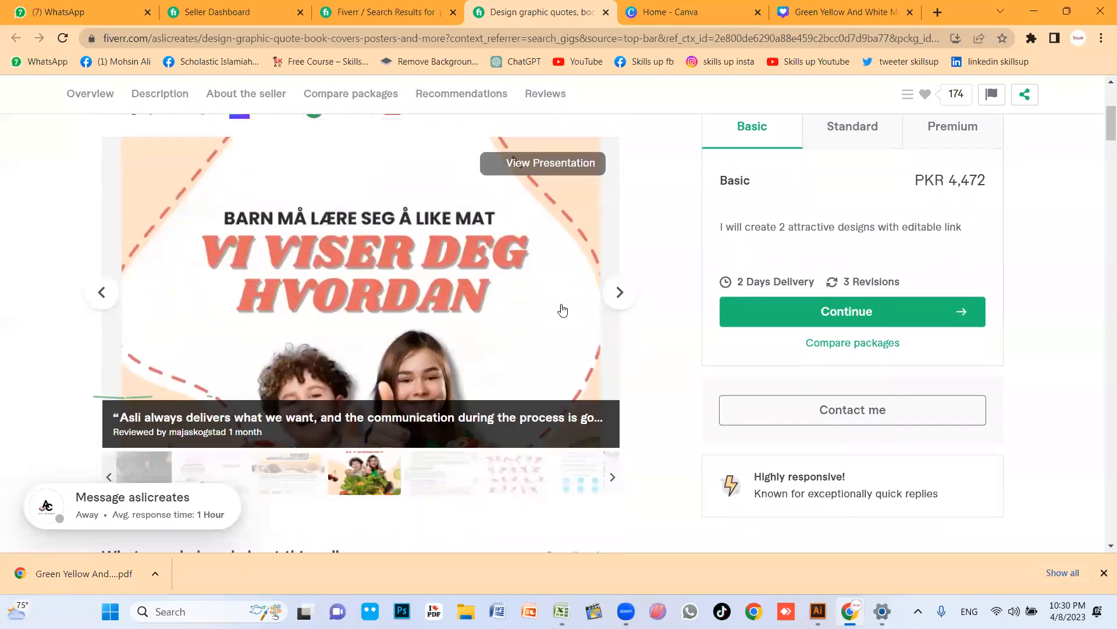
left_click(619, 268)
- Review the gig's description, seller portfolio and package comparison
scroll(480, 308, "down", 7)
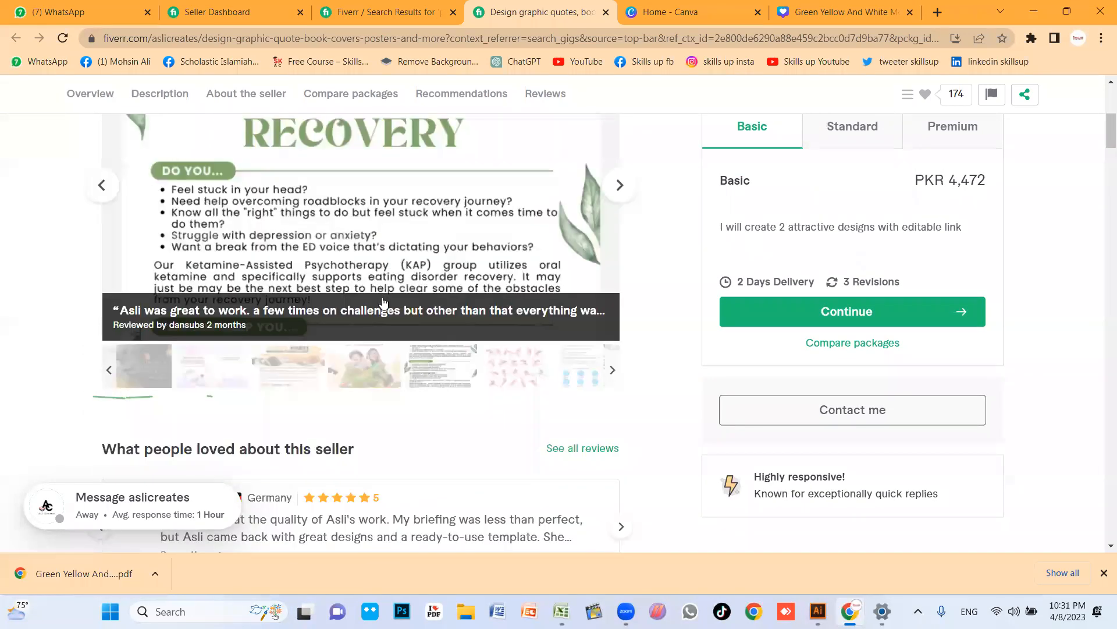
scroll(307, 304, "down", 1)
scroll(236, 247, "down", 15)
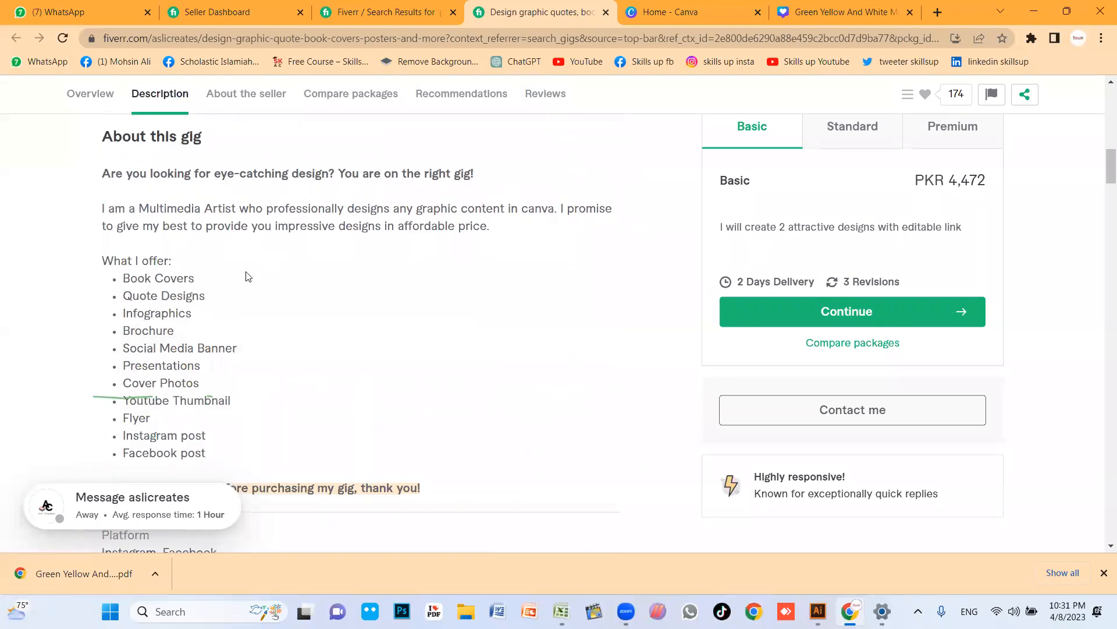
scroll(340, 317, "down", 18)
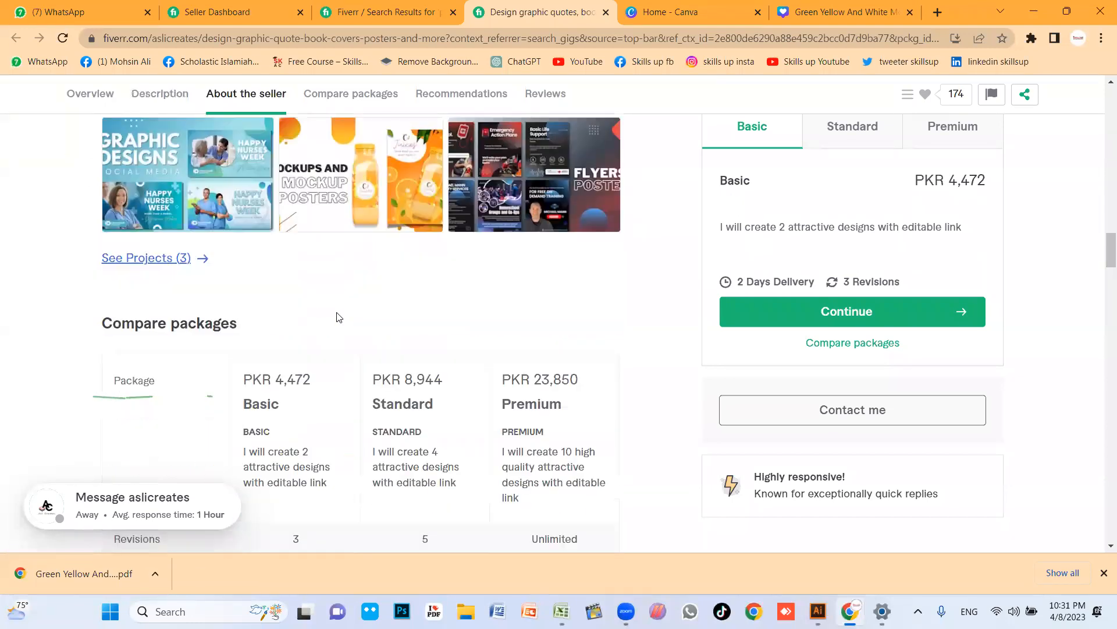
- Examine the package comparison and buyer reviews on the competitor's Canva graphic quotes and posters gig
scroll(334, 321, "down", 10)
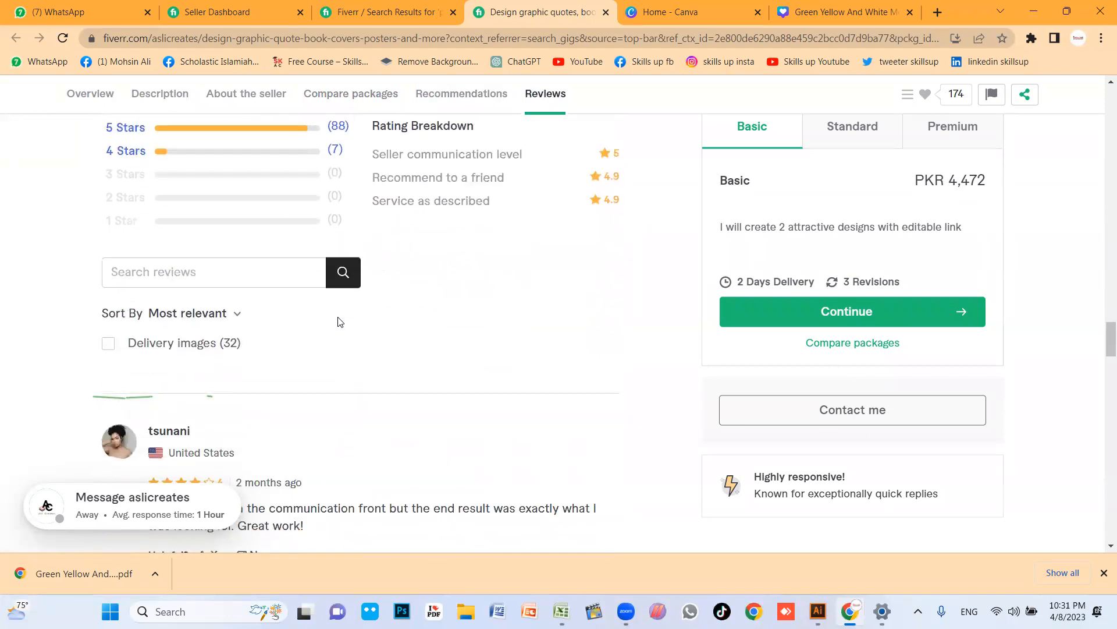
scroll(166, 218, "down", 3)
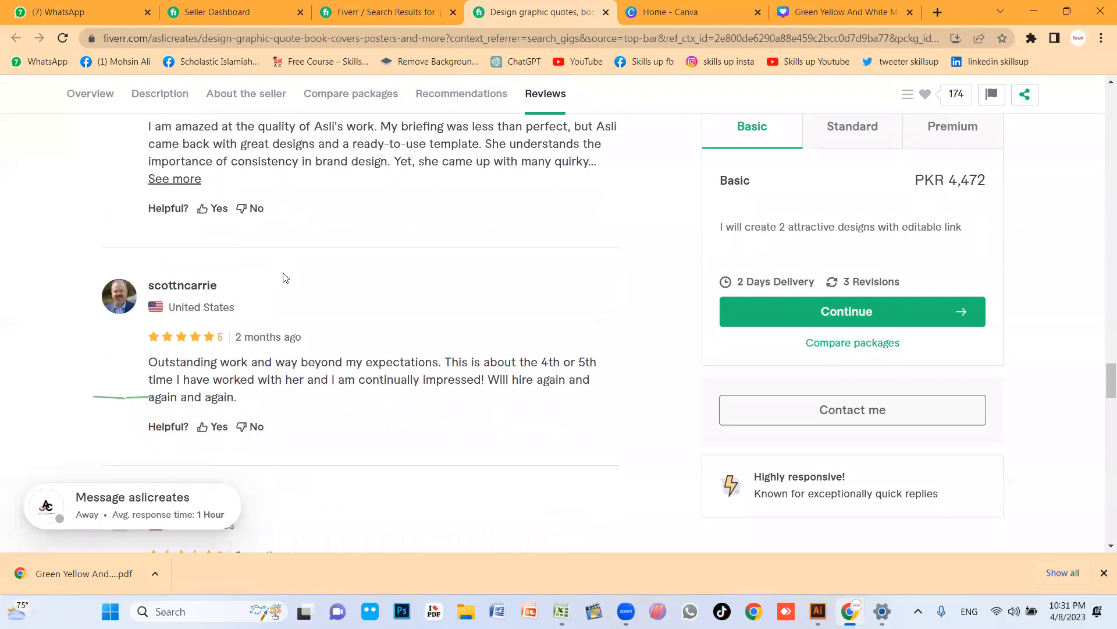
scroll(215, 234, "down", 5)
scroll(215, 234, "down", 7)
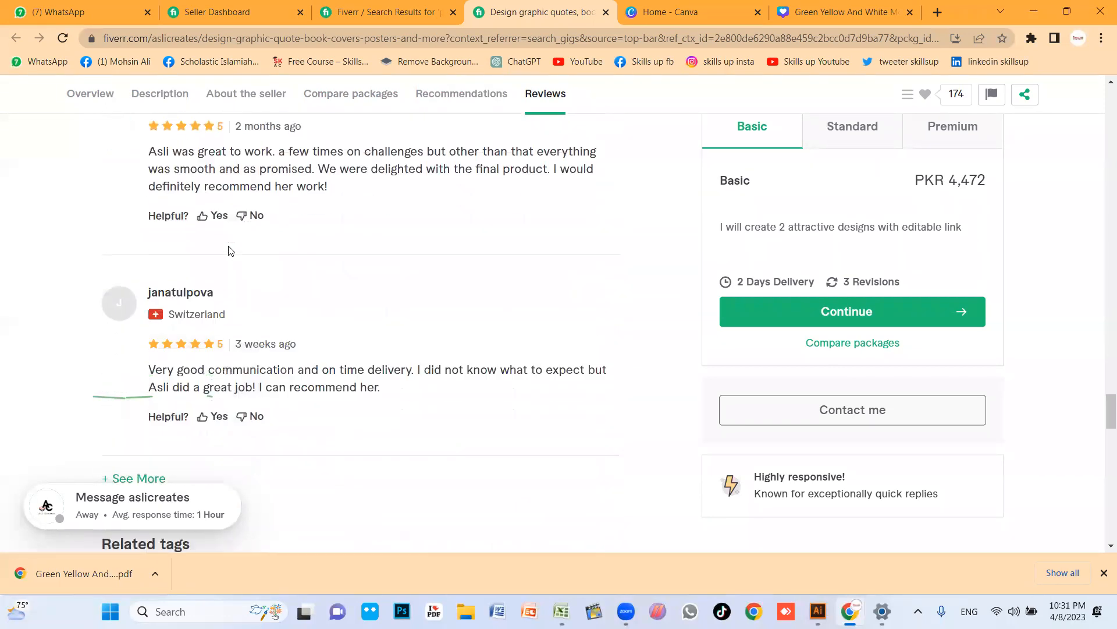
scroll(219, 279, "up", 3)
scroll(381, 309, "up", 20)
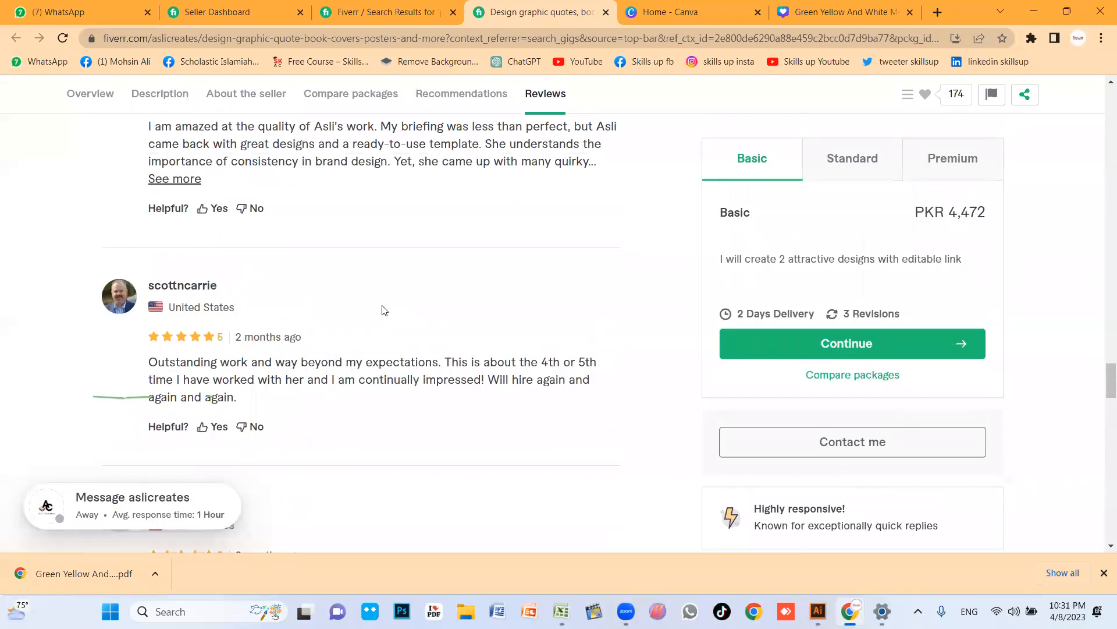
scroll(382, 309, "up", 15)
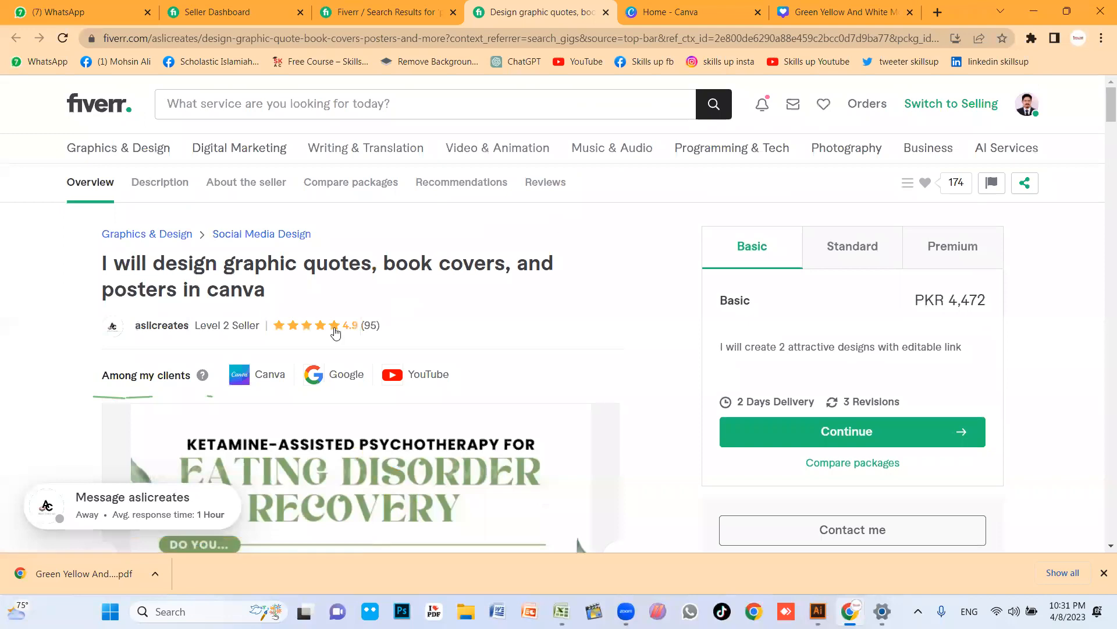
- Review the competitor gig's sample images, description, and package prices with revisions and delivery times
scroll(495, 343, "down", 3)
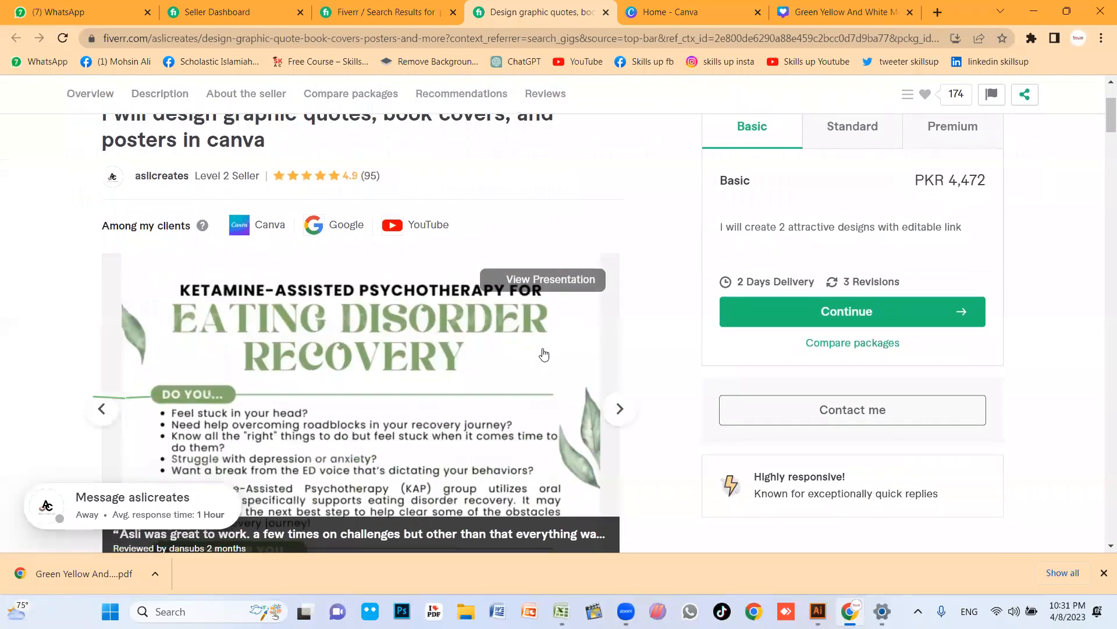
scroll(544, 354, "down", 1)
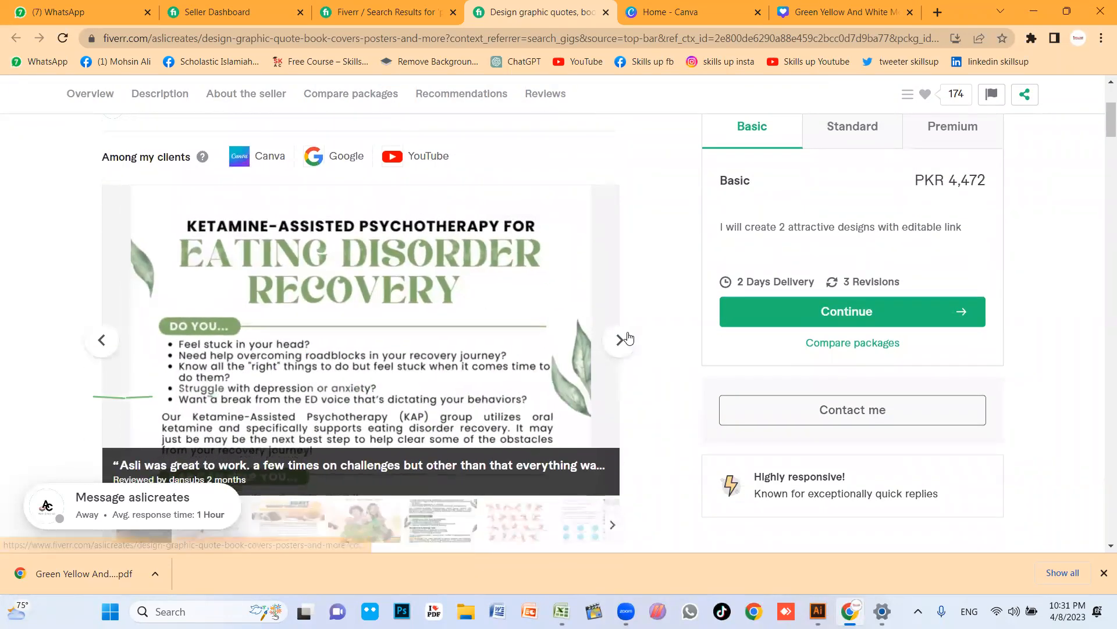
scroll(363, 325, "down", 1)
scroll(362, 325, "down", 5)
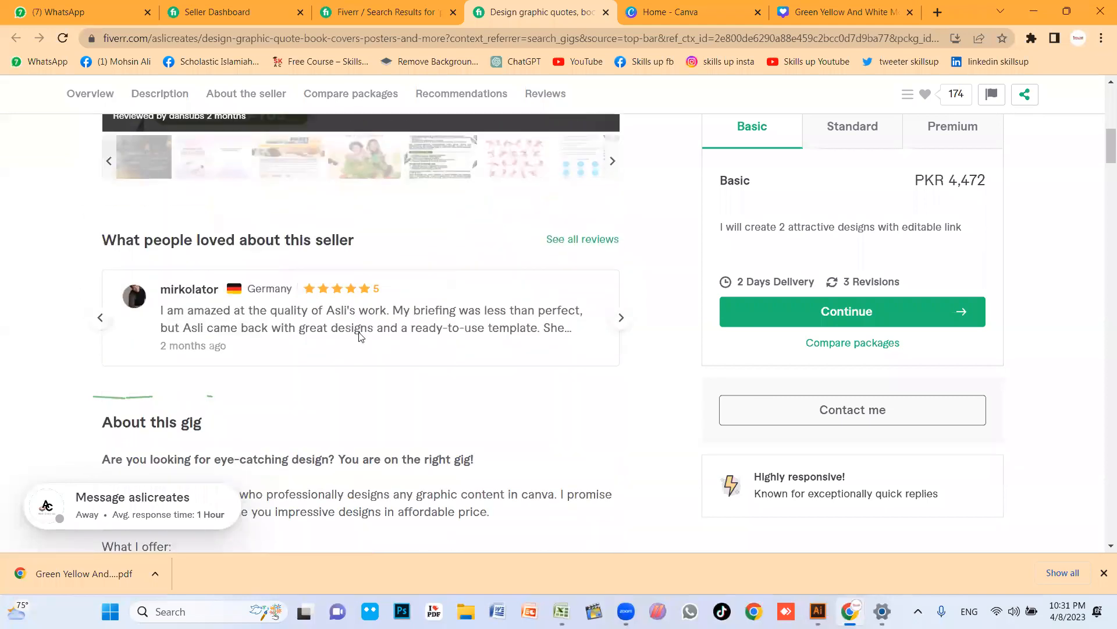
scroll(358, 333, "down", 15)
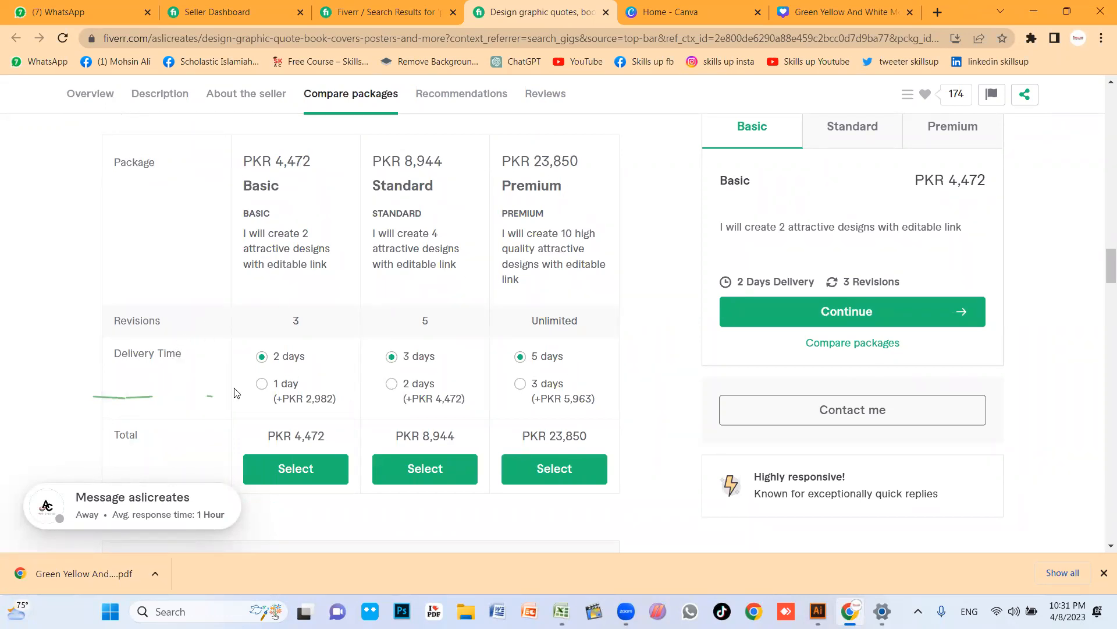
scroll(236, 393, "down", 4)
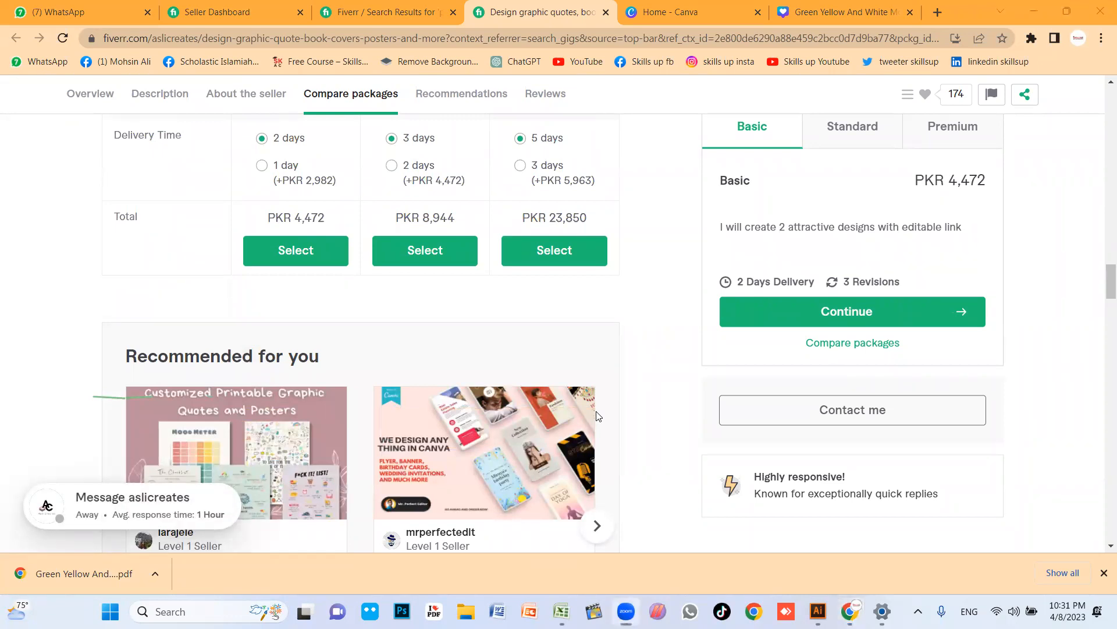
scroll(252, 334, "up", 6)
scroll(768, 239, "up", 15)
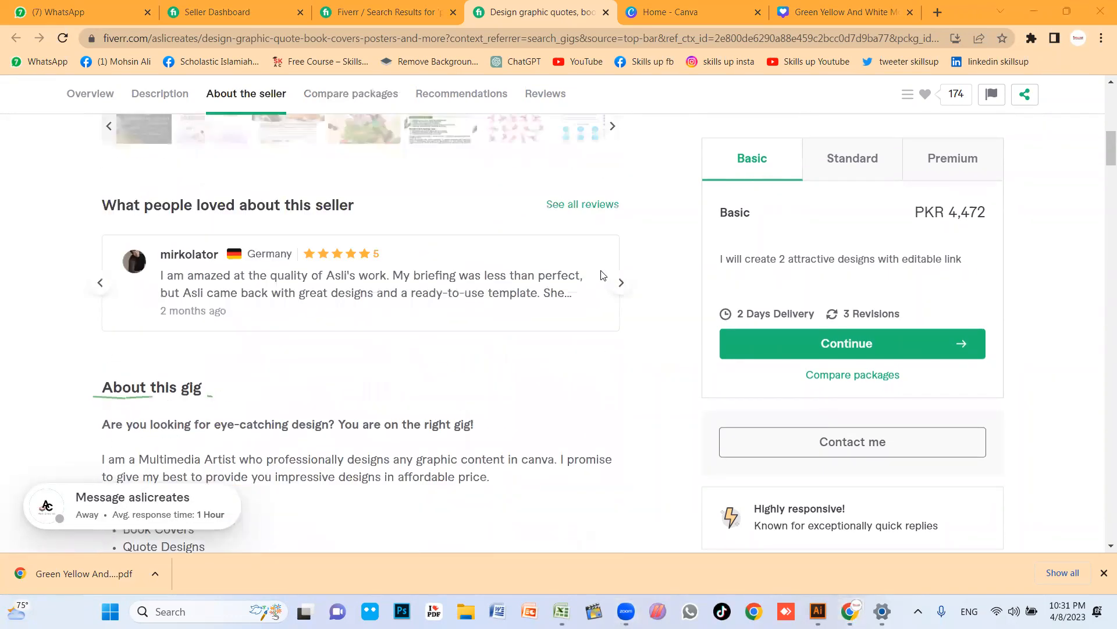
- Return to the "poster design in canva" search results and switch the Fiverr account to selling mode
left_click(431, 10)
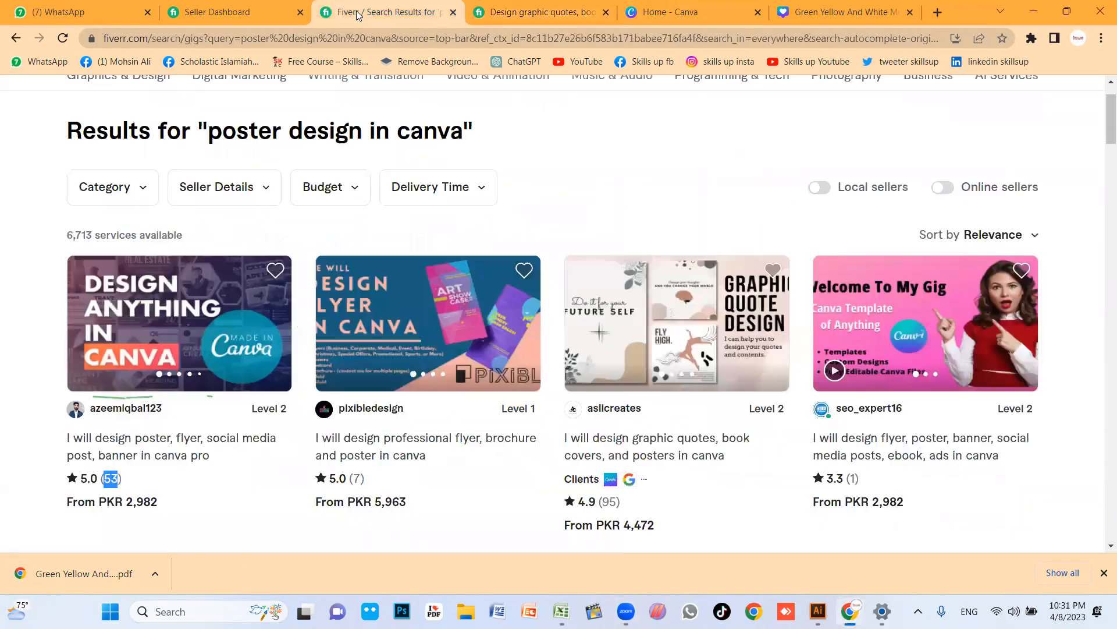
left_click(239, 12)
left_click(356, 10)
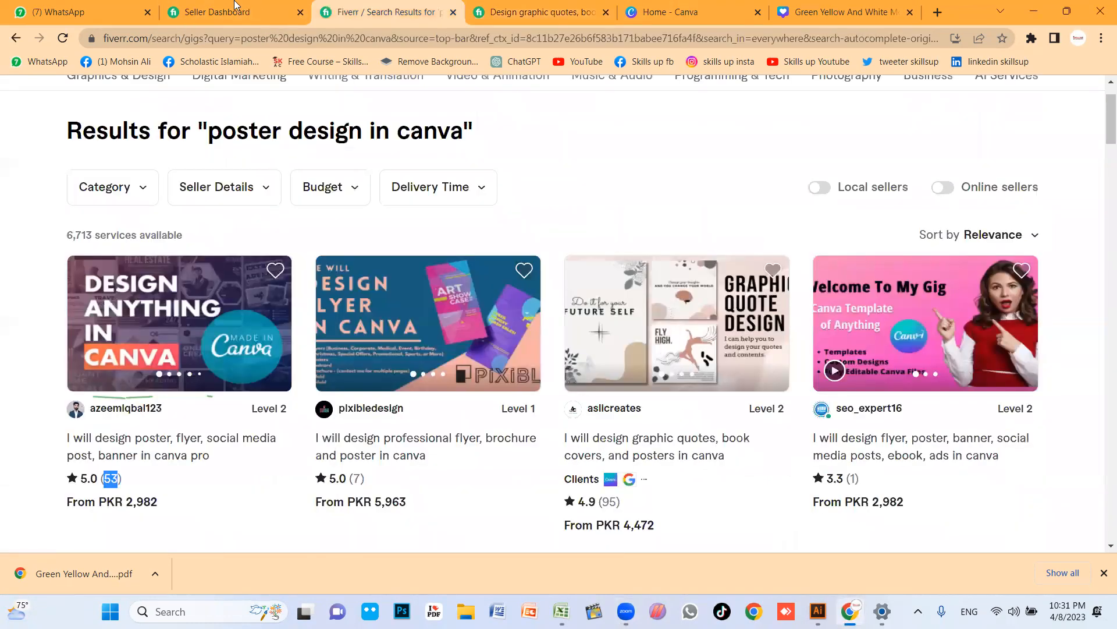
scroll(911, 243, "up", 1)
scroll(911, 243, "up", 1)
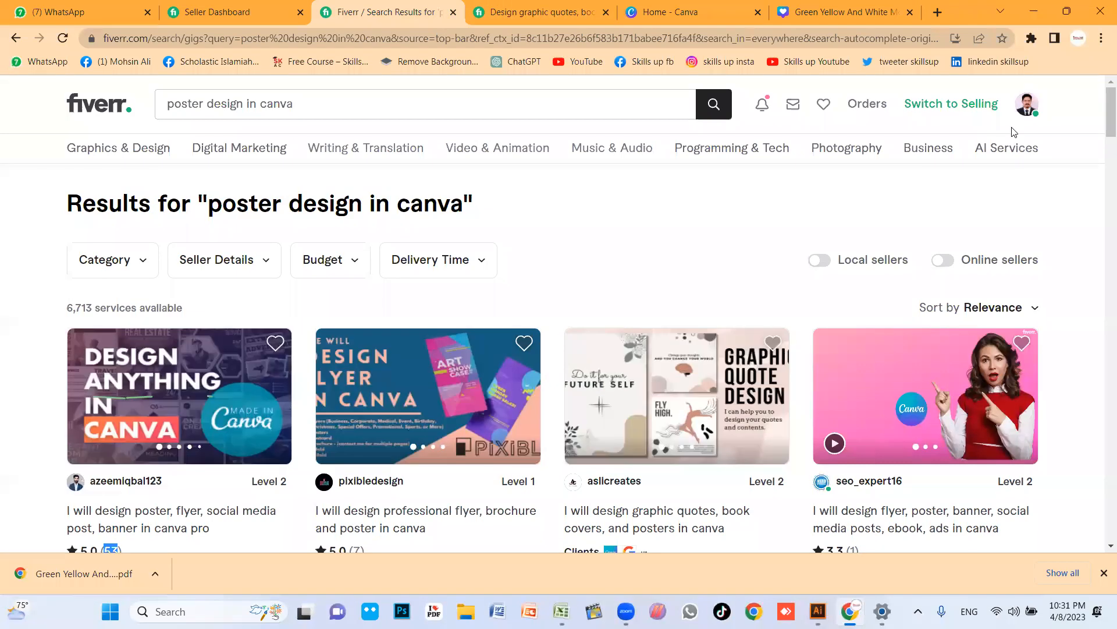
left_click(983, 112)
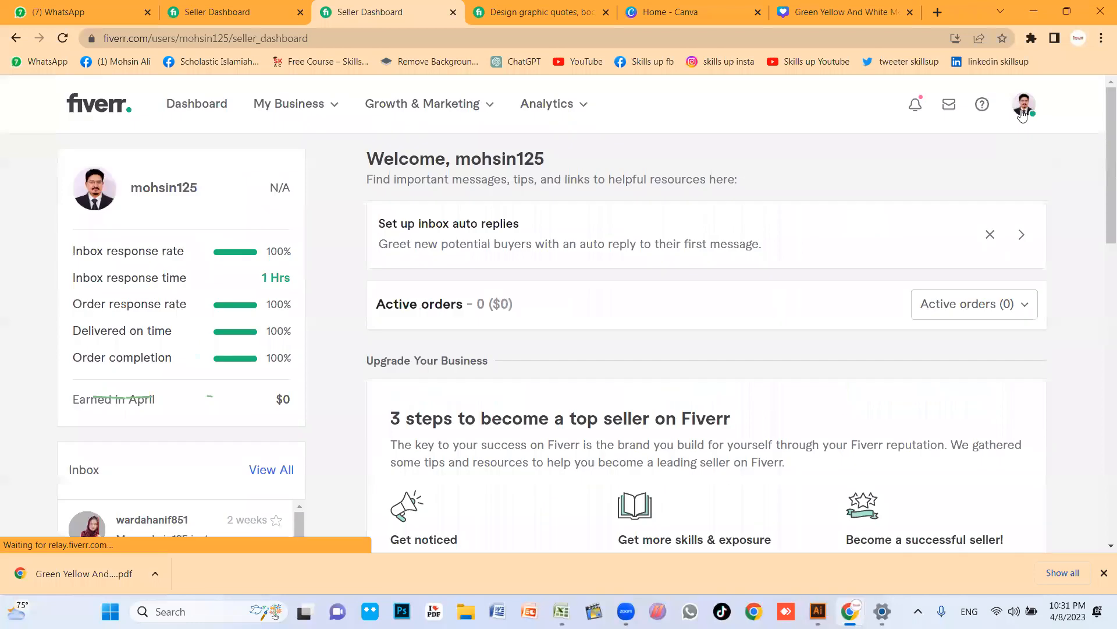
- Open the seller's own profile page and start creating a new gig
left_click(1024, 104)
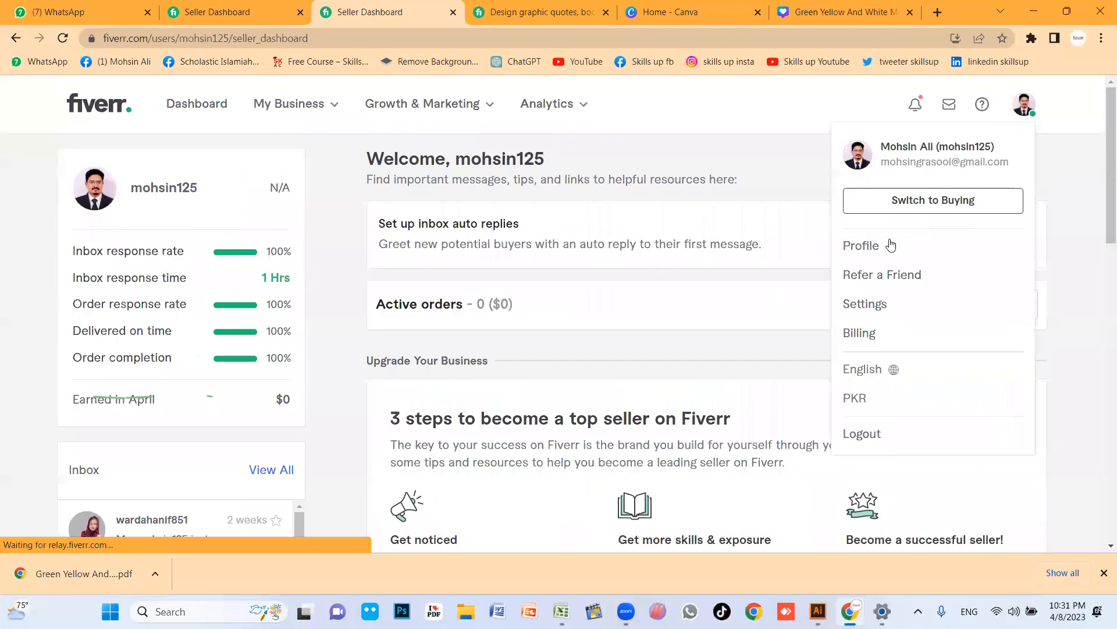
scroll(424, 257, "down", 6)
scroll(225, 316, "down", 8)
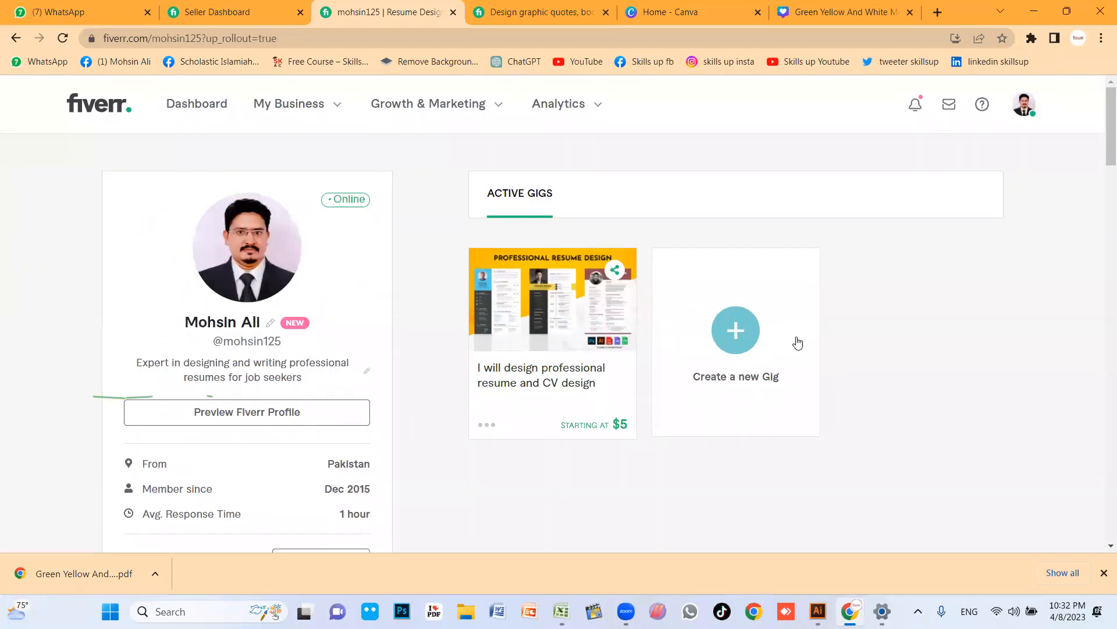
left_click(743, 335)
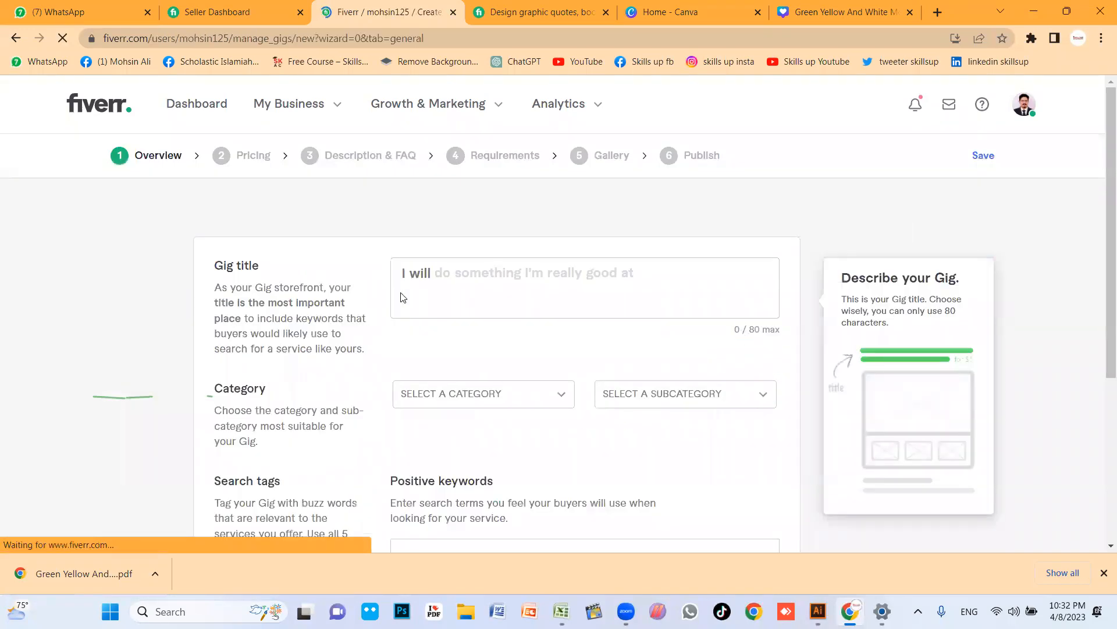
- Enter the gig title "I will design educational posters in canva"
scroll(480, 324, "down", 1)
scroll(481, 325, "up", 1)
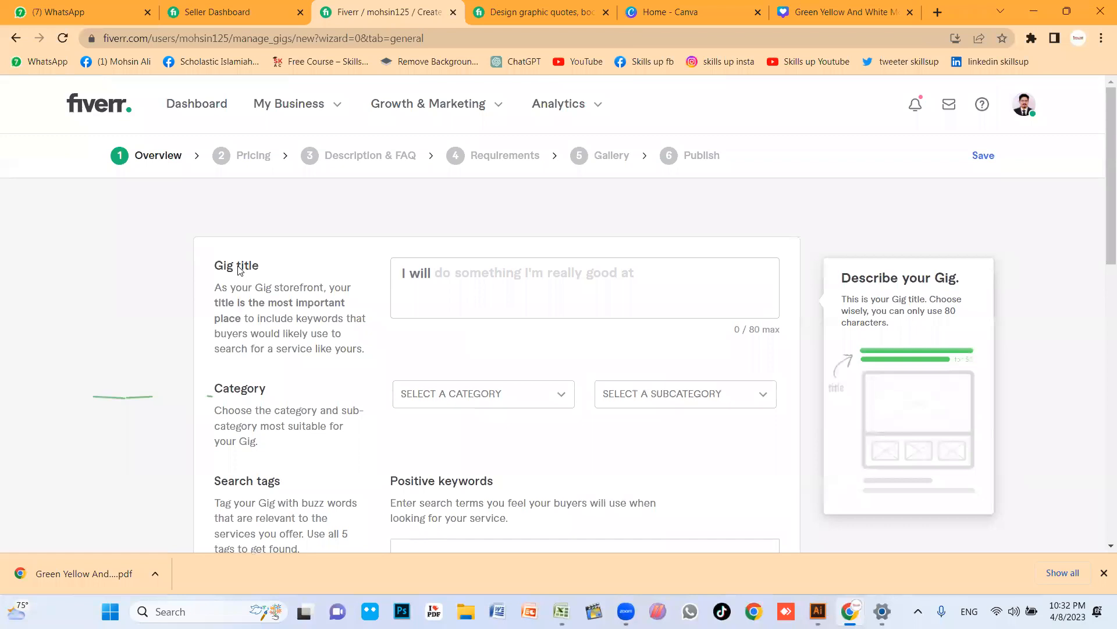
left_click(455, 276)
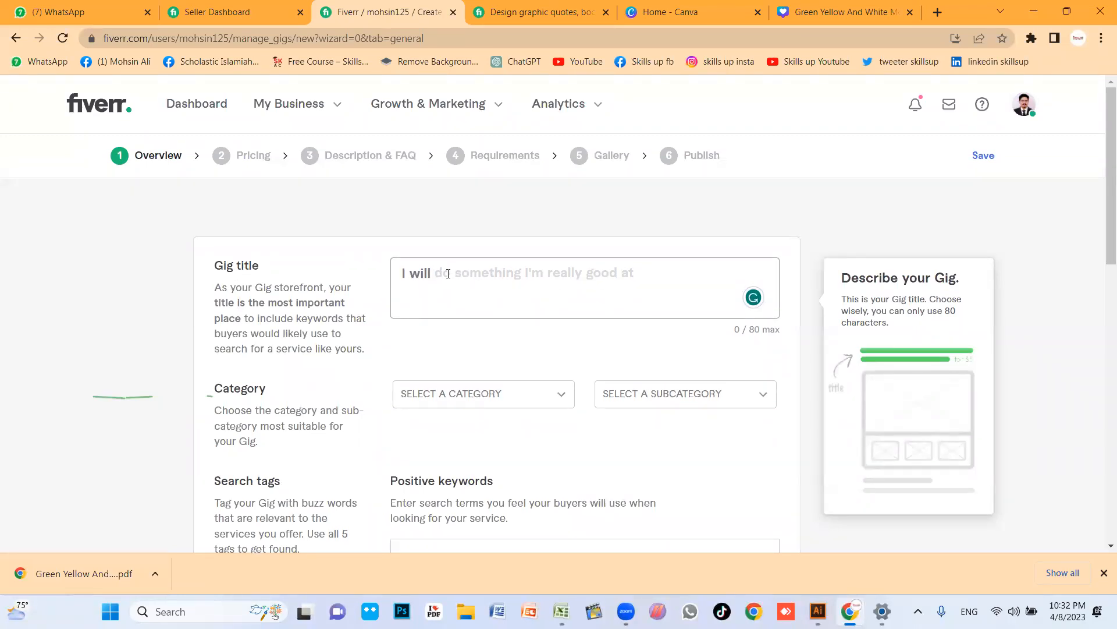
scroll(529, 288, "down", 5)
scroll(503, 370, "up", 5)
type("design ")
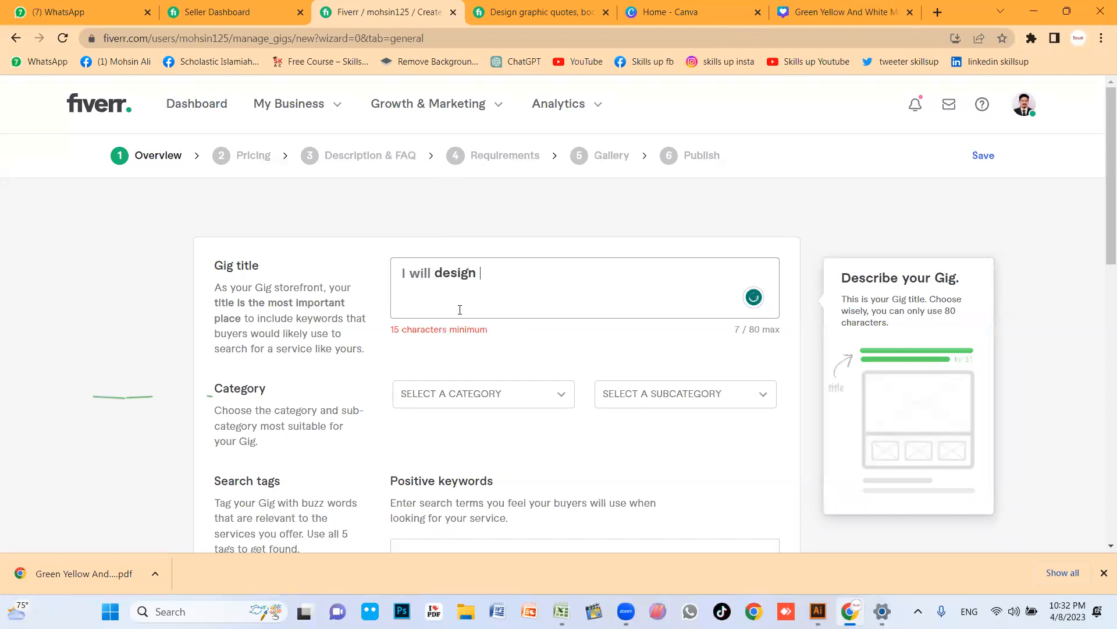
type("posts")
type("educational post")
type("ers in va")
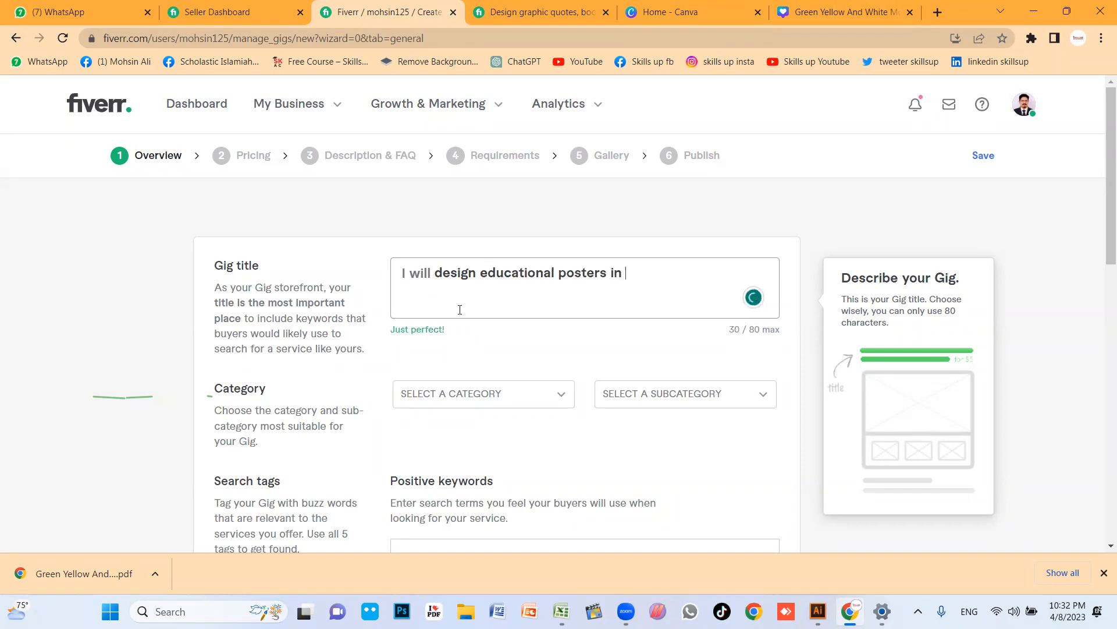
key("BackSpace")
key("BackSpace")
type("canva")
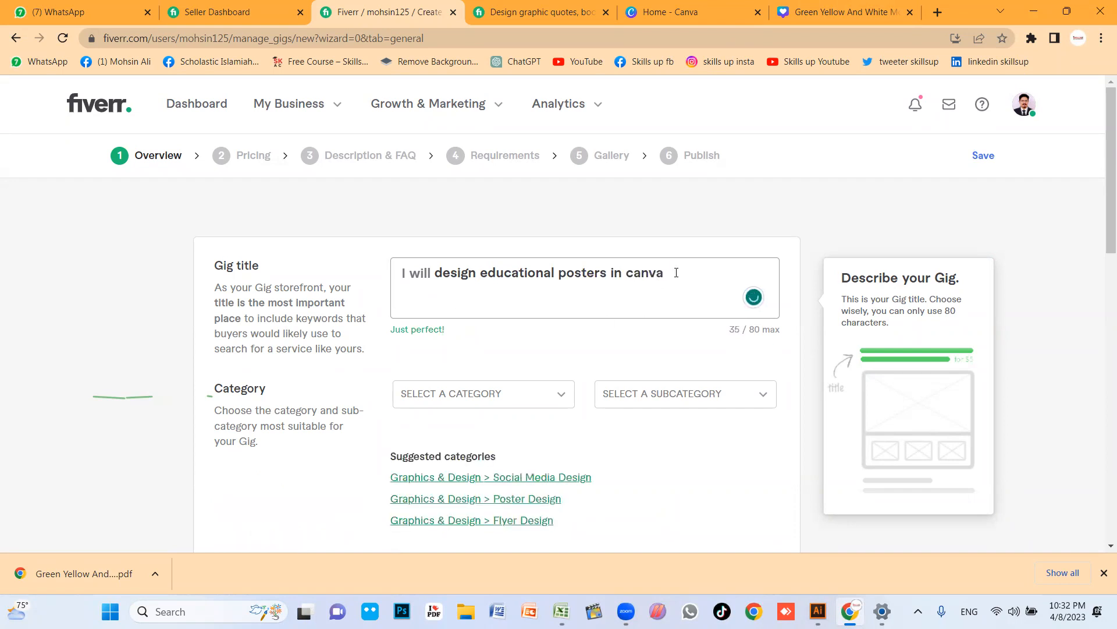
- Copy the gig title text after "I will" and paste it into a new ChatGPT message in a new browser tab
left_click_drag(676, 272, 434, 282)
key("ctrl+c")
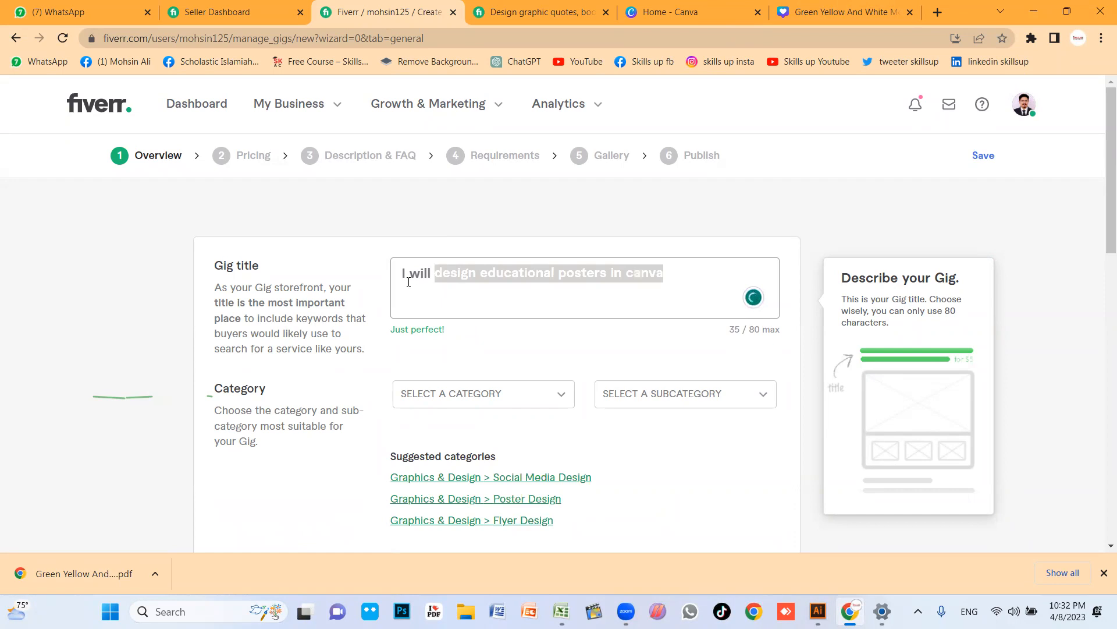
left_click(937, 12)
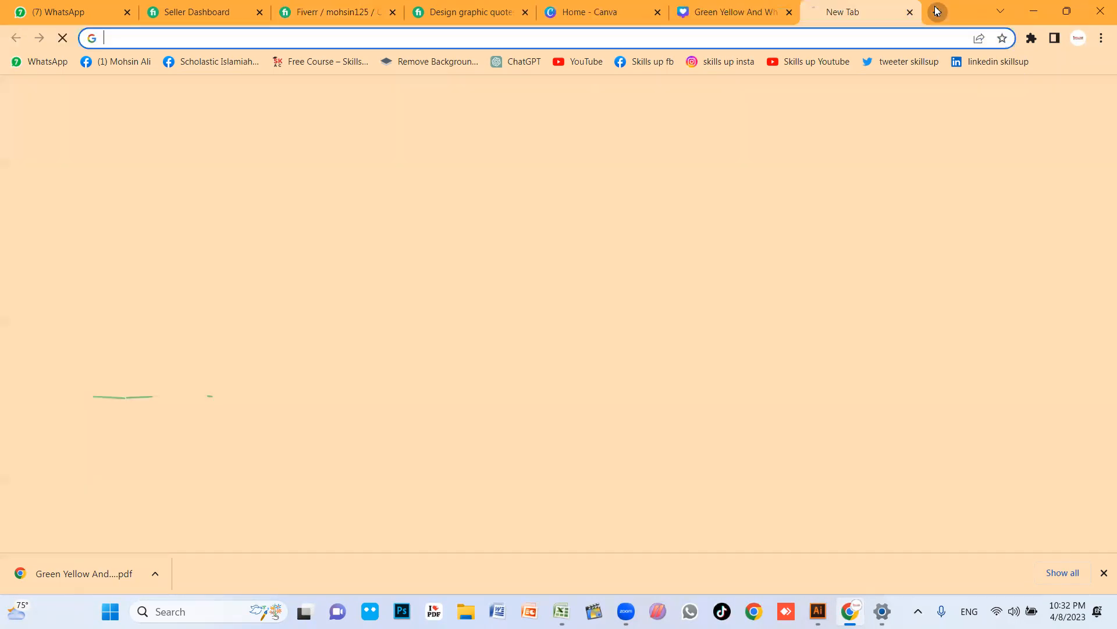
type("chat")
key("Return")
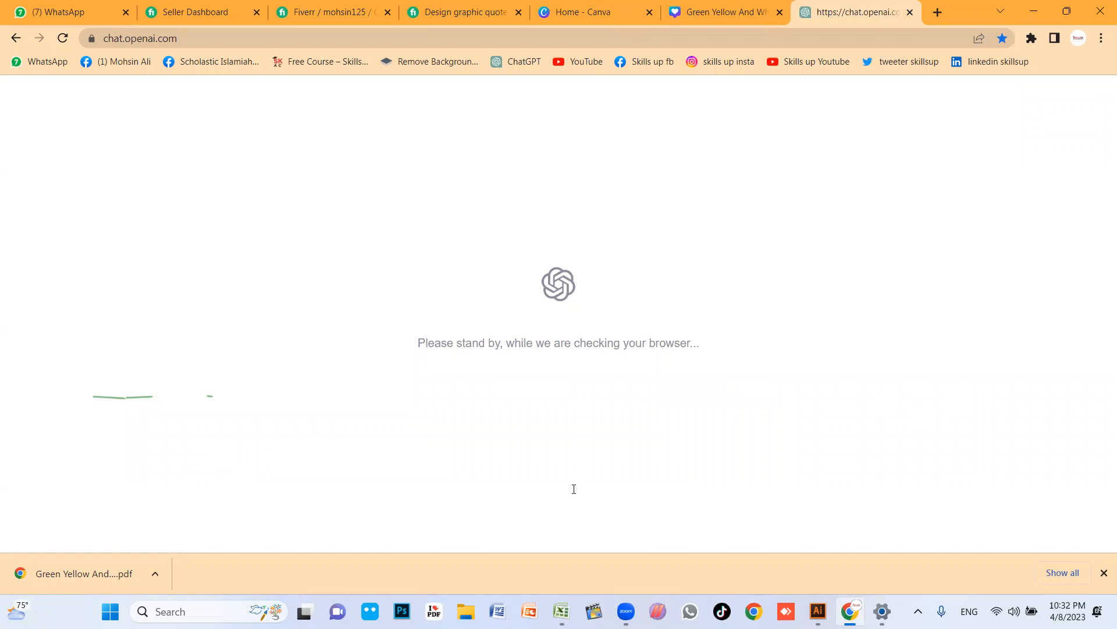
left_click(382, 498)
key("ctrl+v")
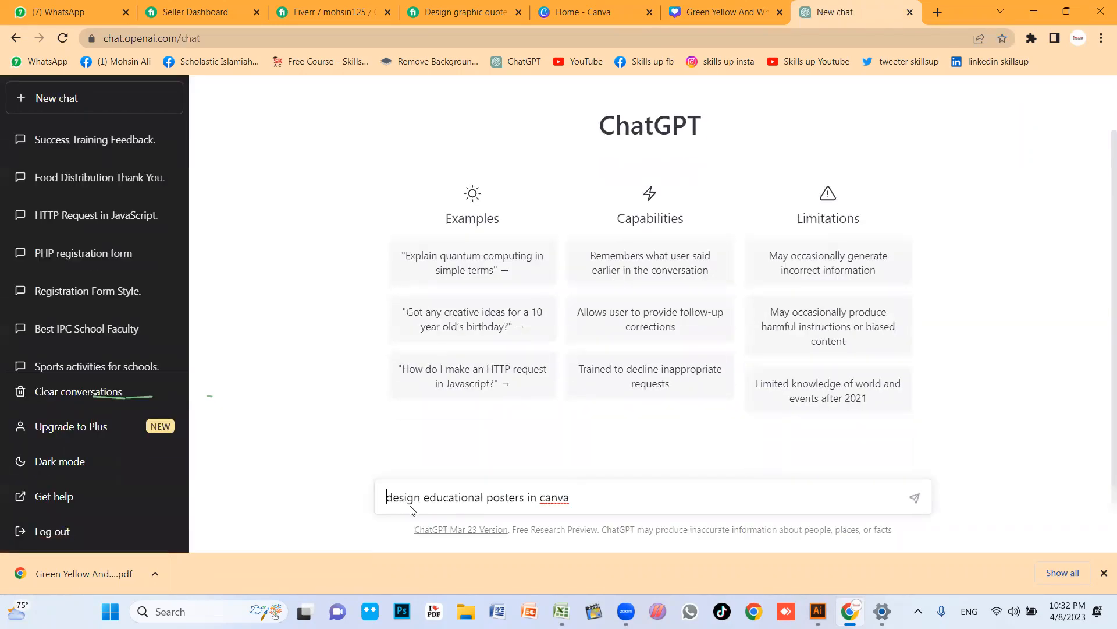
- Extend the start of the prompt to read "write fiverr gig description i will design educational posters in canva", correcting the spelling of "description"
type("i will ")
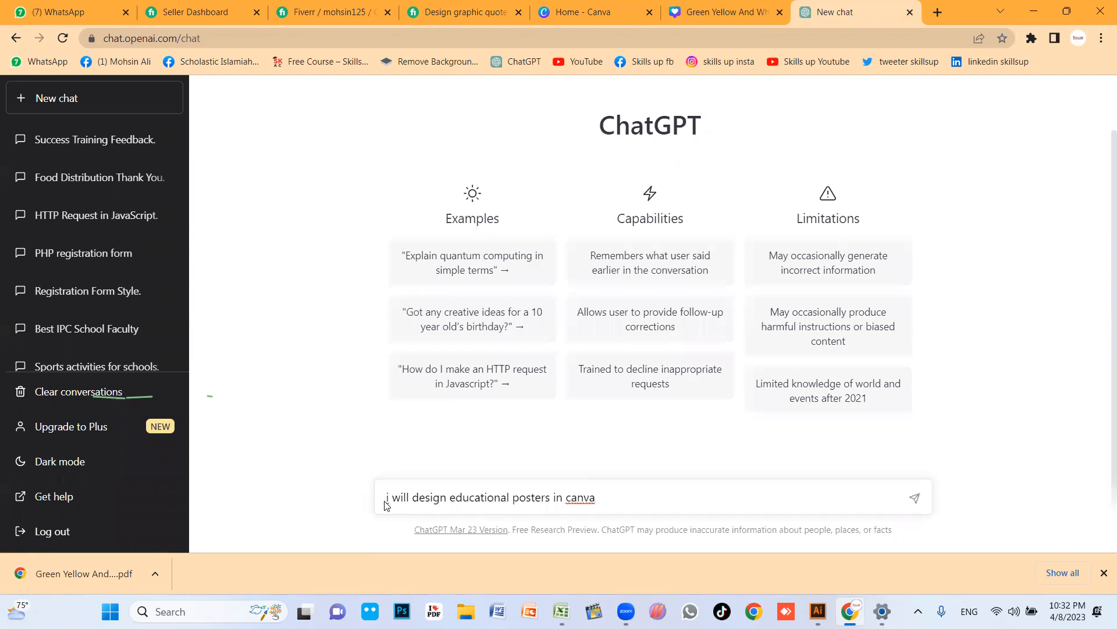
type("write ")
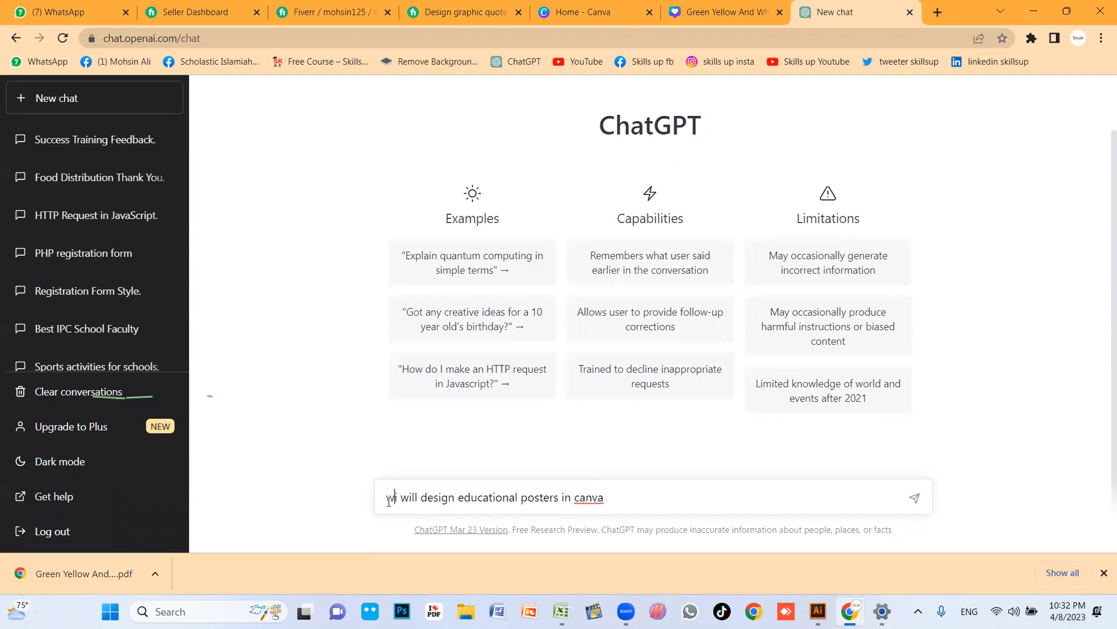
type("fiverr gig descritoin")
key("BackSpace")
key("BackSpace")
key("BackSpace")
key("BackSpace")
key("BackSpace")
key("BackSpace")
type("ption")
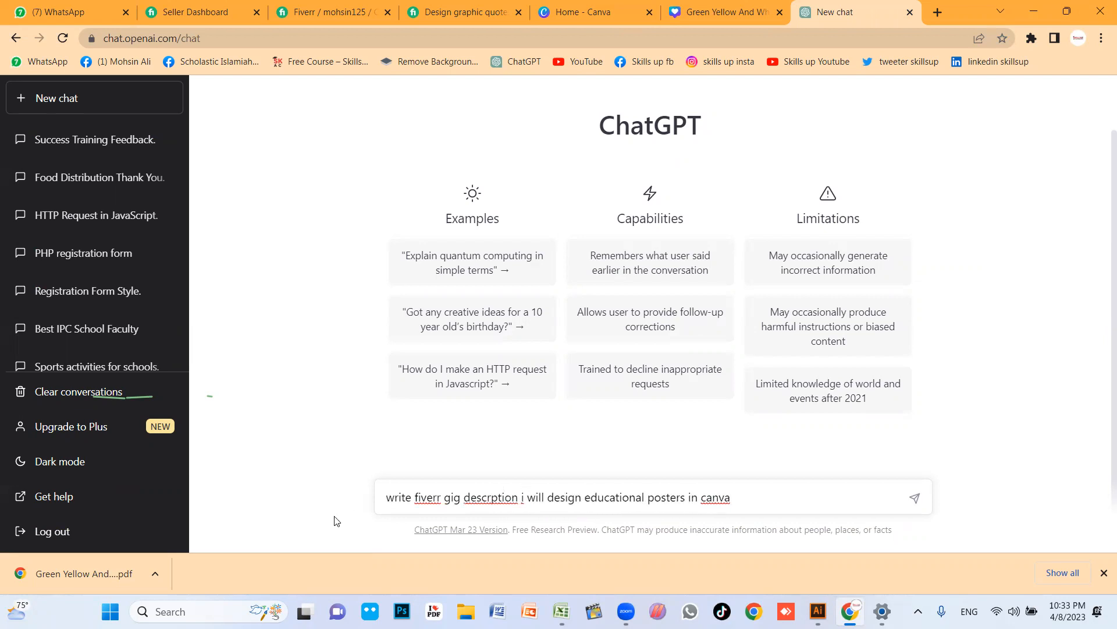
right_click(502, 496)
left_click(541, 259)
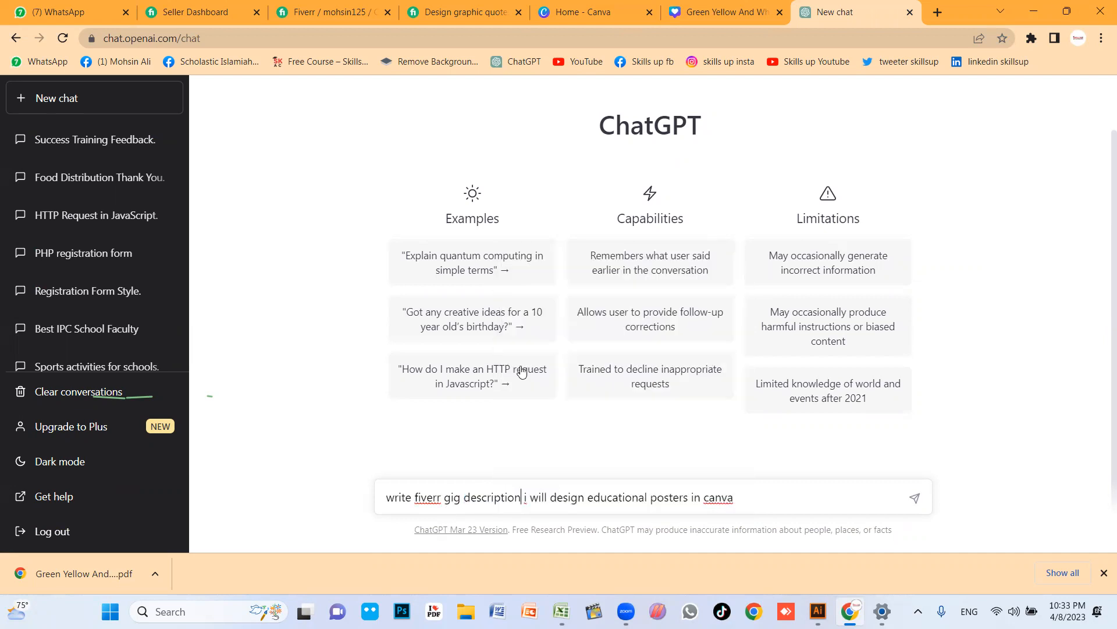
- Add "seo" before "description" and "about" before "i will" in the prompt, submit it, and view the generated gig description
left_click(466, 497)
type("seo ")
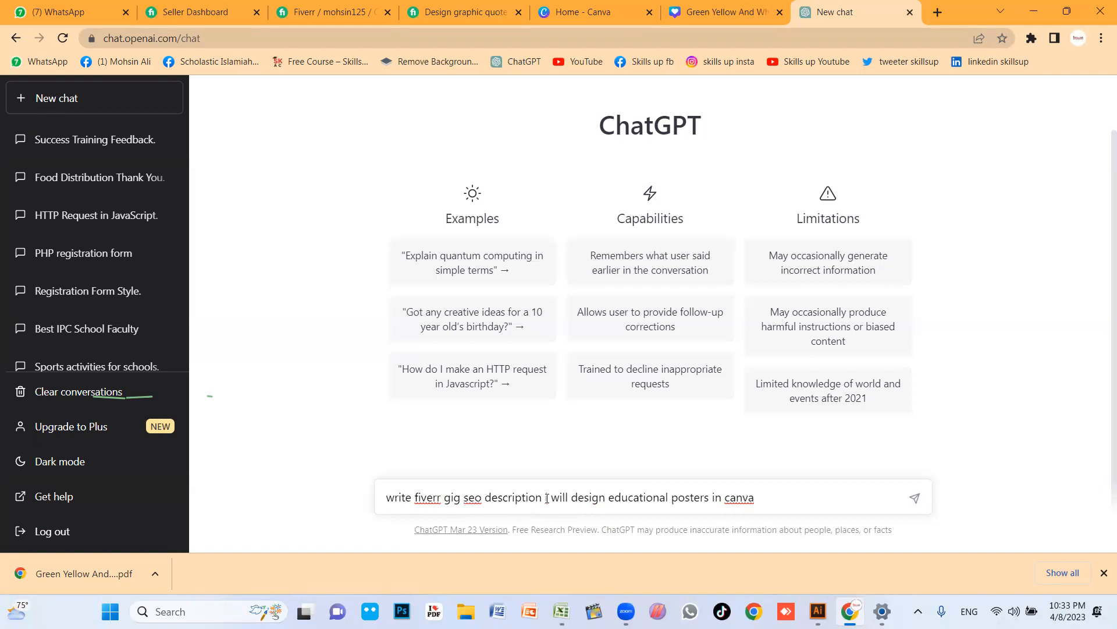
type("about")
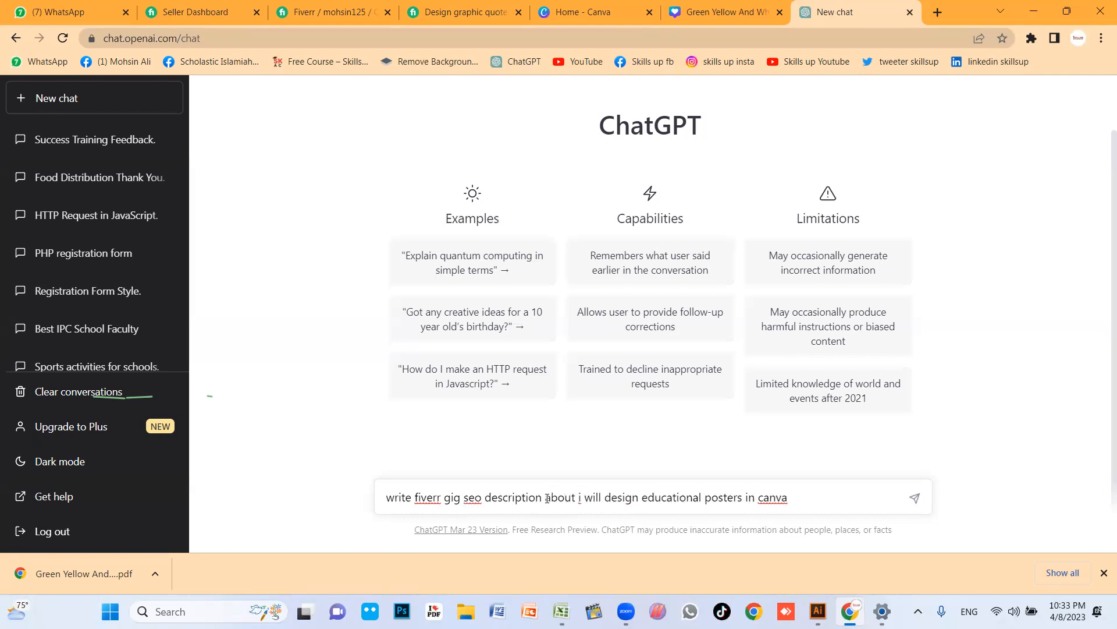
key("Return")
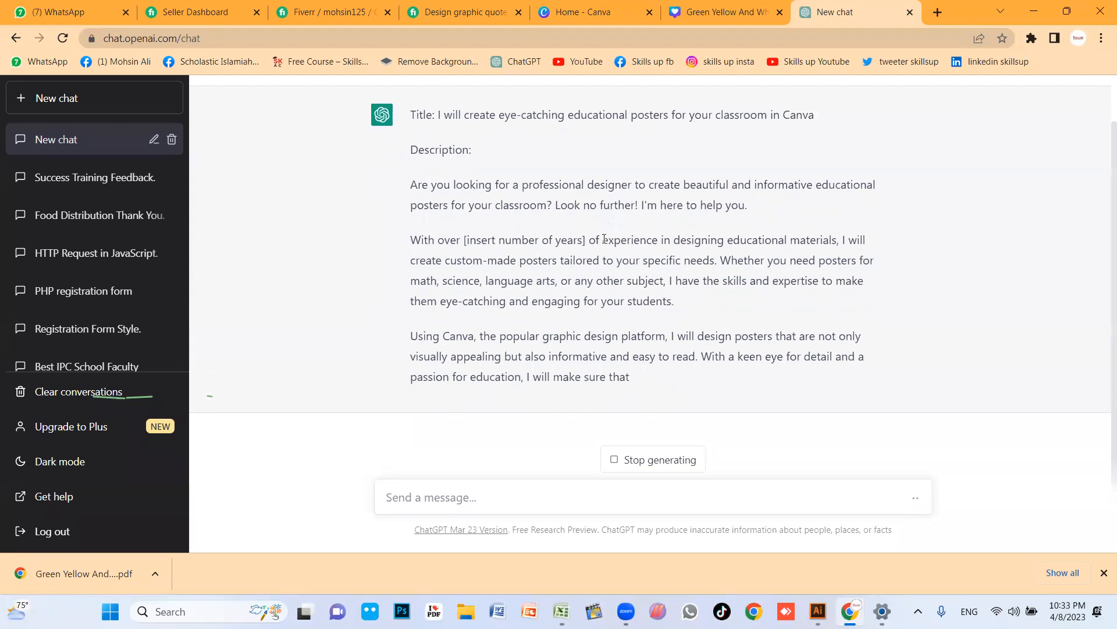
scroll(586, 271, "up", 2)
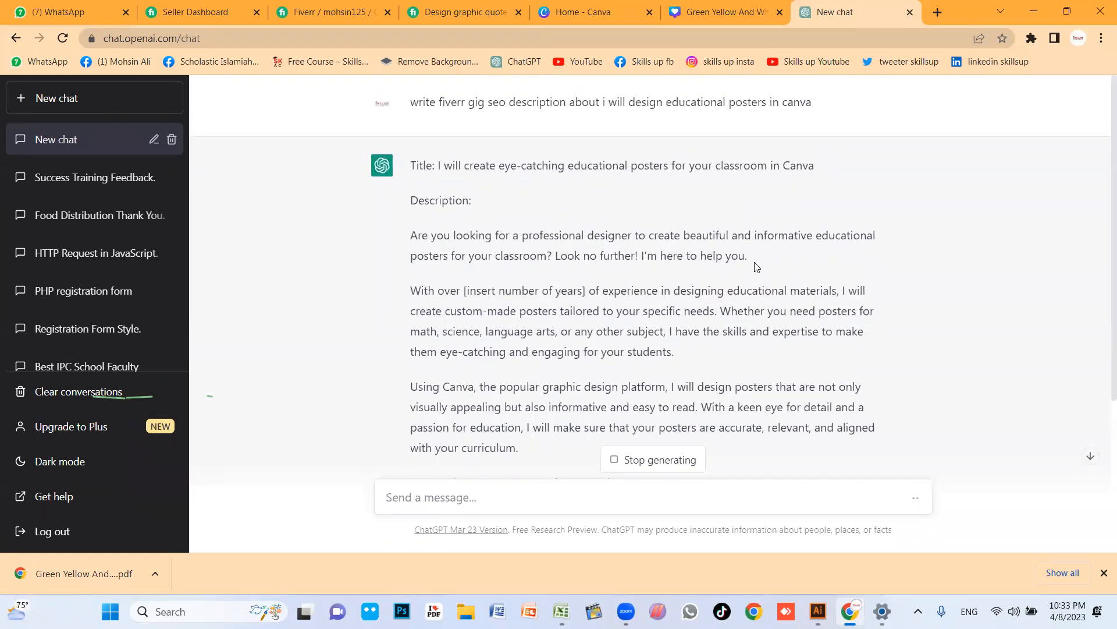
- Review the generated gig description, including the years-of-experience placeholder, the list of expectations and the closing paragraph
scroll(483, 270, "down", 1)
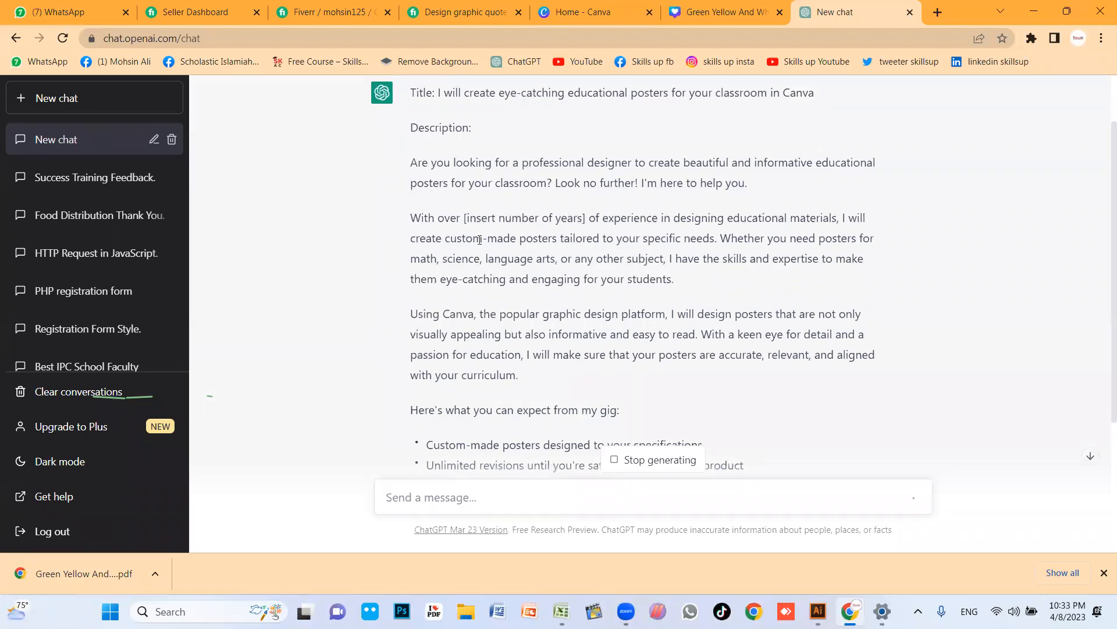
left_click_drag(463, 218, 583, 218)
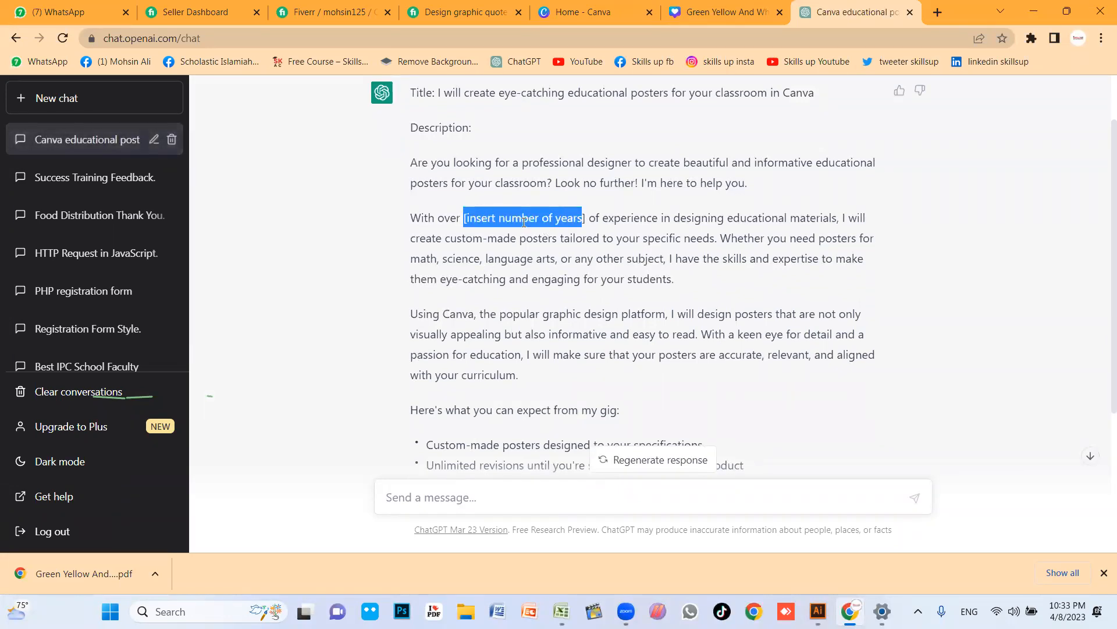
scroll(568, 251, "down", 1)
scroll(524, 262, "up", 2)
scroll(508, 268, "down", 3)
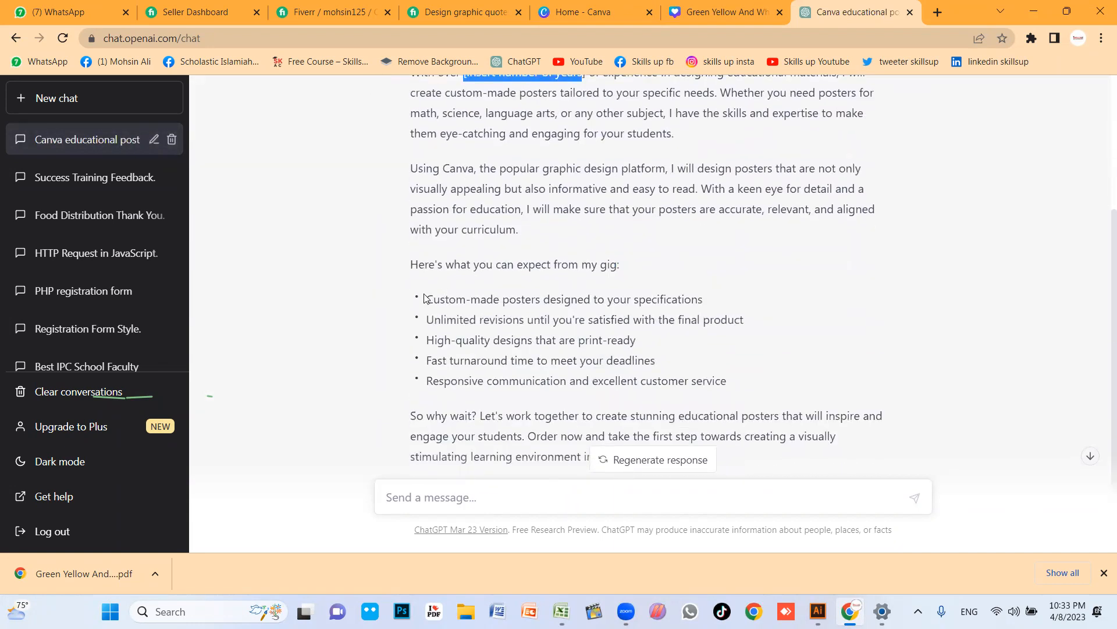
left_click_drag(437, 288, 781, 381)
scroll(745, 366, "down", 1)
left_click(702, 395)
scroll(705, 390, "up", 2)
scroll(698, 393, "down", 2)
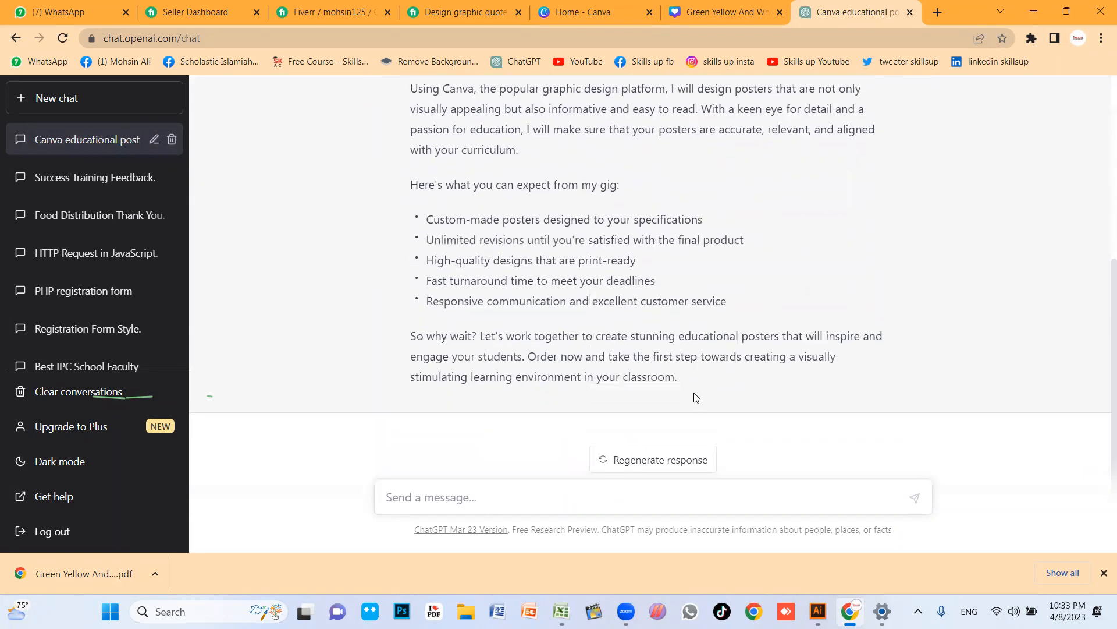
- Select the generated description from "Are you looking for" through the closing paragraph, and return to the Fiverr gig form
left_click_drag(701, 384, 412, 235)
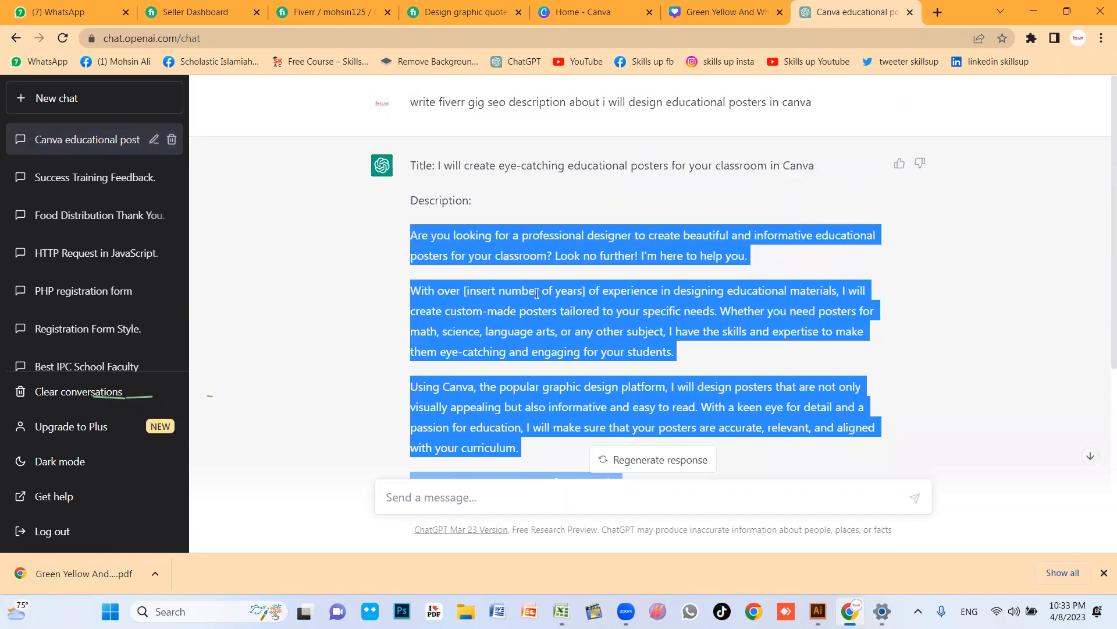
left_click(460, 12)
left_click(335, 11)
- Correct "canva" to "Canva" in the gig title
left_click(628, 320)
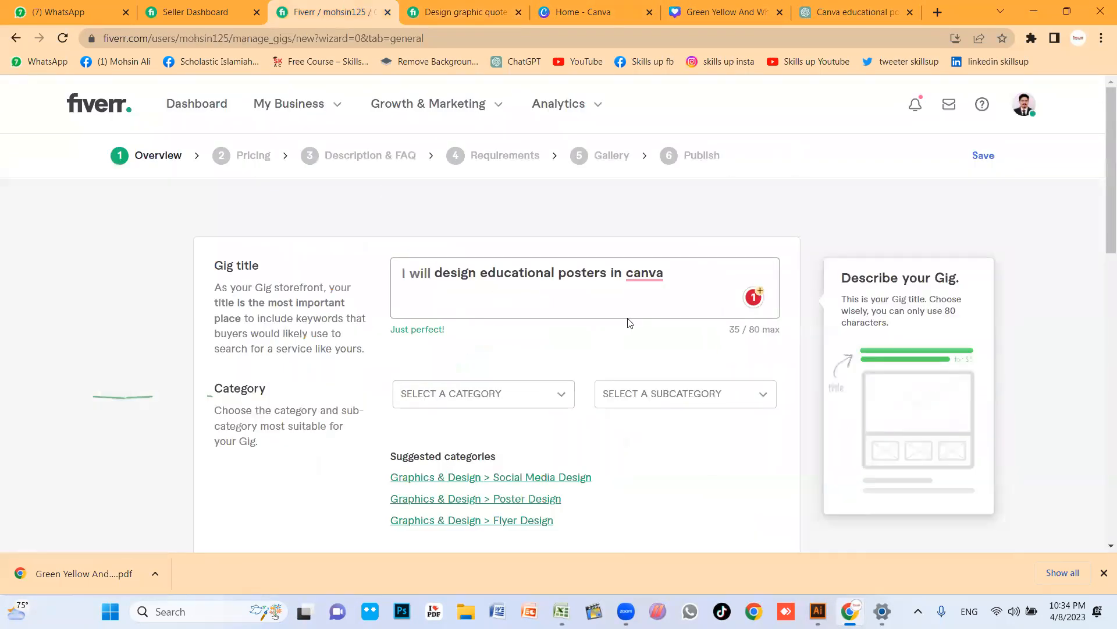
left_click(646, 273)
left_click(644, 312)
- Set the gig category to Graphics & Design and the subcategory to Poster Design
scroll(647, 286, "down", 2)
left_click(545, 252)
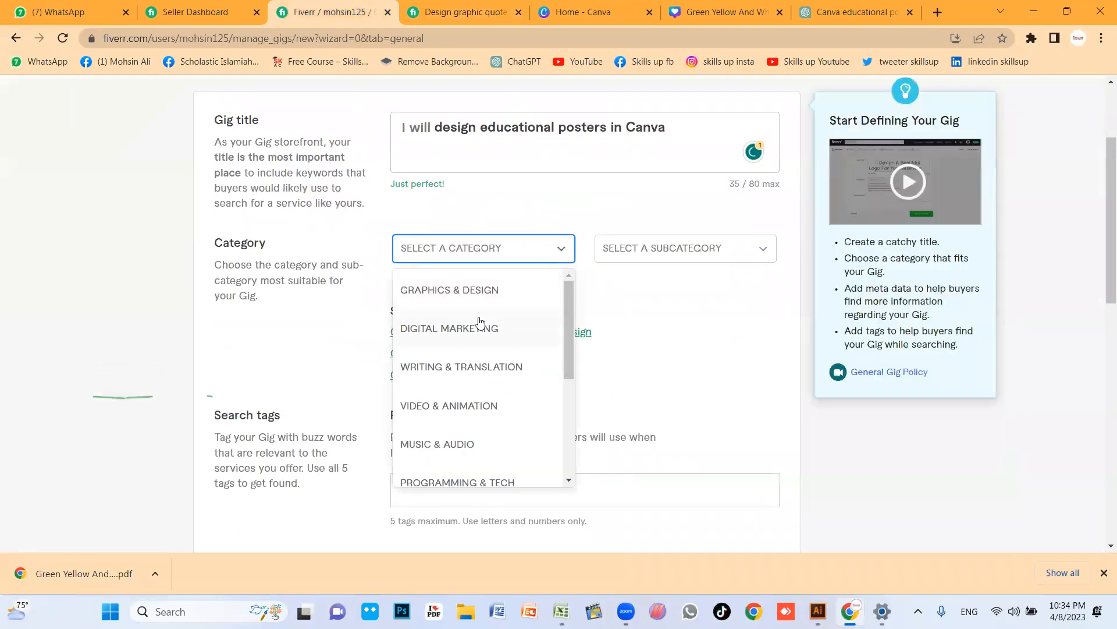
left_click(491, 291)
left_click(667, 252)
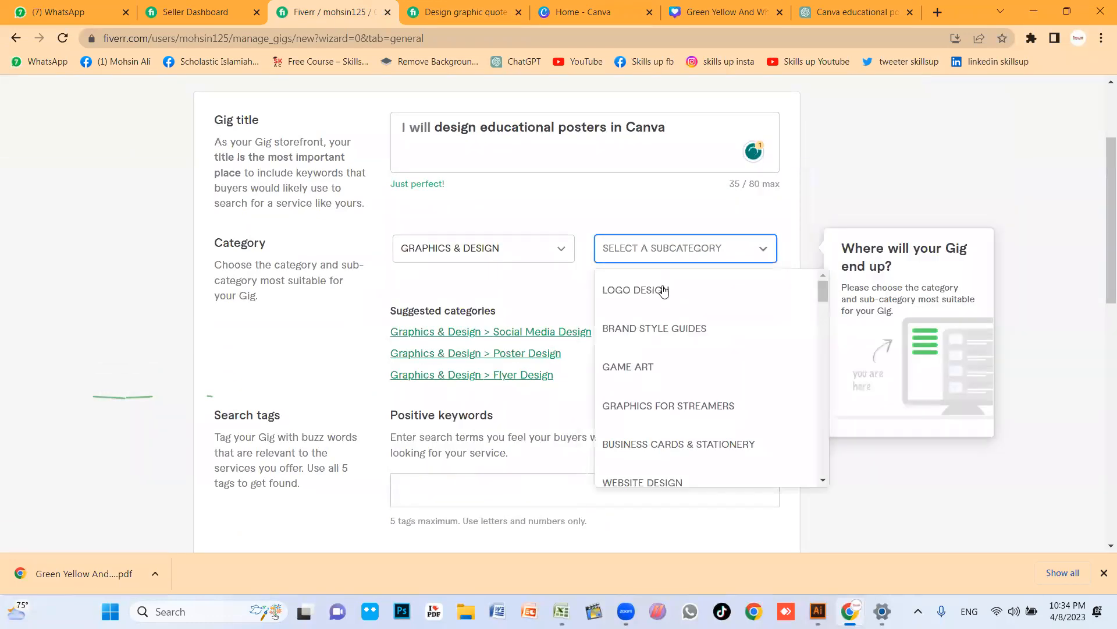
scroll(655, 330, "down", 1)
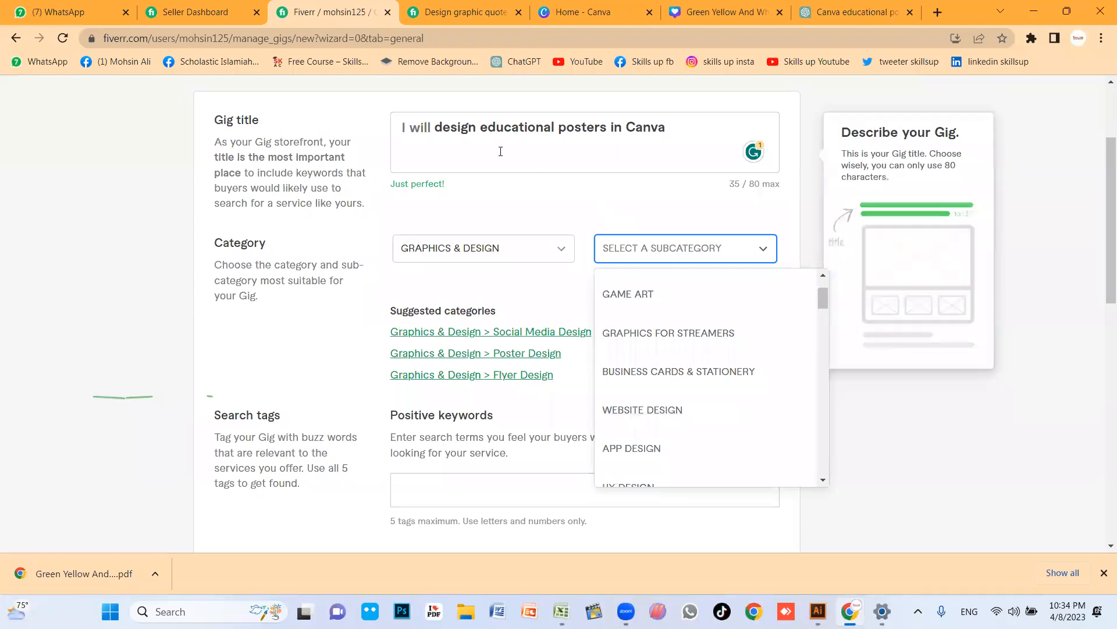
scroll(660, 367, "down", 3)
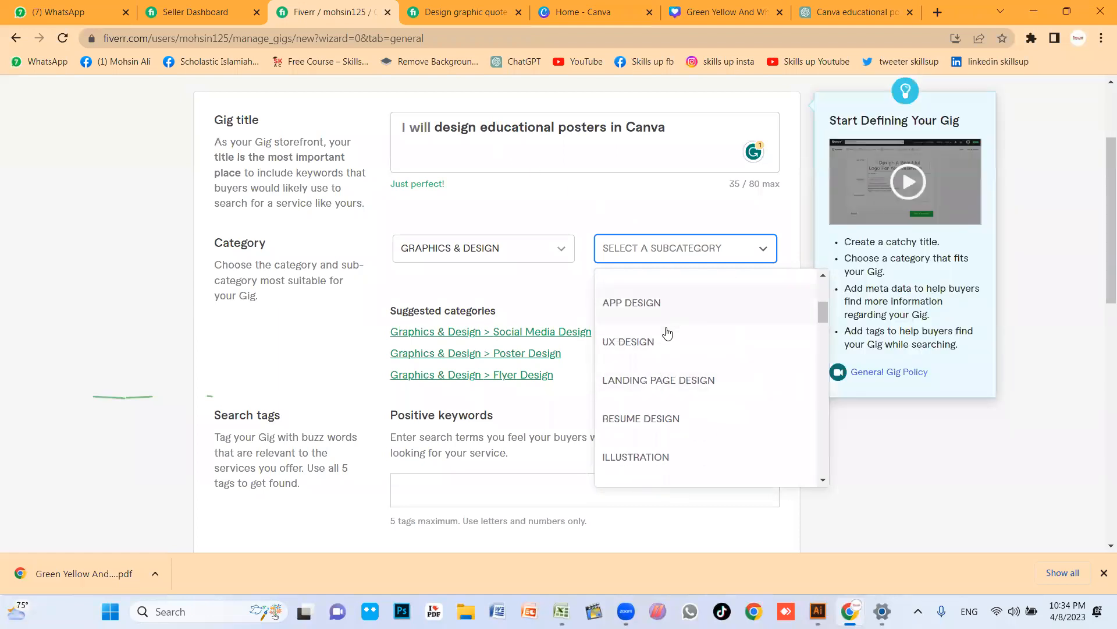
scroll(667, 390, "down", 2)
scroll(670, 411, "down", 2)
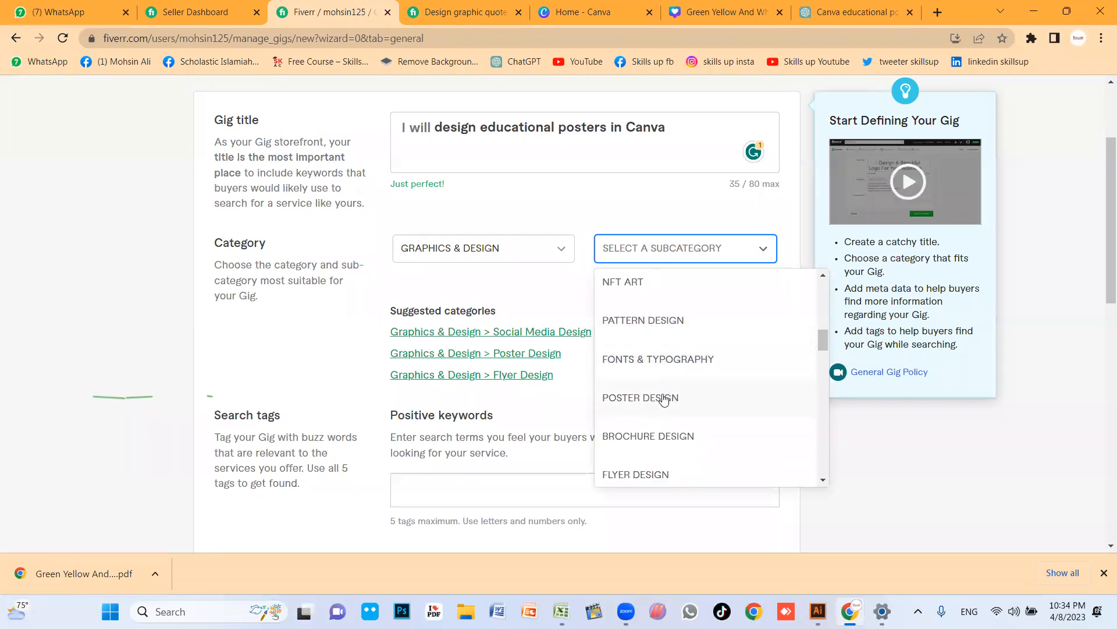
left_click(650, 399)
- Choose Promotional as the purpose of the posters in the gig metadata
scroll(640, 319, "down", 3)
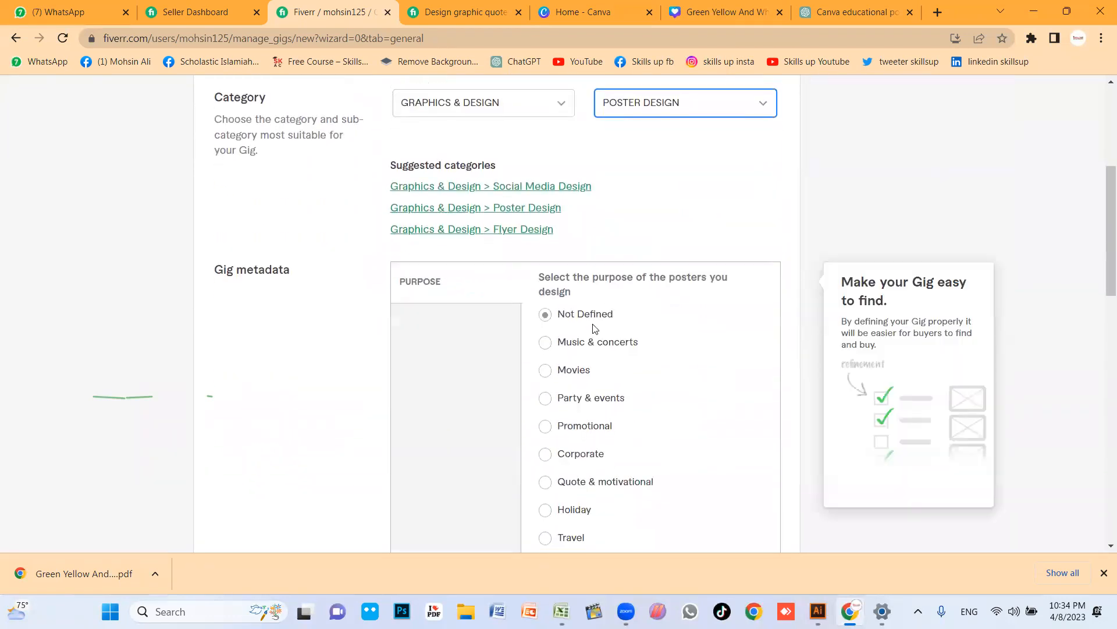
scroll(546, 274, "up", 1)
scroll(551, 316, "down", 1)
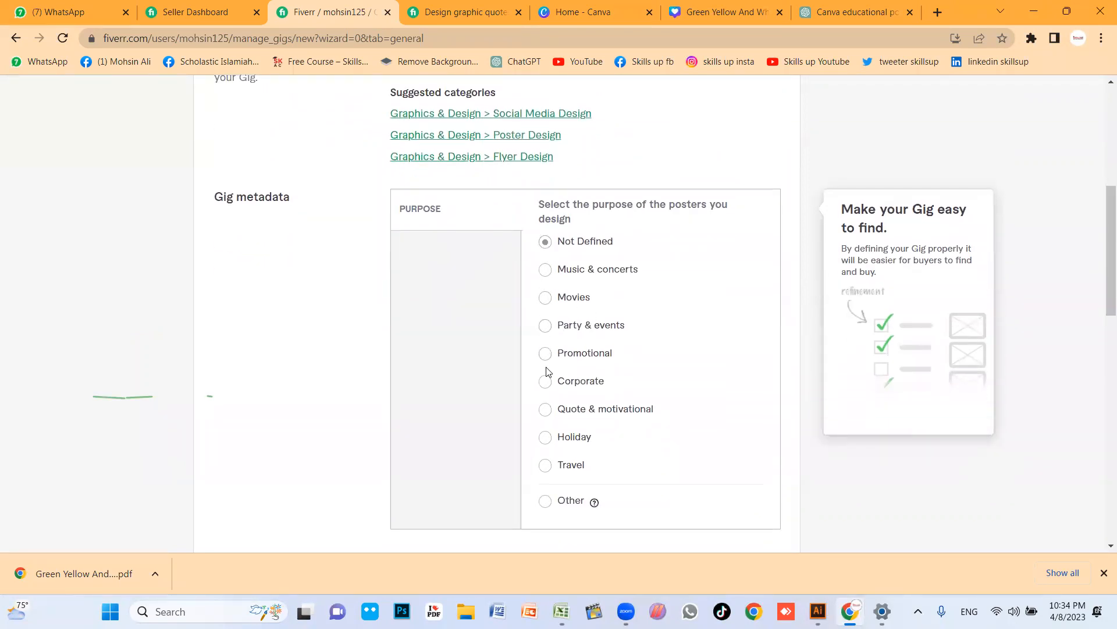
left_click(545, 326)
left_click(547, 359)
- Add "educational" and "education" as positive keywords in the gig's search tags
scroll(539, 392, "down", 5)
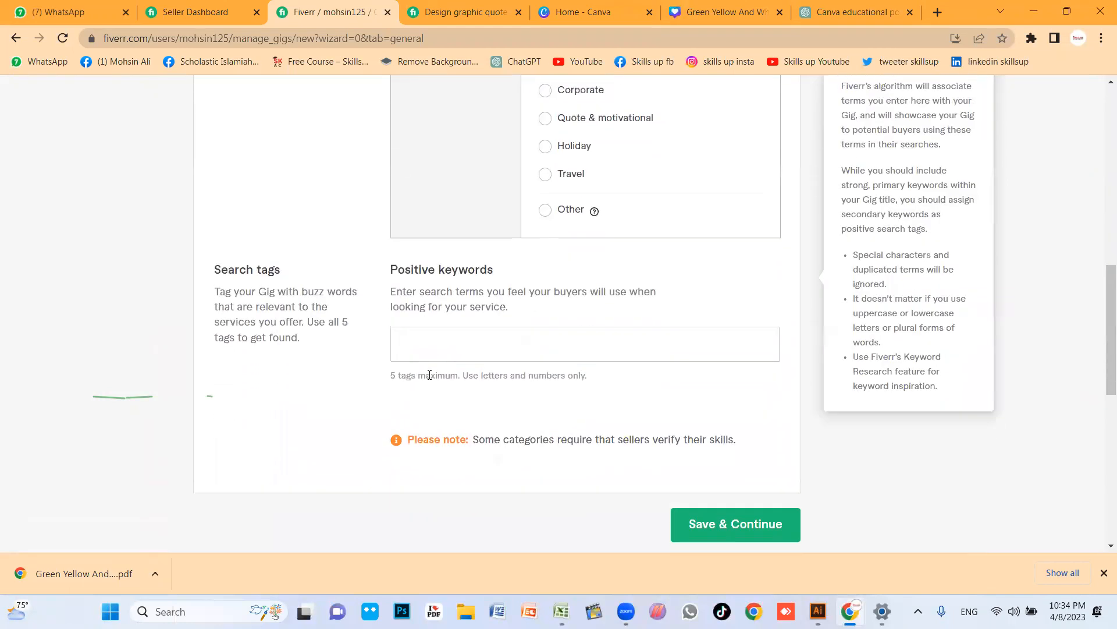
left_click(444, 343)
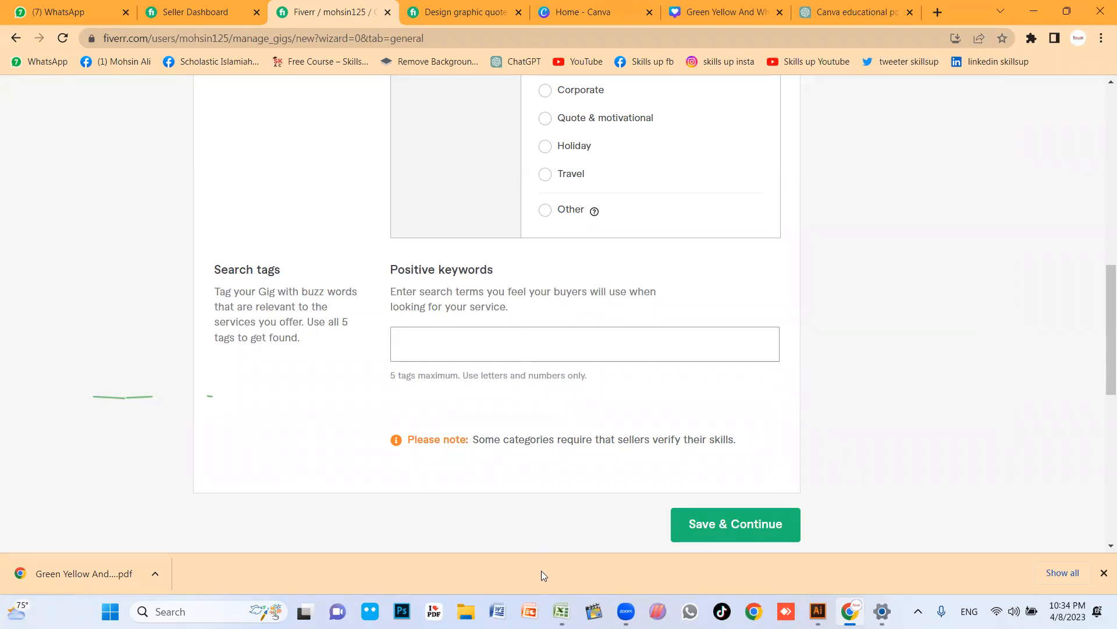
left_click(441, 349)
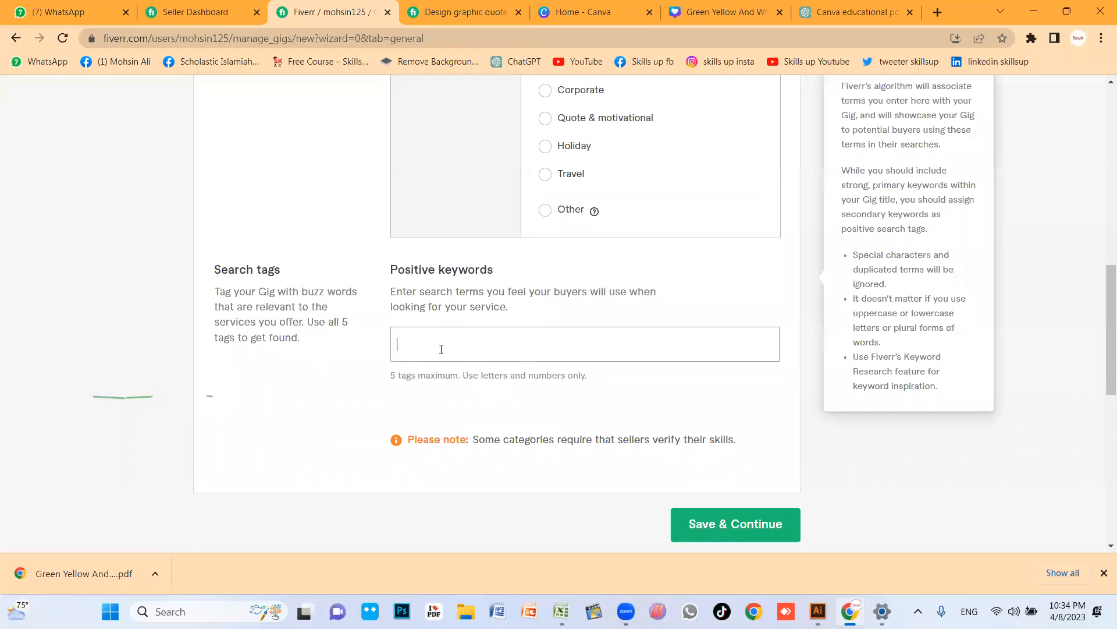
scroll(442, 349, "up", 10)
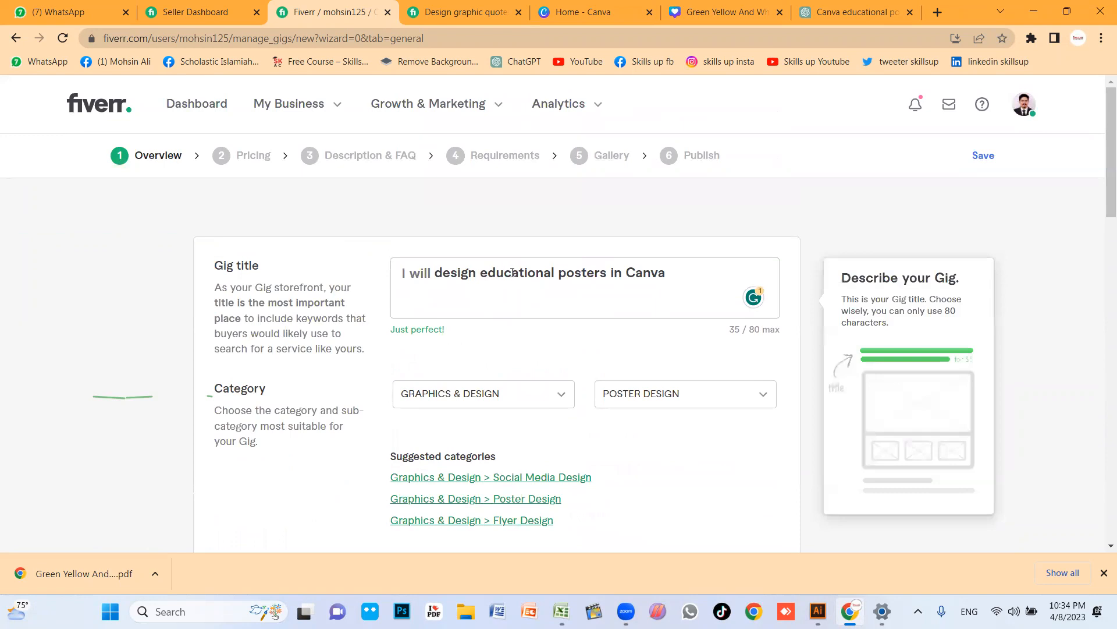
scroll(512, 324, "down", 13)
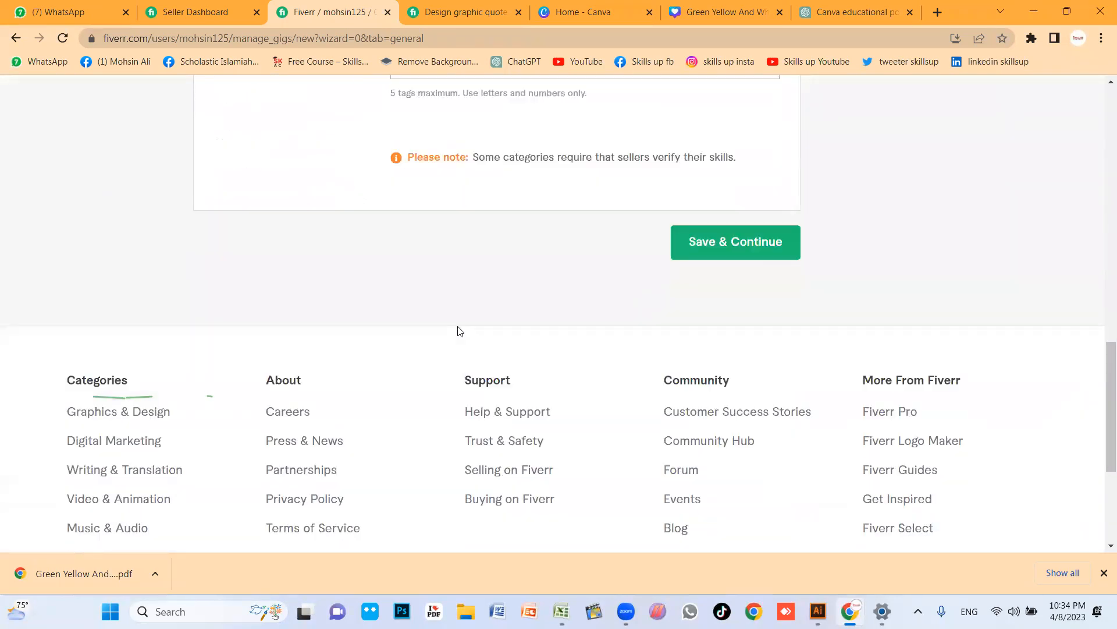
scroll(460, 320, "up", 3)
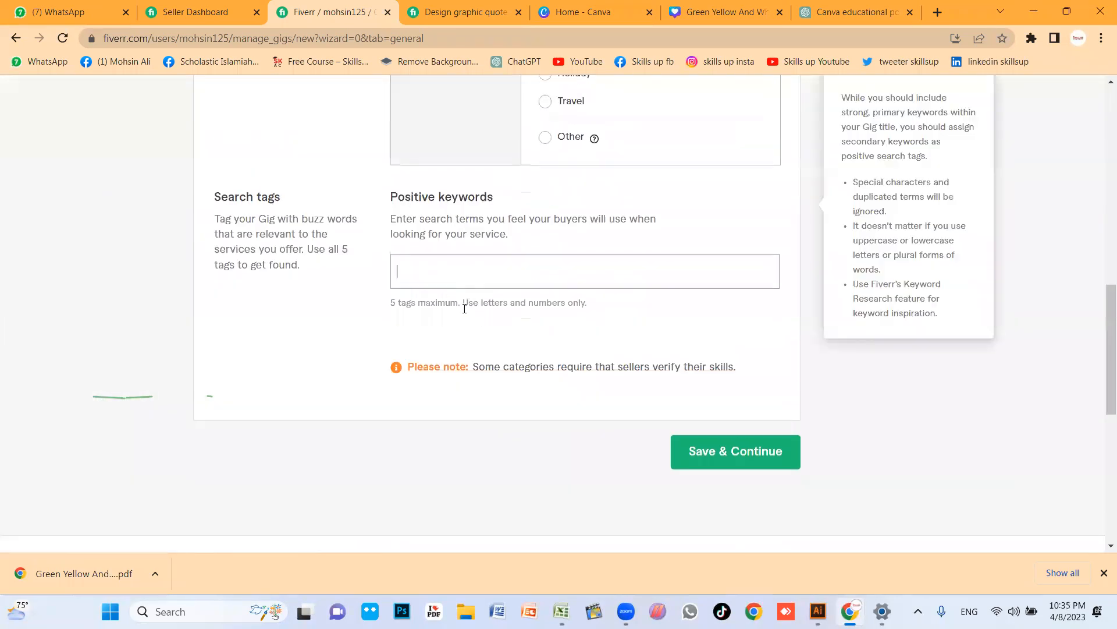
left_click(474, 264)
type("education")
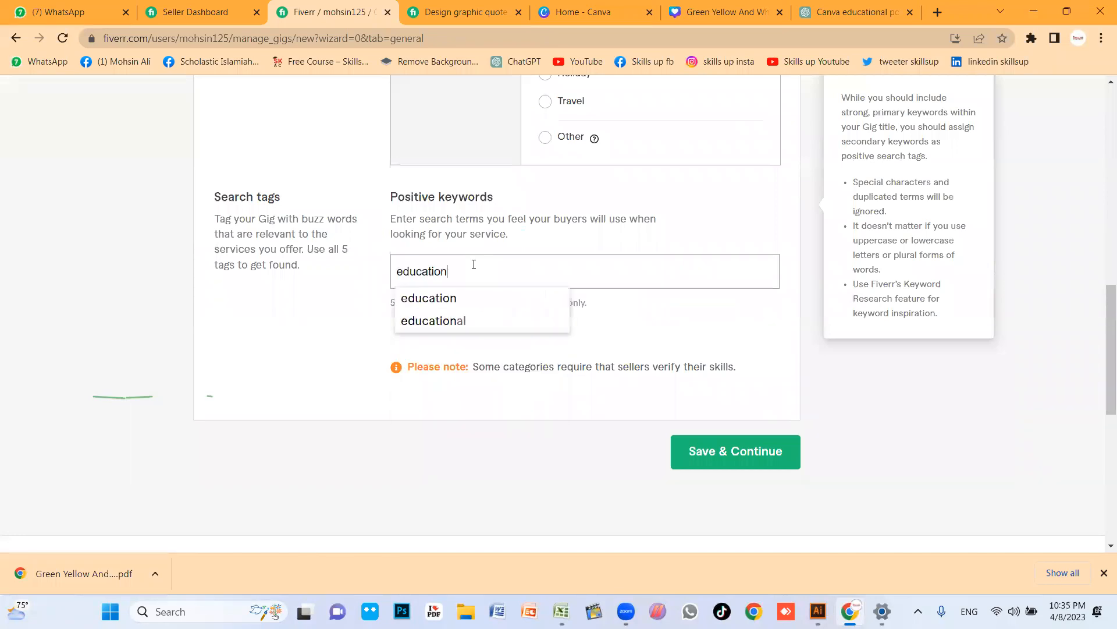
left_click(459, 319)
type("education")
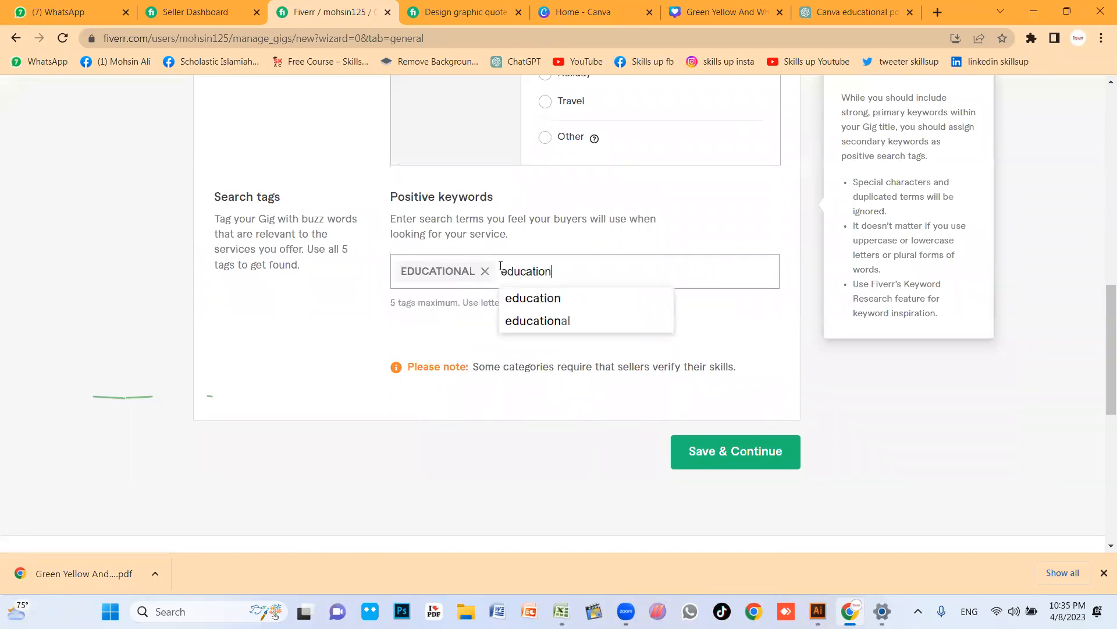
left_click(532, 299)
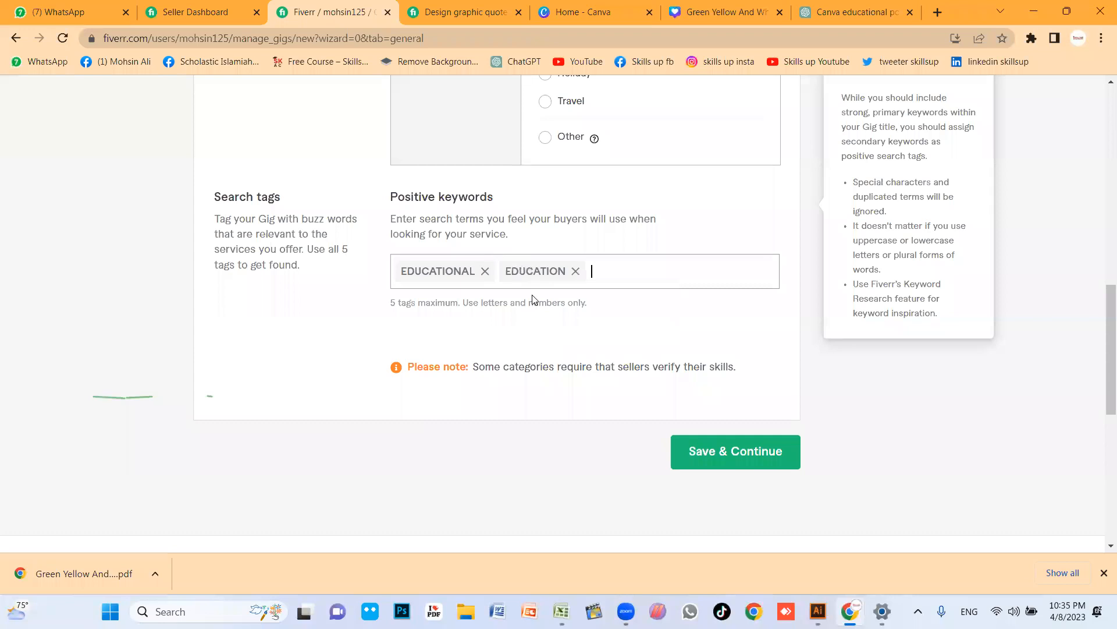
- Add the suggested tags "academic" and "school work" to the positive keywords
type("academy")
key("BackSpace")
left_click(615, 302)
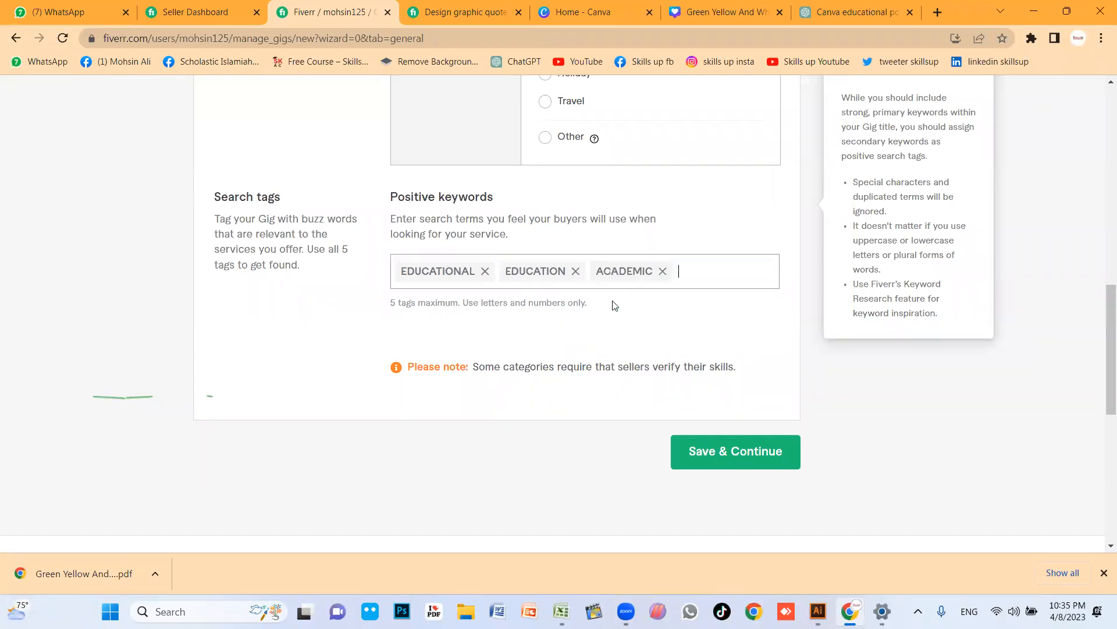
type("school")
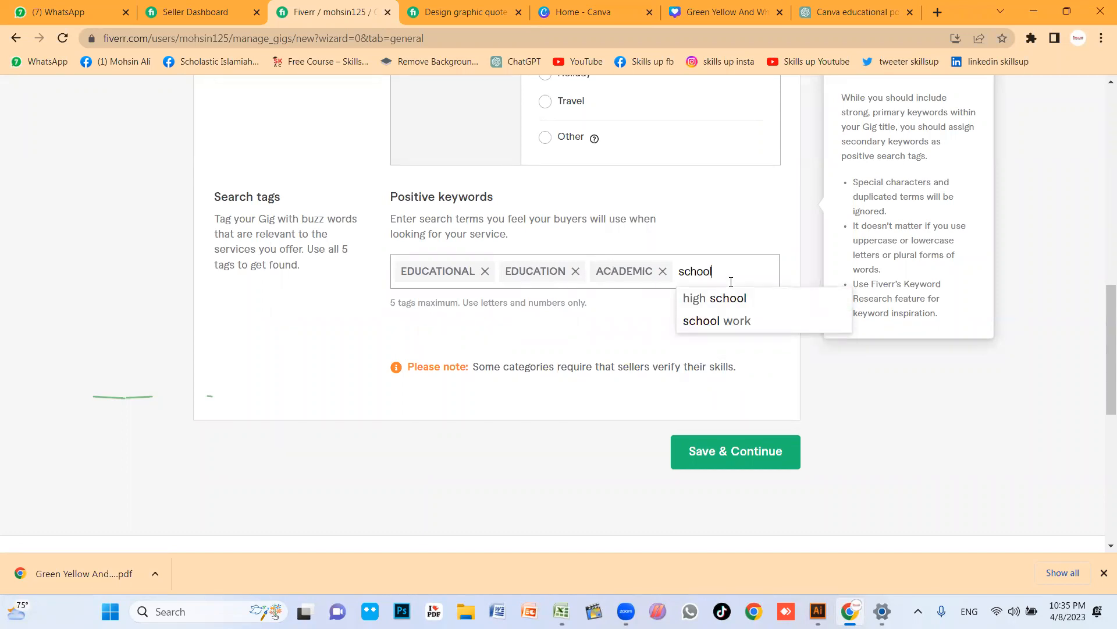
left_click(737, 320)
- Try "poster" and "canvas" as the fifth positive keyword, clearing each entry
type("poster")
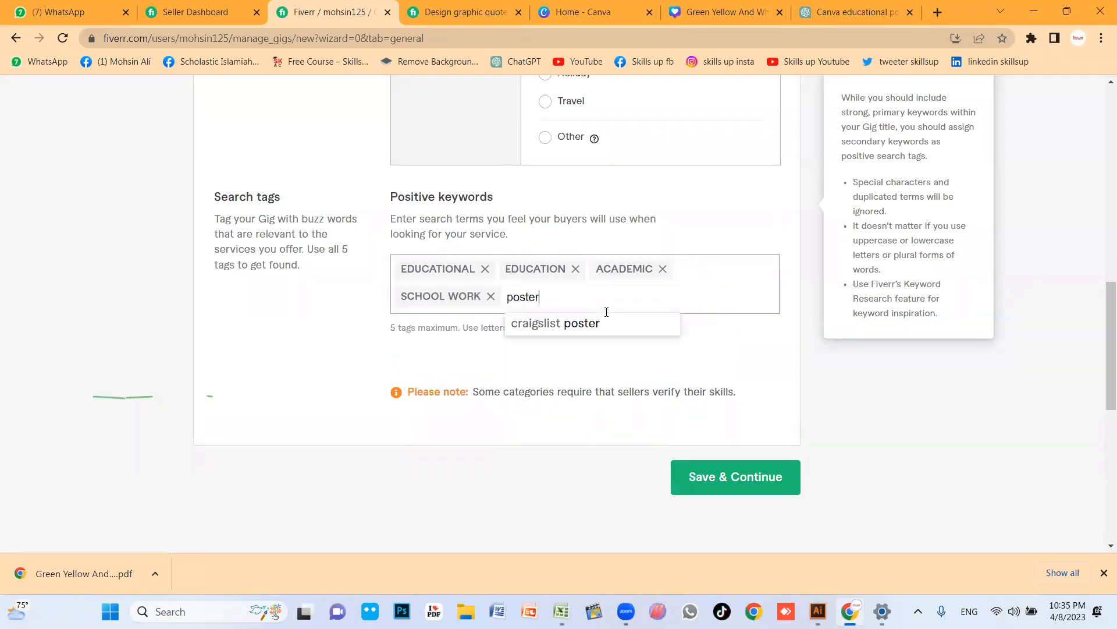
key("BackSpace")
key("BackSpace")
key("BackSpace")
key("BackSpace")
key("BackSpace")
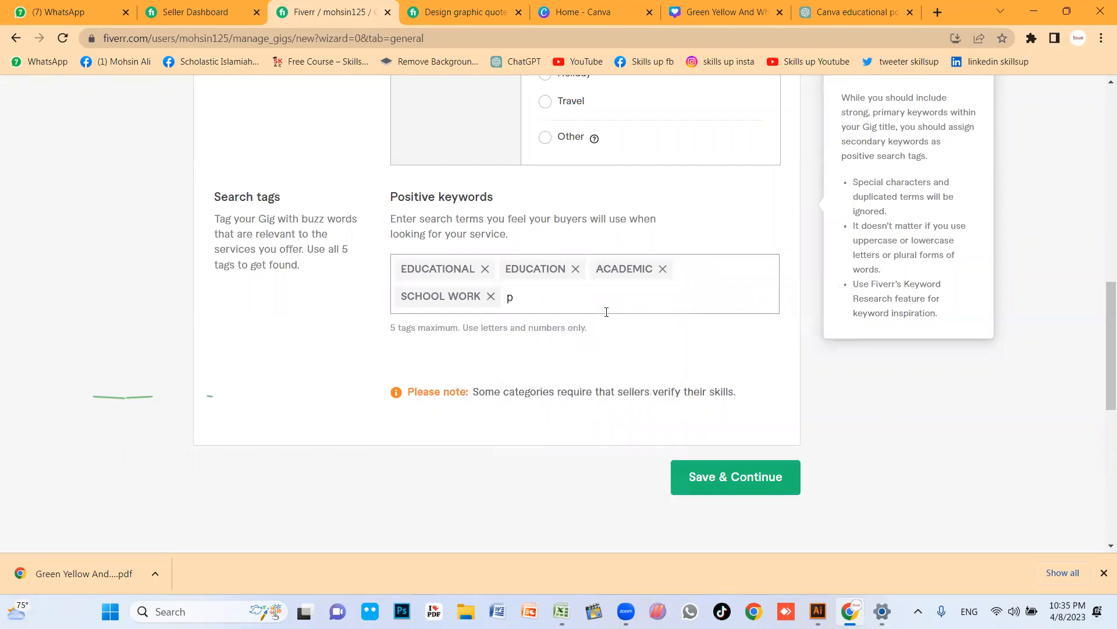
type("ca")
type("nva")
type("s")
key("BackSpace")
key("BackSpace")
key("BackSpace")
key("BackSpace")
key("BackSpace")
key("BackSpace")
type("poster")
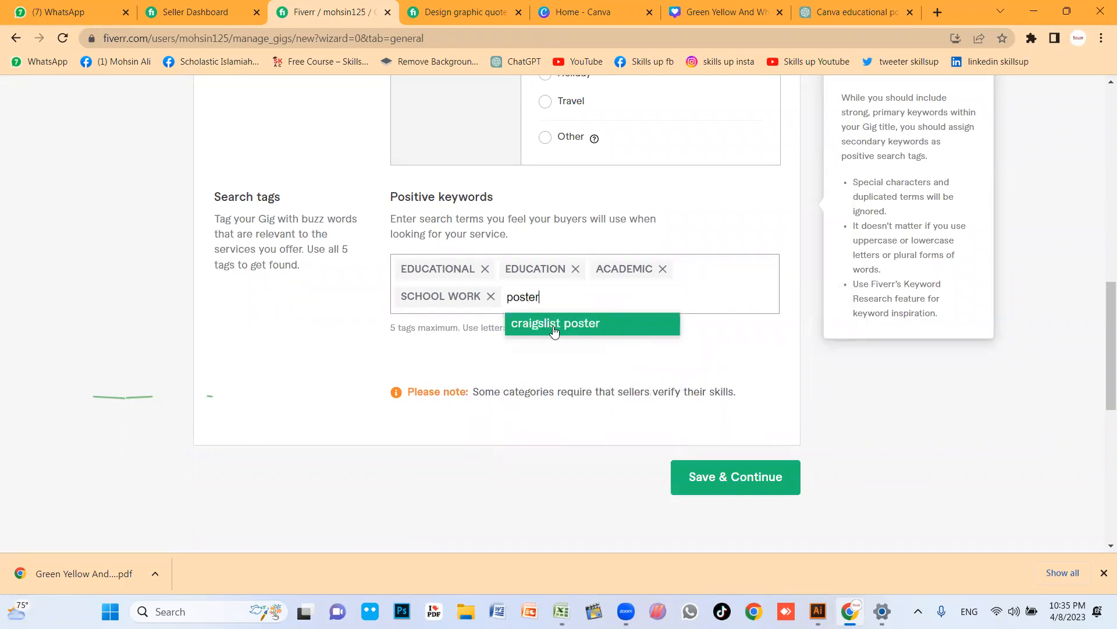
key("BackSpace")
key("BackSpace")
key("BackSpace")
key("BackSpace")
key("BackSpace")
key("BackSpace")
- Look up "design" keywords, add "brochure design" as the fifth search tag, and save the overview to continue to pricing
type("design")
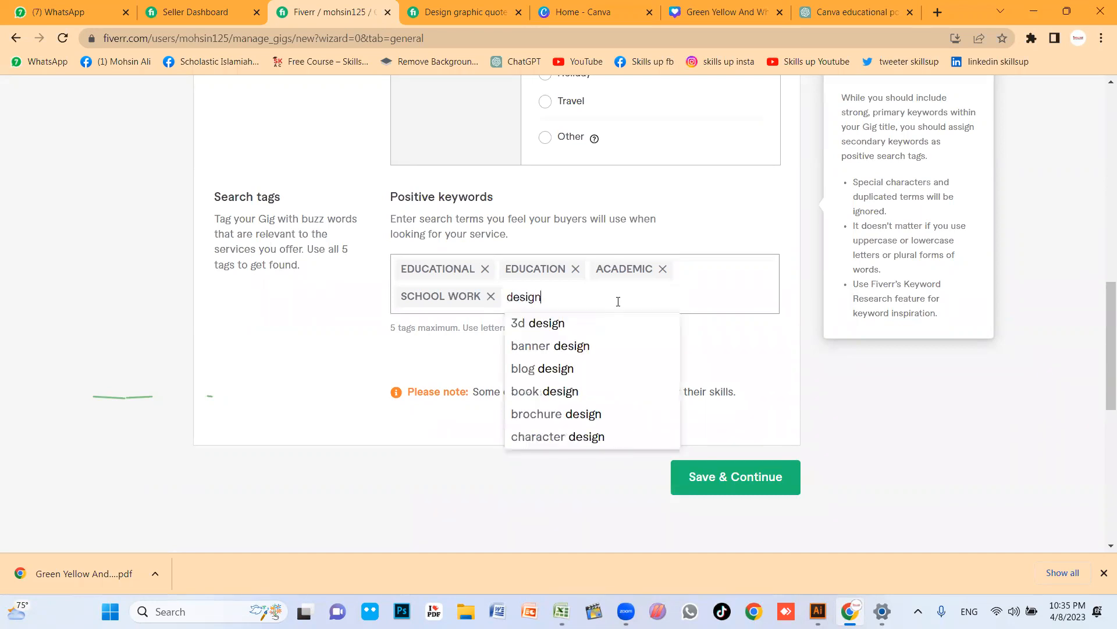
scroll(574, 392, "down", 1)
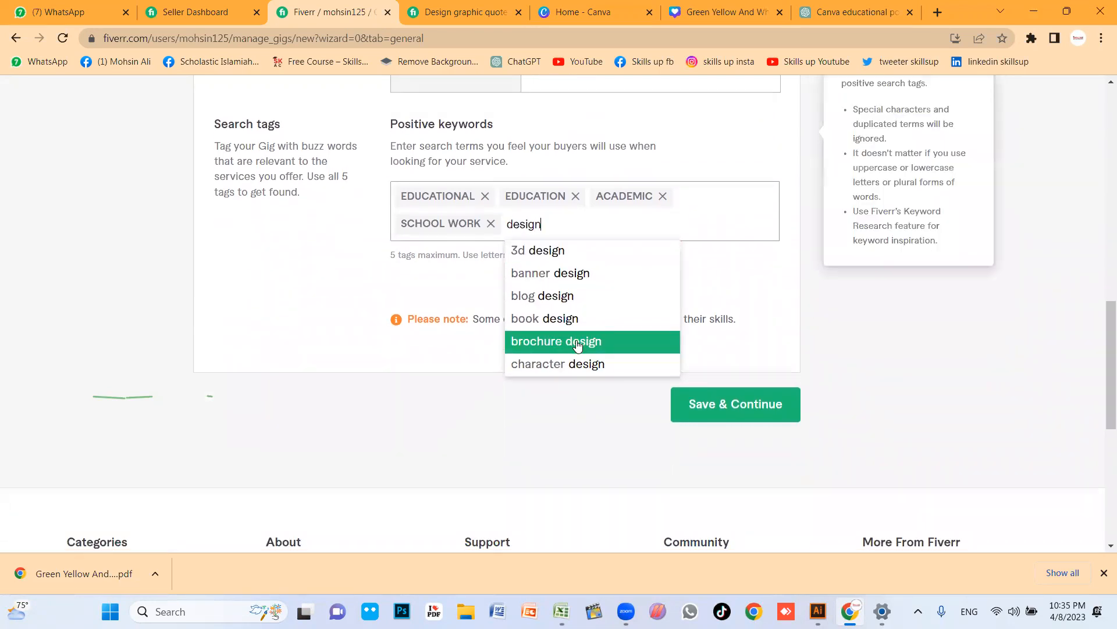
left_click(578, 346)
scroll(518, 317, "up", 2)
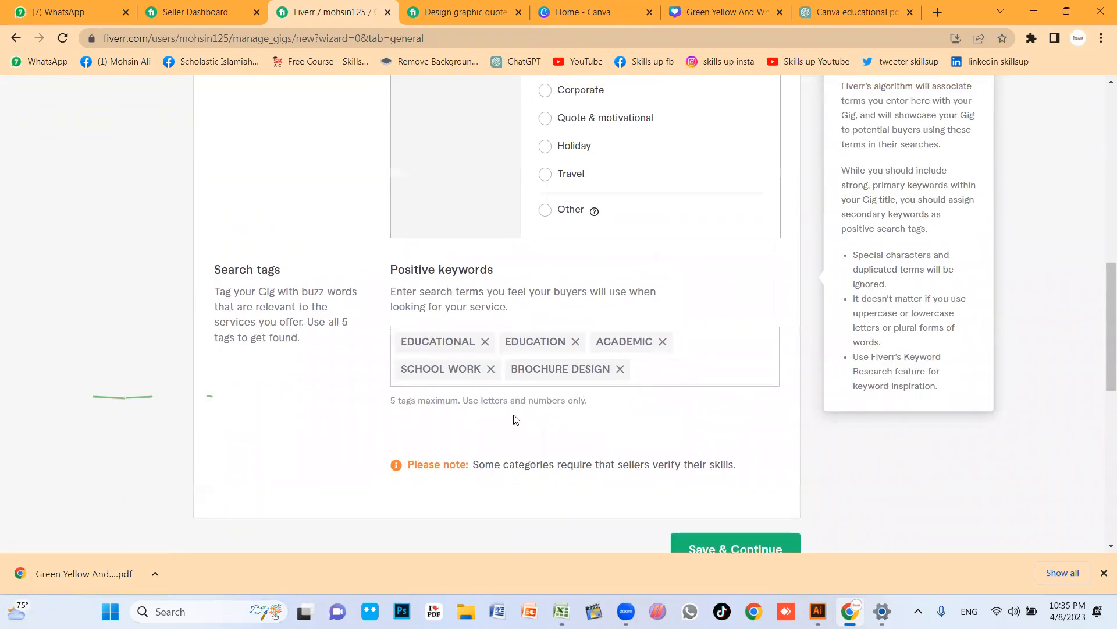
scroll(693, 411, "down", 2)
left_click(776, 479)
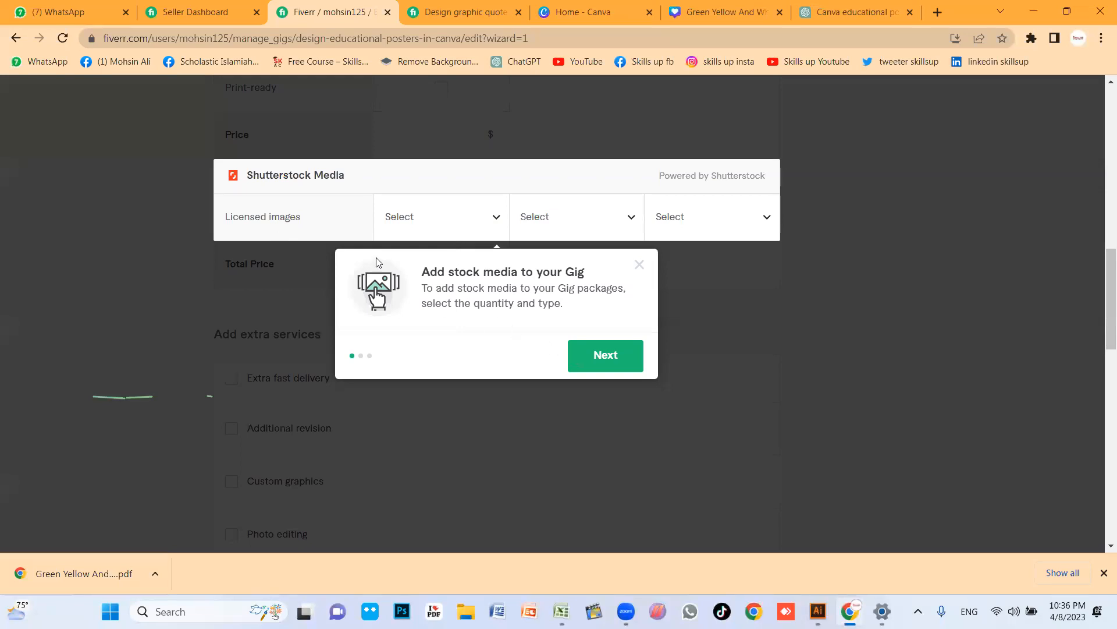
- Go through the stock media introduction on the pricing page and dismiss it
left_click(597, 356)
left_click(605, 355)
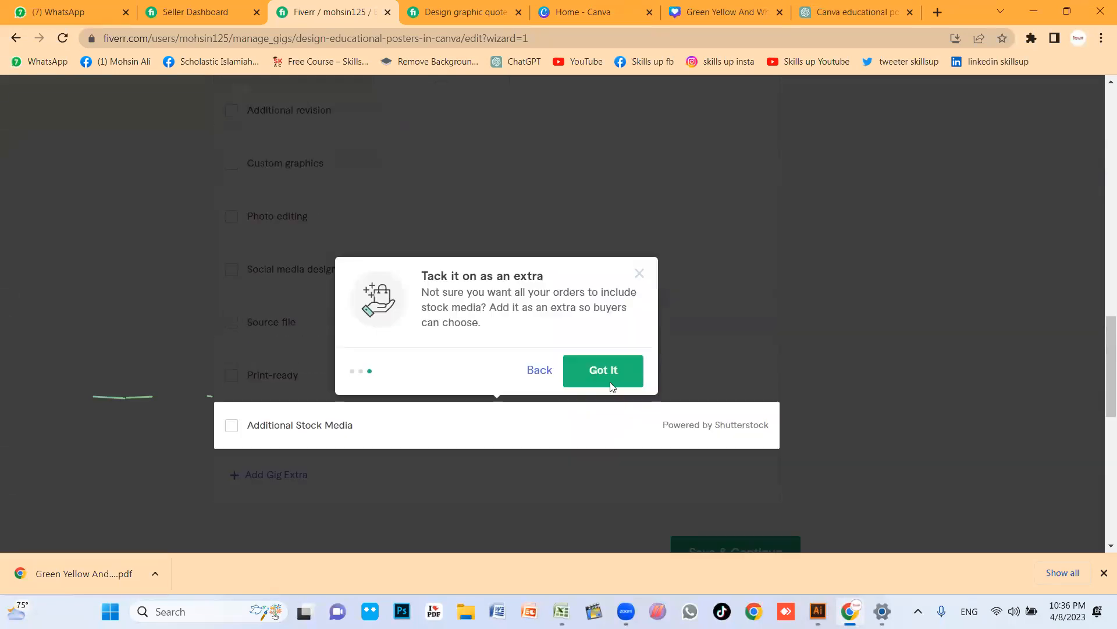
left_click(609, 355)
- Enable package offers in Scope & Pricing so Basic, Standard and Premium can be filled in
scroll(408, 306, "up", 20)
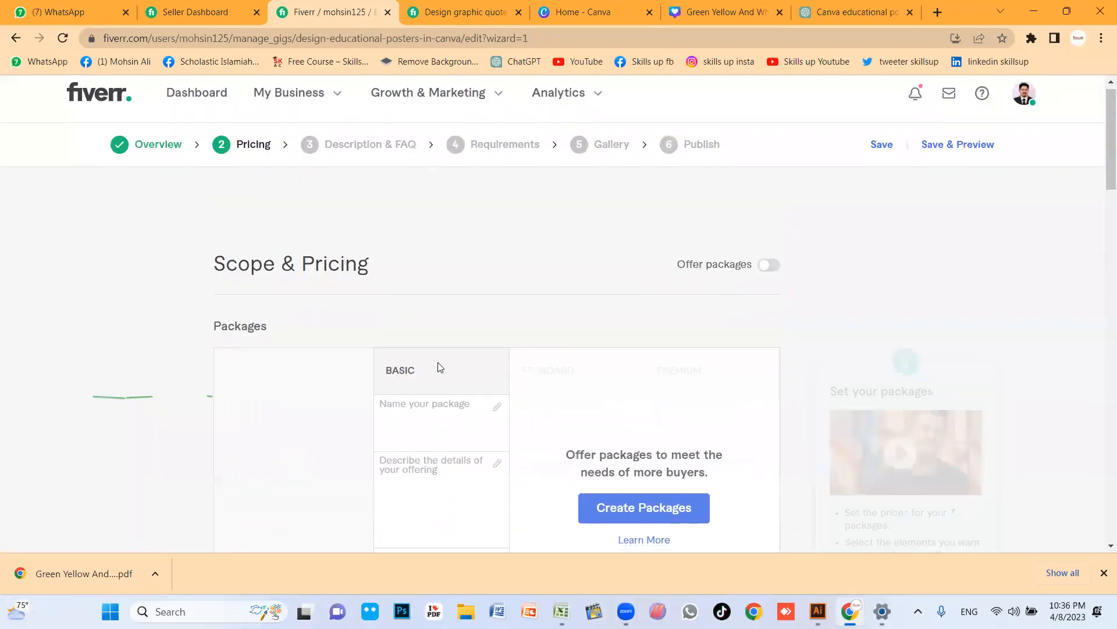
scroll(434, 396, "down", 1)
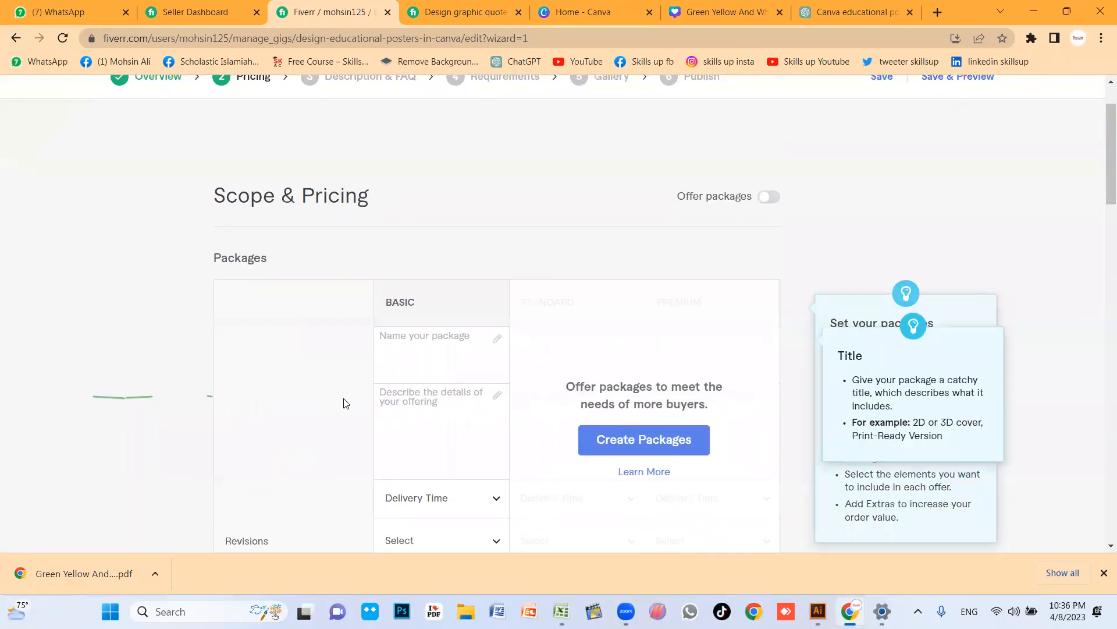
left_click(770, 198)
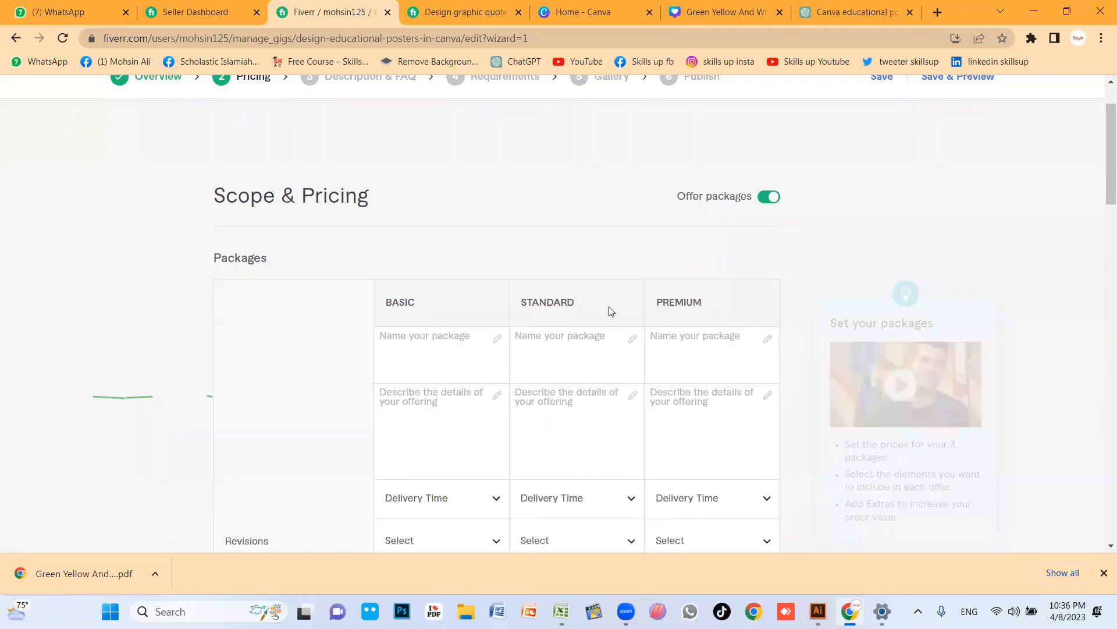
- Name the Basic, Standard and Premium packages "Bronze", "silver" and "Gold"
scroll(396, 297, "down", 1)
scroll(576, 284, "down", 1)
left_click(445, 218)
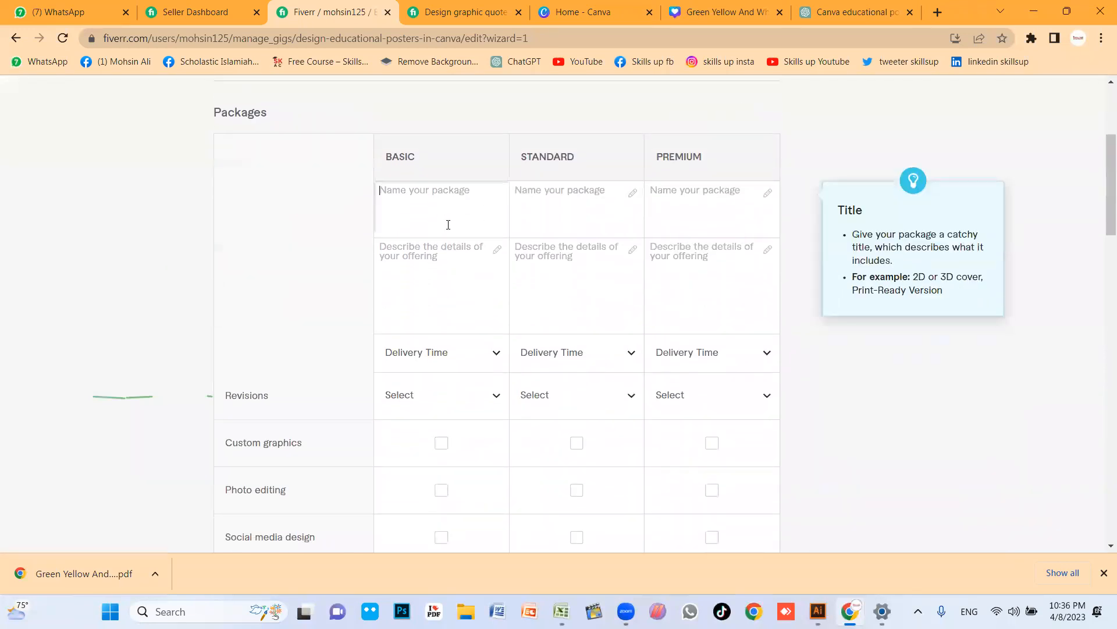
scroll(447, 225, "up", 1)
left_click(569, 281)
left_click(701, 288)
left_click(453, 279)
type("B")
key("BackSpace")
type("Bro")
key("Tab")
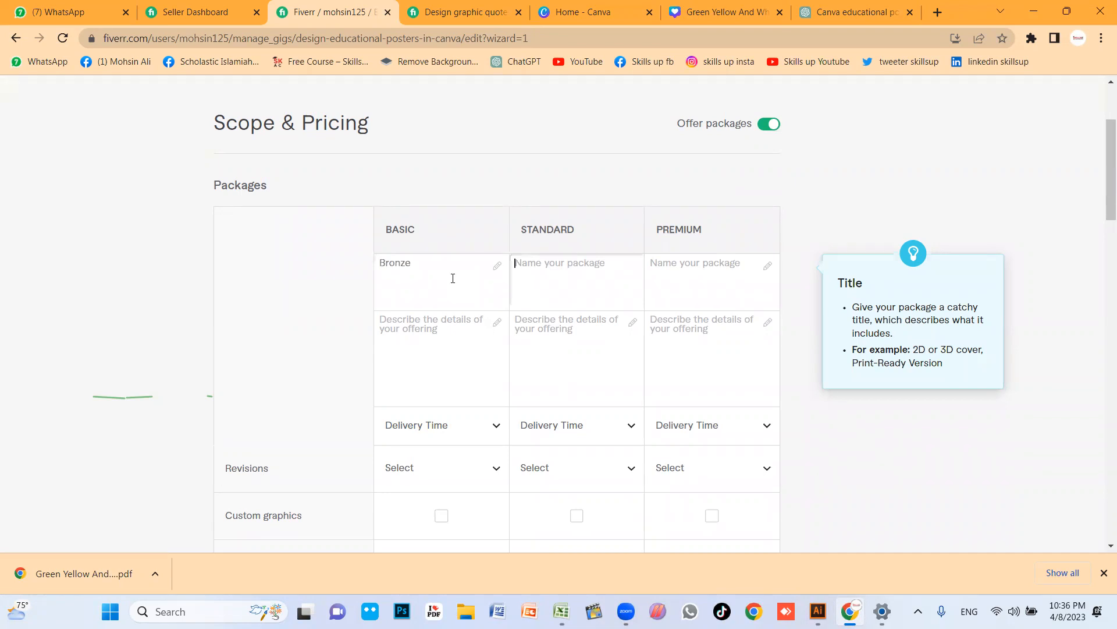
type("silver")
key("Tab")
type("G")
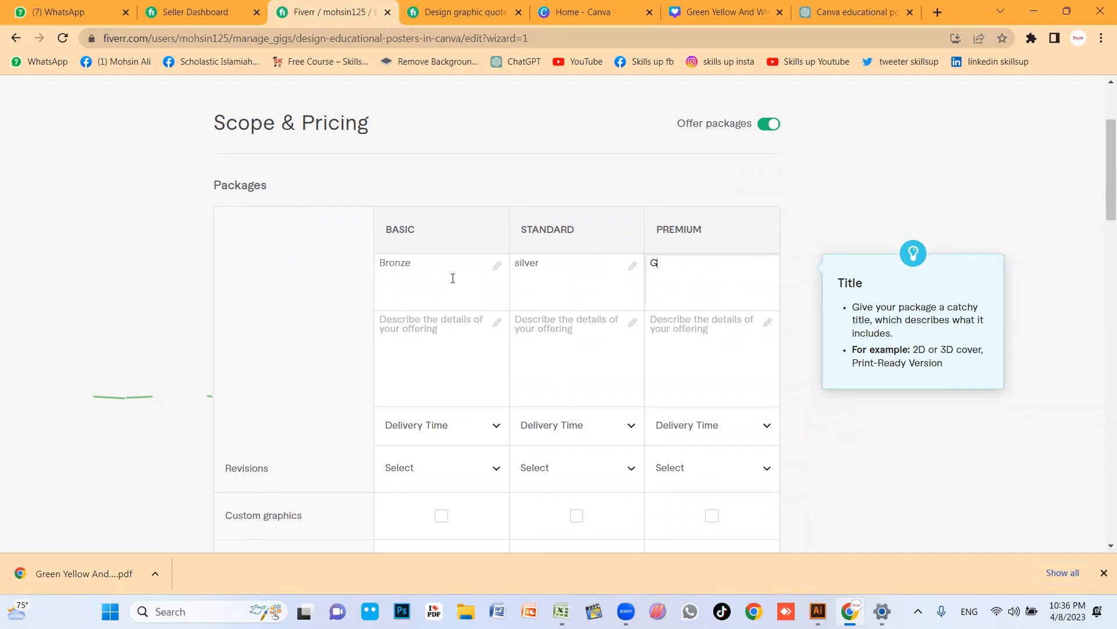
left_click(431, 320)
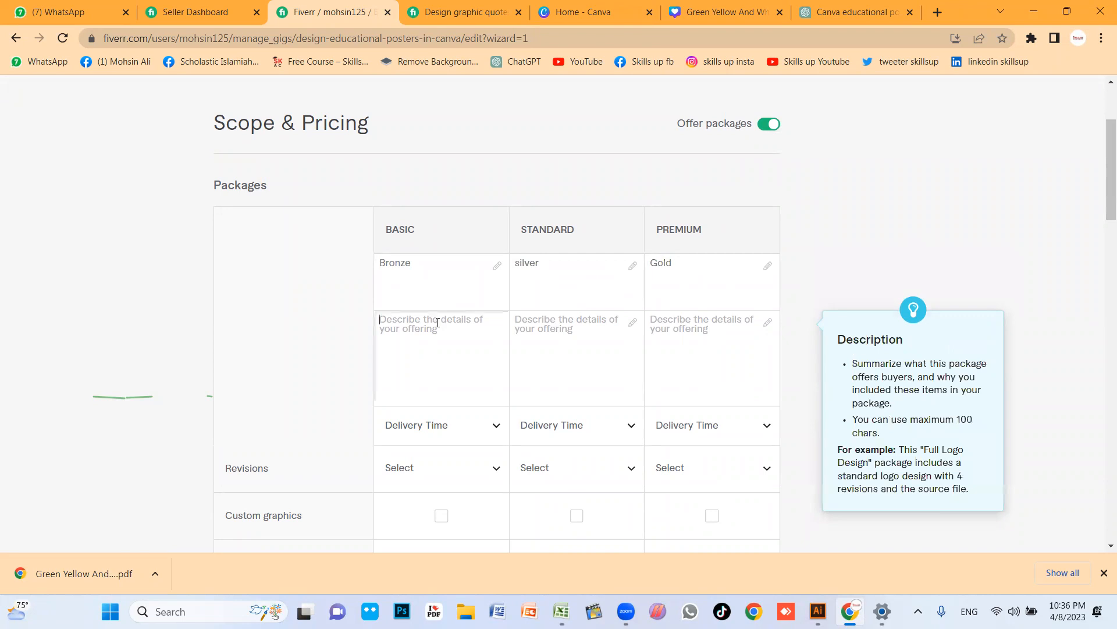
- From the competitor's poster gig, browse Social Media Design and open updateboxdesign's Facebook cover or social media banner gig
left_click(466, 10)
scroll(184, 270, "up", 3)
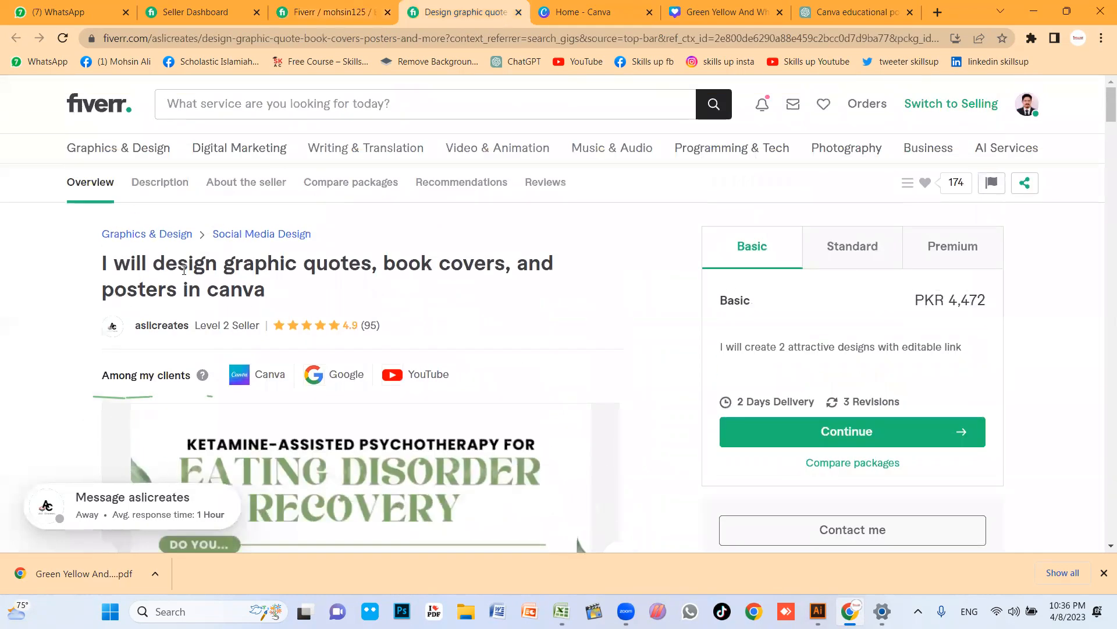
left_click(242, 234)
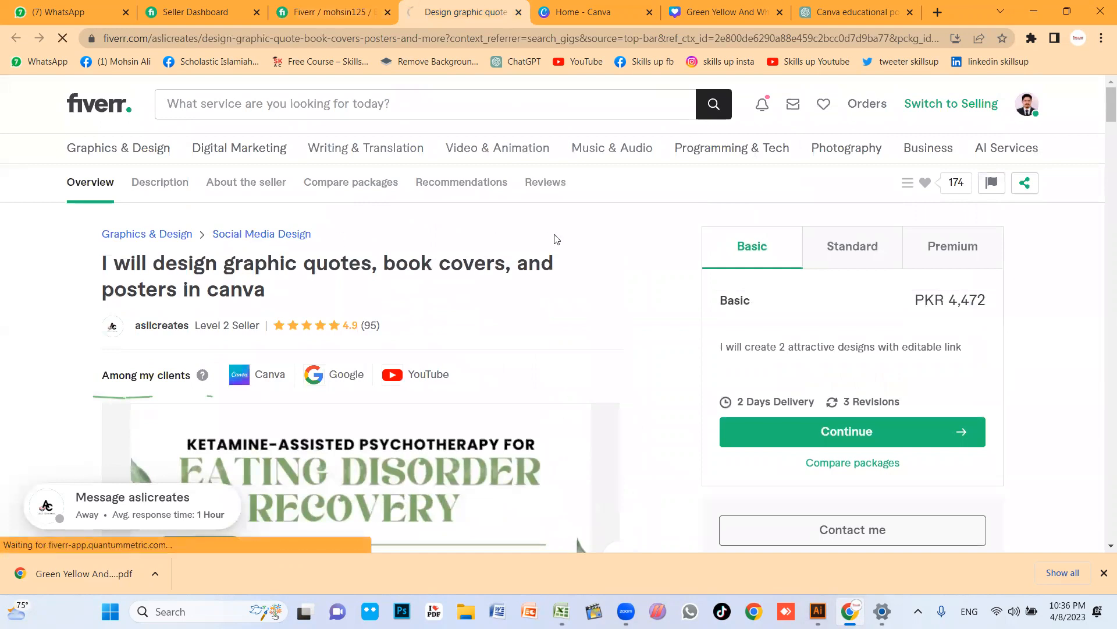
scroll(473, 320, "down", 6)
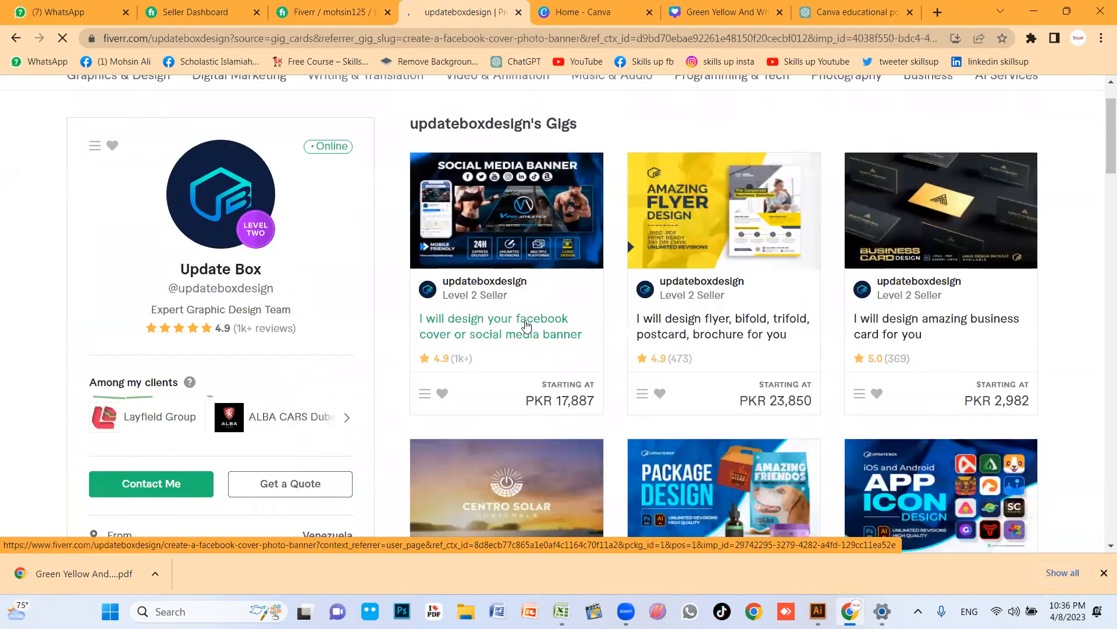
left_click(525, 320)
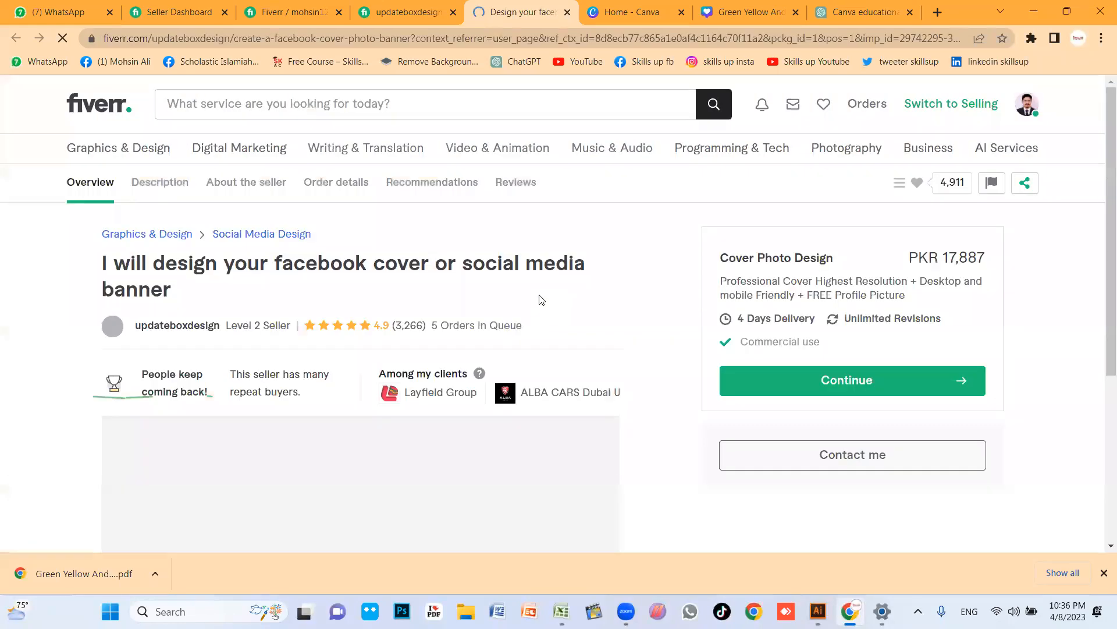
- Examine the Facebook cover gig's images, package summary, description, seller information and order details as a reference
scroll(430, 342, "down", 5)
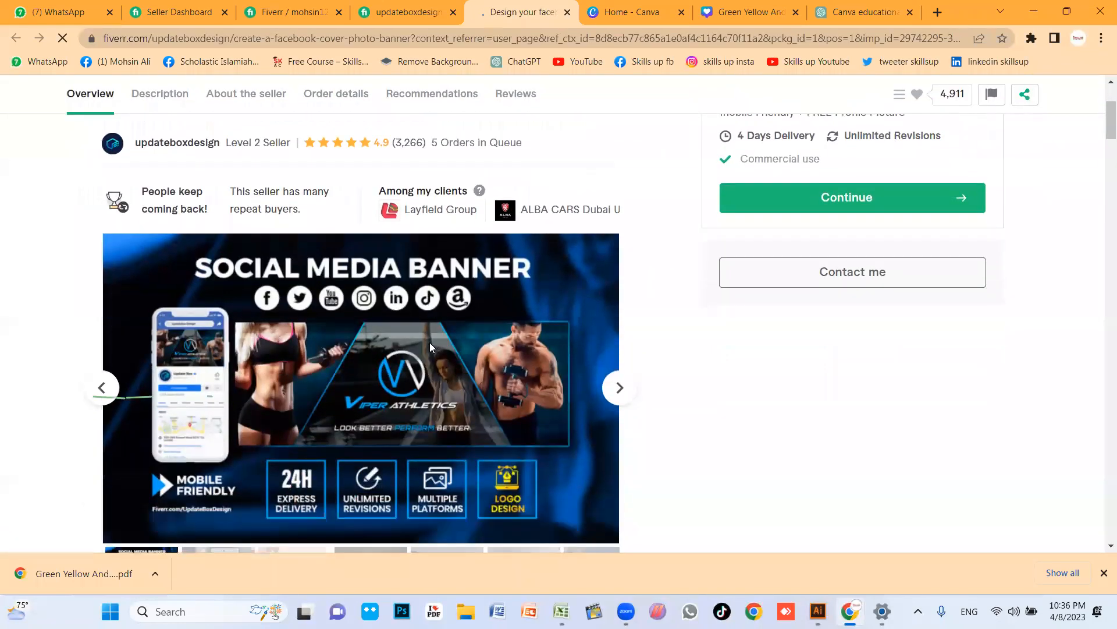
scroll(424, 383, "down", 2)
scroll(324, 407, "up", 7)
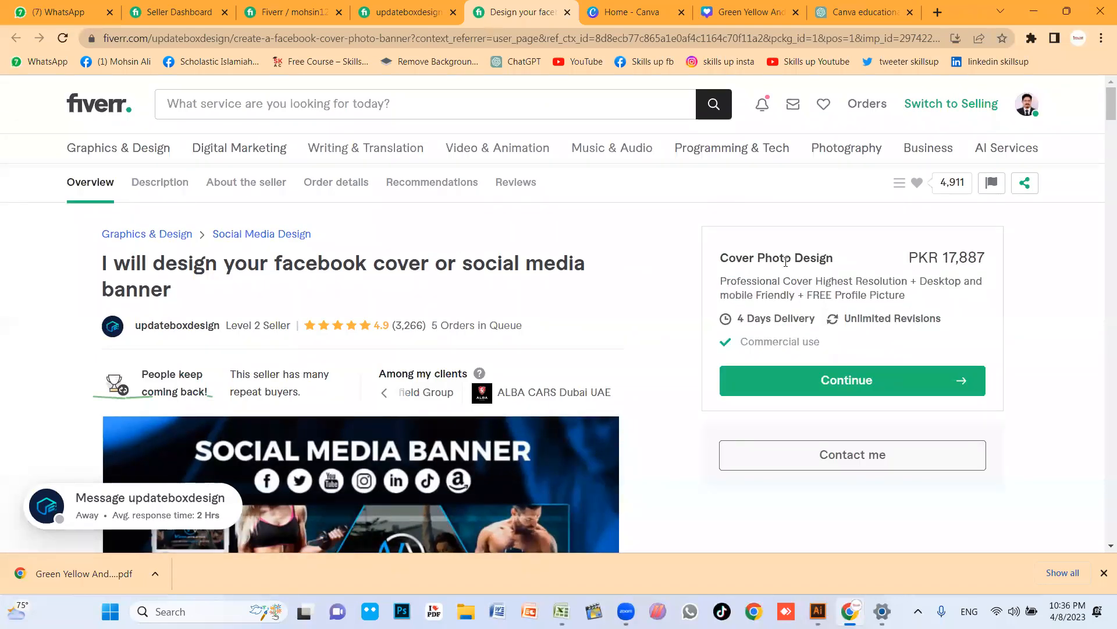
scroll(336, 384, "down", 15)
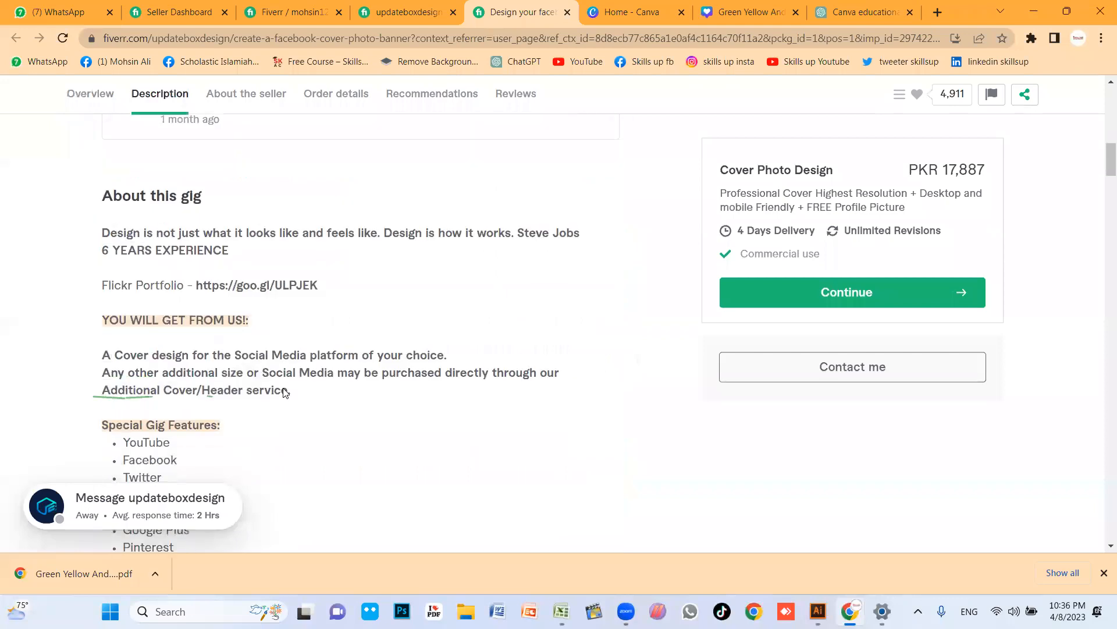
scroll(336, 383, "down", 20)
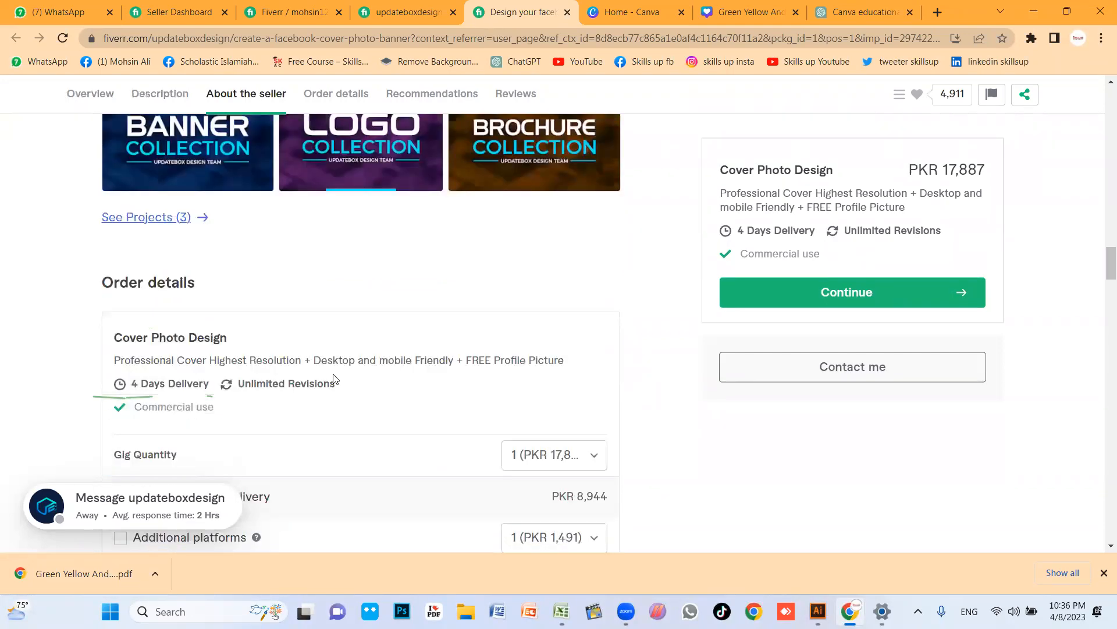
scroll(343, 372, "down", 5)
scroll(402, 361, "up", 6)
scroll(436, 357, "down", 12)
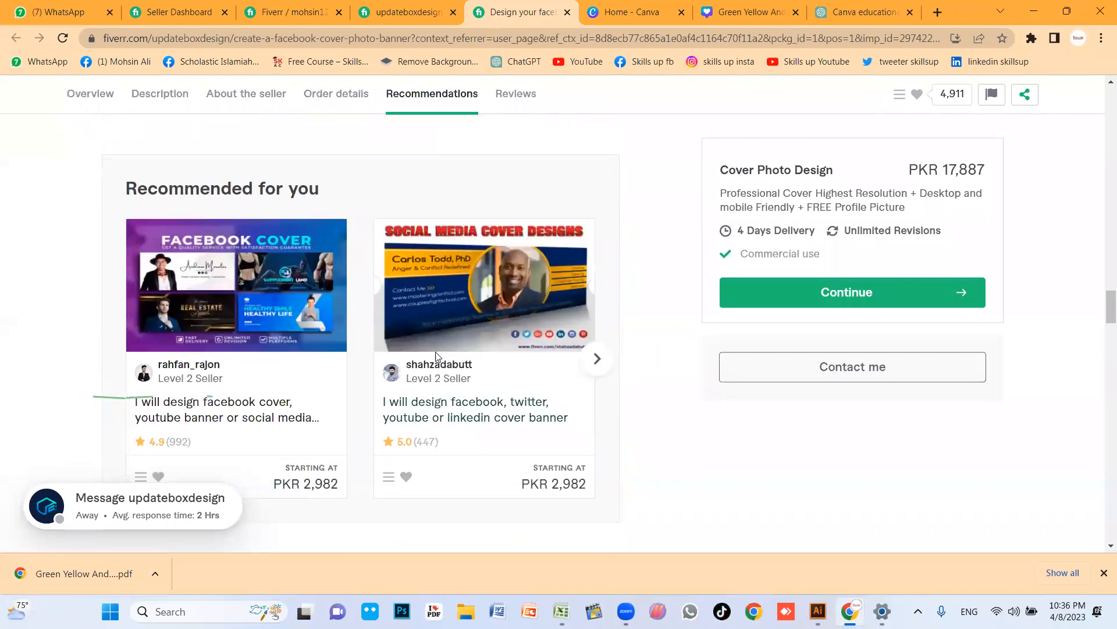
scroll(407, 349, "up", 10)
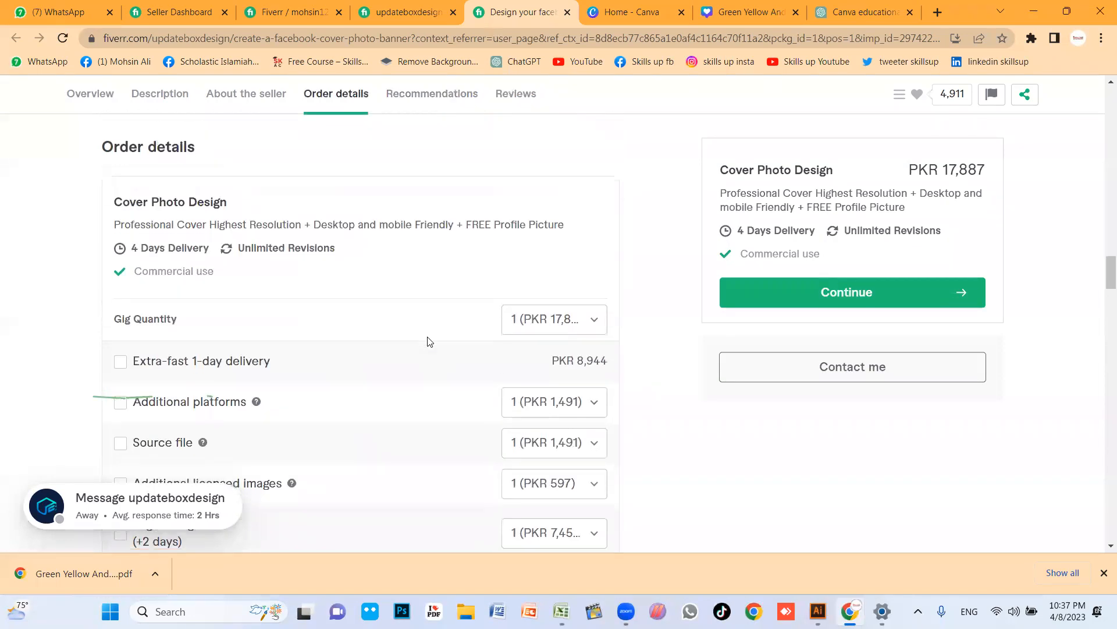
scroll(436, 346, "up", 10)
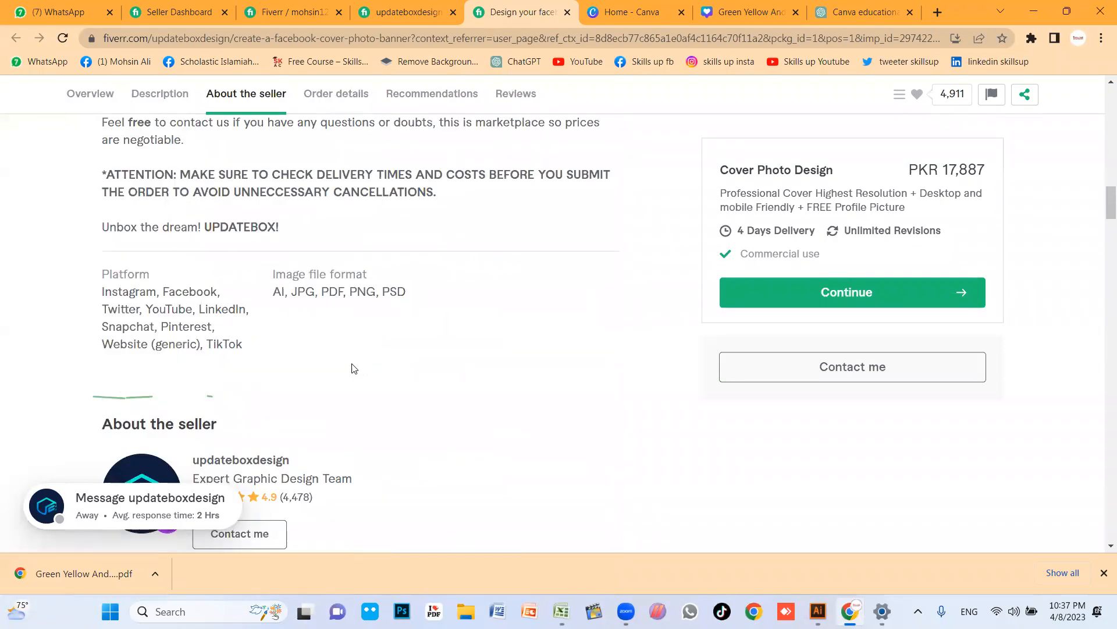
scroll(425, 366, "up", 3)
- Open the banner gig's order options and study how its Basic package description, extras and order summary are written
left_click(848, 292)
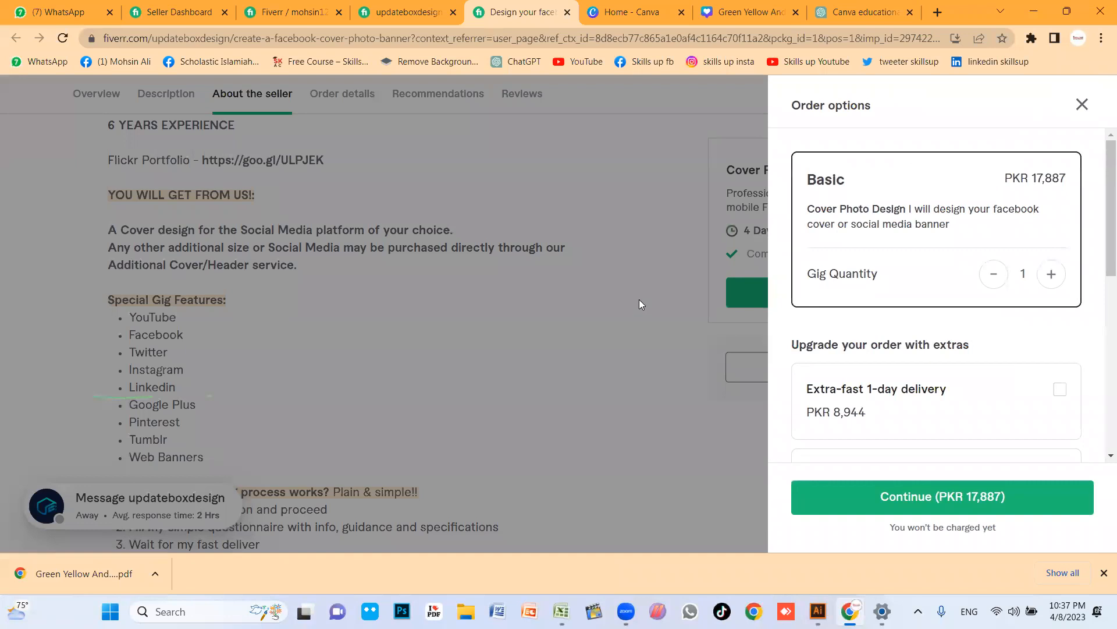
left_click_drag(953, 227, 808, 217)
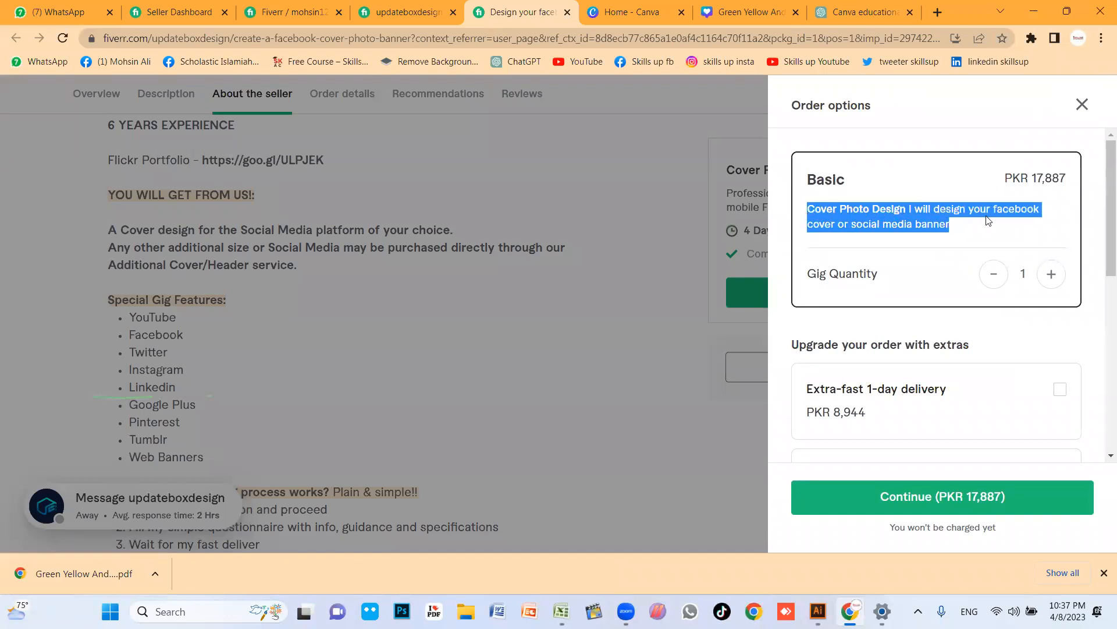
left_click(997, 233)
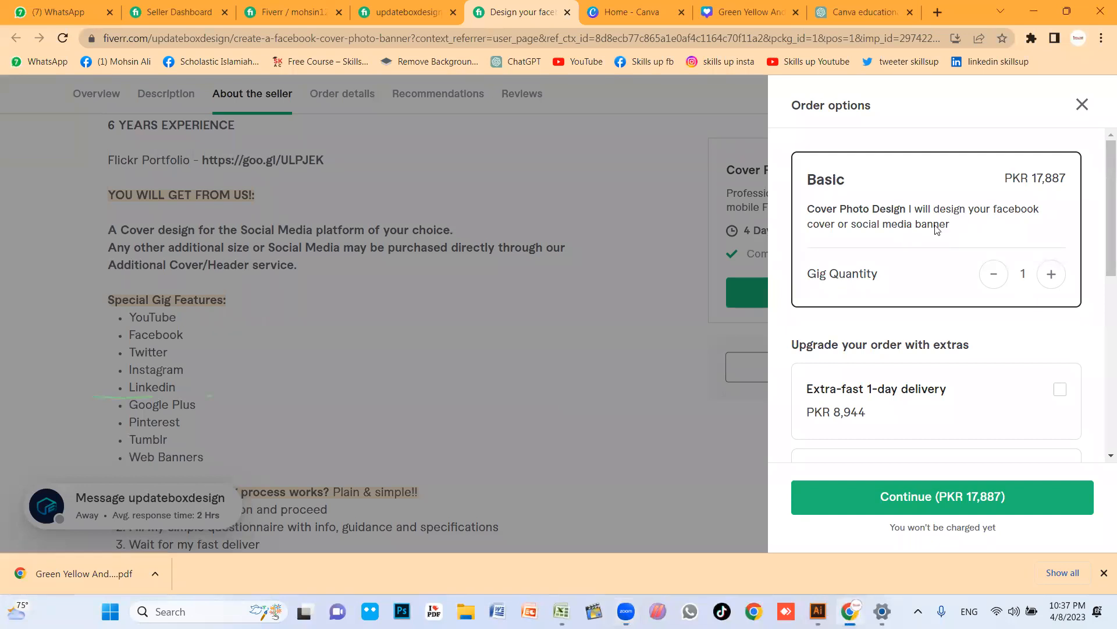
left_click_drag(955, 227, 914, 215)
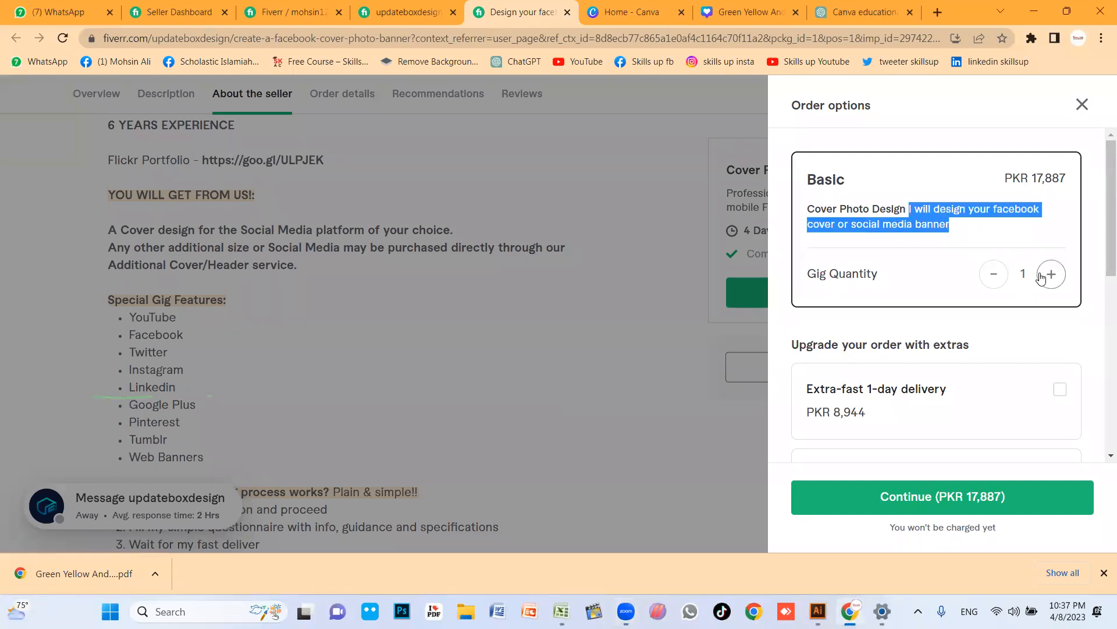
left_click(1017, 242)
scroll(912, 263, "down", 5)
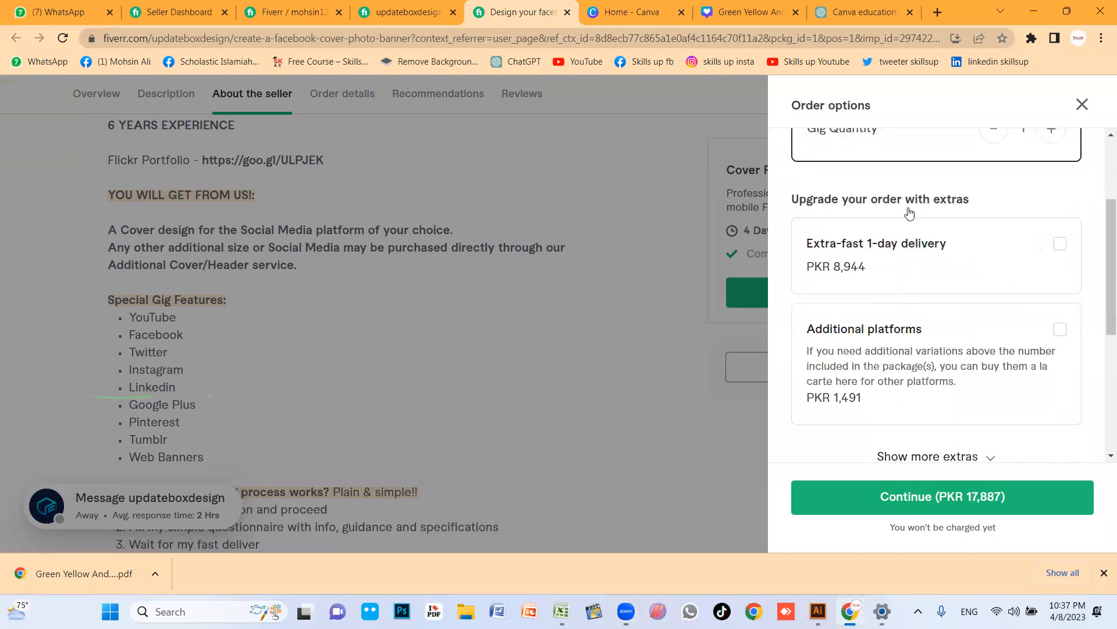
scroll(913, 294, "down", 2)
scroll(919, 323, "up", 8)
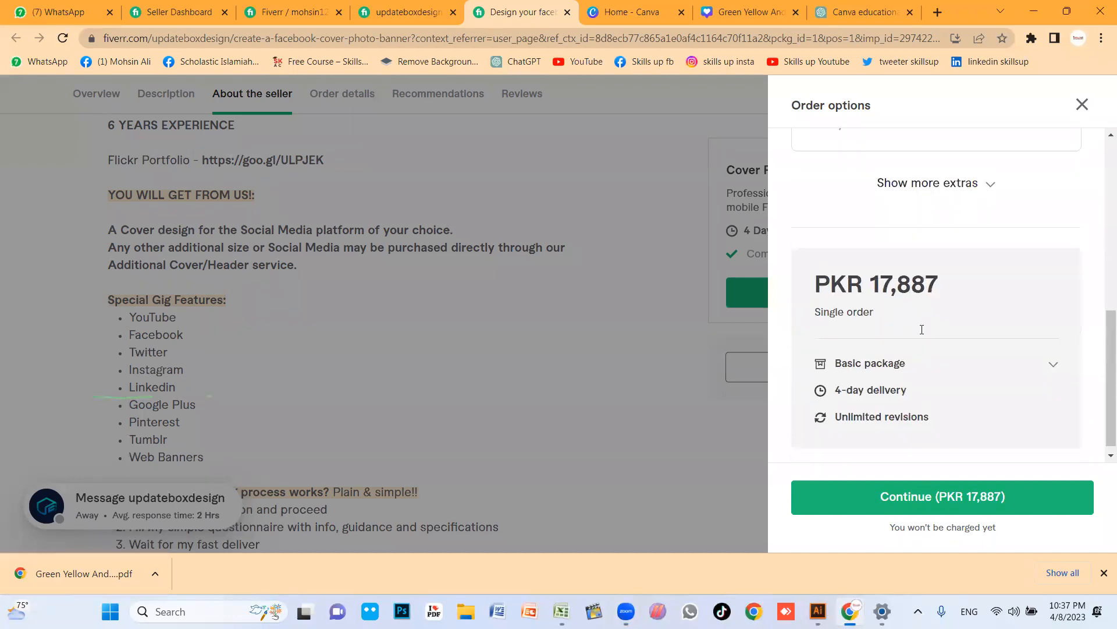
left_click_drag(958, 232, 915, 210)
- Return to the educational poster gig's pricing page and go through the description fields of the three packages
left_click(356, 6)
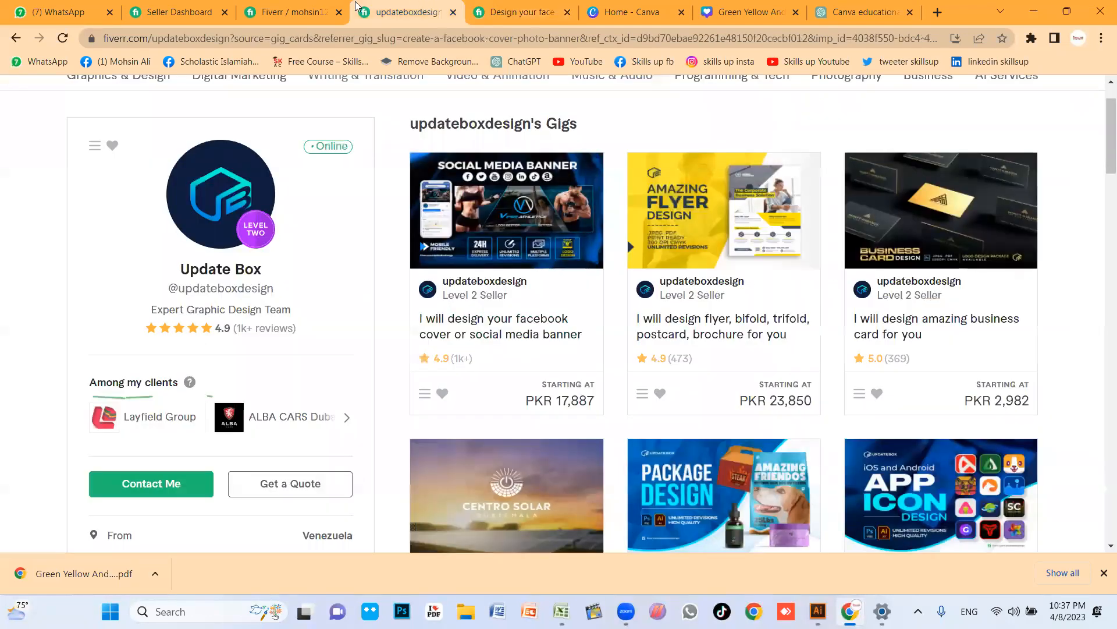
left_click(292, 16)
left_click(474, 304)
left_click(582, 332)
left_click(691, 353)
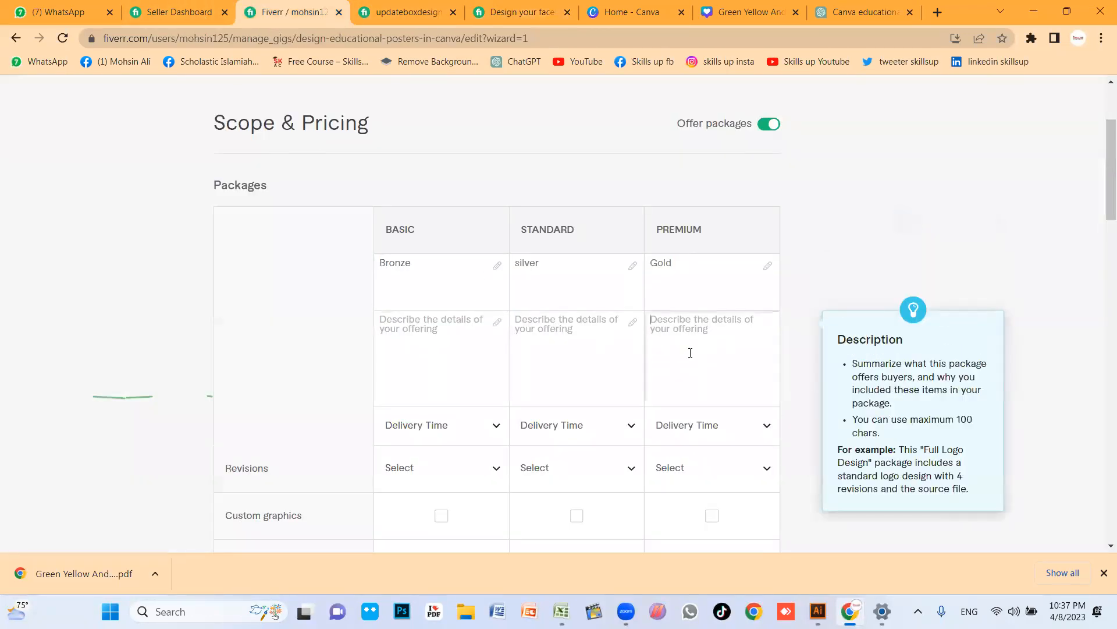
- Set the delivery time to 3 days for Basic, 2 days for Standard and 1 day for Premium
scroll(497, 362, "down", 1)
left_click(496, 364)
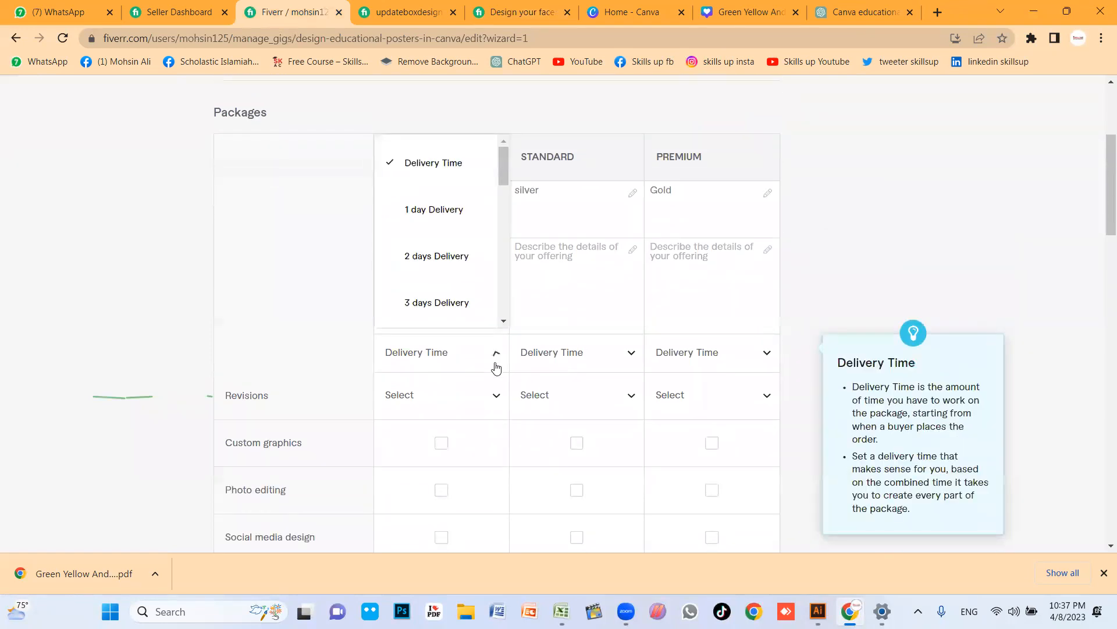
left_click(448, 261)
left_click(481, 352)
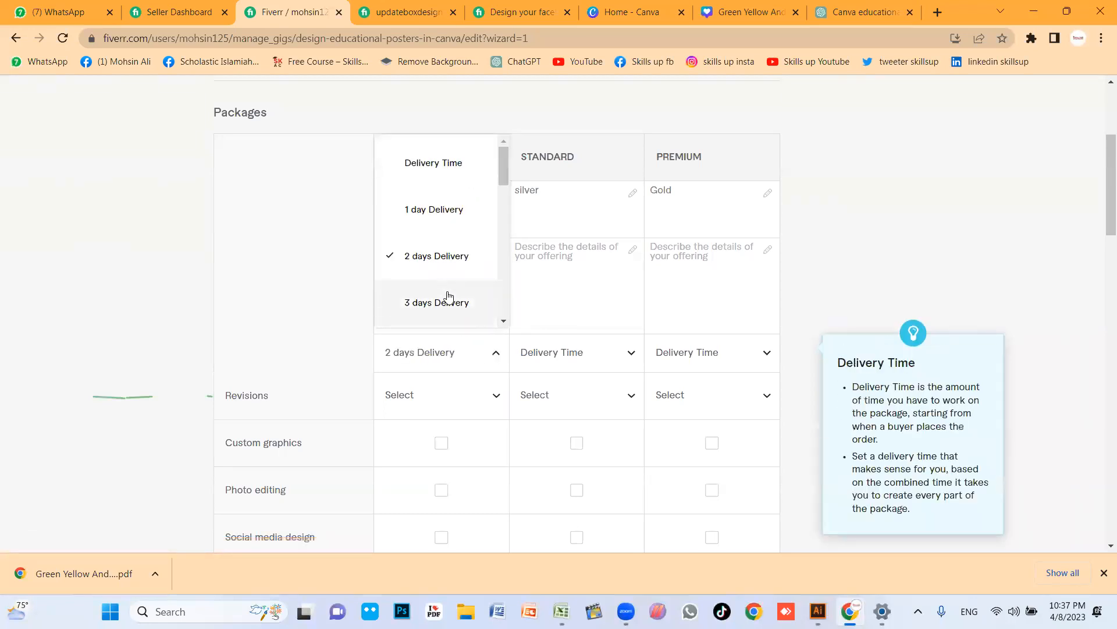
left_click(453, 307)
left_click(597, 361)
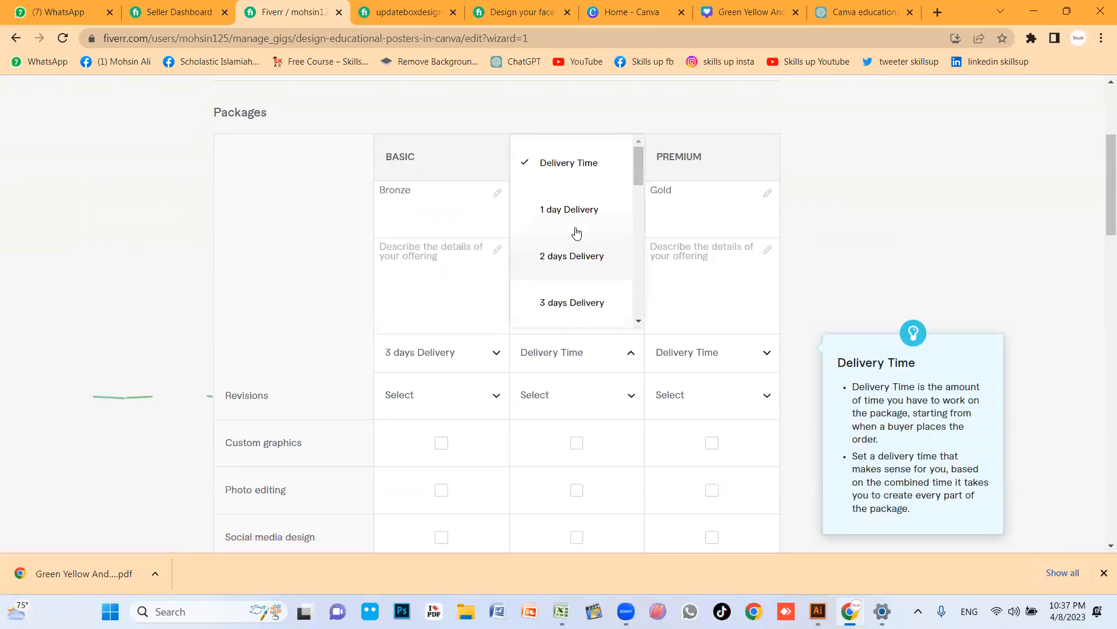
left_click(583, 262)
left_click(726, 357)
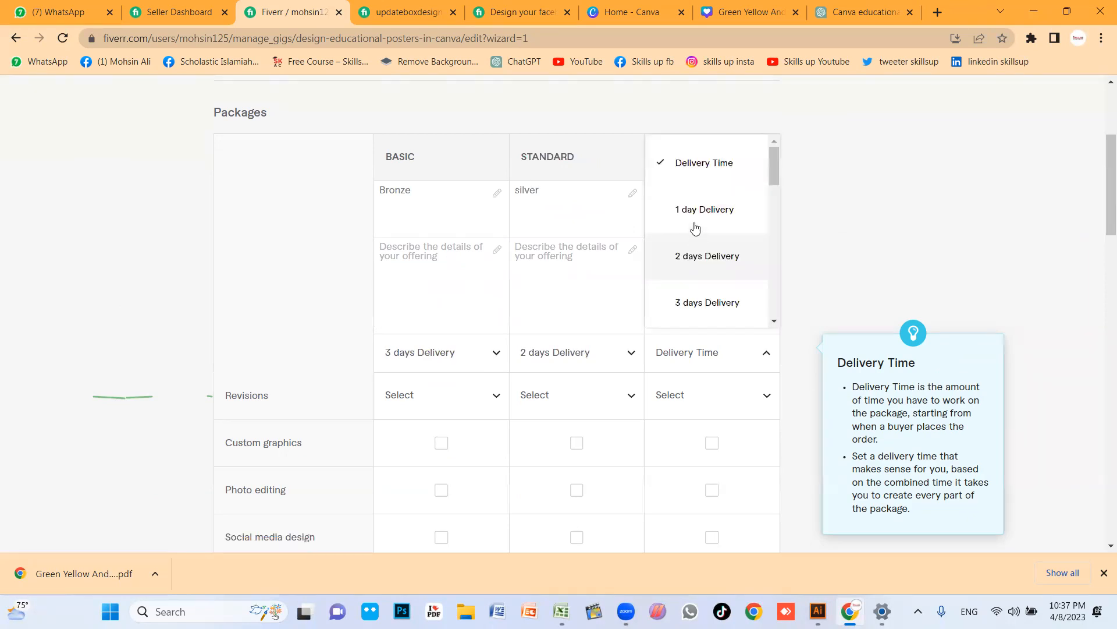
left_click(696, 225)
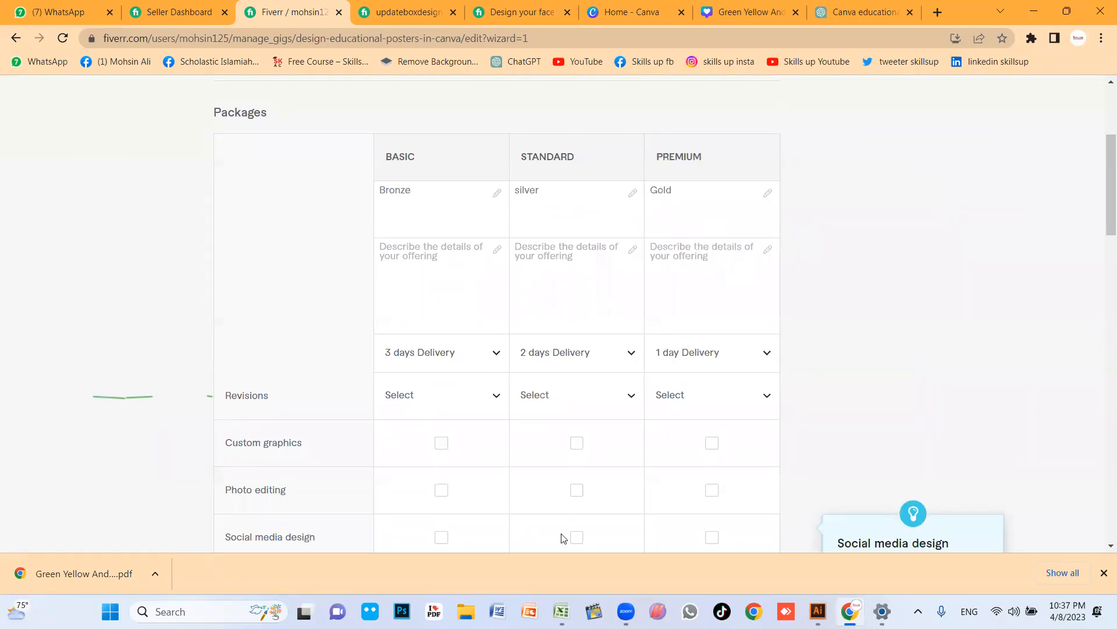
- Set the number of revisions to 3 for Basic, 9 for Standard and UNLIMITED for Premium
scroll(535, 454, "down", 2)
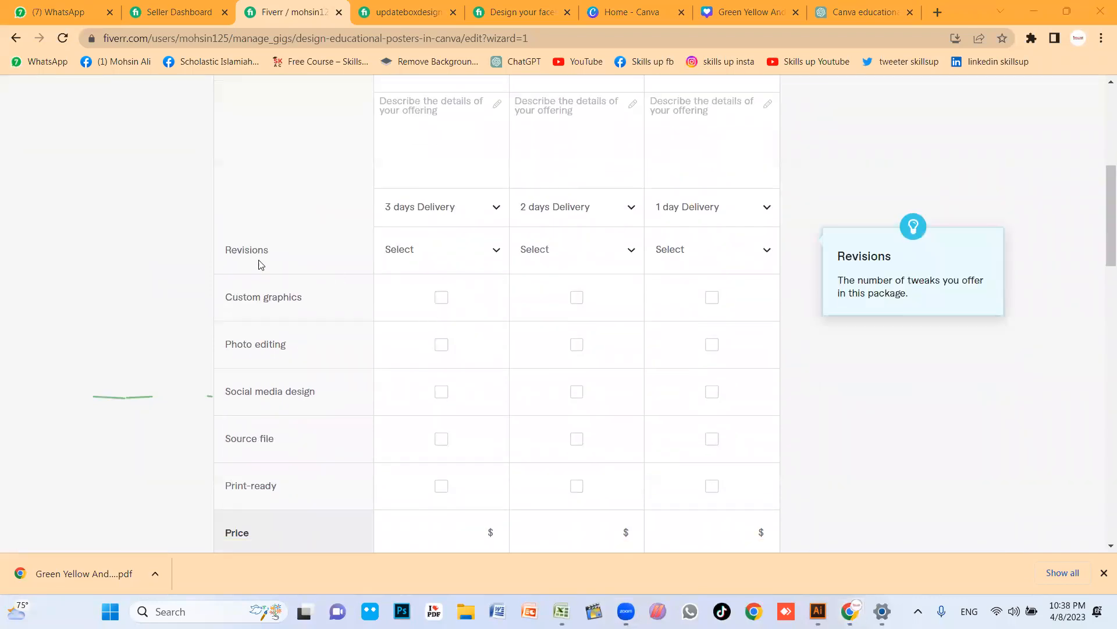
left_click(492, 250)
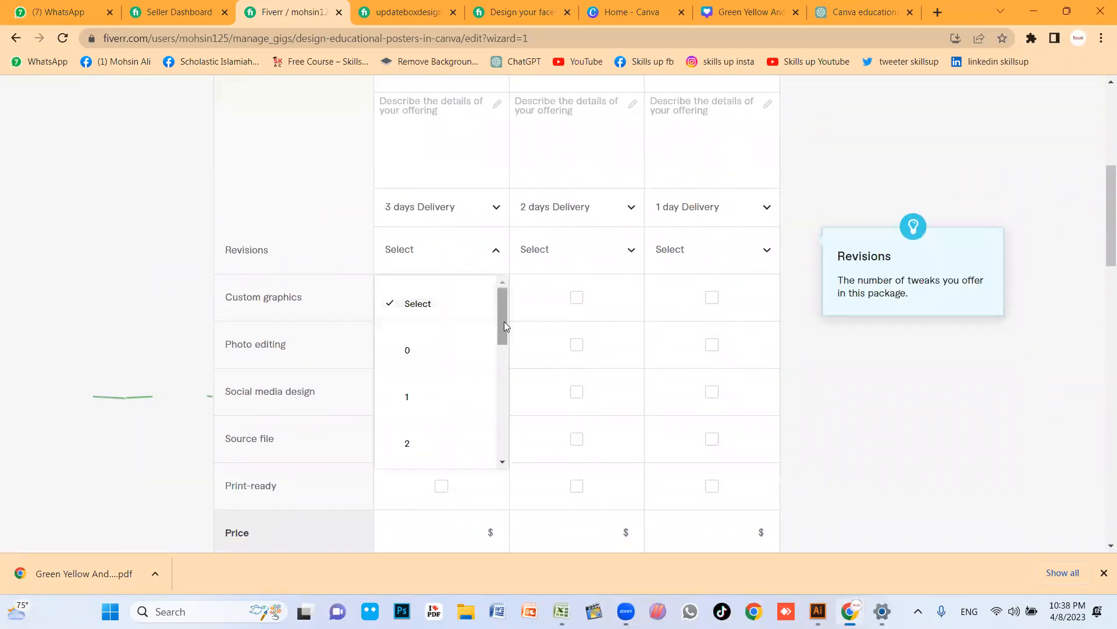
left_click_drag(503, 312, 503, 342)
left_click(419, 389)
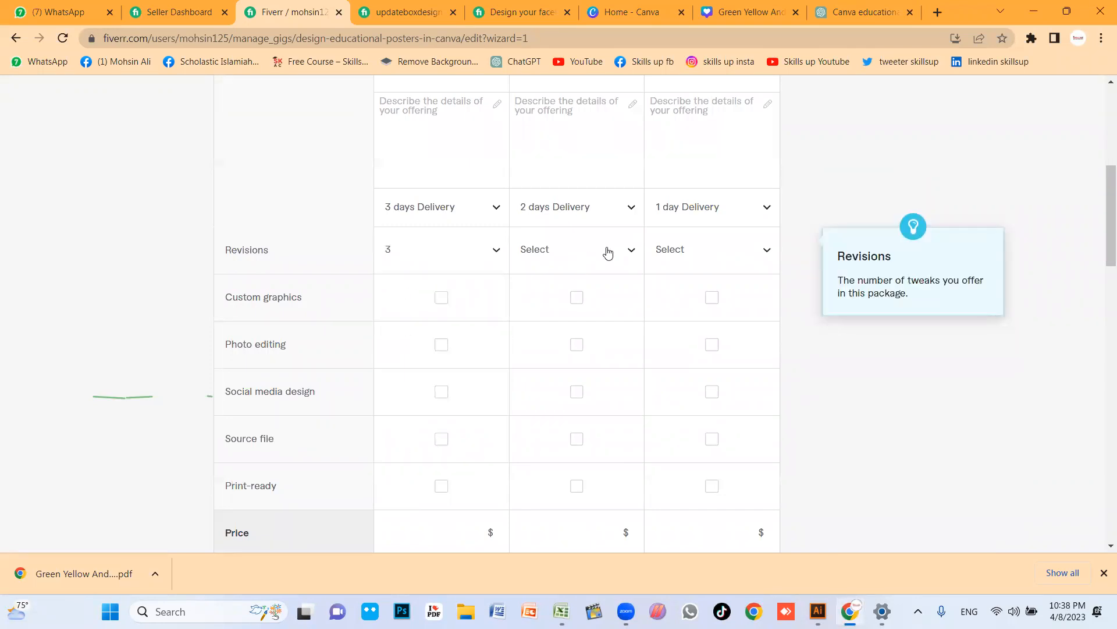
left_click(606, 251)
scroll(573, 407, "down", 2)
scroll(572, 423, "down", 5)
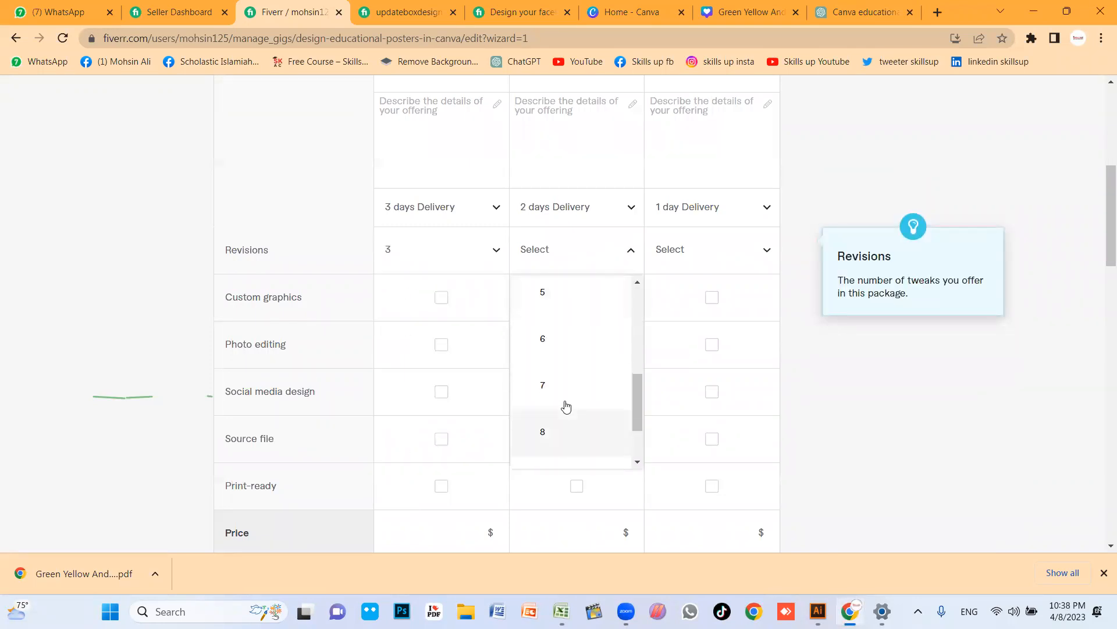
left_click(569, 413)
left_click(711, 242)
scroll(698, 407, "down", 8)
scroll(704, 350, "down", 1)
left_click(711, 238)
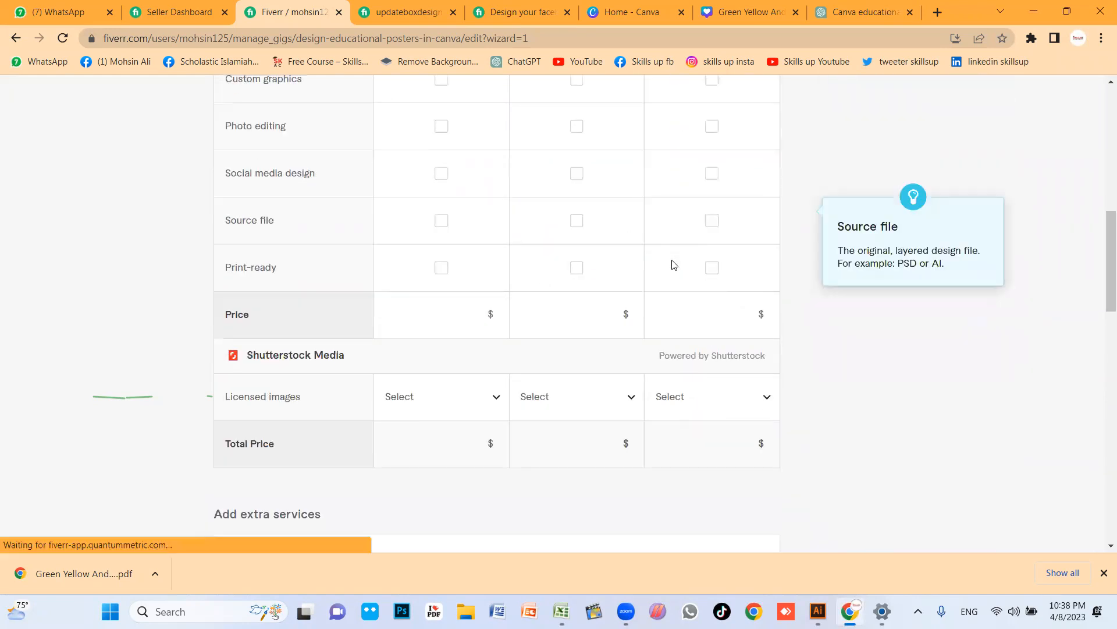
- Include custom graphics and photo editing in the Basic, Standard and Premium packages
scroll(582, 280, "up", 3)
mouse_move(272, 299)
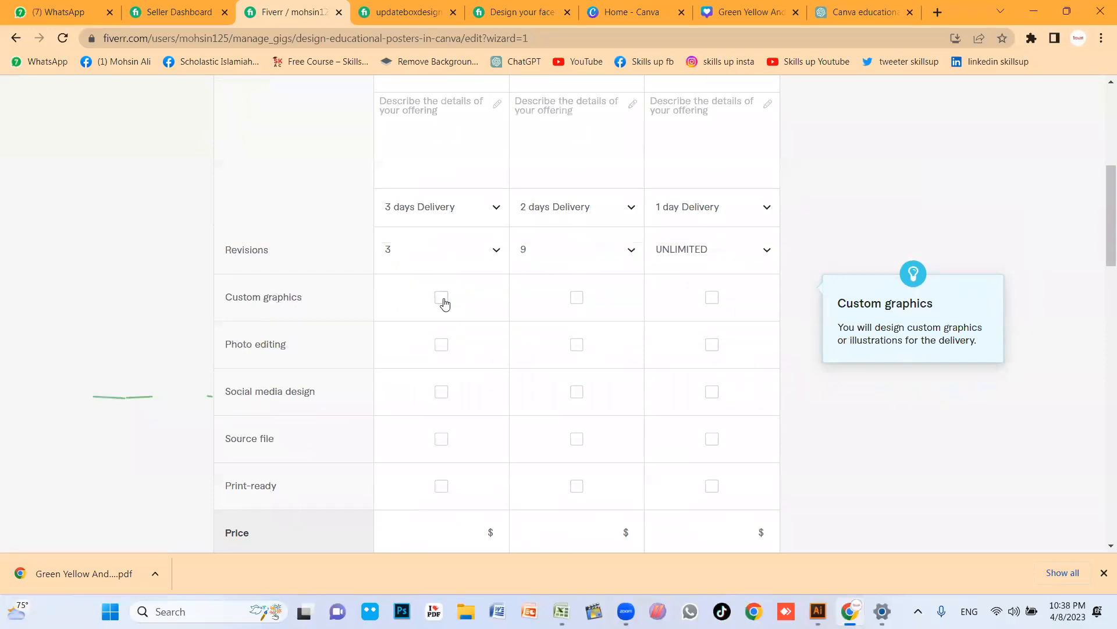
left_click(575, 299)
left_click(712, 299)
left_click(576, 345)
left_click(712, 346)
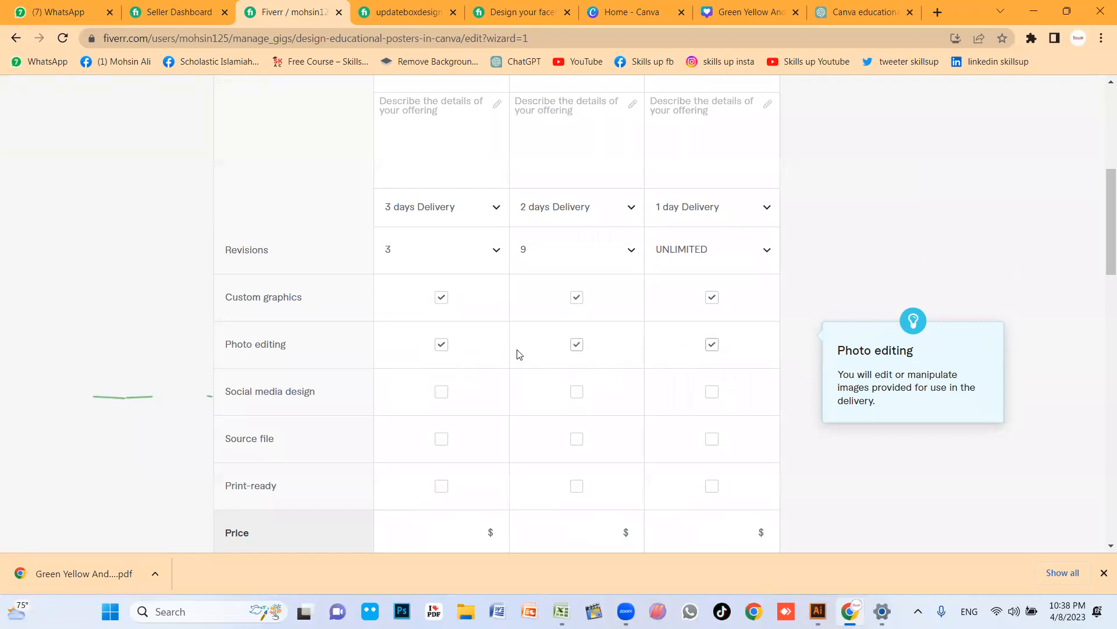
- Remove custom graphics and photo editing from the Basic package and photo editing from the Standard package
left_click(439, 346)
left_click(442, 298)
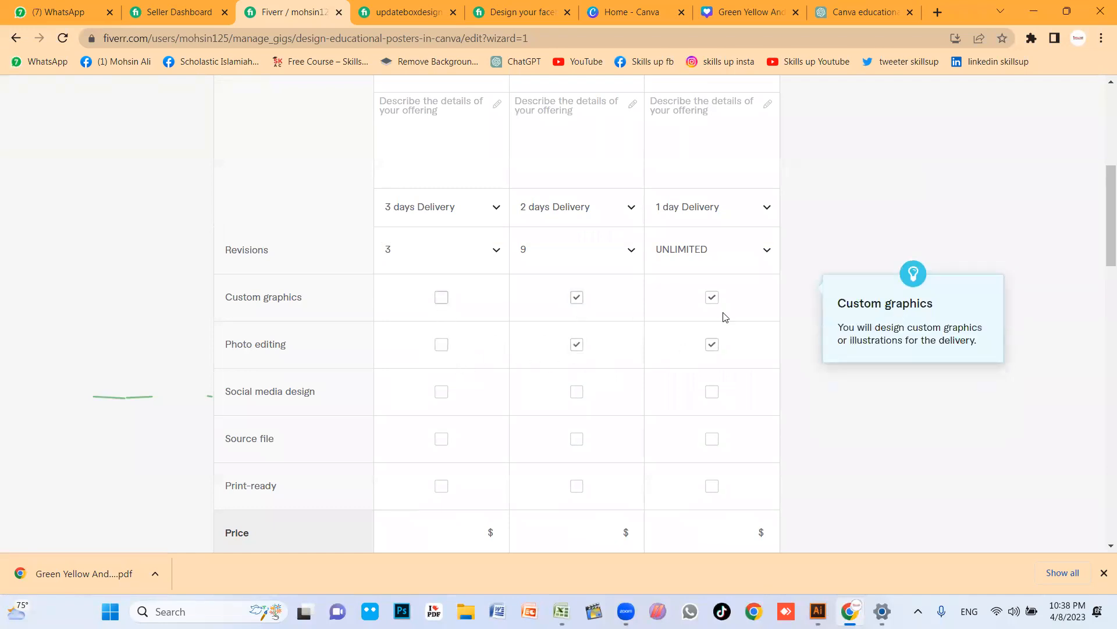
scroll(487, 298, "down", 1)
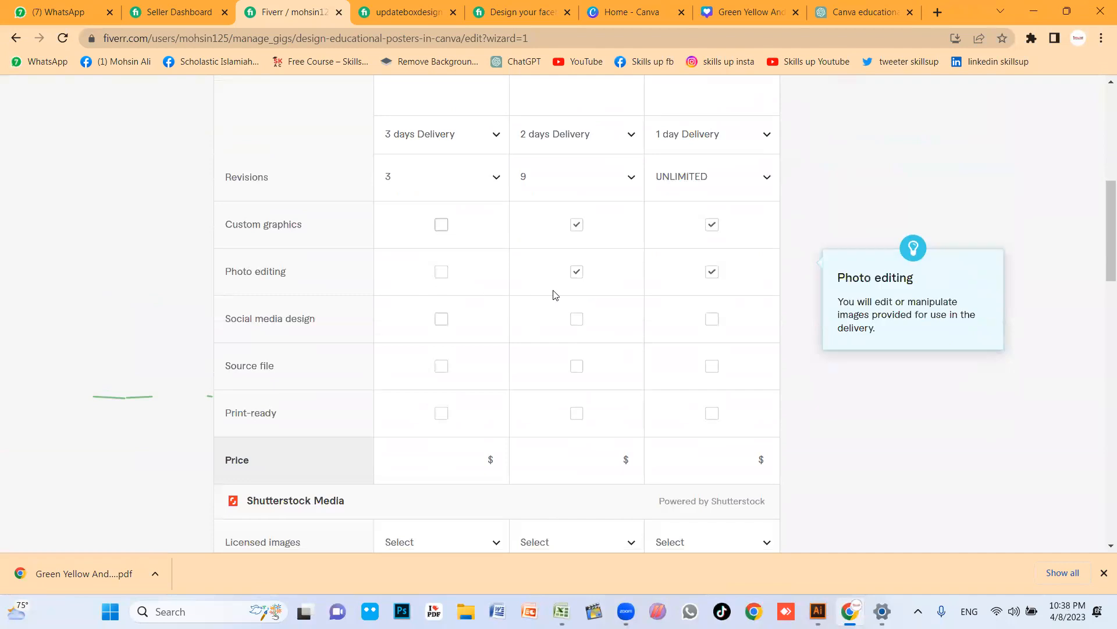
left_click(574, 276)
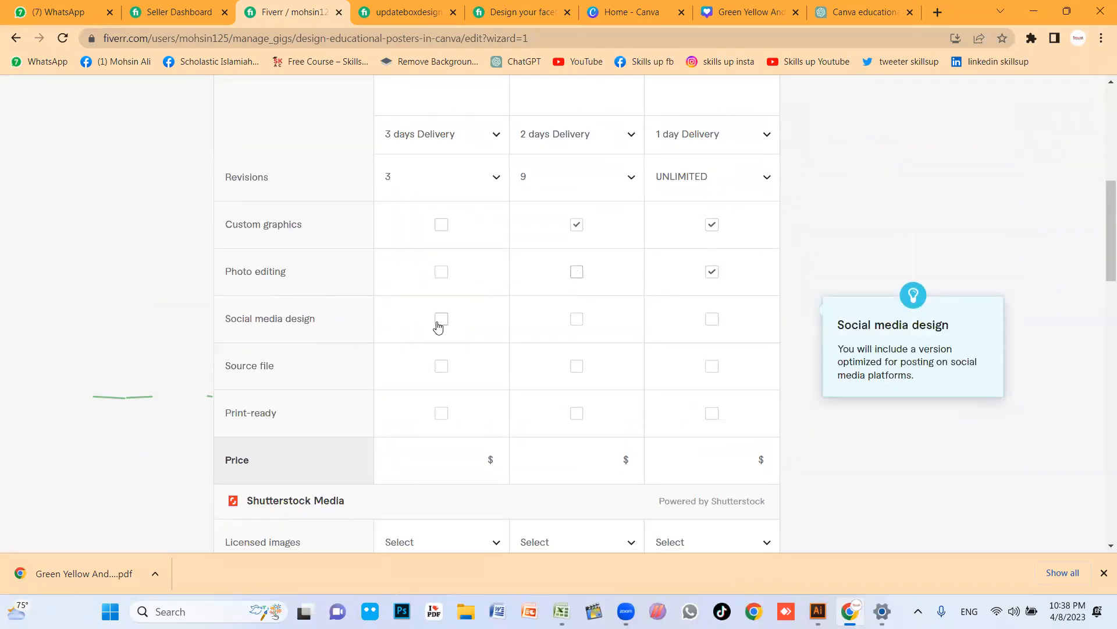
- Include social media design, source file and print-ready in the Basic, Standard and Premium packages
left_click(575, 320)
left_click(711, 319)
left_click(575, 371)
left_click(714, 368)
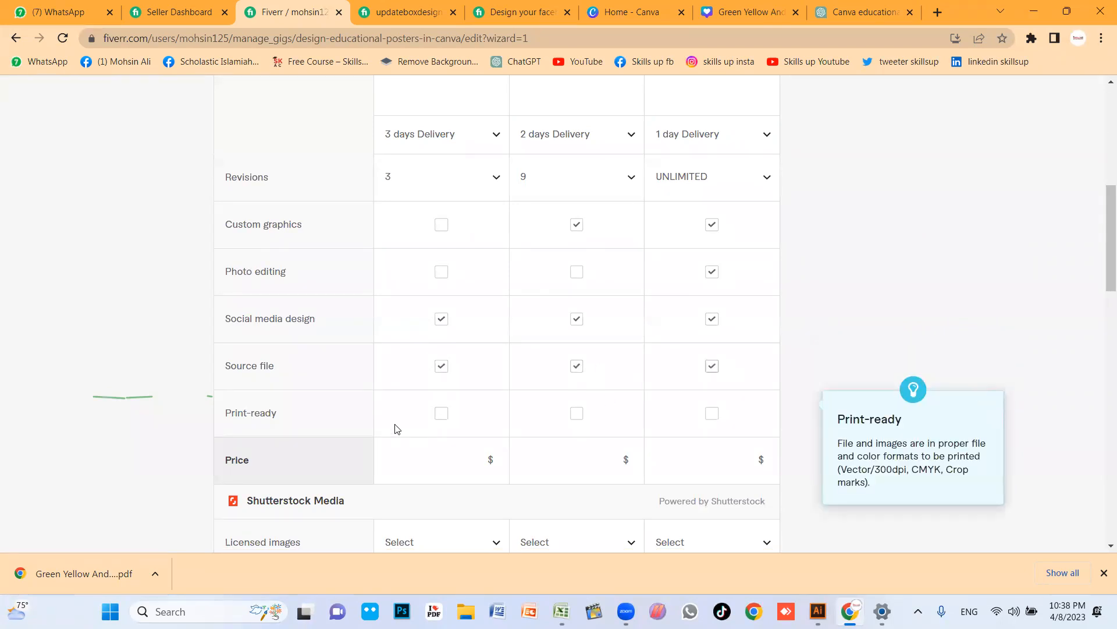
left_click(441, 415)
left_click(712, 413)
left_click(576, 412)
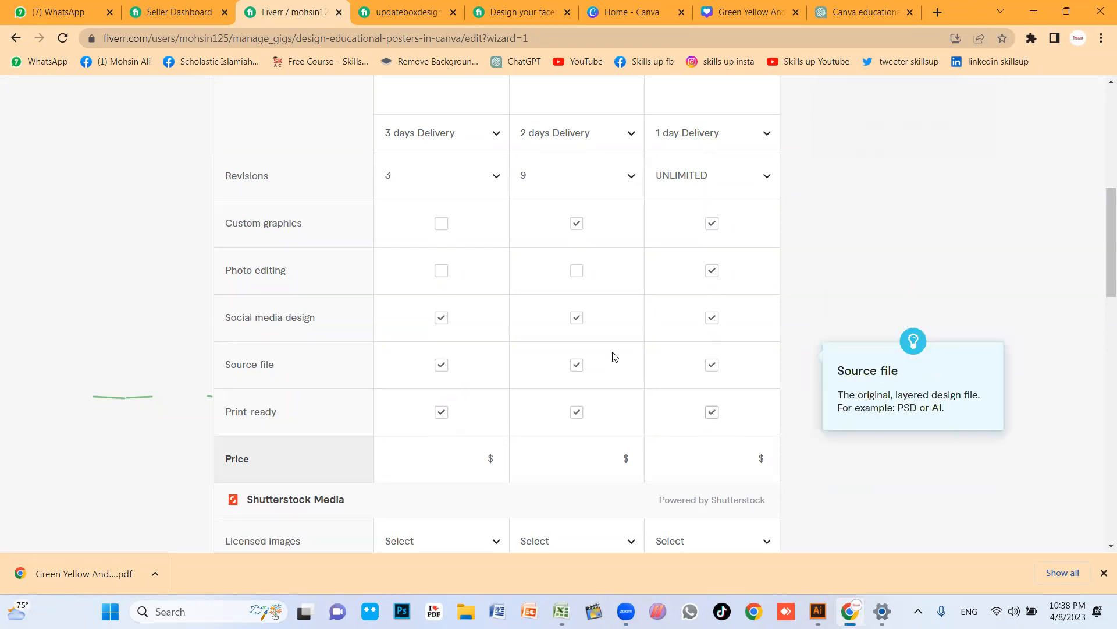
- Set the package prices to $5 for Basic, $10 for Standard and $15 for Premium
scroll(447, 300, "down", 2)
left_click(564, 312)
type("10")
left_click(691, 317)
type("15")
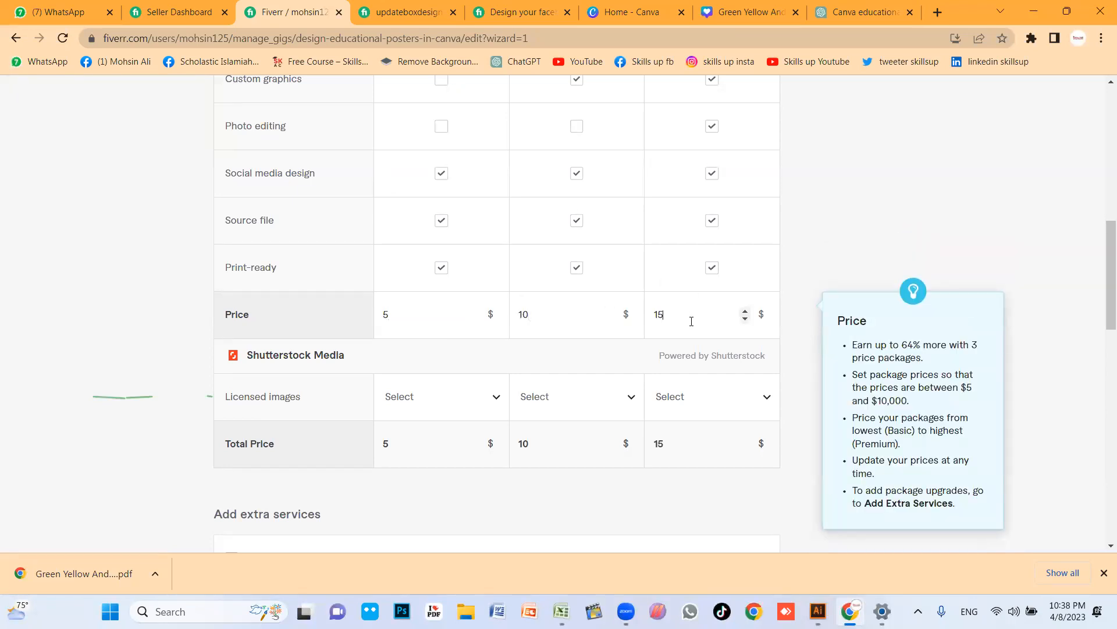
- Look over the optional extra services and try to save the pricing page without package descriptions
scroll(458, 379, "down", 2)
scroll(367, 325, "down", 2)
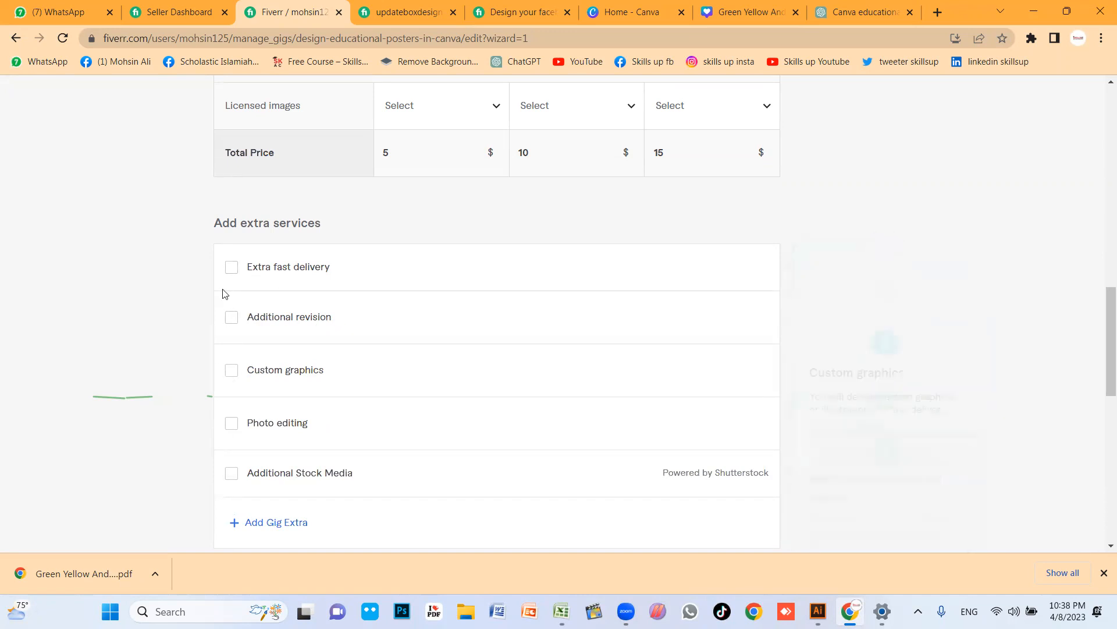
scroll(332, 306, "down", 2)
scroll(247, 260, "up", 2)
scroll(282, 450, "down", 2)
left_click(727, 458)
- Fill the package descriptions with placeholder text ("asfasdfasdfasd" for Basic, "fasdfasdfasd" for Standard and Premium) and save the pricing page
left_click(426, 347)
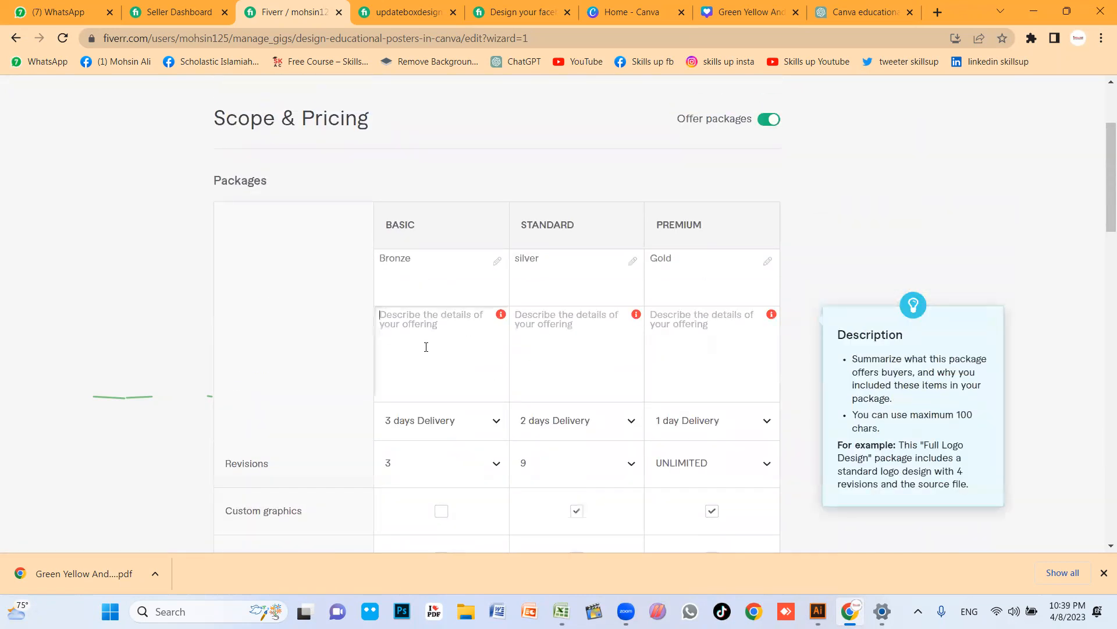
type("asfasdfasdfasd")
left_click(622, 337)
type("fasdfasdfasd")
left_click(725, 336)
type("fasdfasd")
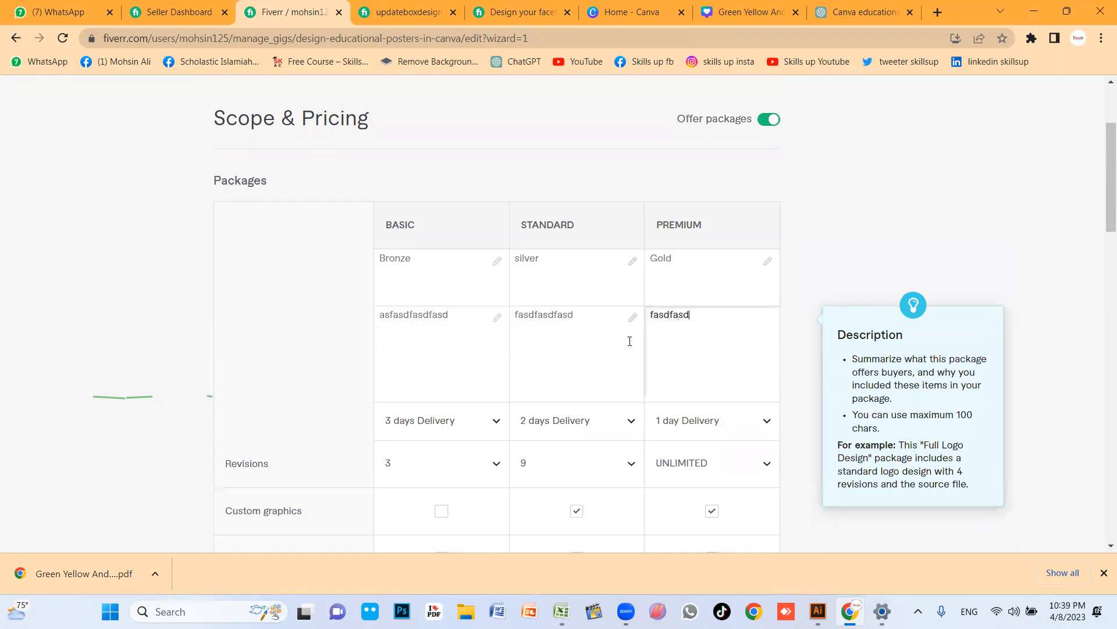
type("fasd")
scroll(624, 347, "down", 15)
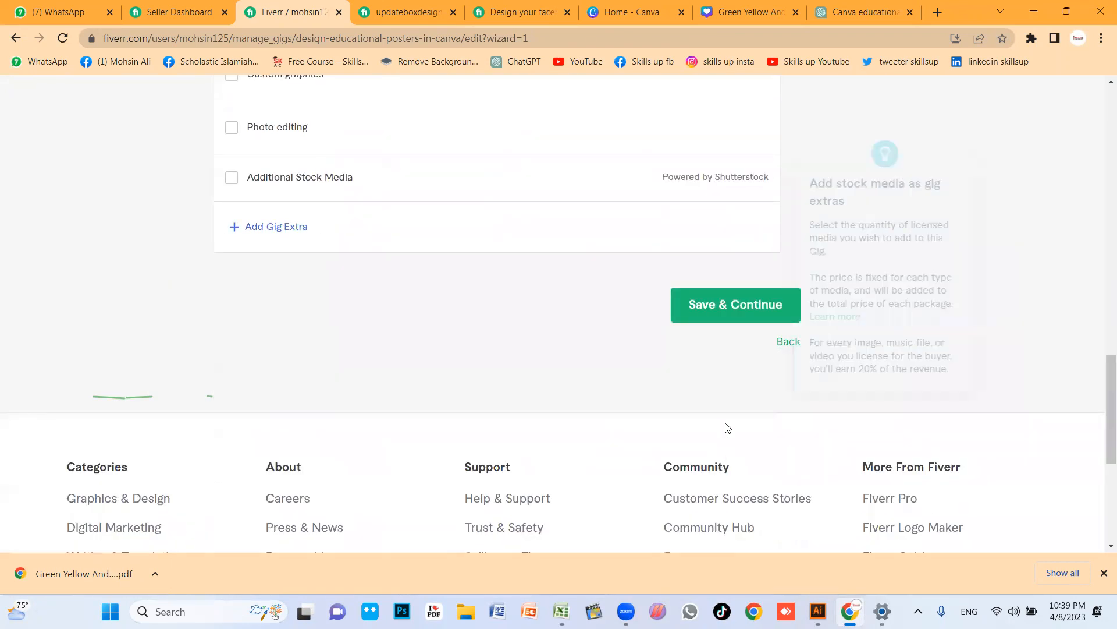
left_click(716, 315)
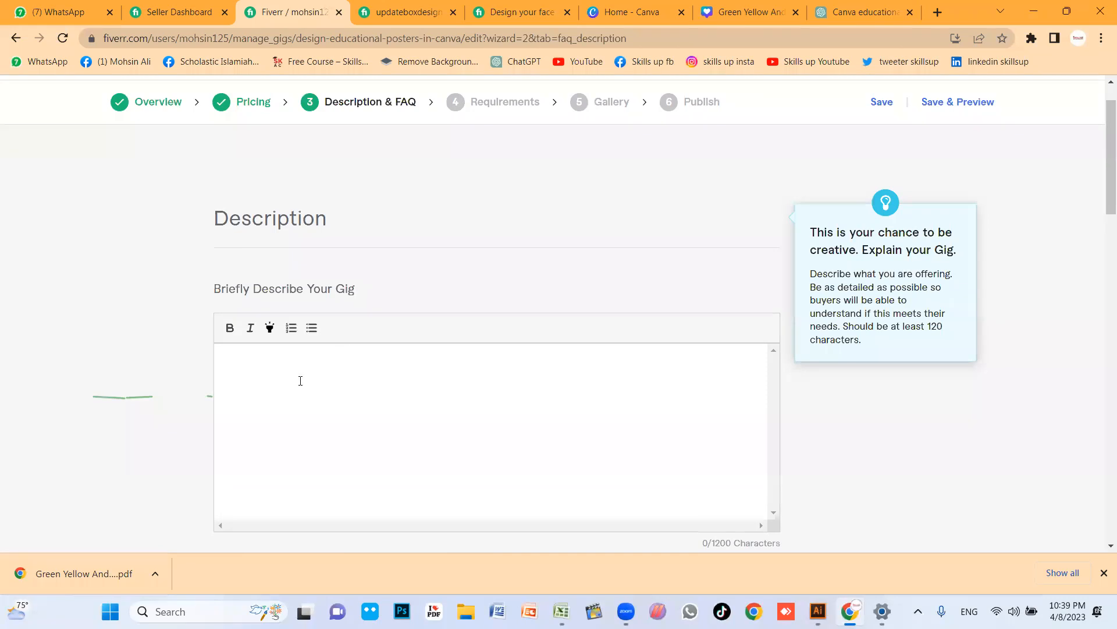
- Copy the ChatGPT-written text starting "Are you looking for a professional designer" into the gig's description
left_click(862, 11)
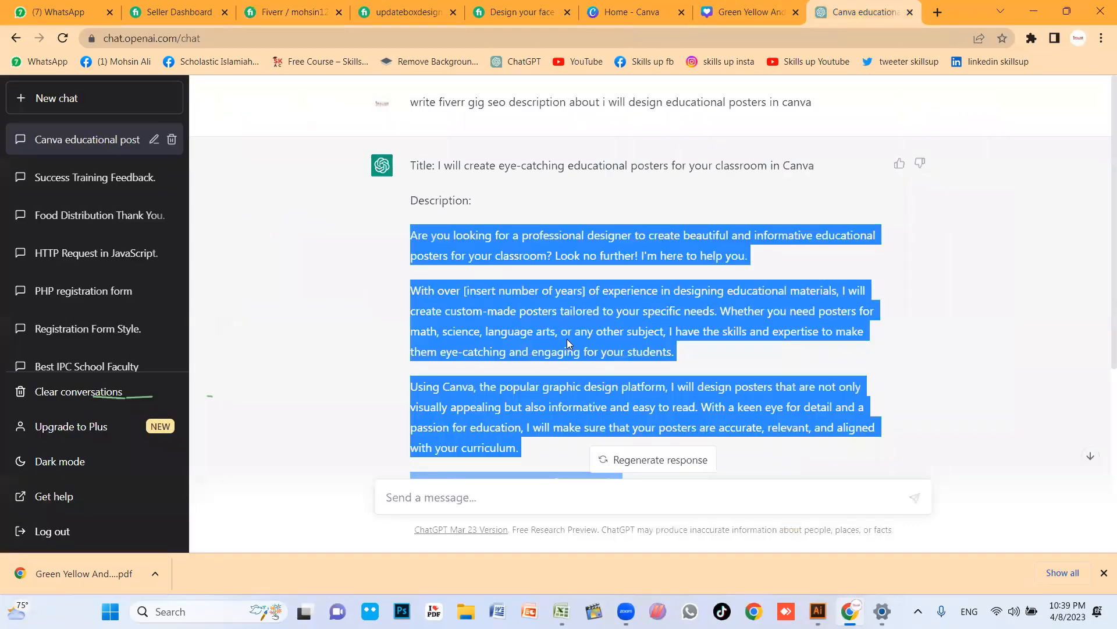
left_click(237, 10)
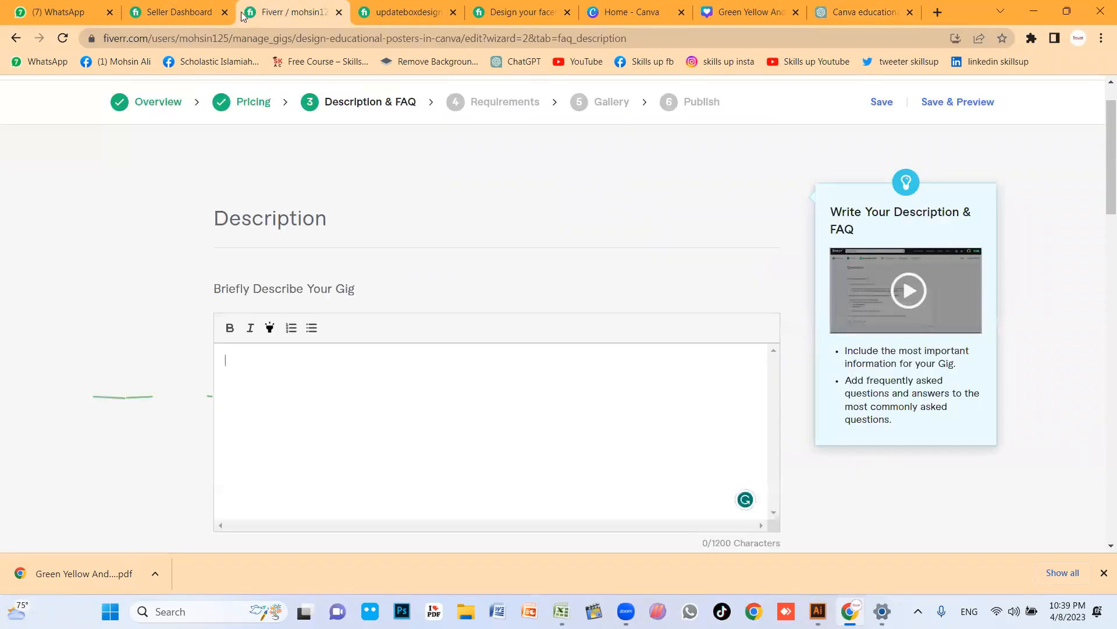
left_click(362, 416)
type("Are you looking for a professional designer to create beautiful and informative educational posters for your classroom? Look no further! I'm here to help you. With over [insert number of years] of experience in designing educational materials, I will create custom-made posters tailored to your specific needs. Whether you need posters for math, science, language arts, or any other subject, I have the skills and expertise to make them eye-catching and engaging for your students. Using Canva, the popular graphic design platform, I will design posters that are not only visually appealing but also informative and easy to read. With a keen eye for detail and a passion for education, I will make sure that your posters are accurate, relevant, and aligned with your curriculum. Here's what you can expect from my gig: Custom-made posters designed to your specifications Unlimited revisions until you're satisfied with the final product High-quality designs that are print-ready Fast turnaround time to meet your deadlines Responsive communication and excellent customer service So why wait? Let's work together to create stunning educational posters that will inspire and engage your students. Order")
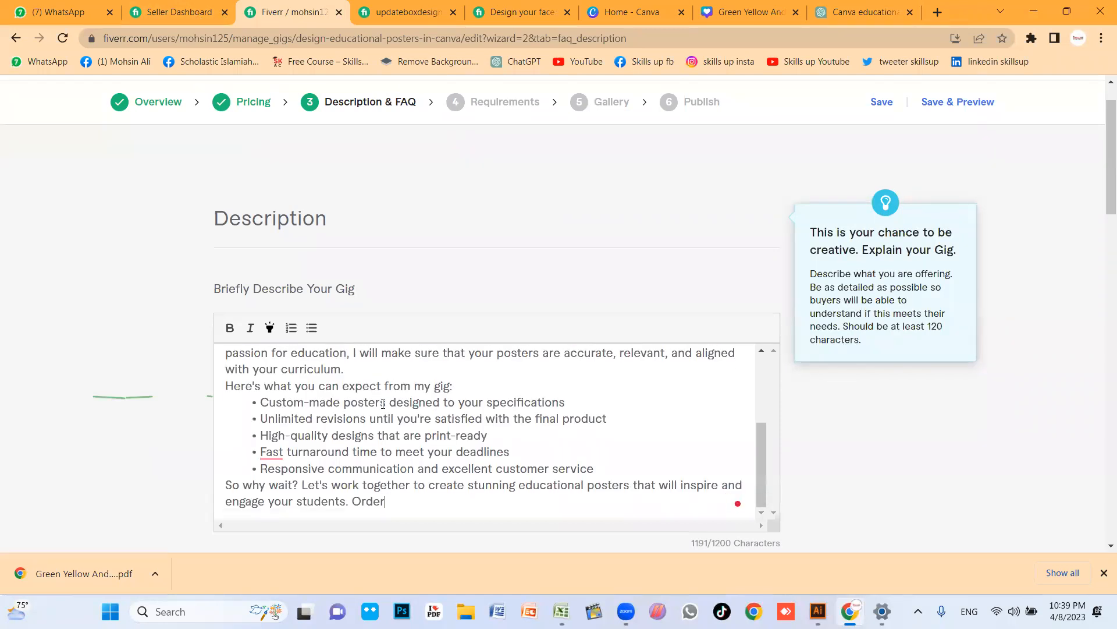
- Replace "[insert number" in the description's experience sentence with 12, remove the leftover closing bracket, and save the description page
scroll(436, 402, "up", 5)
left_click_drag(418, 446, 287, 444)
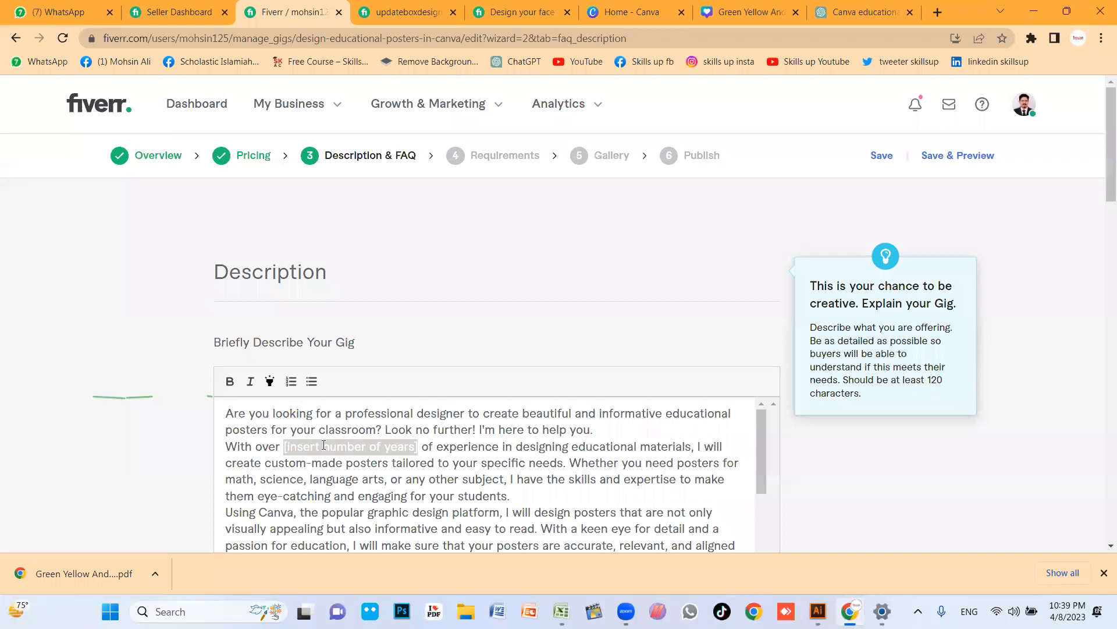
left_click(346, 448)
left_click_drag(362, 447, 286, 448)
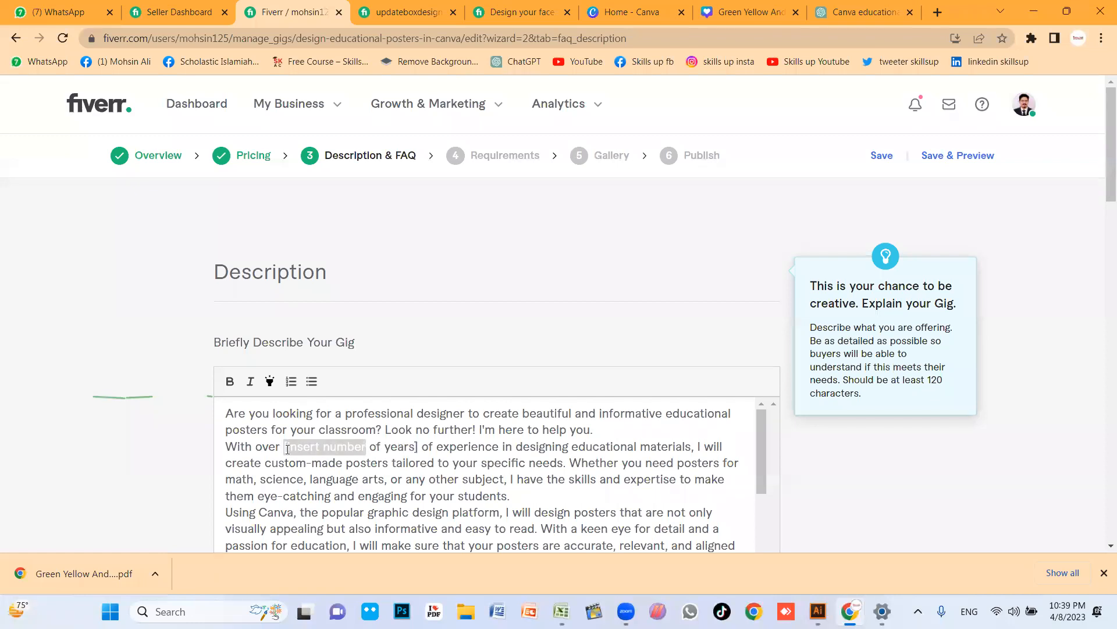
type("12")
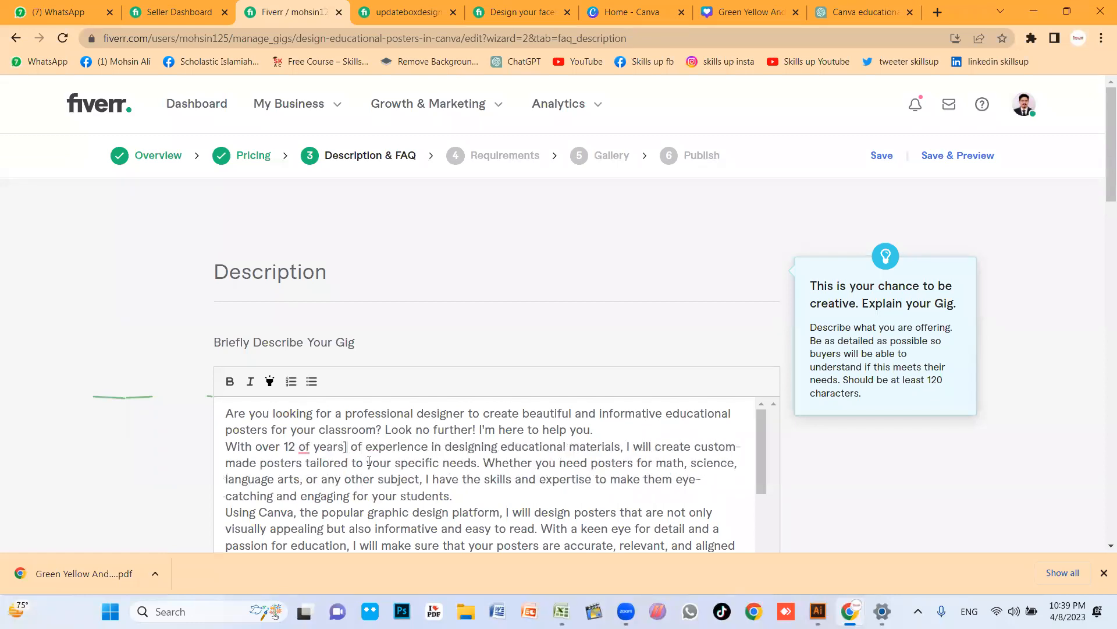
scroll(666, 352, "down", 9)
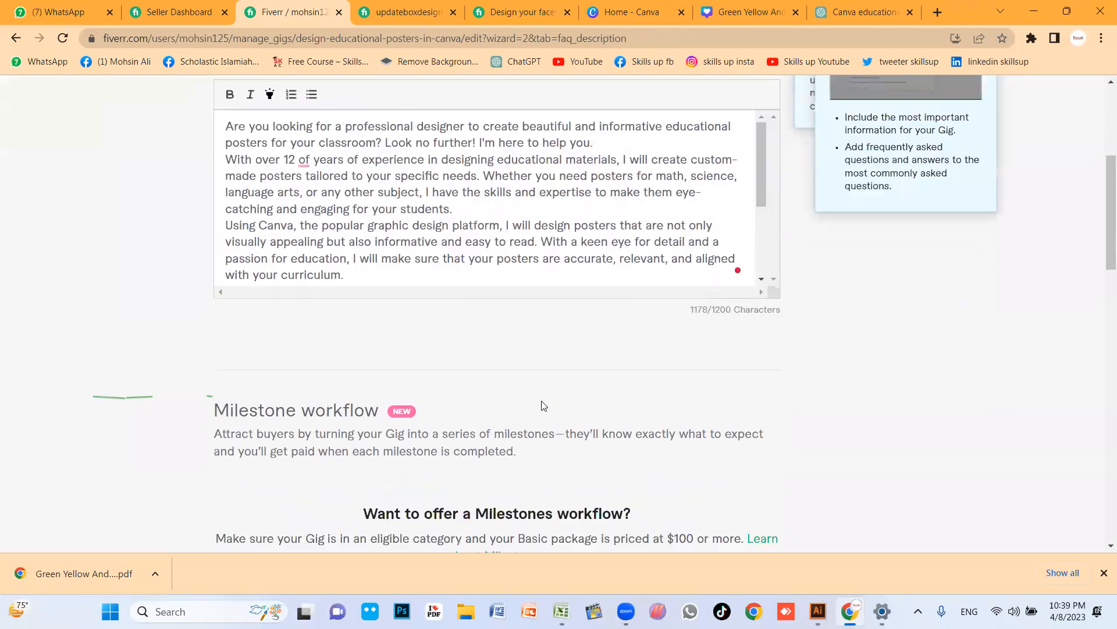
scroll(475, 375, "down", 10)
left_click(732, 223)
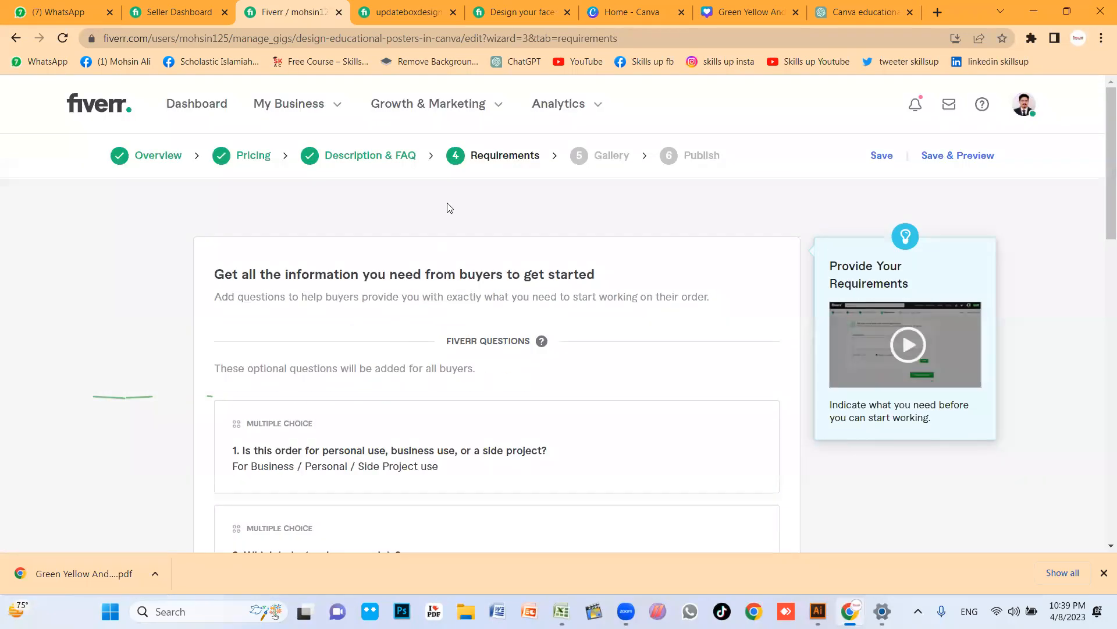
- Add the required free-text buyer question "Kindly explain your requirements in details" and save the requirements page
scroll(518, 198, "down", 3)
scroll(432, 248, "down", 7)
scroll(326, 314, "up", 4)
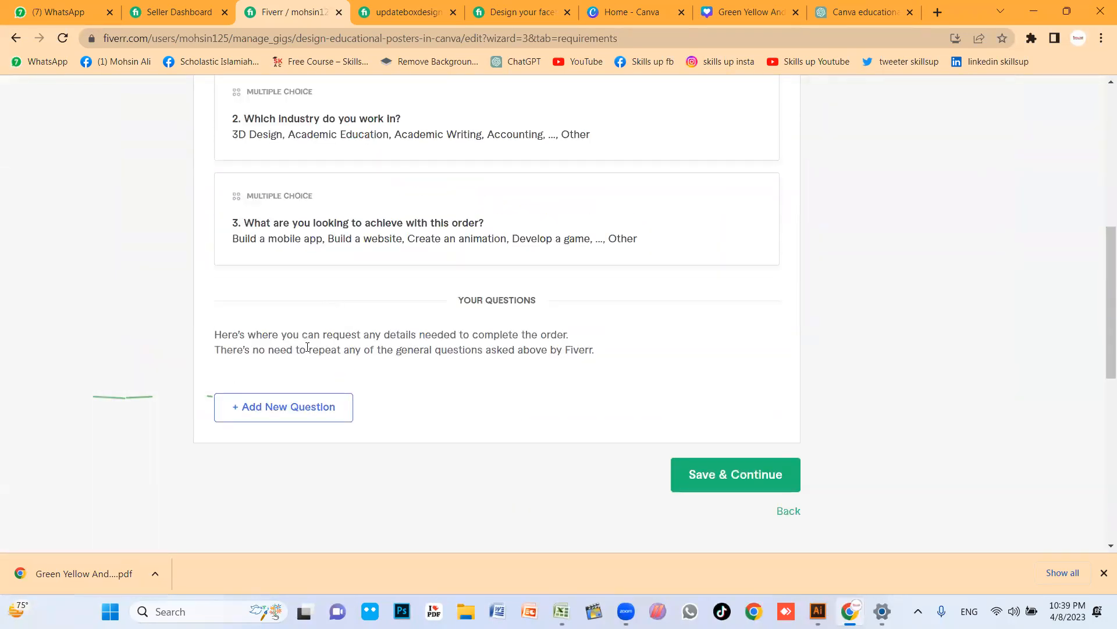
left_click(303, 410)
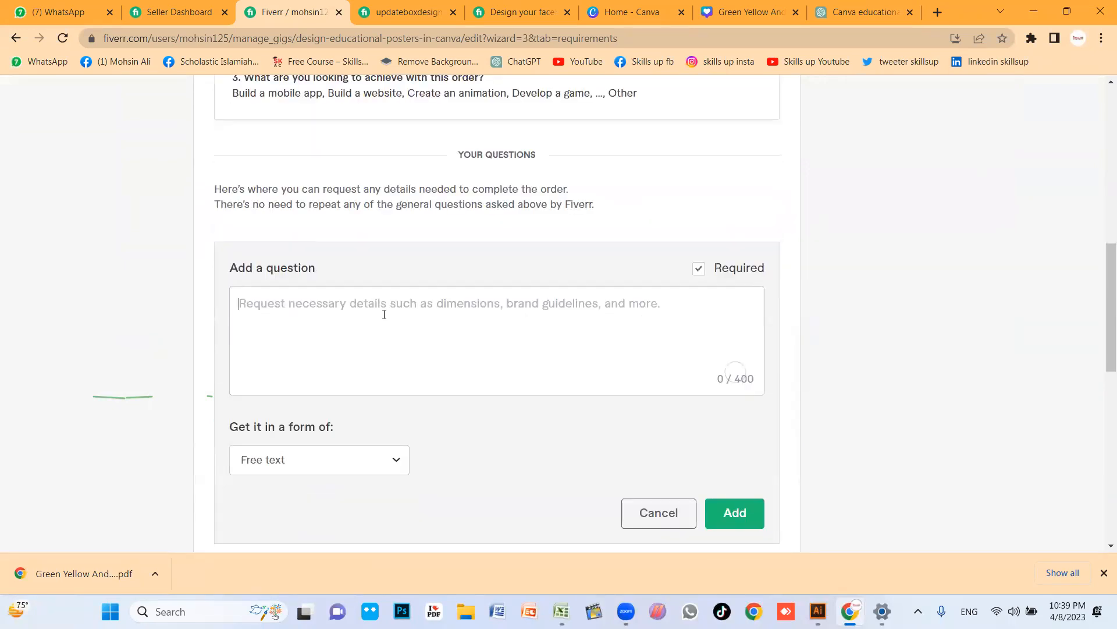
type("Kindly")
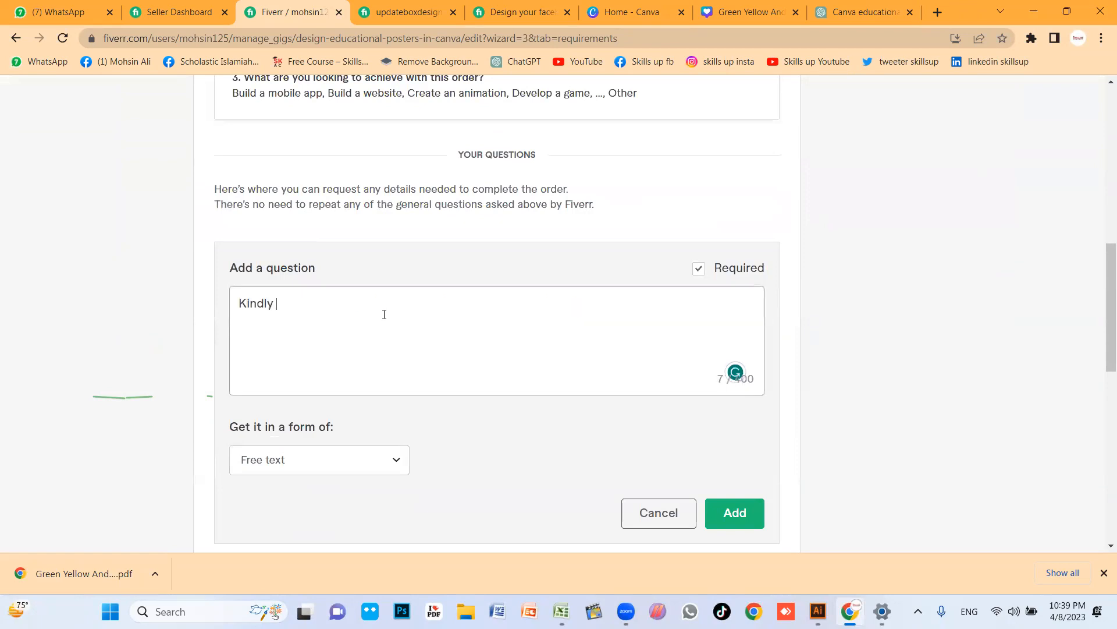
type(" explain your required")
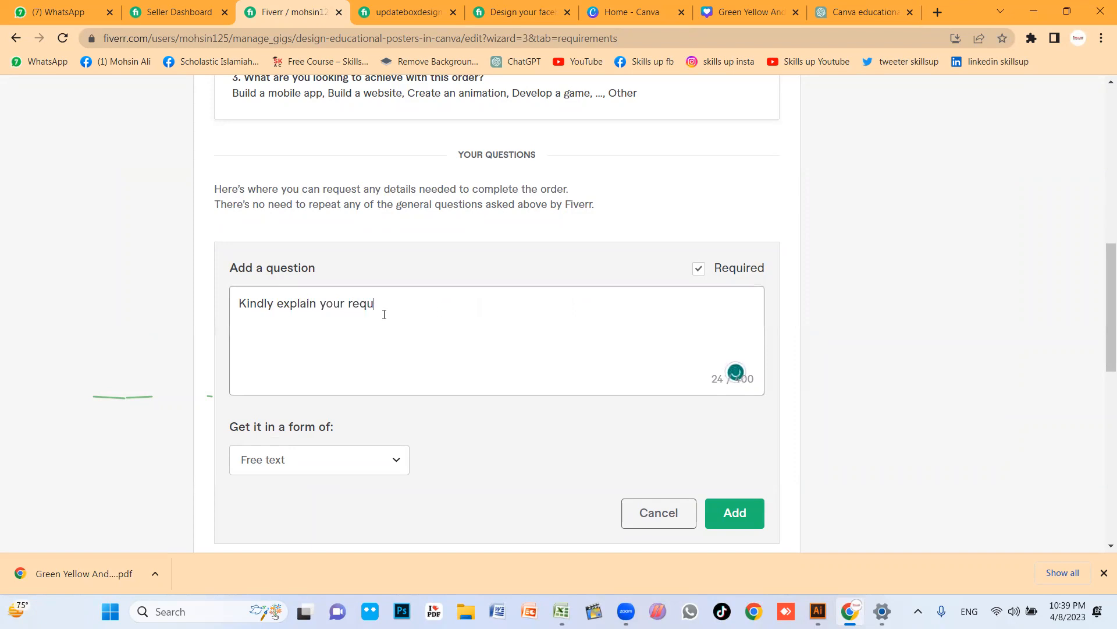
key("BackSpace")
key("BackSpace")
type("ments in details")
scroll(468, 336, "down", 3)
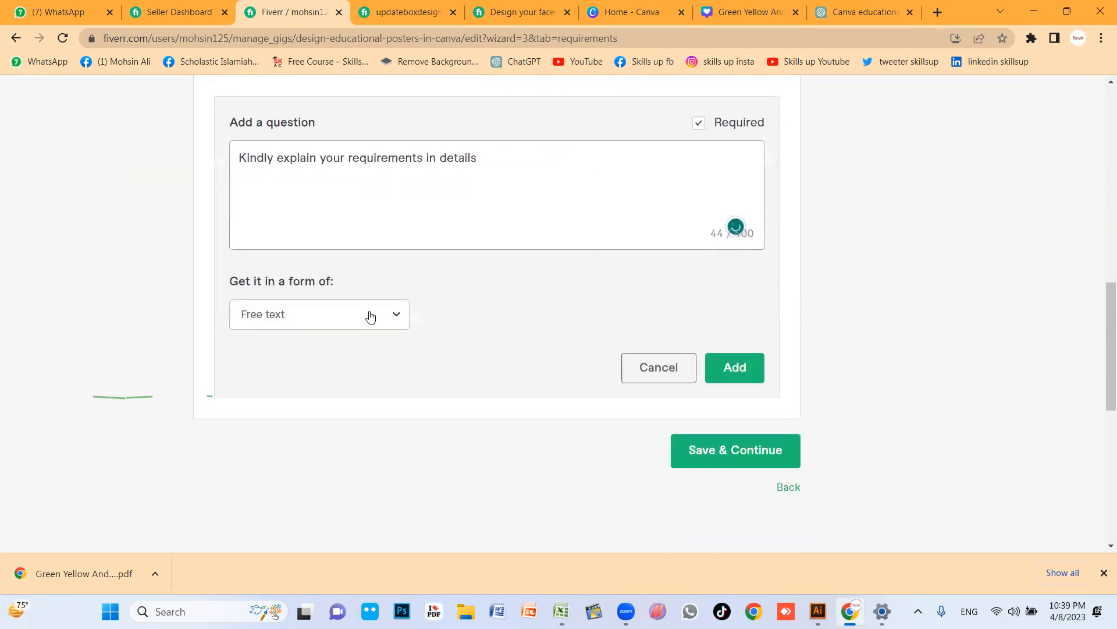
left_click(745, 356)
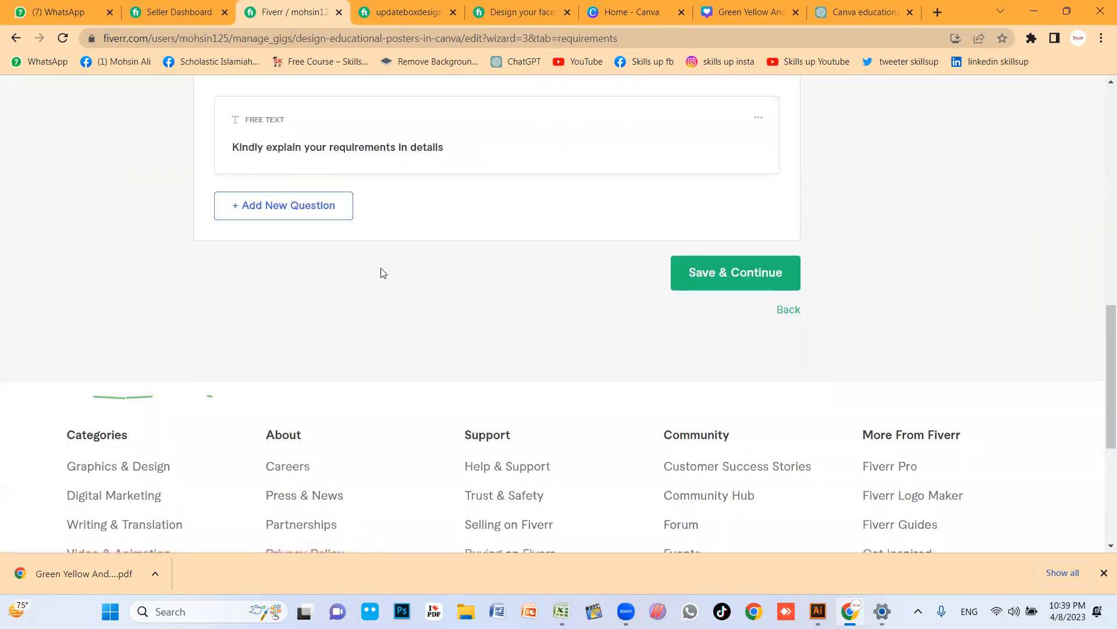
left_click(700, 279)
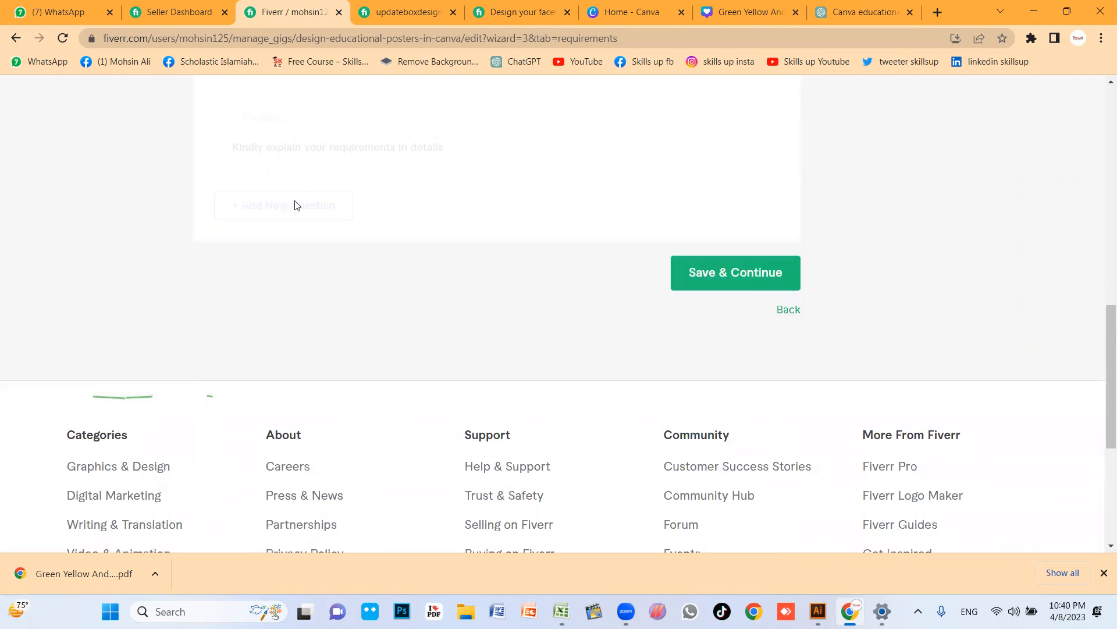
- Check the gallery's image section, view updateboxdesign's gig images for reference, and return to the gig's gallery page
scroll(337, 272, "down", 1)
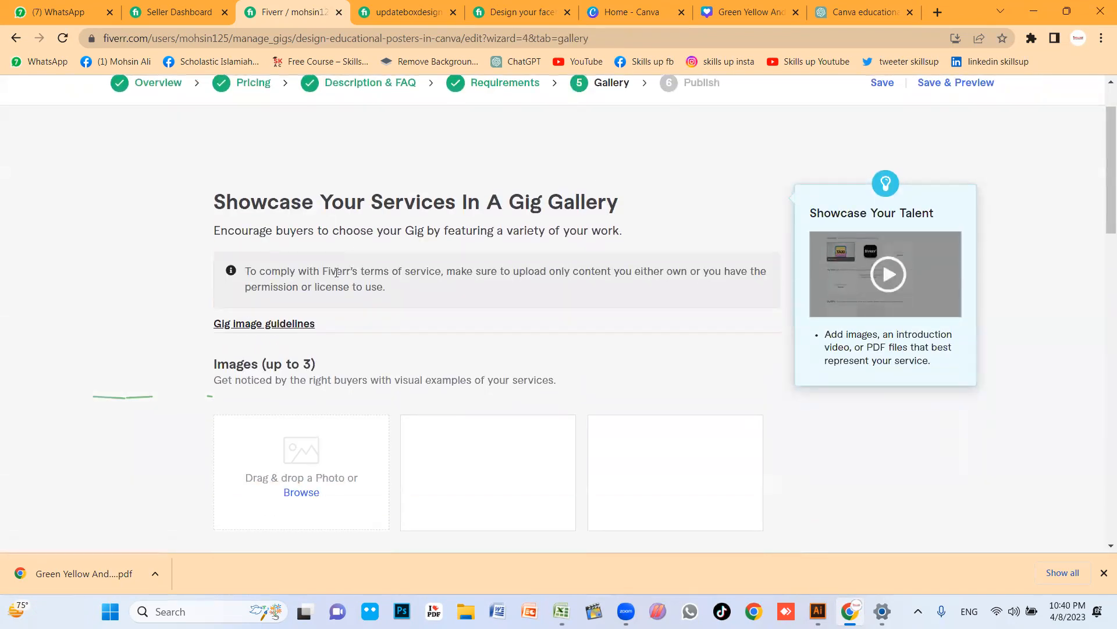
scroll(336, 272, "down", 3)
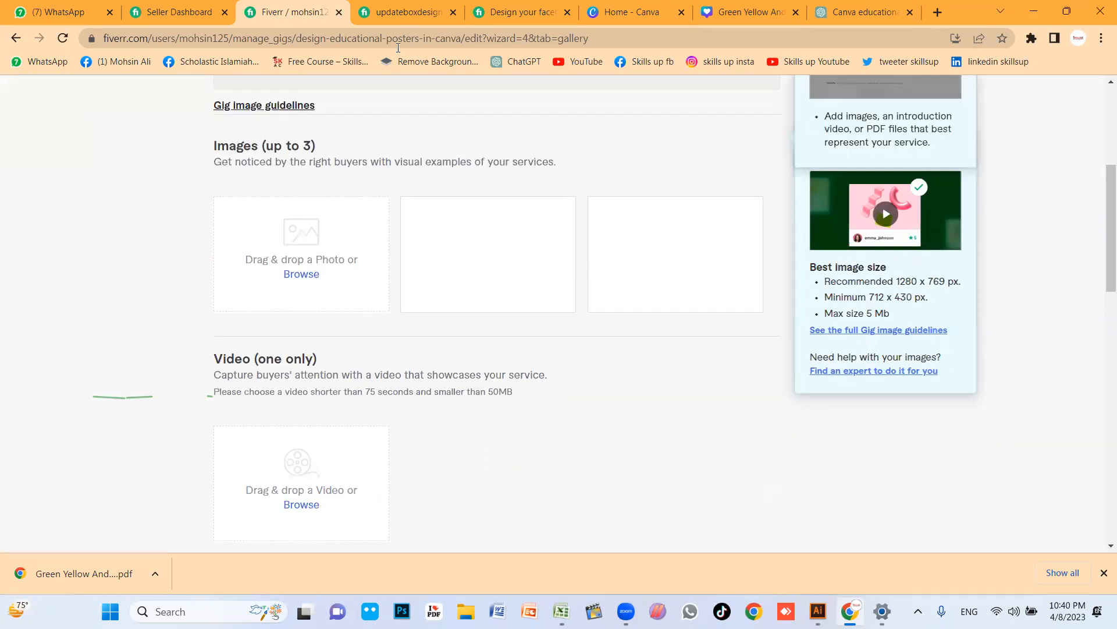
left_click(408, 12)
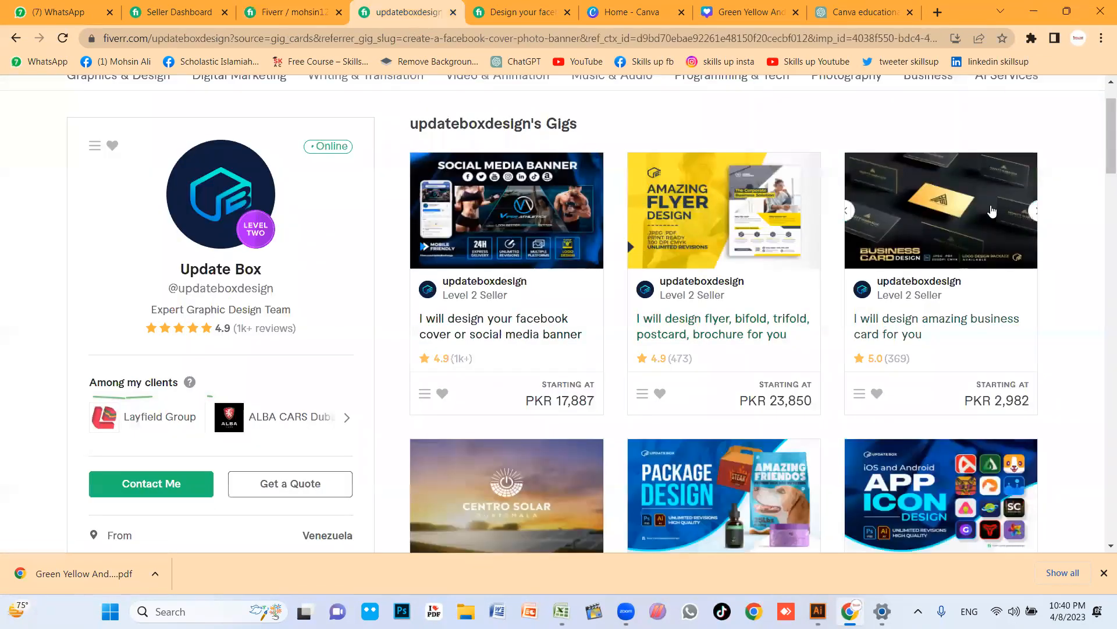
left_click(500, 319)
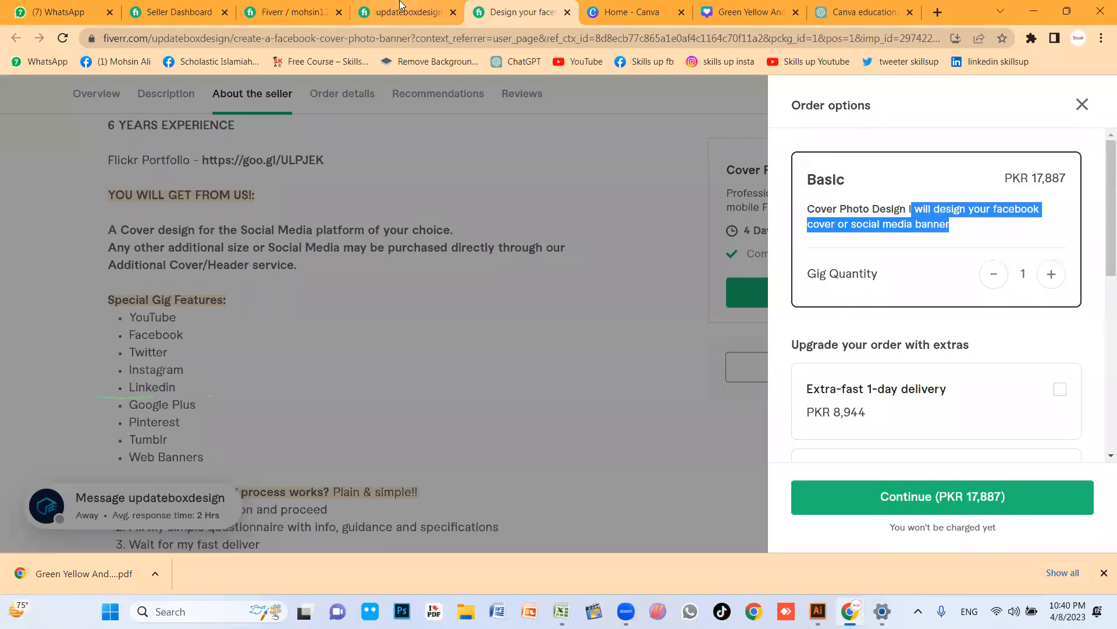
left_click(408, 8)
left_click(315, 9)
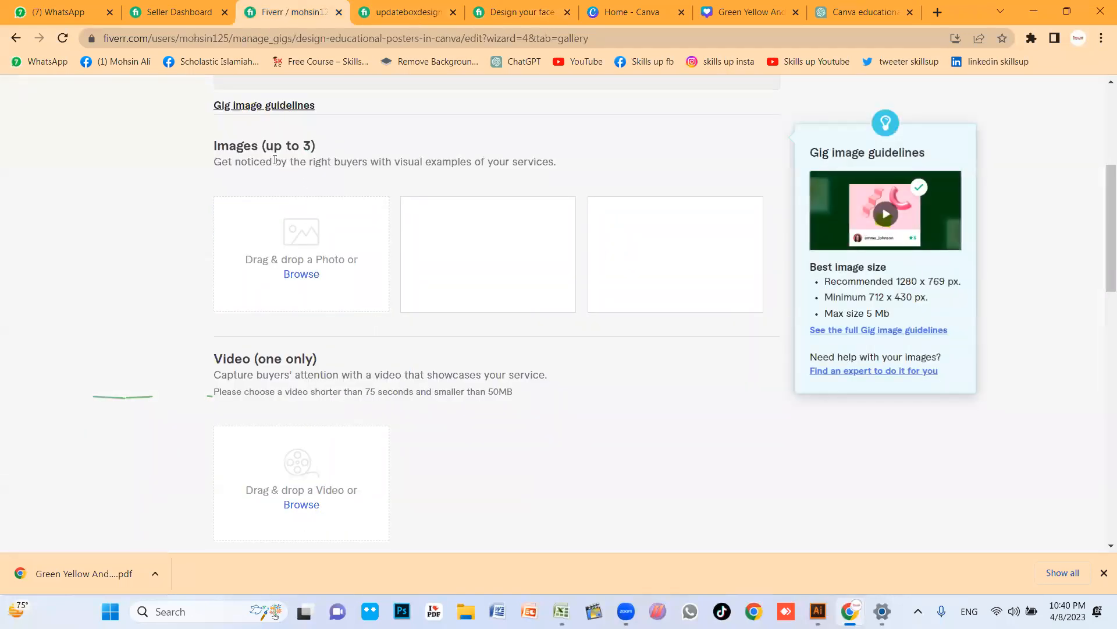
- Read the gallery's video length and size limits and its PDF document requirements
scroll(320, 273, "down", 2)
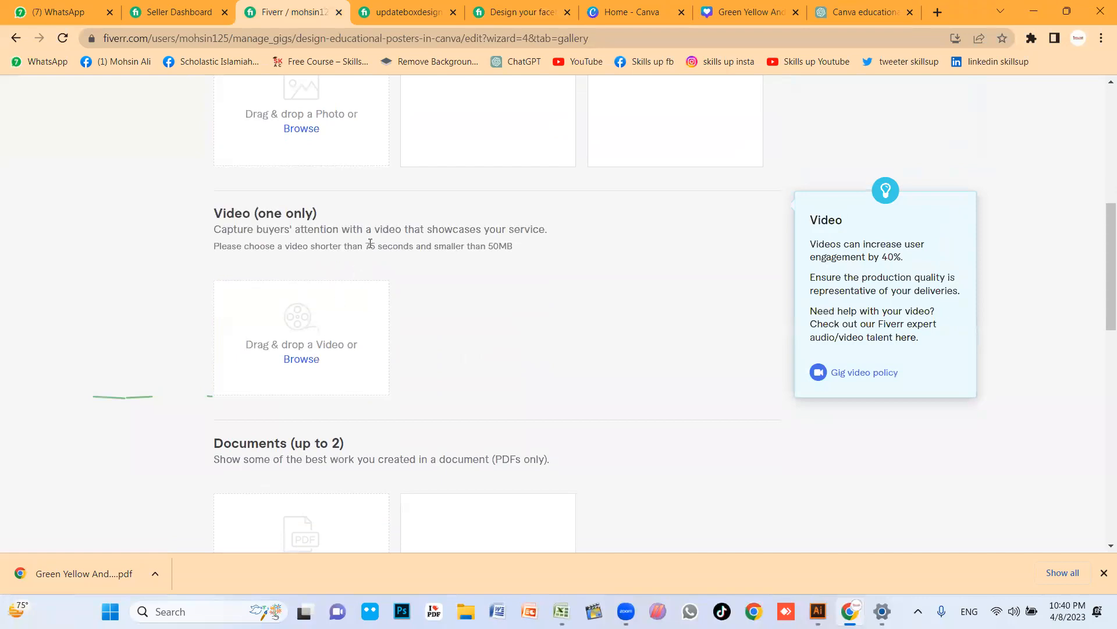
left_click_drag(370, 245, 529, 252)
left_click(502, 287)
left_click(489, 277)
scroll(301, 367, "down", 1)
scroll(298, 361, "down", 3)
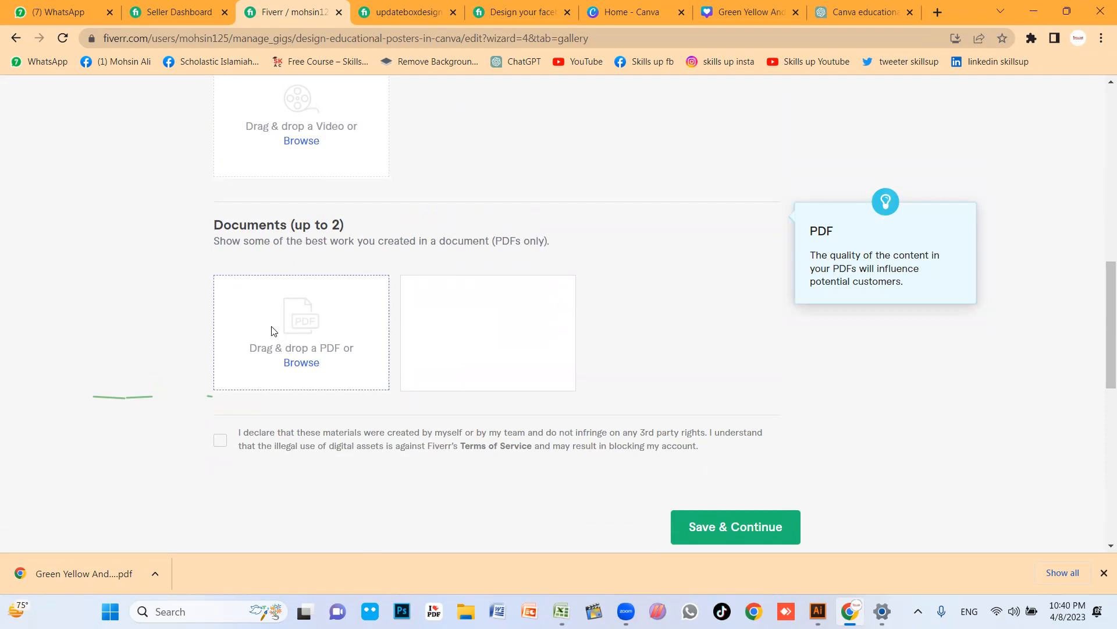
- Accept the declaration that the gallery materials are self-made and return to the images section
left_click(220, 446)
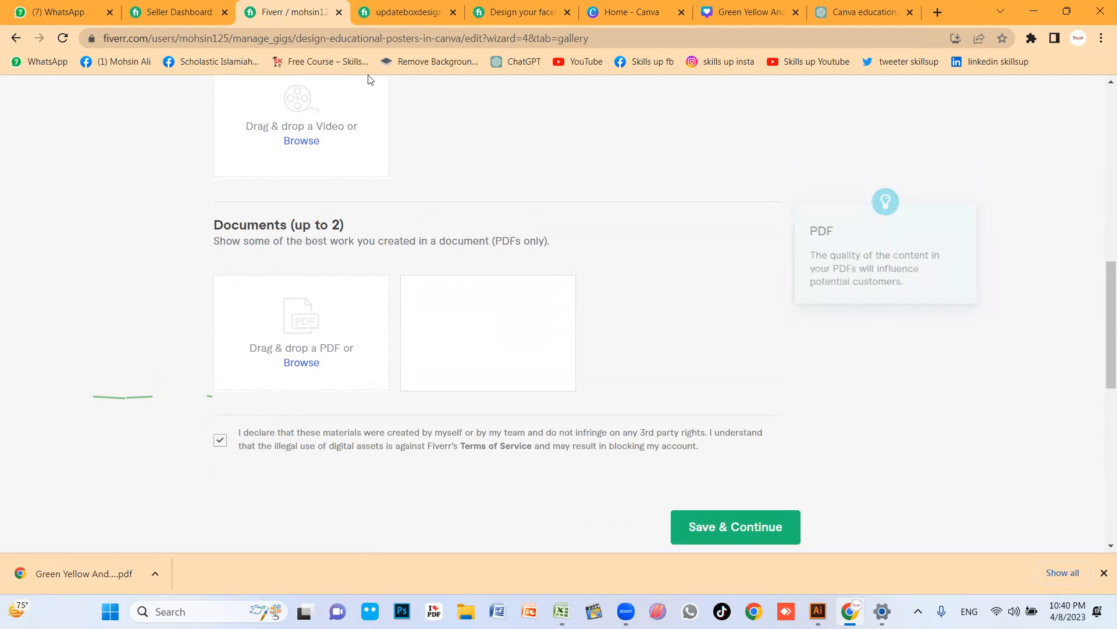
scroll(336, 257, "up", 2)
scroll(337, 258, "up", 4)
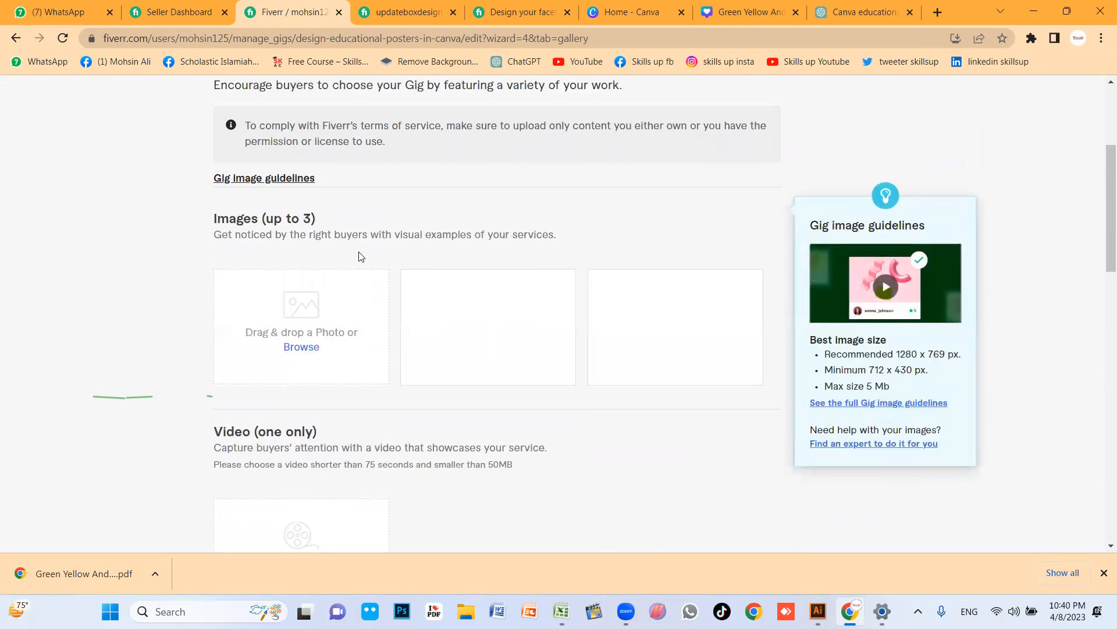
- Try to save the gig gallery and continue without adding any images
scroll(360, 254, "down", 6)
scroll(365, 337, "up", 8)
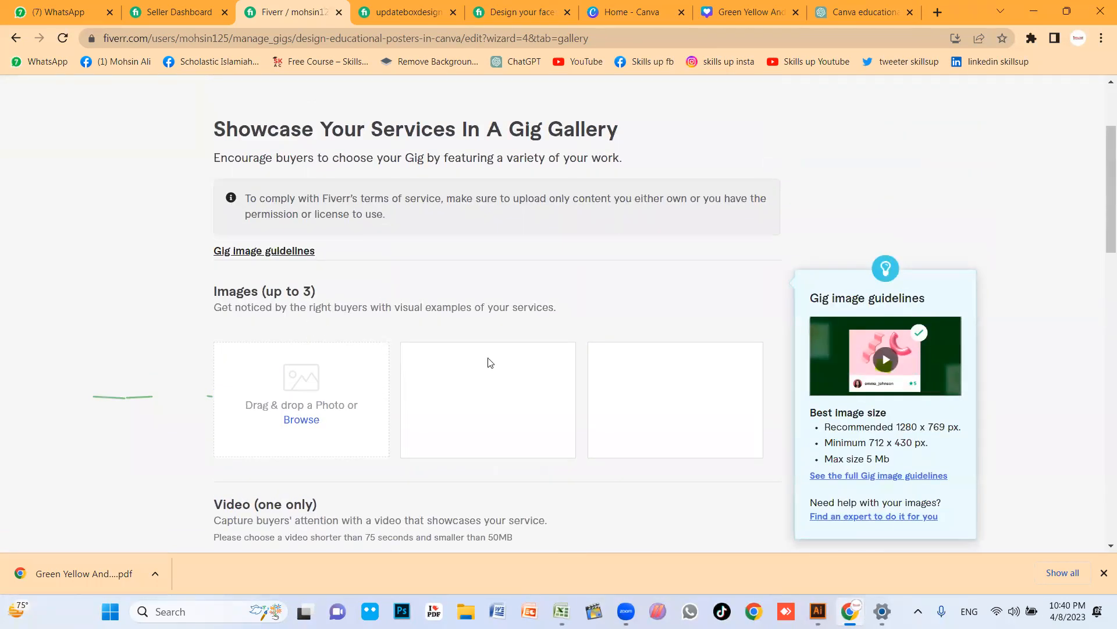
scroll(489, 364, "down", 4)
scroll(512, 257, "up", 6)
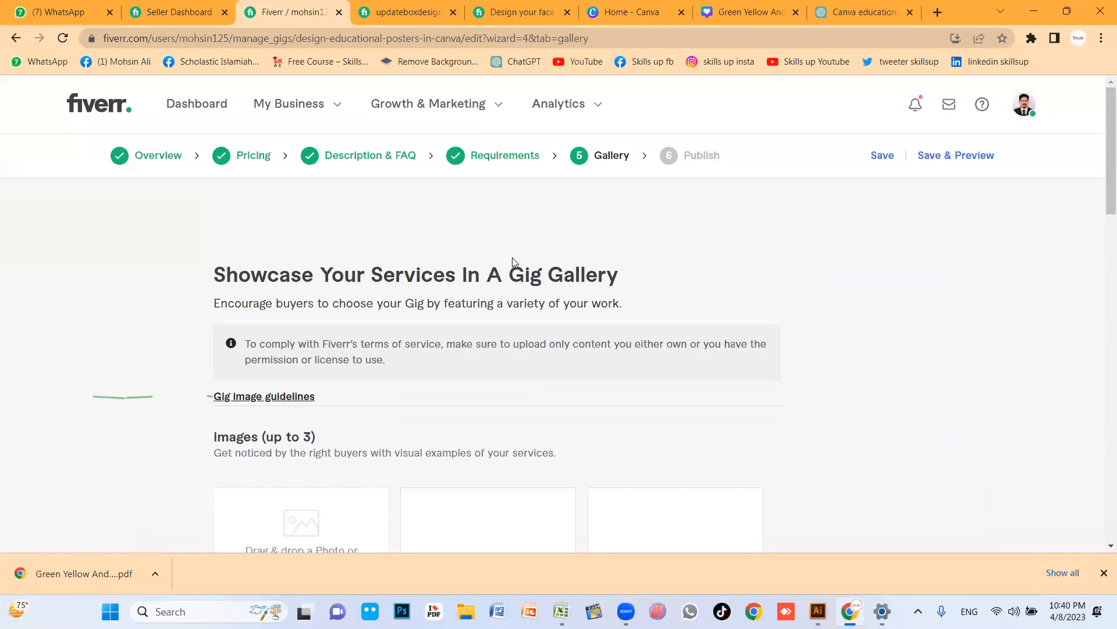
scroll(666, 249, "down", 10)
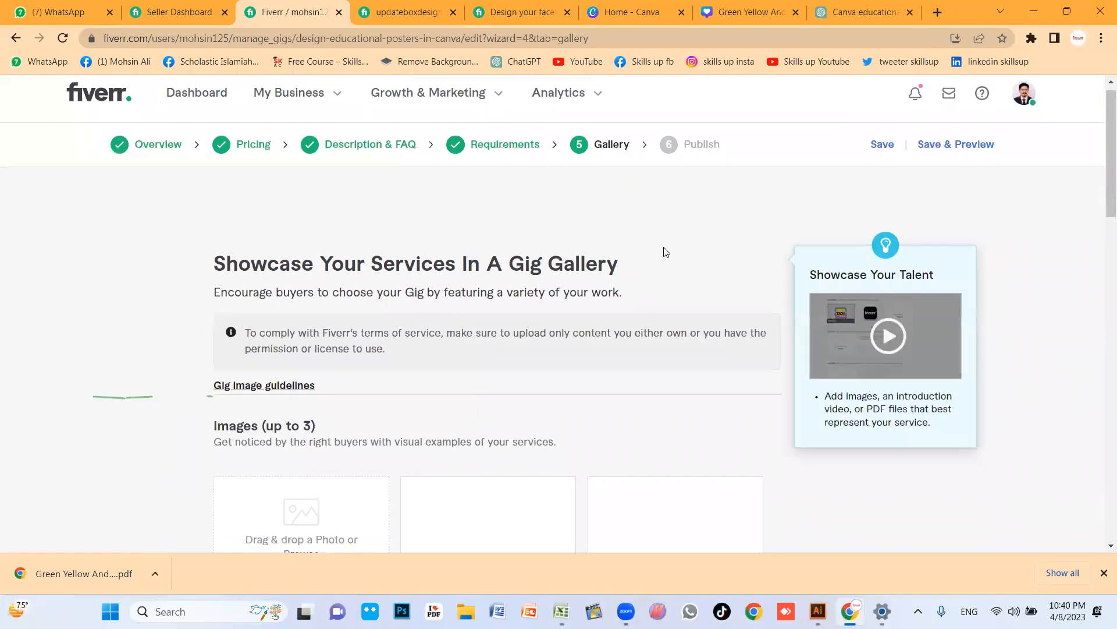
scroll(658, 401, "down", 3)
left_click(722, 383)
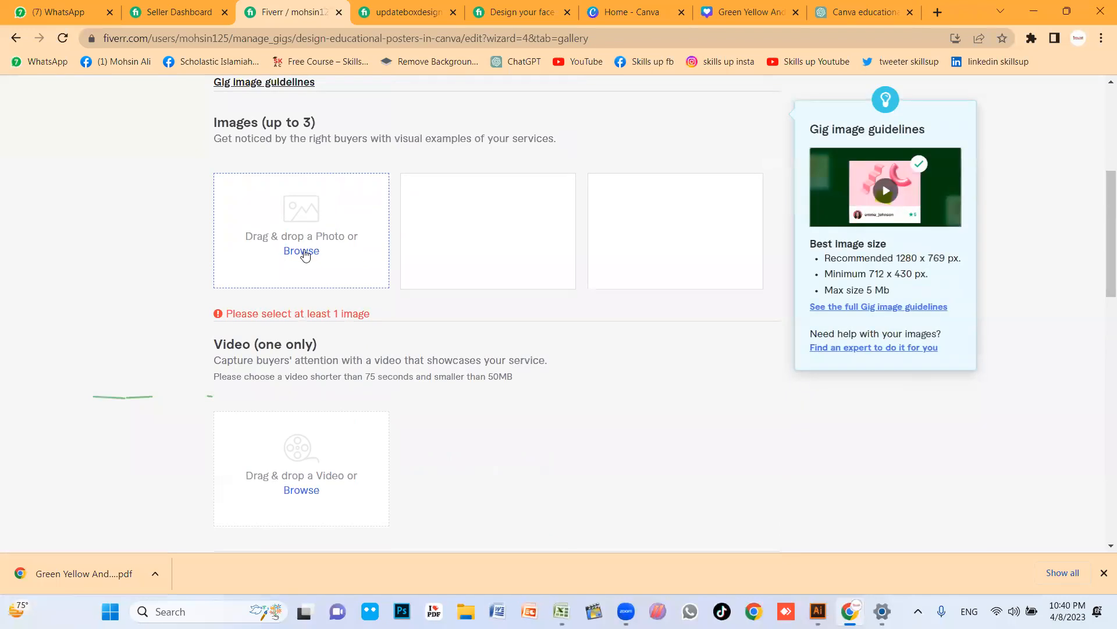
- Open updateboxdesign's social media banner gig and save its cover image to the Desktop as create-a-facebook-cover-photo-banner
left_click(407, 11)
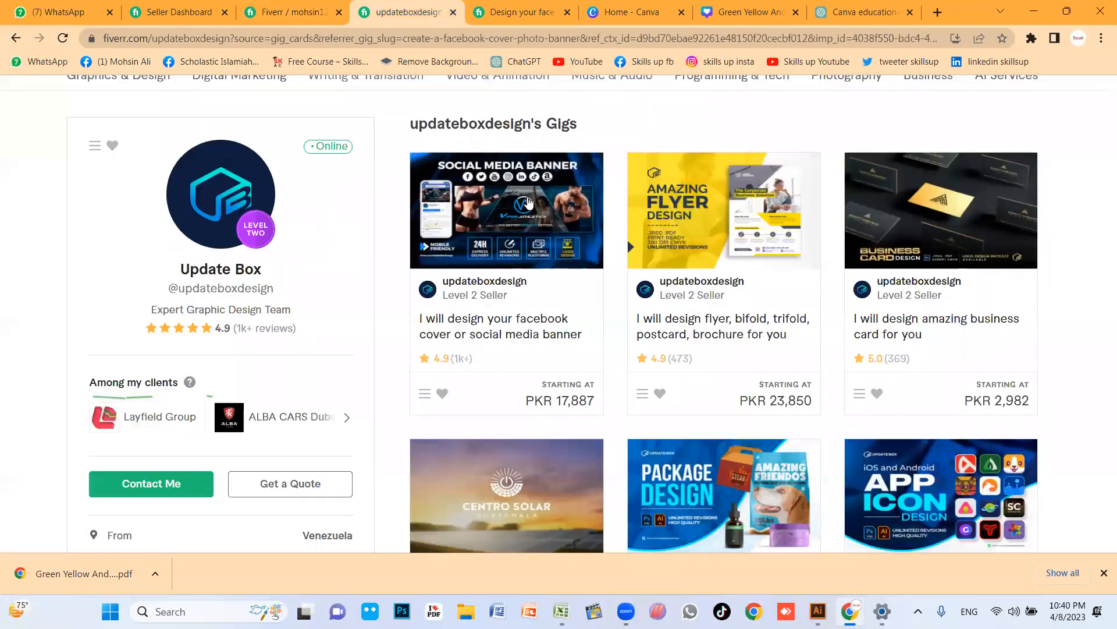
left_click(528, 202)
scroll(409, 345, "down", 2)
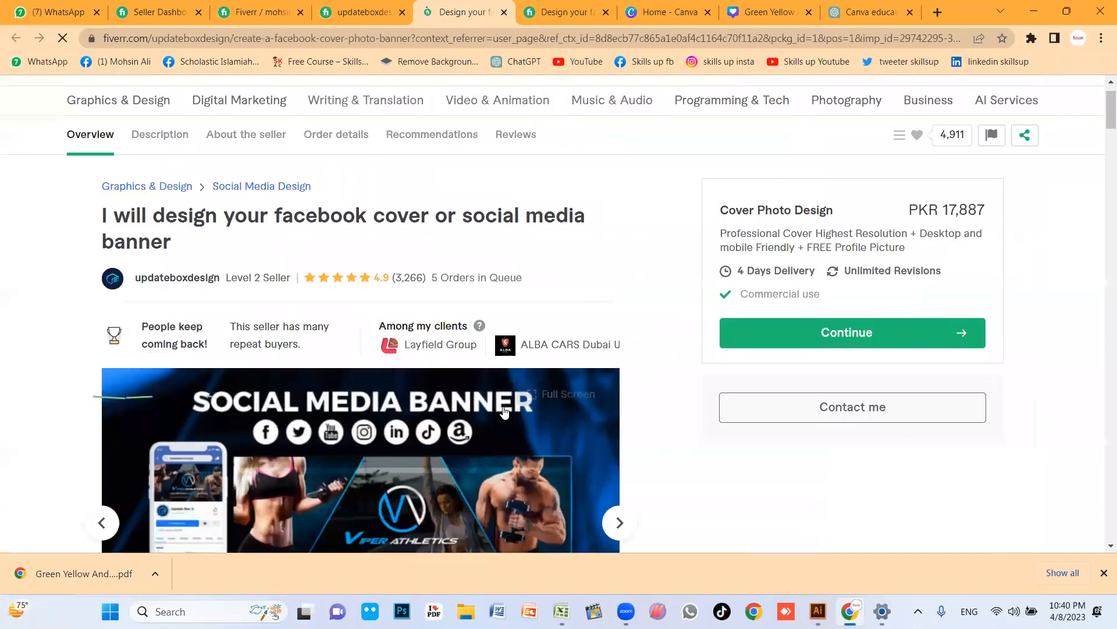
right_click(409, 346)
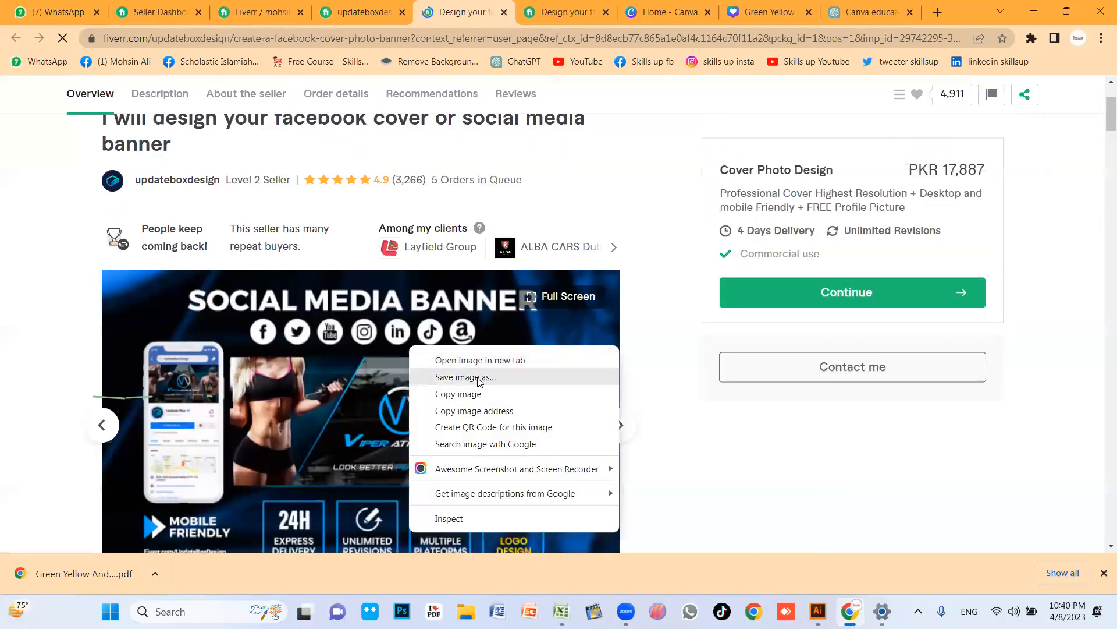
left_click(479, 377)
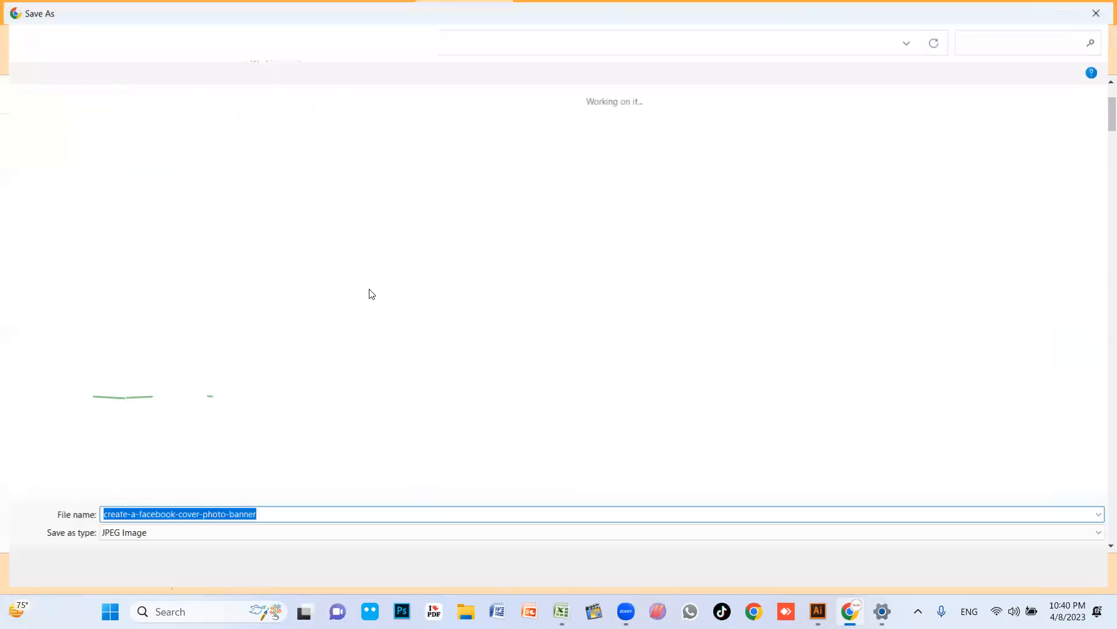
left_click(54, 162)
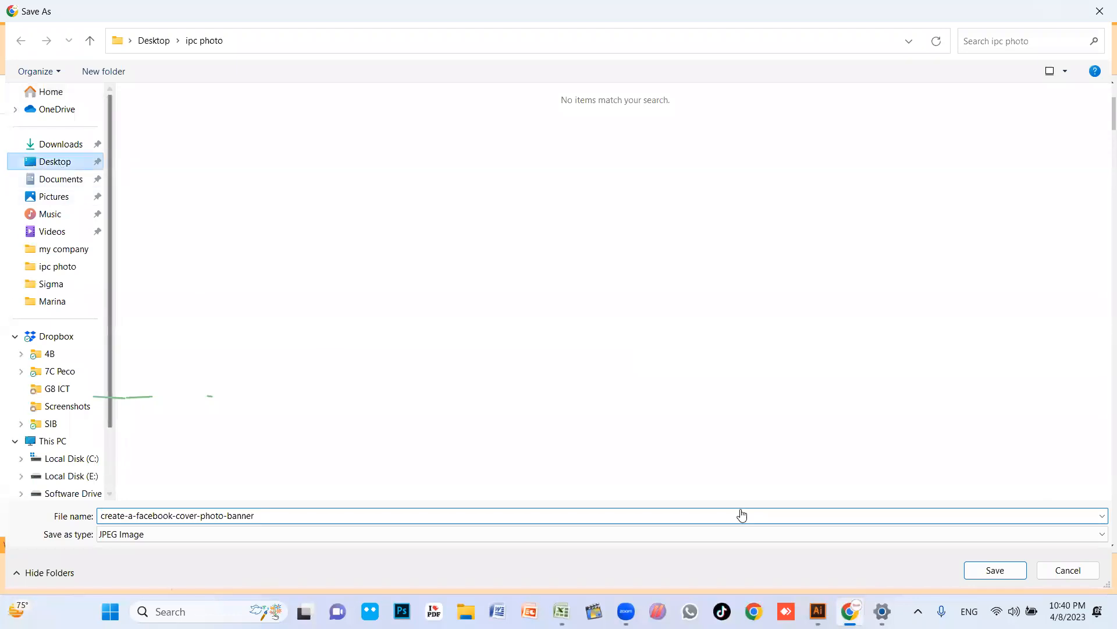
left_click(995, 569)
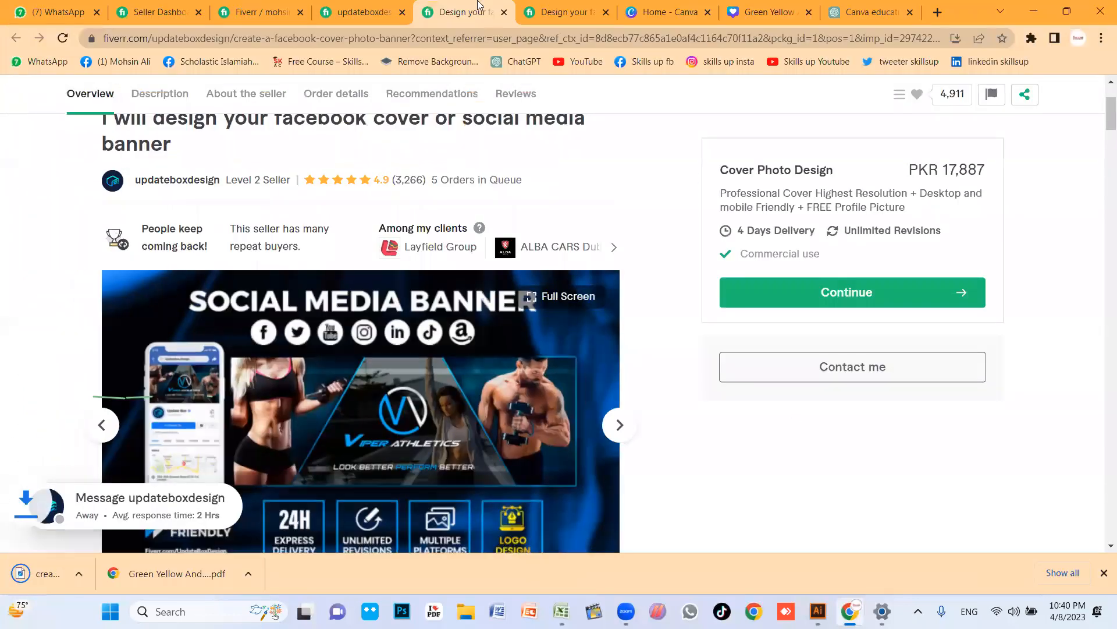
- Try to upload create-a-facebook-cover-photo-banner from the Desktop as the first gallery image of the educational posters gig
left_click(292, 7)
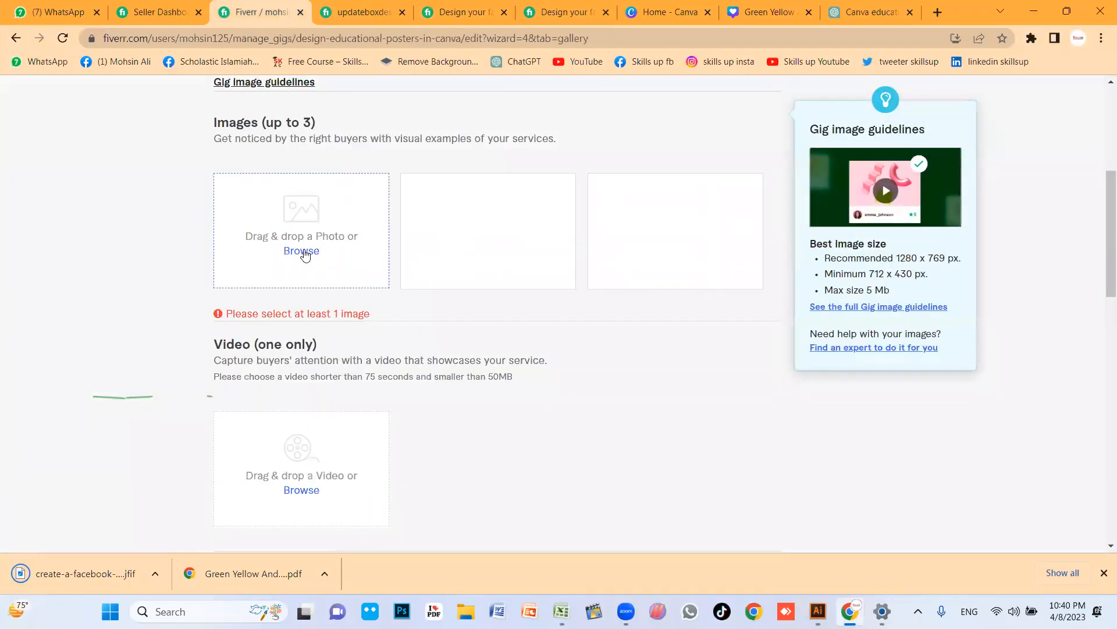
left_click(361, 261)
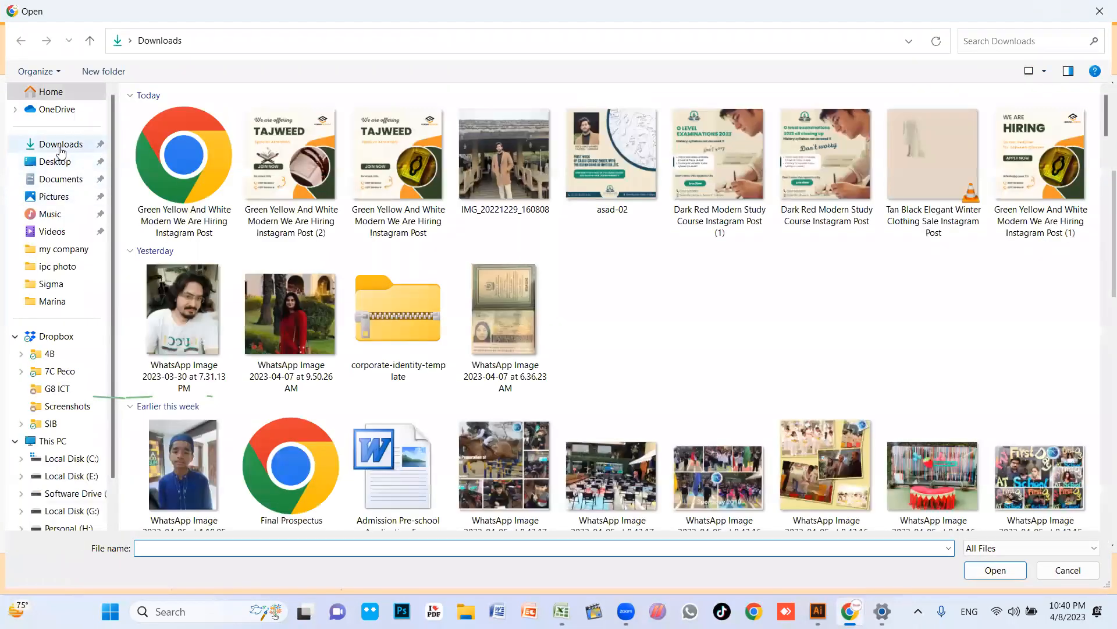
left_click(55, 161)
scroll(727, 281, "down", 4)
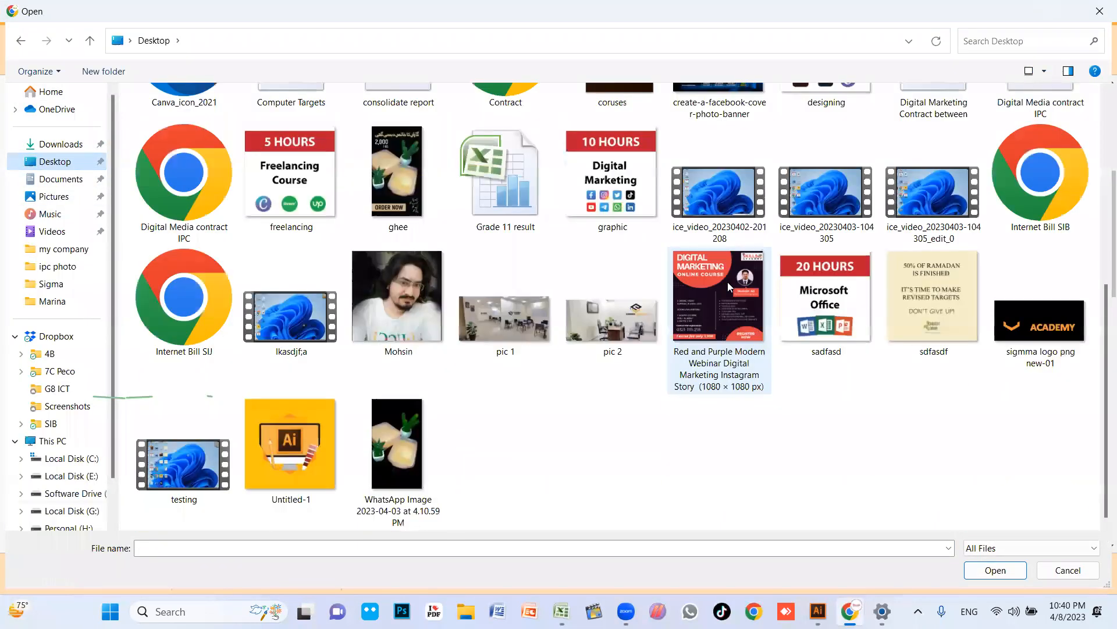
scroll(747, 269, "up", 2)
left_click(746, 269)
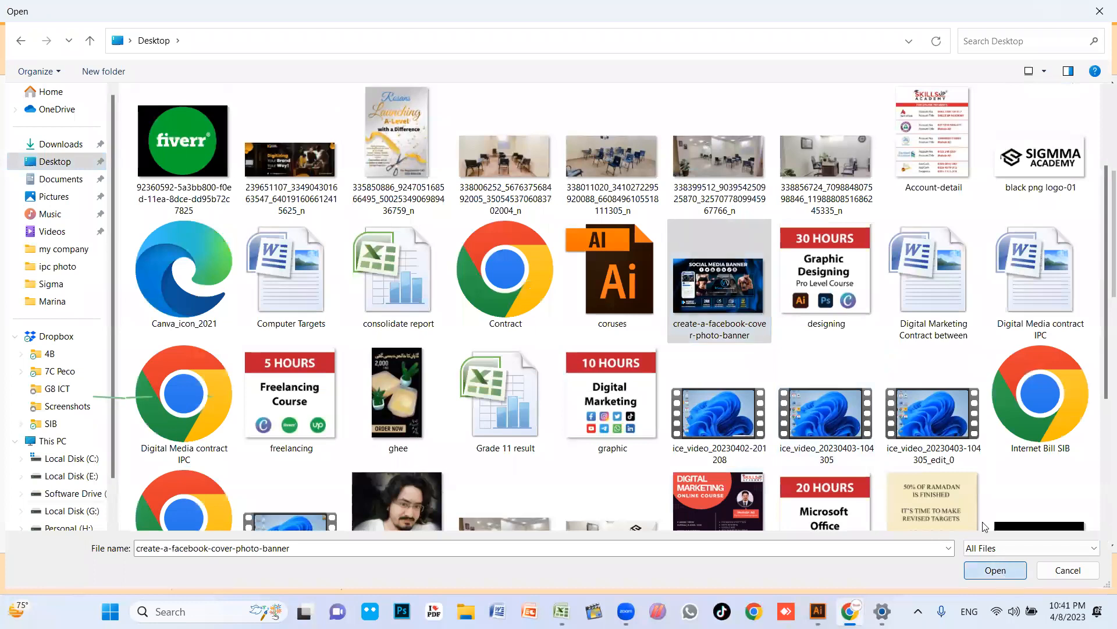
left_click(995, 570)
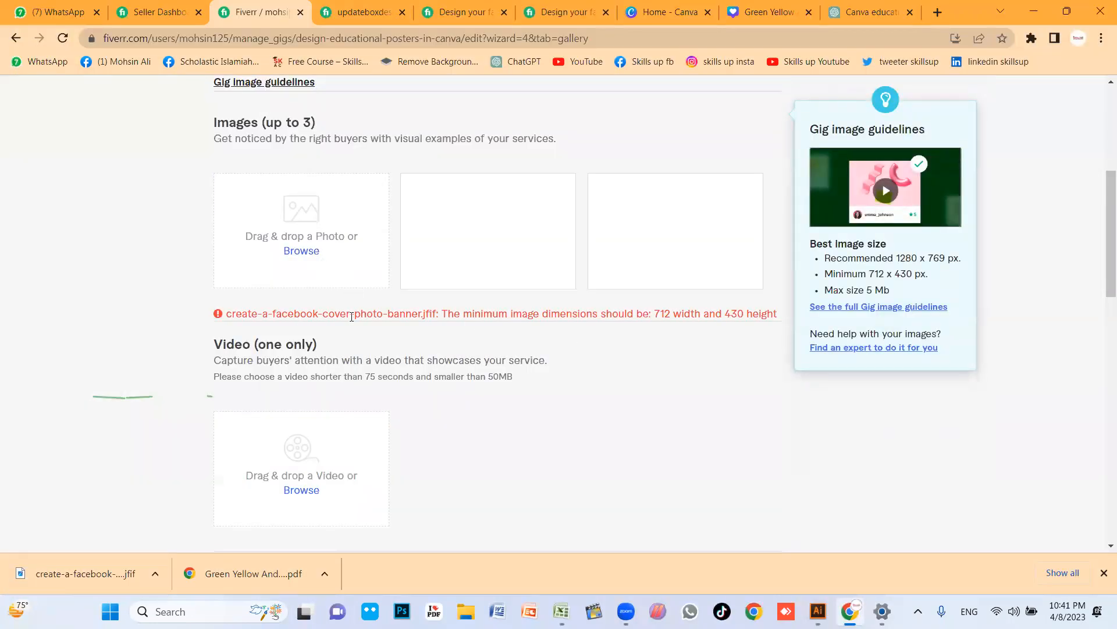
- Read the minimum image dimensions in the upload error and review the gallery page's sections and the remaining publish stage
left_click_drag(655, 313, 747, 320)
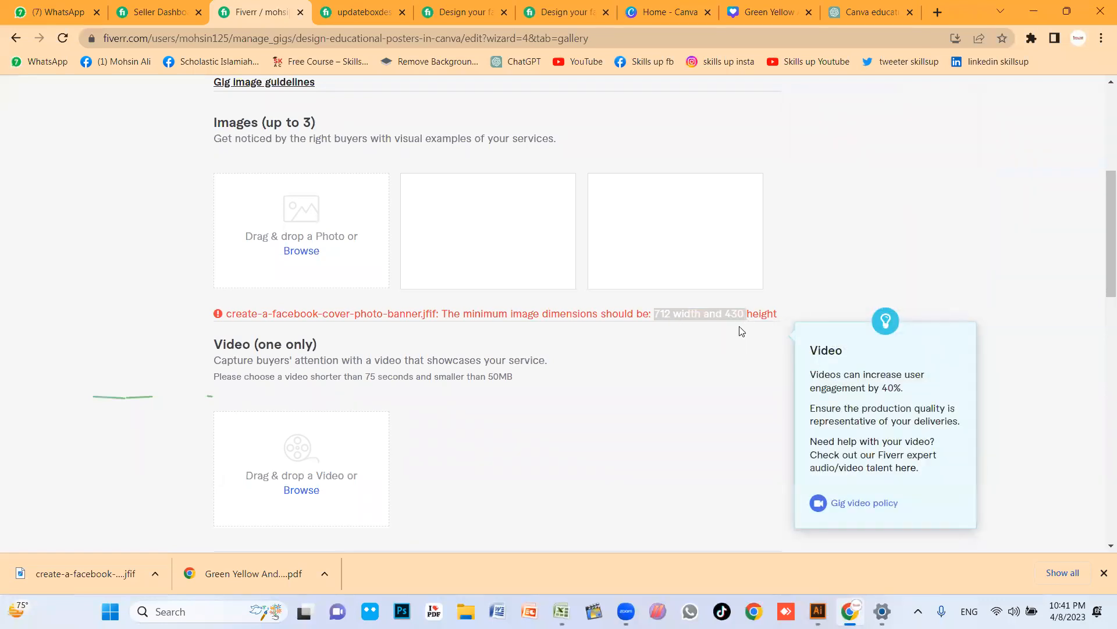
double_click(737, 315)
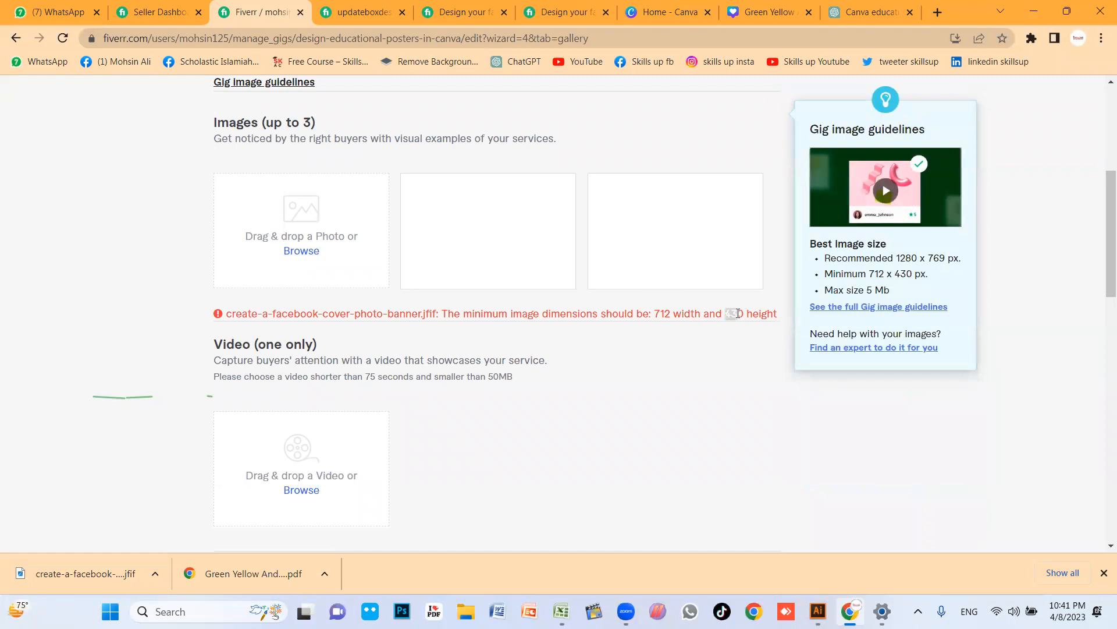
left_click(679, 356)
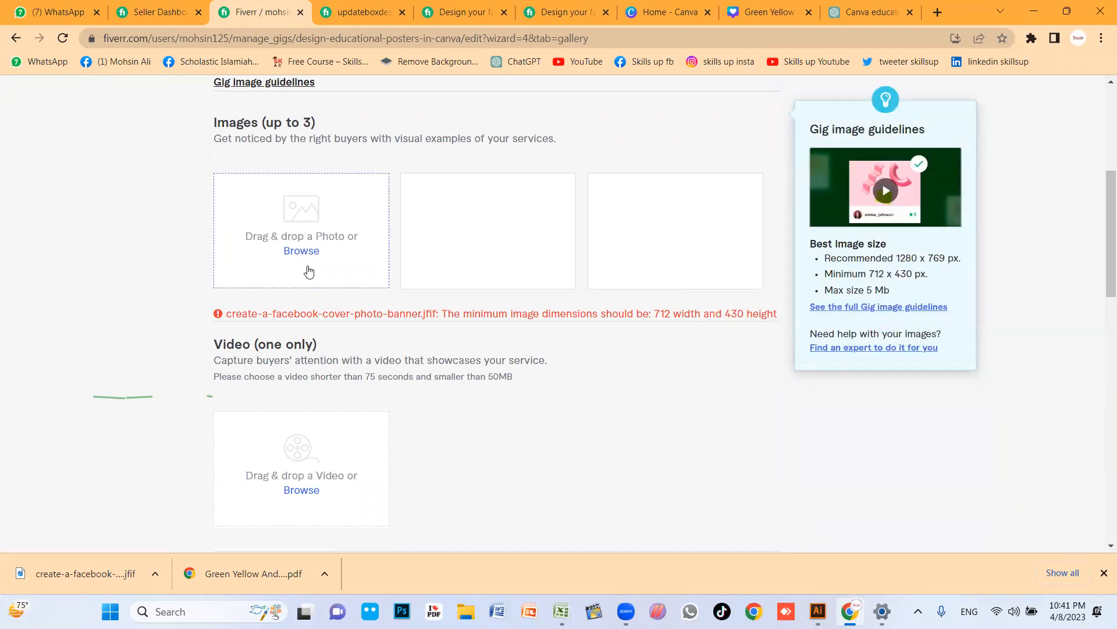
scroll(296, 234, "down", 5)
scroll(296, 234, "up", 5)
scroll(591, 362, "down", 9)
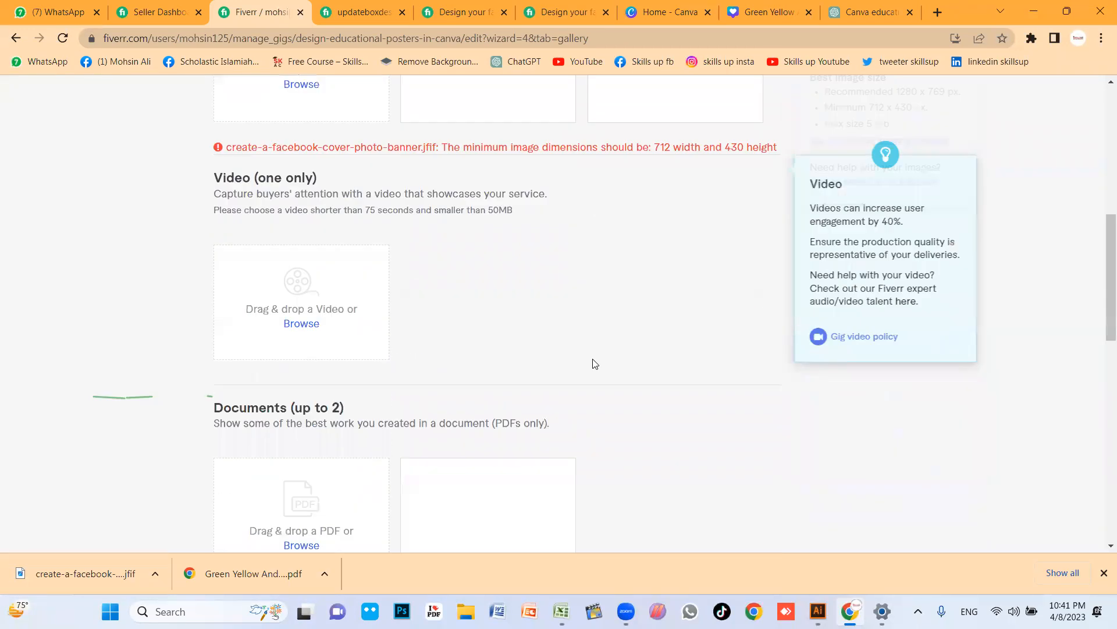
scroll(640, 384, "up", 15)
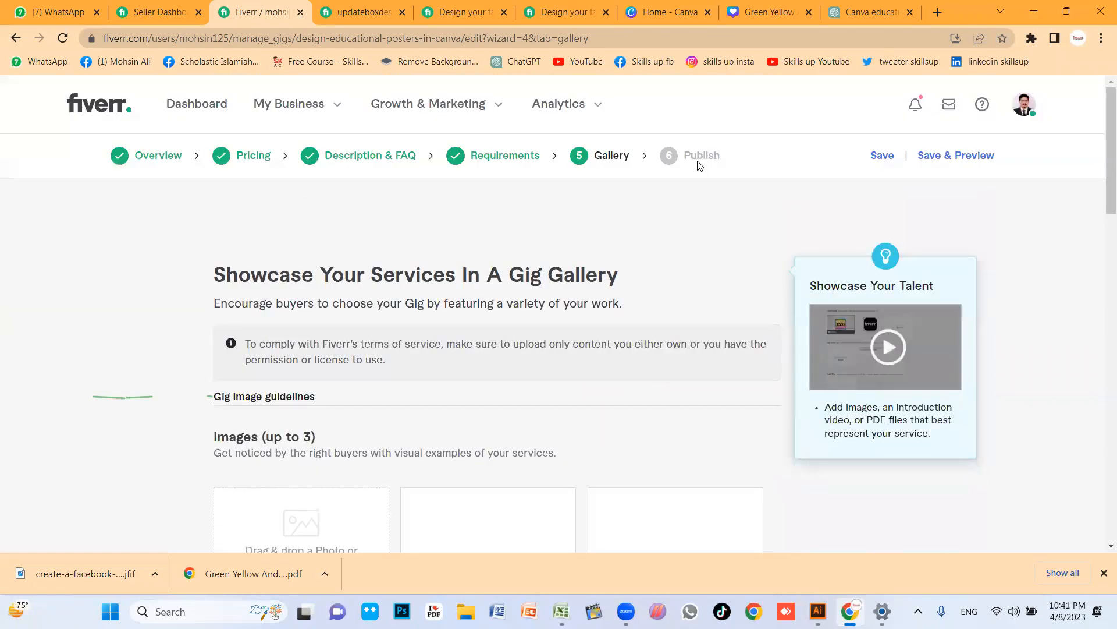
scroll(625, 283, "down", 1)
scroll(626, 282, "up", 1)
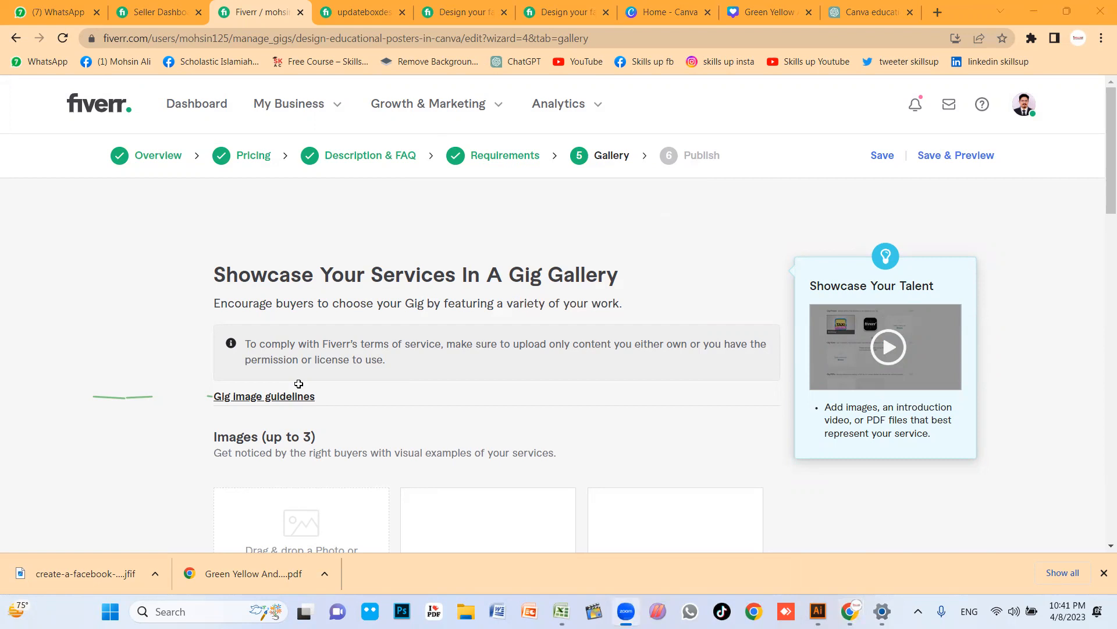
- Switch to the Excel workbook Book1 and review the researched keywords with their available gig counts
key("alt+Tab")
left_click(309, 424)
left_click(371, 181)
left_click(396, 265)
key("Down")
key("Down")
key("Down")
key("Down")
key("Down")
scroll(481, 257, "down", 1)
scroll(574, 350, "up", 1)
scroll(565, 281, "down", 1)
scroll(564, 314, "down", 4)
scroll(564, 361, "up", 5)
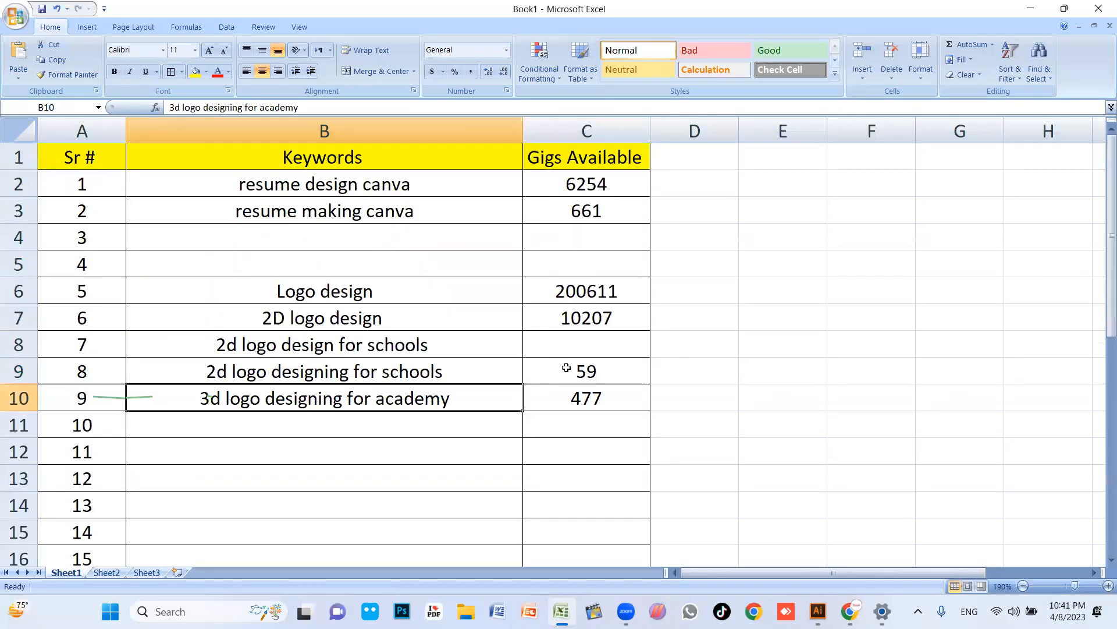
left_click(554, 517)
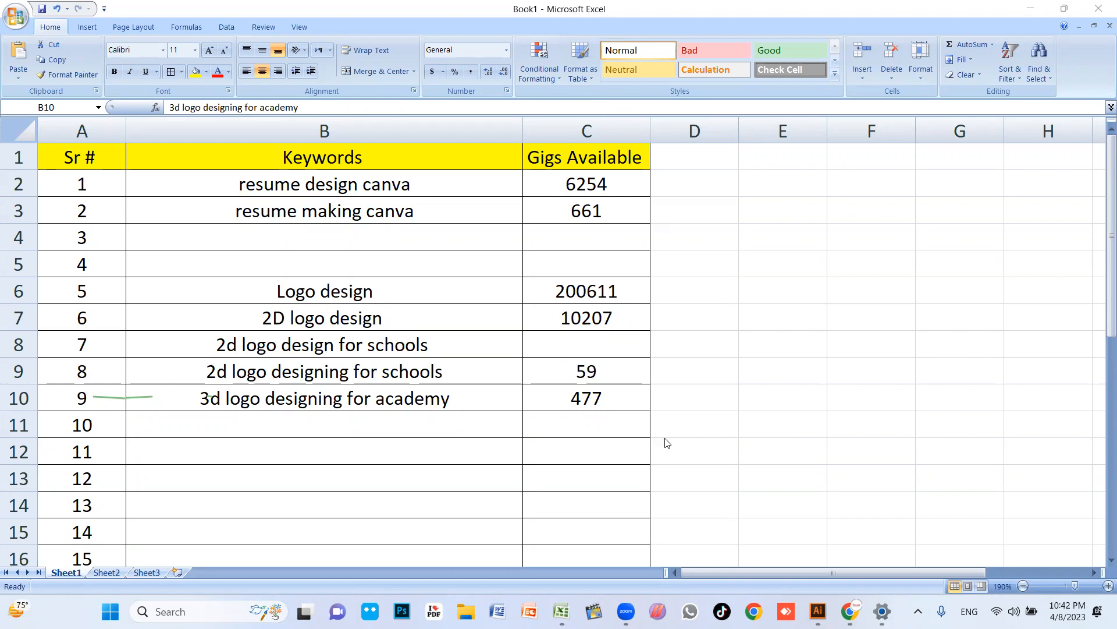
- Return to the Fiverr gallery page in Chrome and copy the terms-of-service notice about permitted uploads
left_click(848, 611)
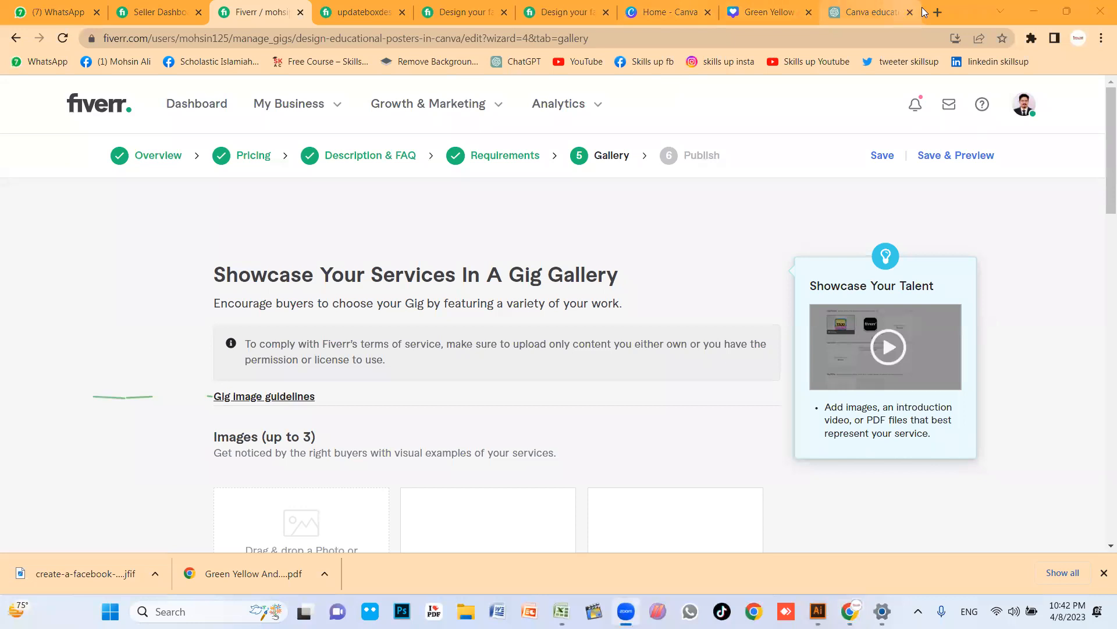
triple_click(342, 362)
key("ctrl+c")
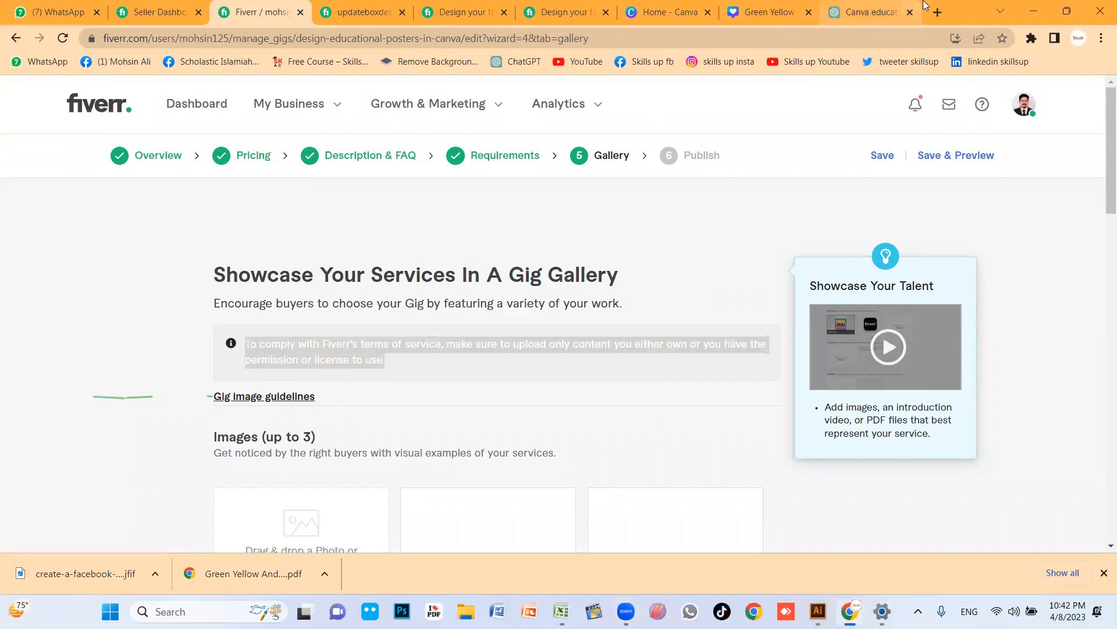
- Search Google for "english to urdu" in a new tab and translate the copied Fiverr notice into Urdu
left_click(937, 12)
type("ur")
key("BackSpace")
key("BackSpace")
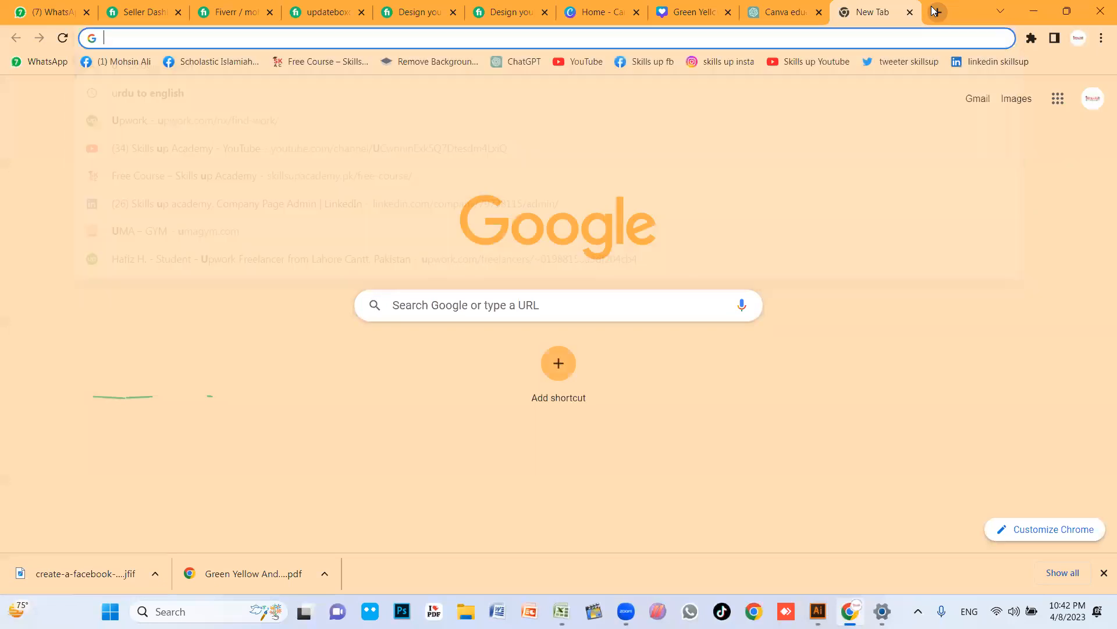
type("englit")
key("BackSpace")
type("sh to urdu")
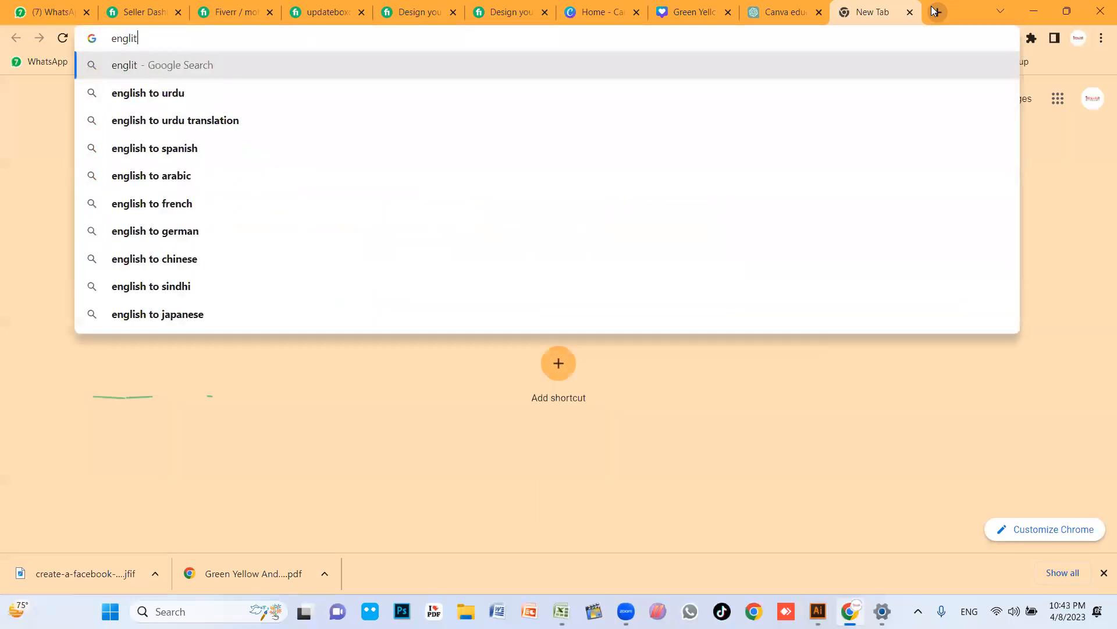
key("Return")
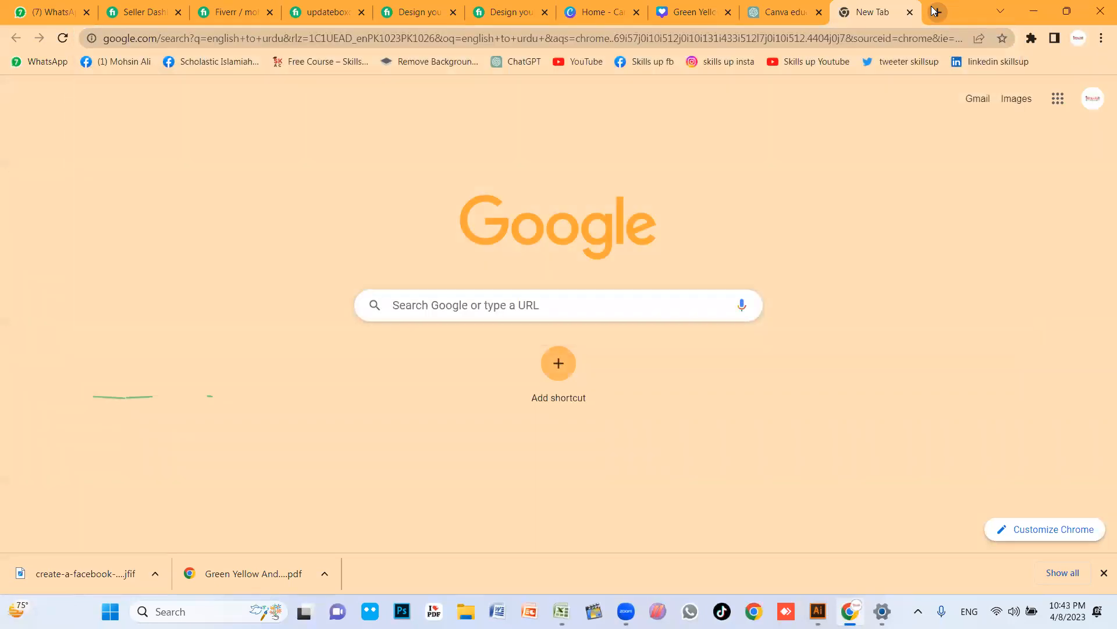
left_click(273, 285)
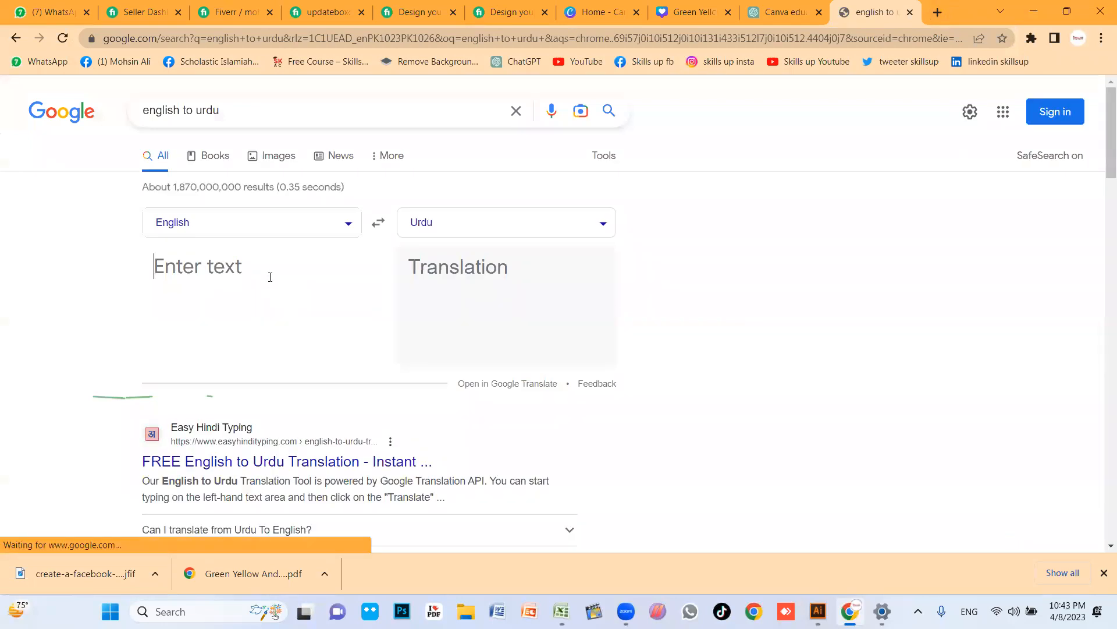
key("ctrl+v")
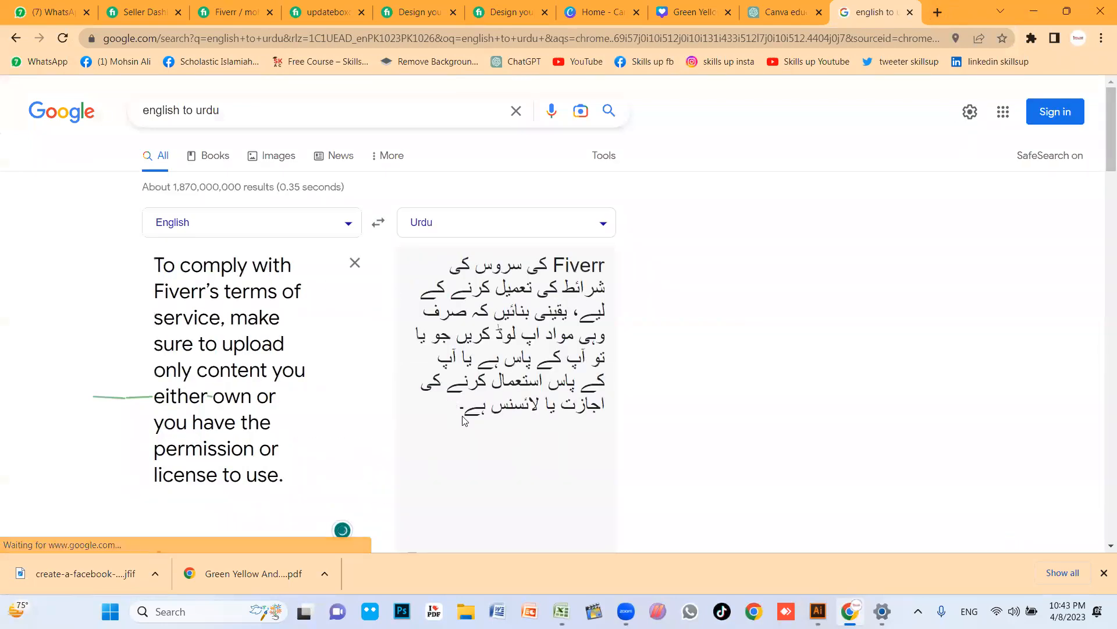
- Swap the translator to Urdu to English and translate the message "میں آپ کا یہ کام دو دن میں کر دوں گا اور معیاری کام کروں گا۔"
left_click(379, 223)
key("ctrl+a")
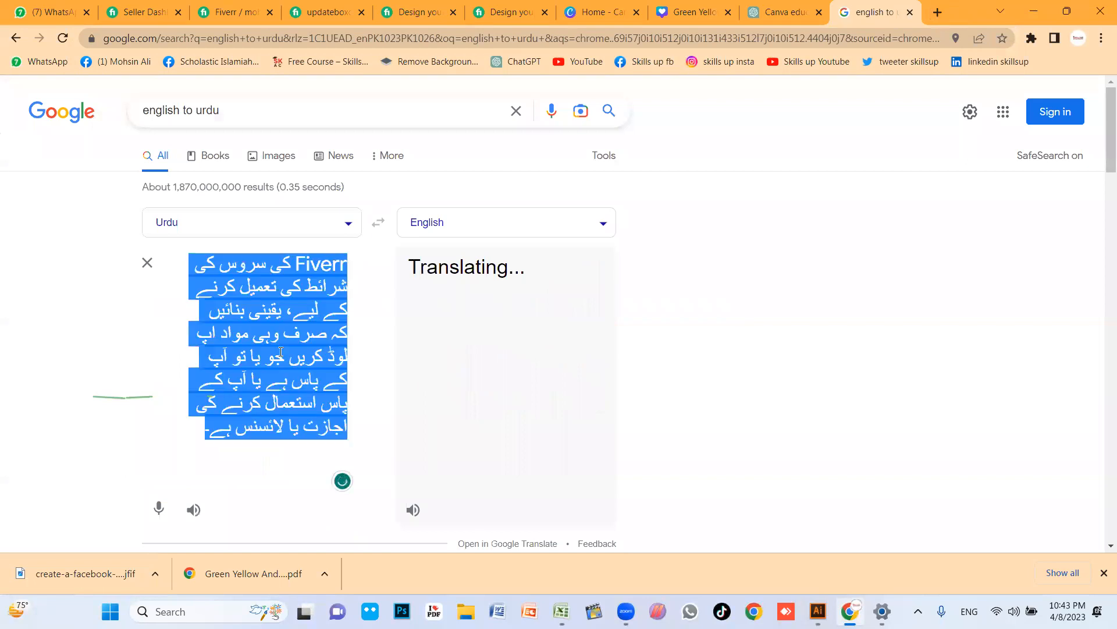
key("alt+shift")
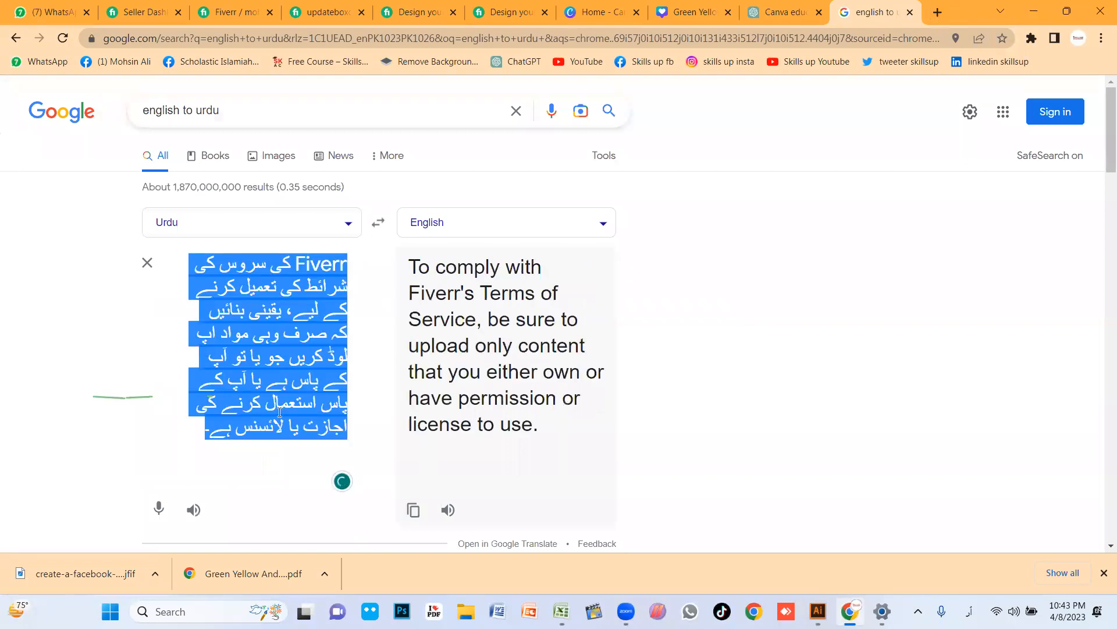
type("میں آپ کا یہ")
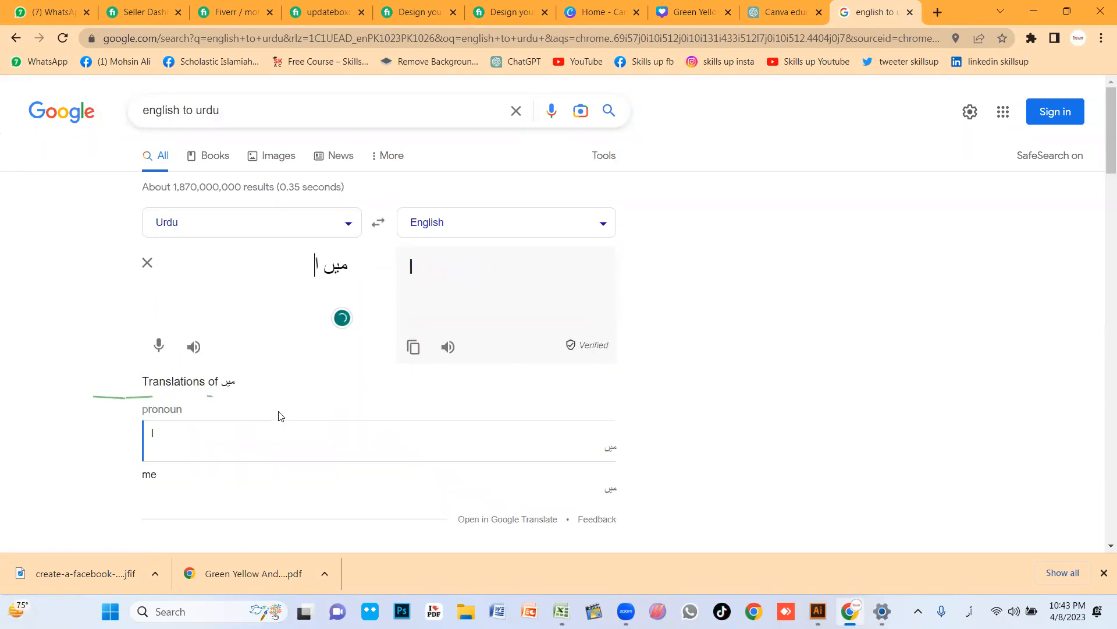
type(" کام")
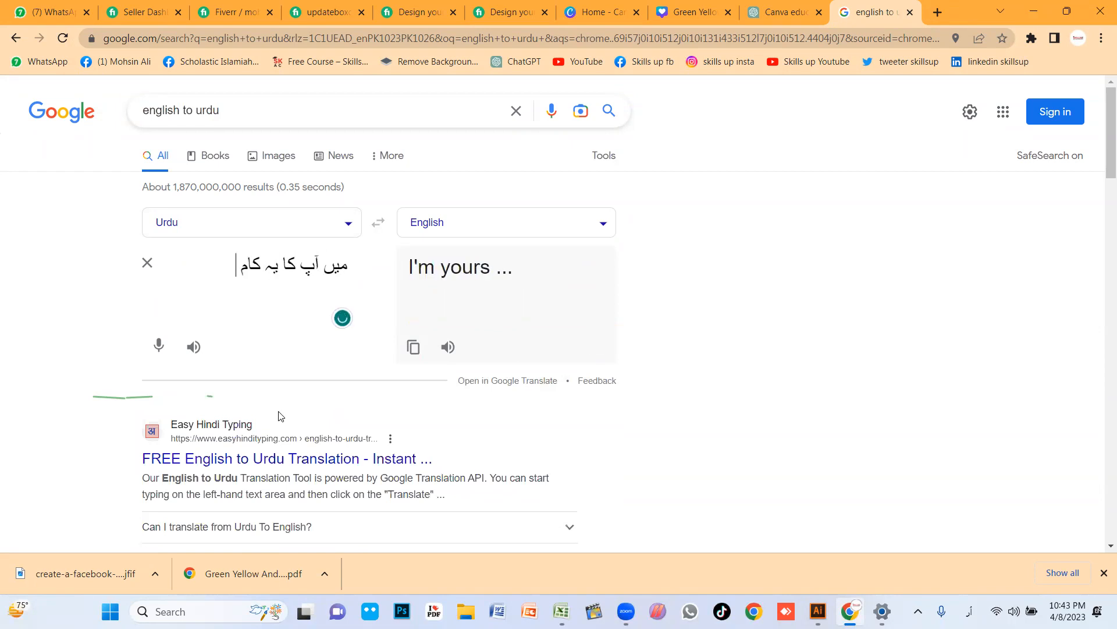
type(" دو دن میں کر دوں ک")
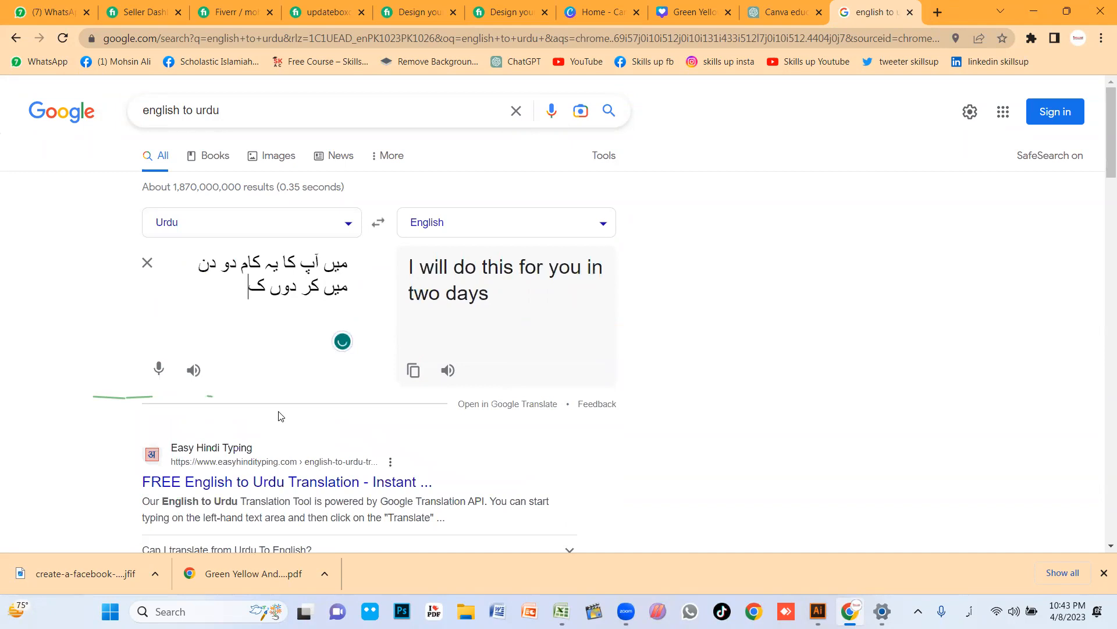
key("BackSpace")
type("گا اور معیاری کام")
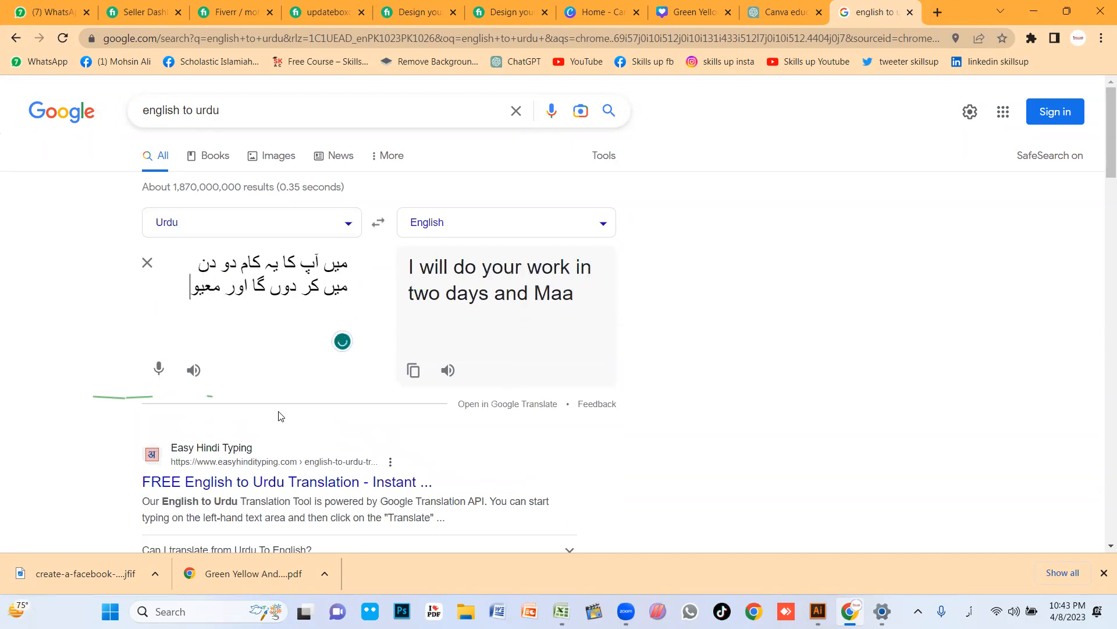
type(" کروں گا۔")
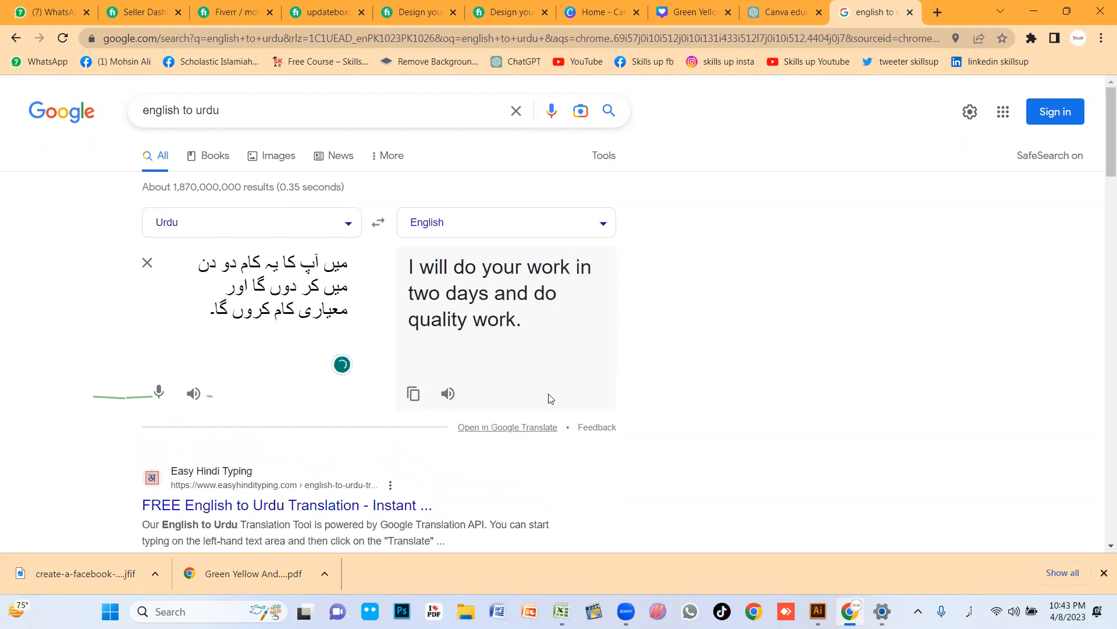
- Copy the English translation of the message and go to the ChatGPT conversation about Canva educational posters
left_click_drag(514, 331, 394, 274)
key("ctrl+c")
left_click(798, 251)
left_click(786, 12)
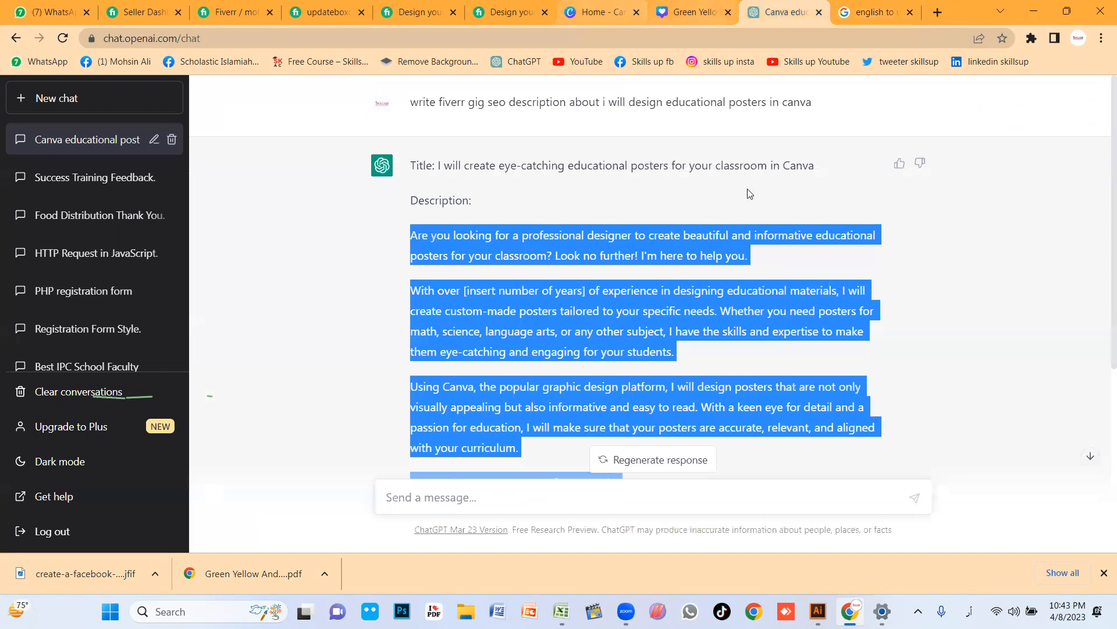
left_click(706, 6)
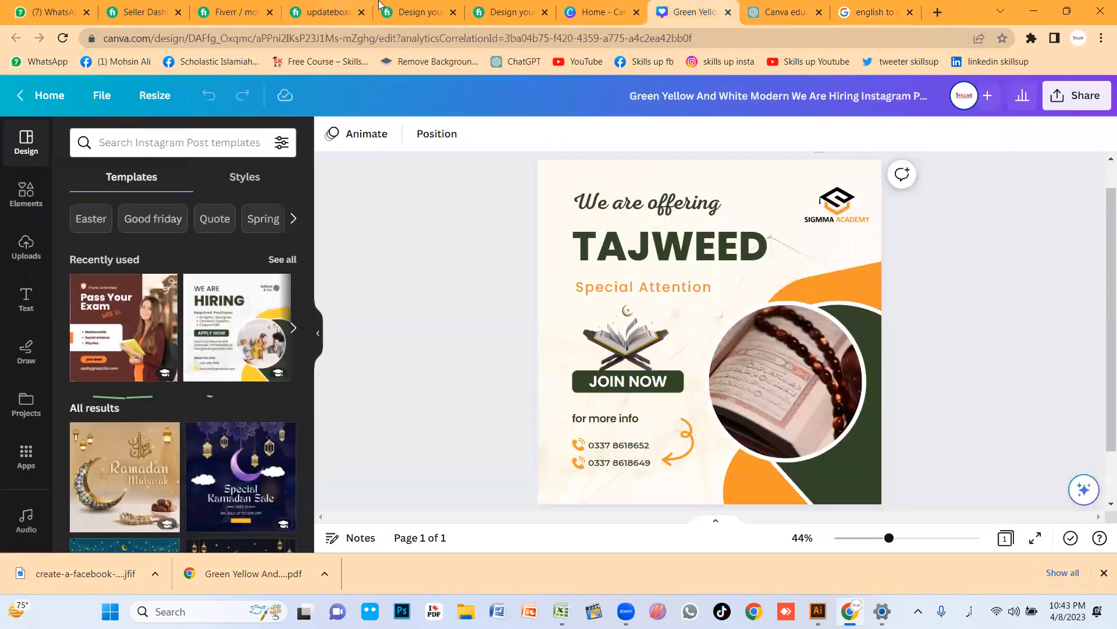
left_click(422, 12)
left_click(873, 13)
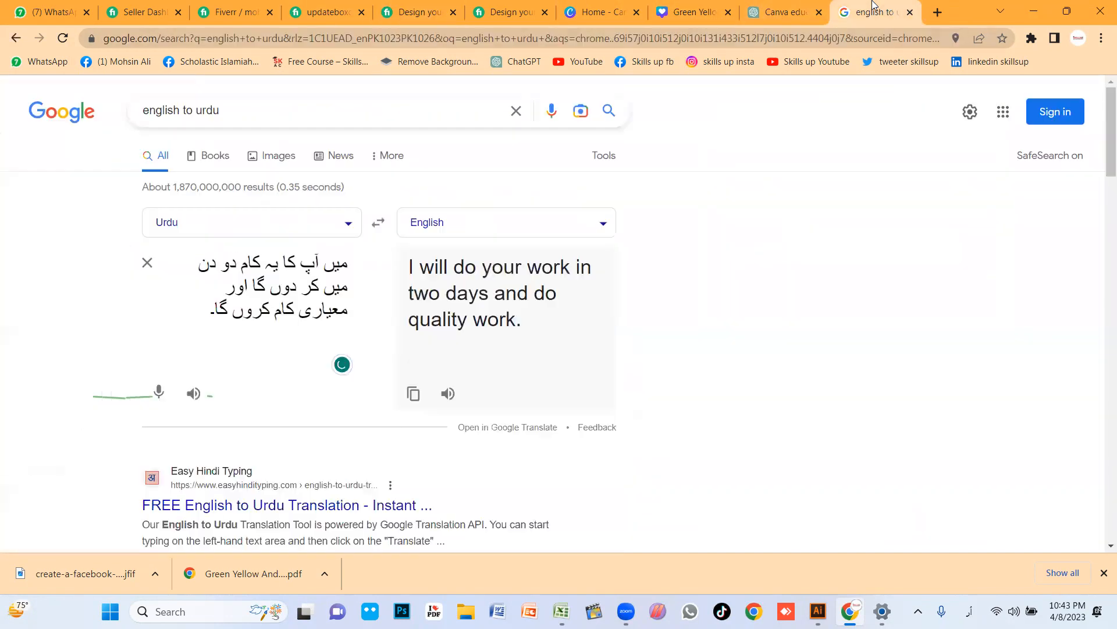
left_click(786, 12)
- Ask ChatGPT to "write answer of I will do your work in two days and do quality work." and select its reply
left_click(561, 495)
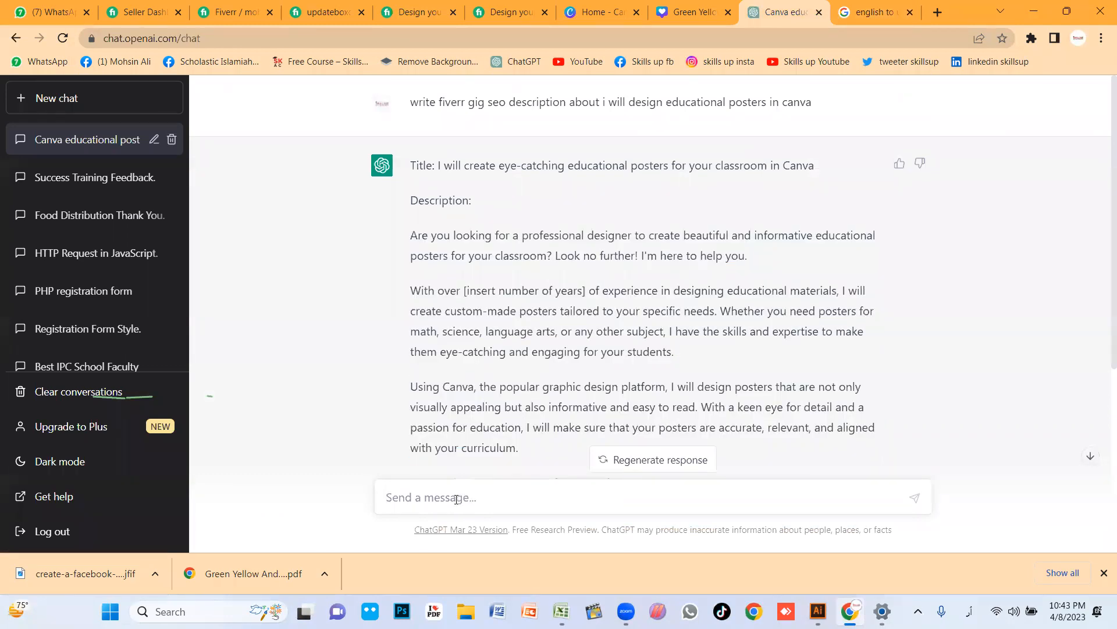
type("و")
key("BackSpace")
key("alt+shift")
type("write answer of")
key("shift+Return")
key("ctrl+v")
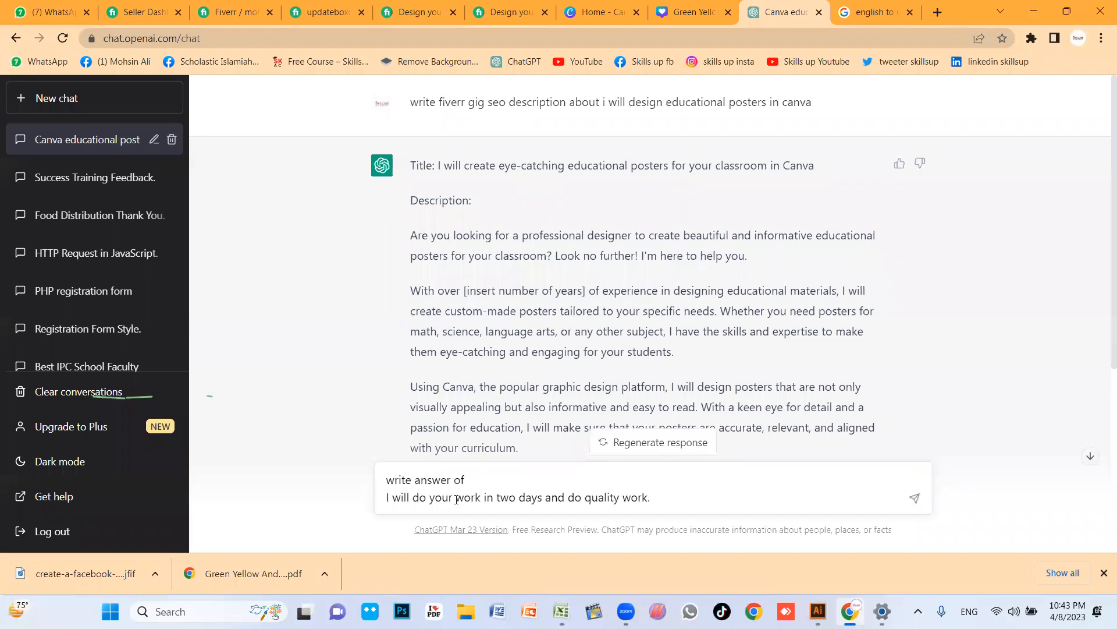
key("Return")
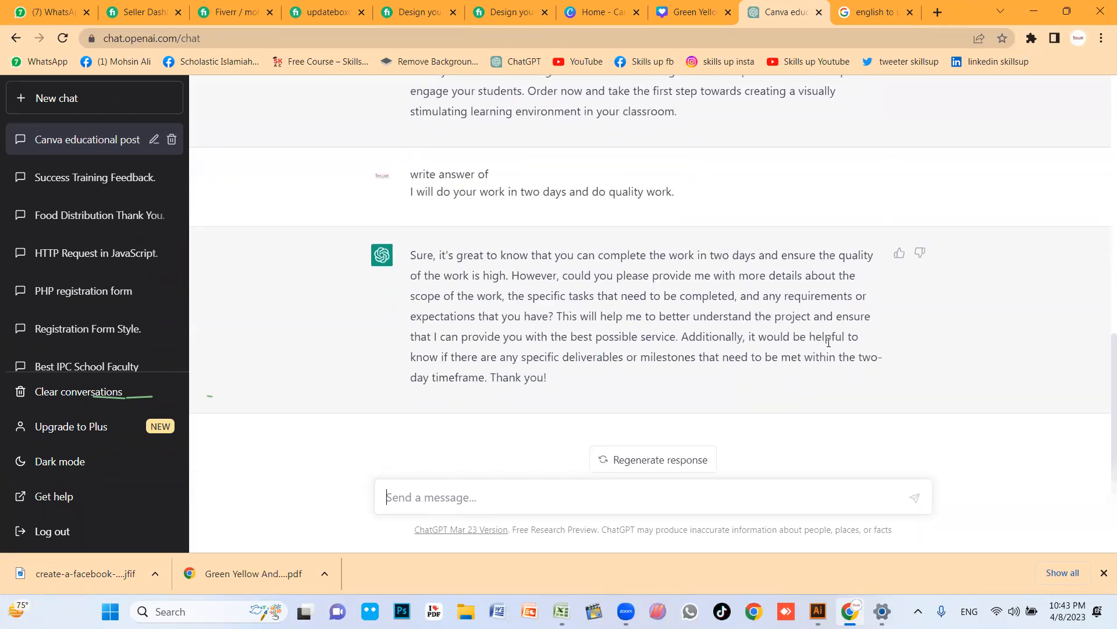
left_click_drag(570, 388, 403, 247)
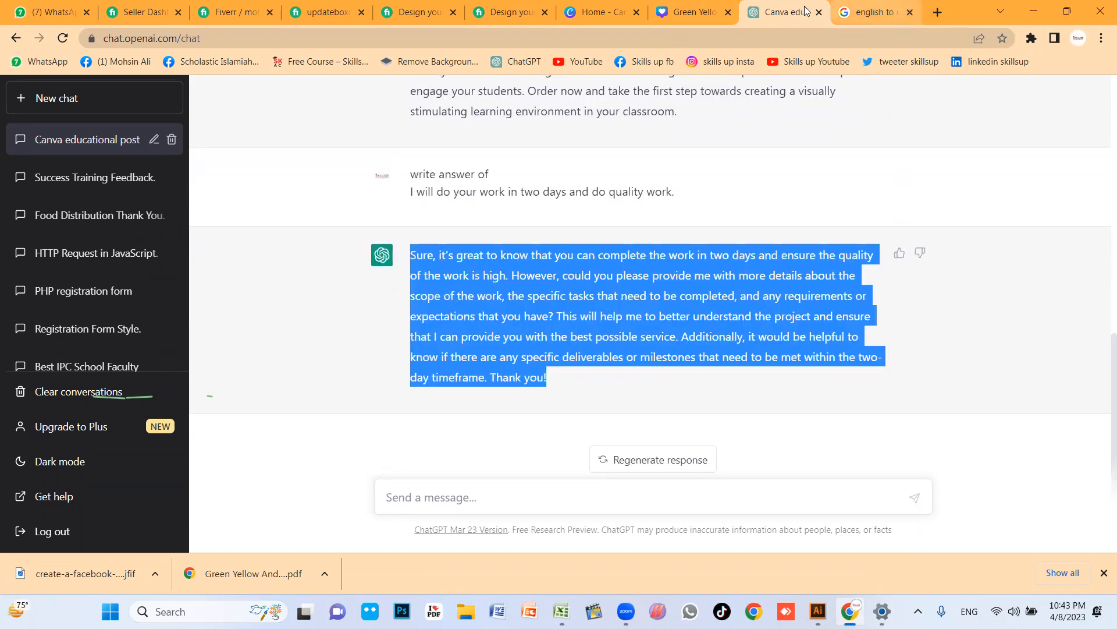
- Go to updateboxdesign's Facebook cover gig on Fiverr and browse through its gallery, customer reviews and description
left_click(399, 9)
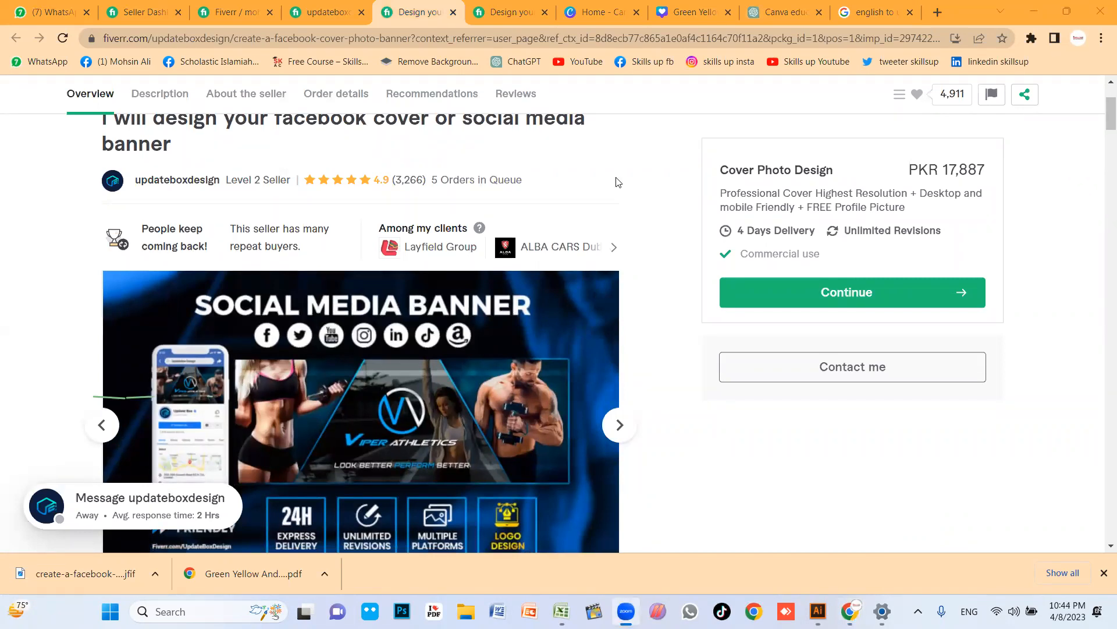
scroll(528, 309, "down", 5)
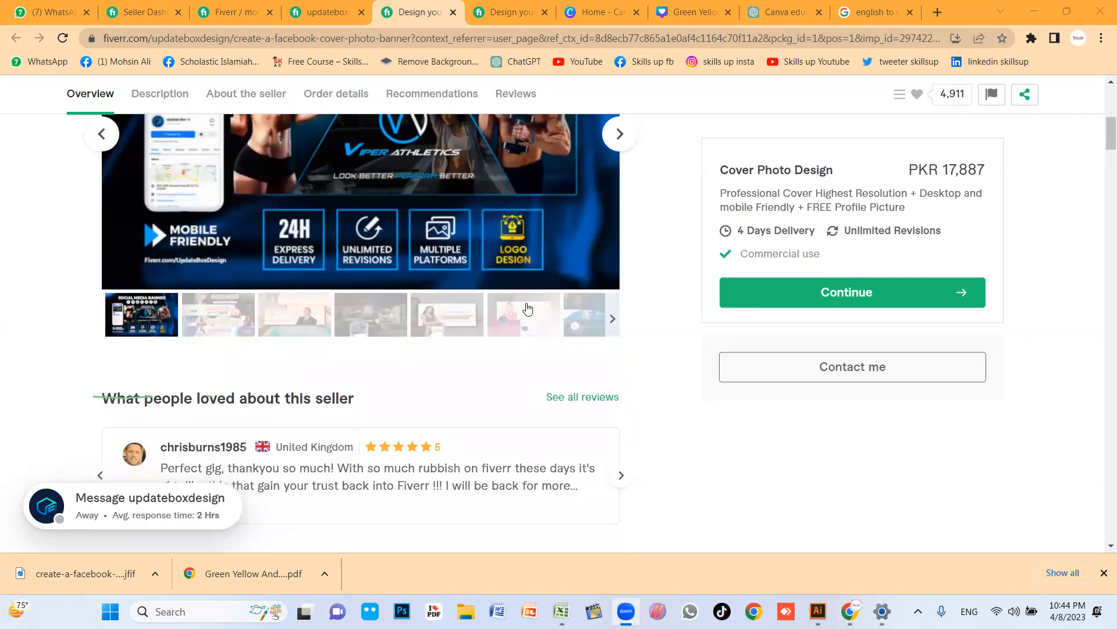
scroll(528, 308, "down", 5)
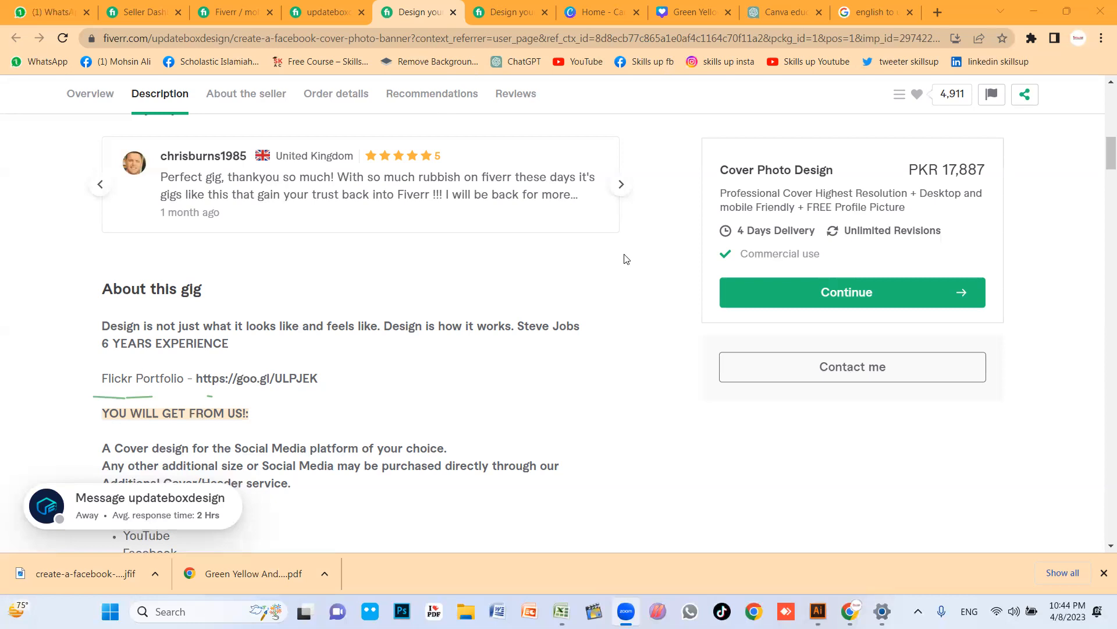
left_click(622, 185)
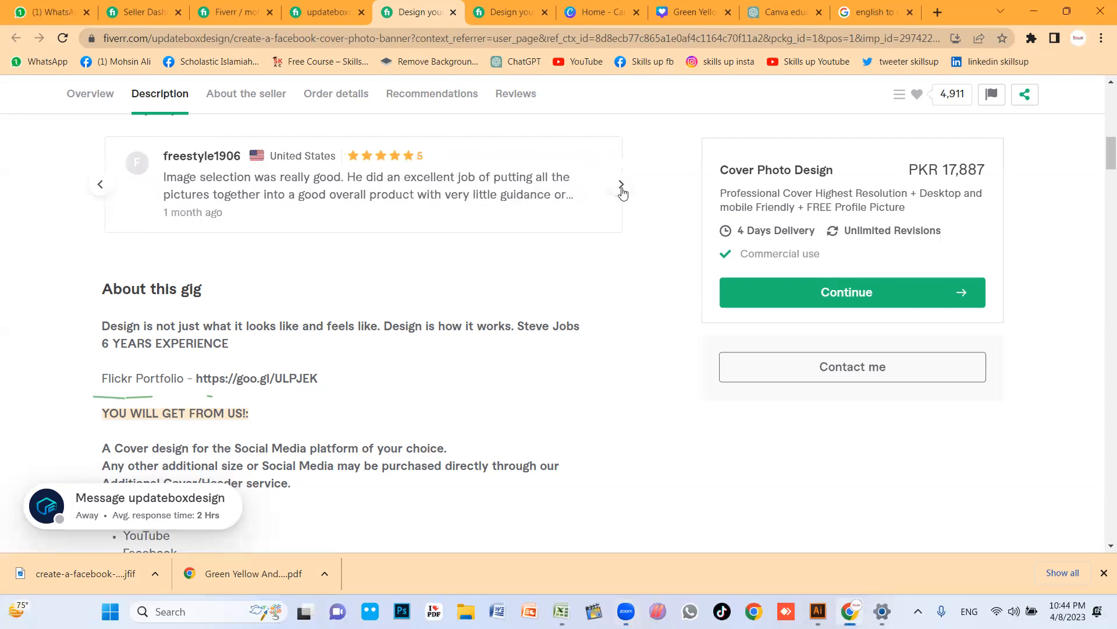
left_click(622, 190)
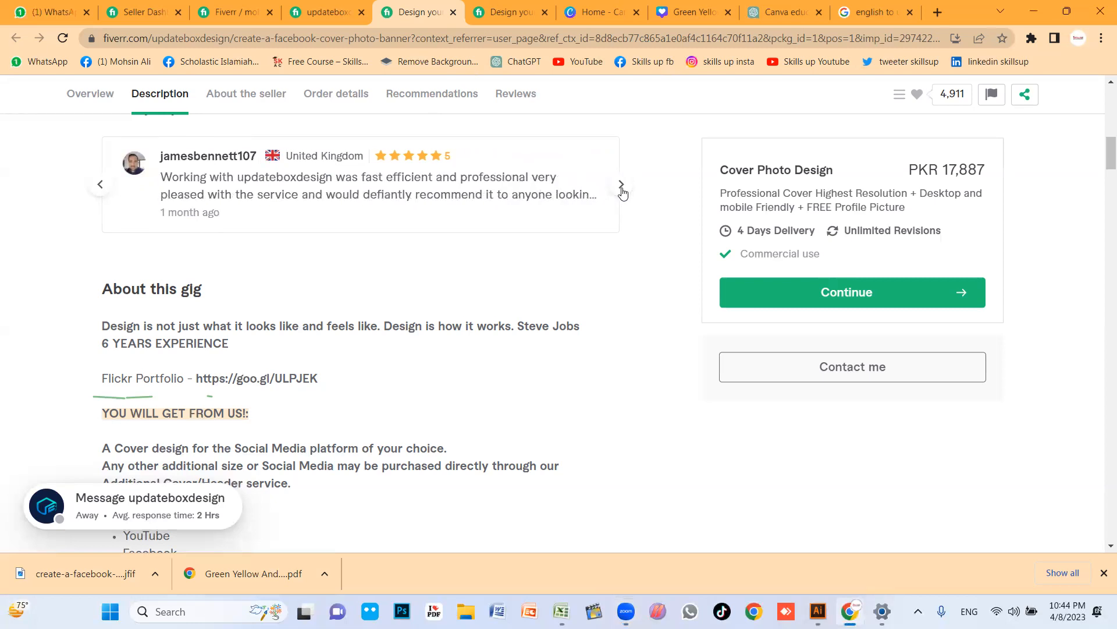
left_click(621, 186)
left_click(621, 186)
left_click(622, 186)
left_click(622, 186)
left_click(622, 186)
left_click(621, 185)
left_click(619, 192)
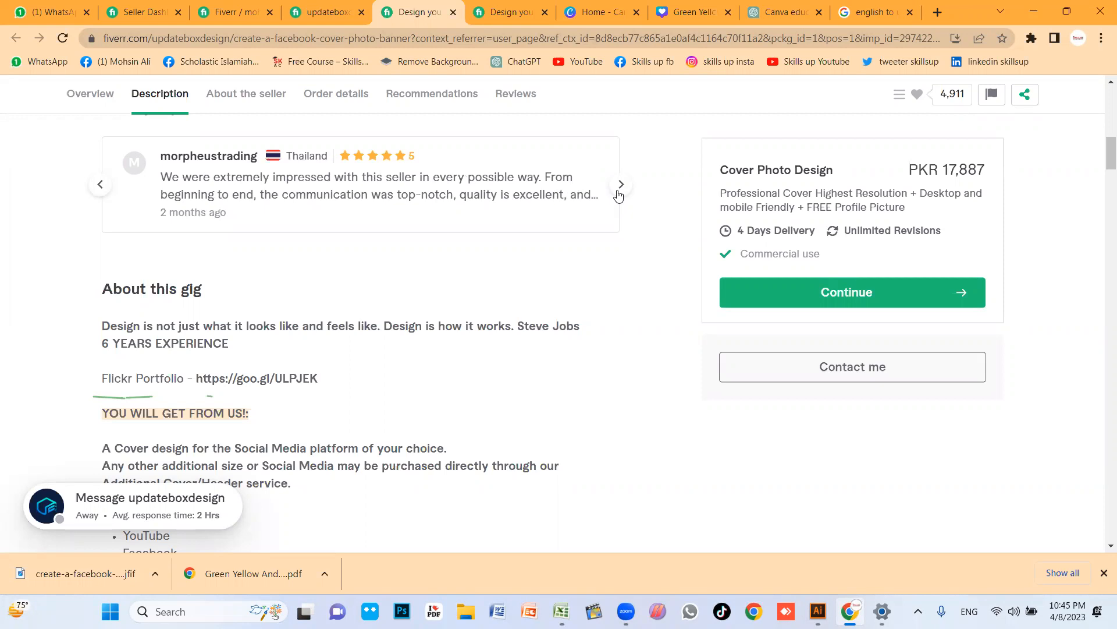
- Open Facebook in a new tab and switch into the Skills up Academy page profile
left_click(943, 13)
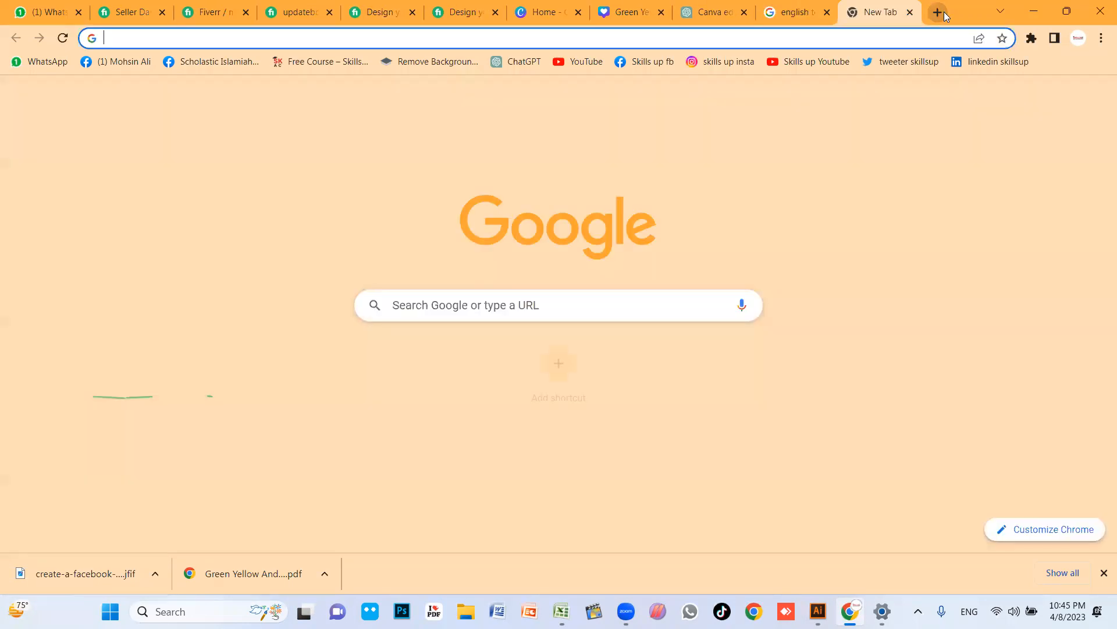
type("face4")
key("BackSpace")
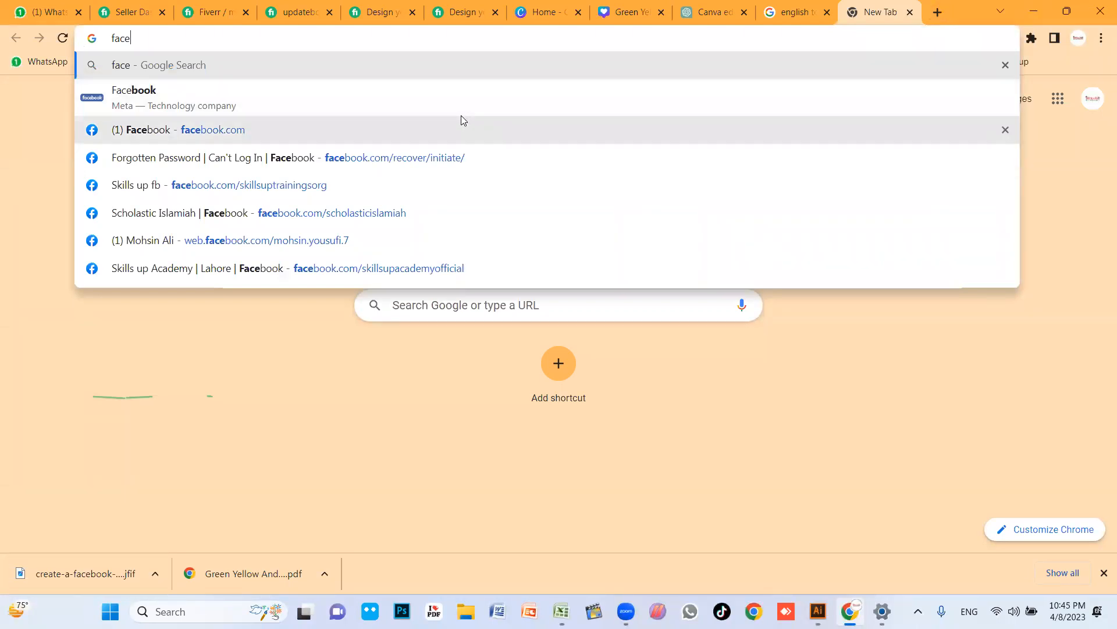
left_click(423, 129)
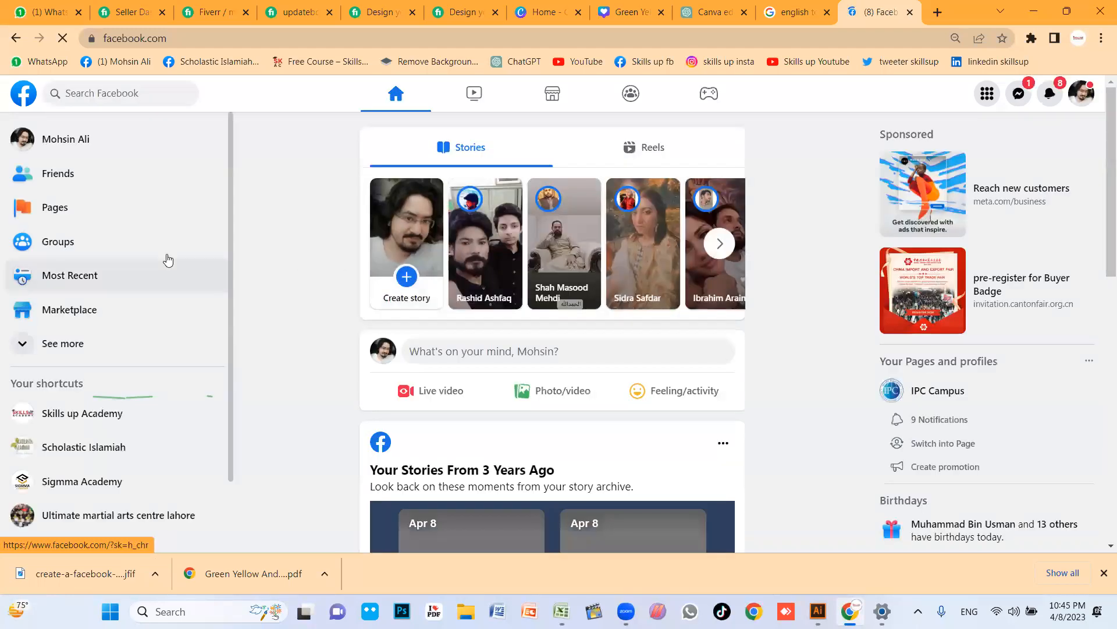
left_click(109, 424)
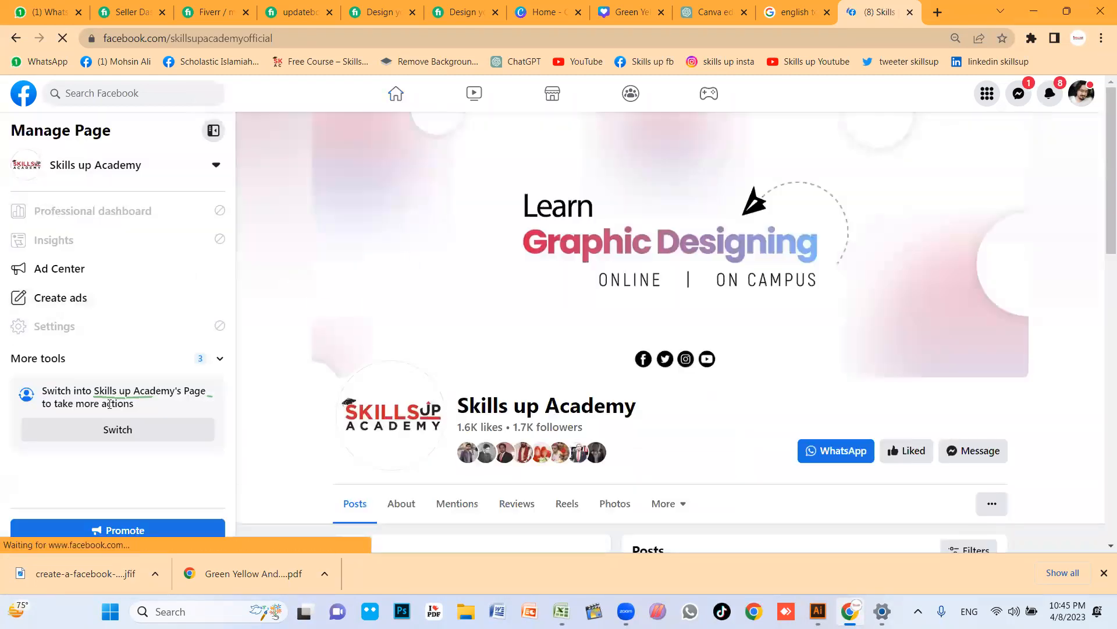
left_click(131, 433)
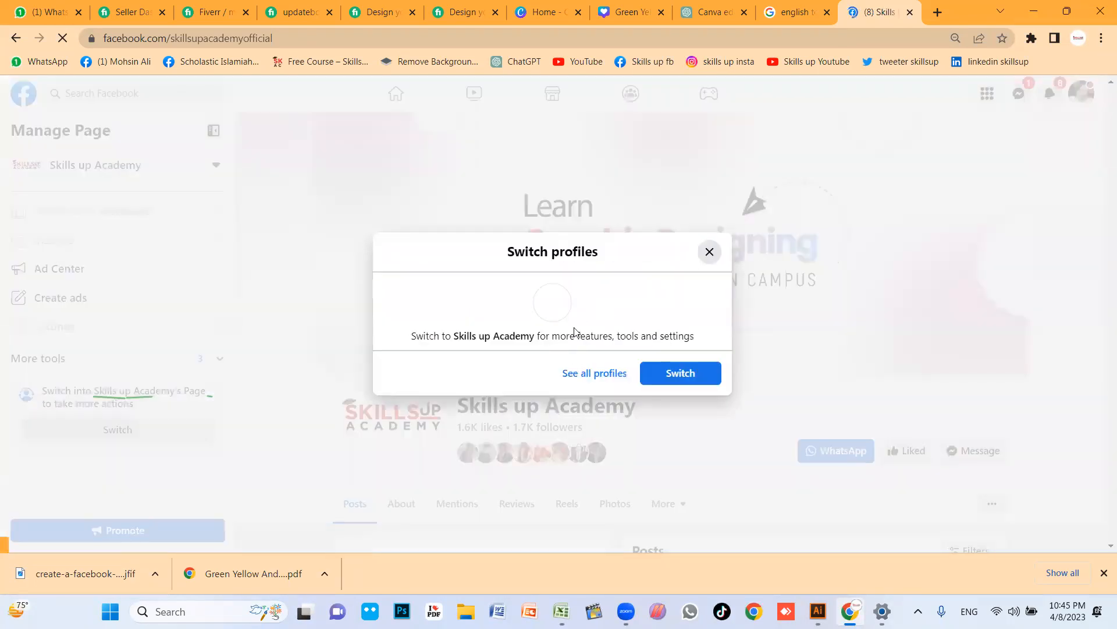
left_click(688, 382)
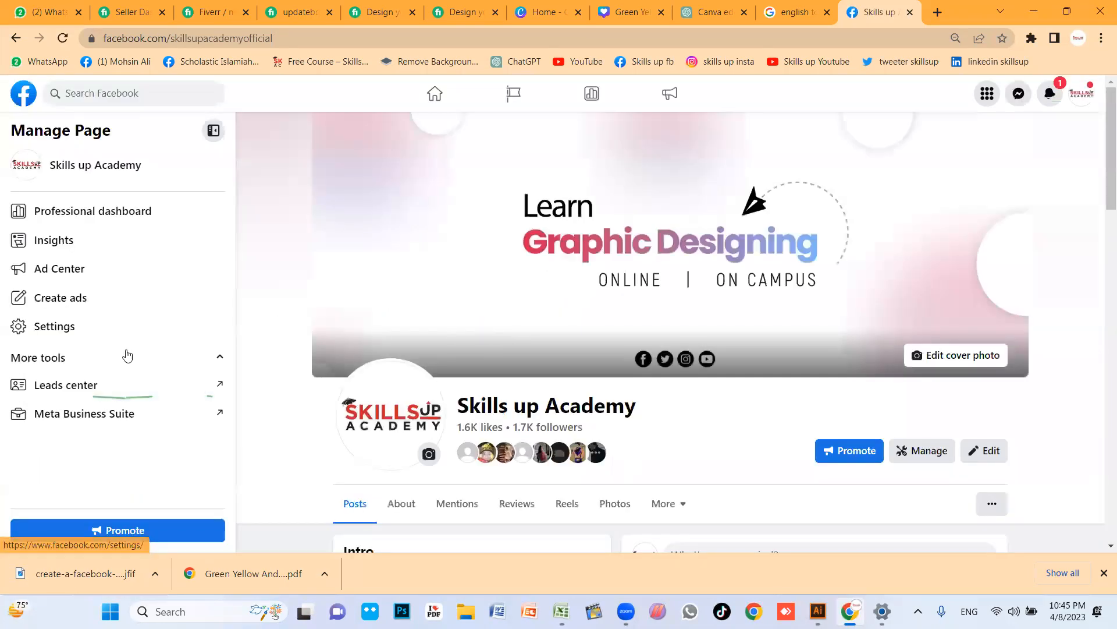
- Start a new post in Meta Business Suite and include the skillsuptrainingsorg Instagram account among its destinations
scroll(88, 418, "down", 4)
left_click(88, 417)
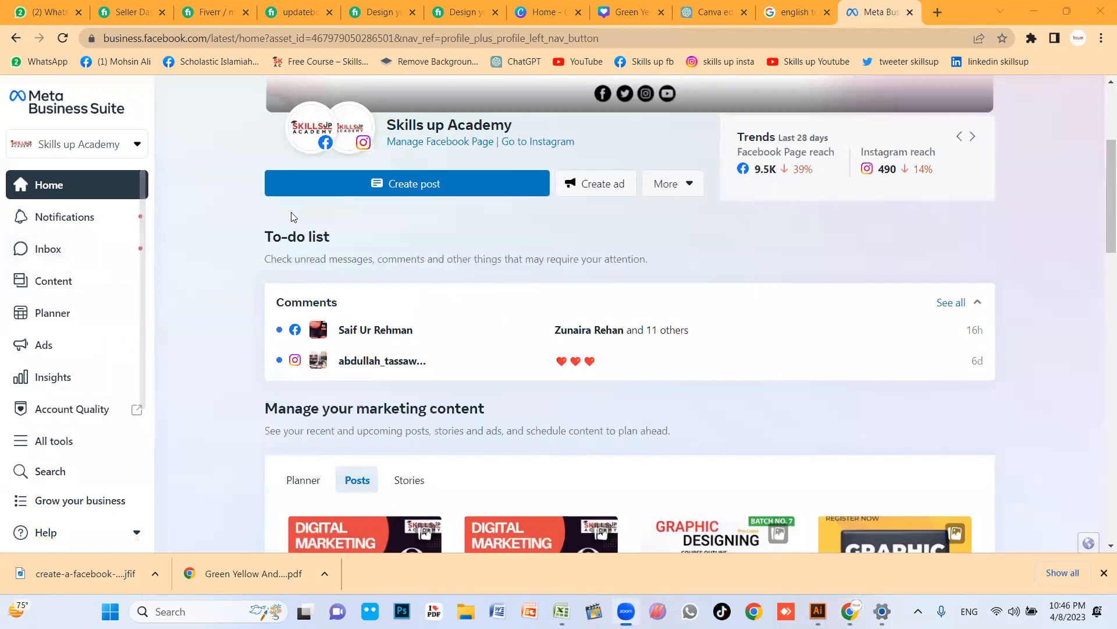
left_click(402, 188)
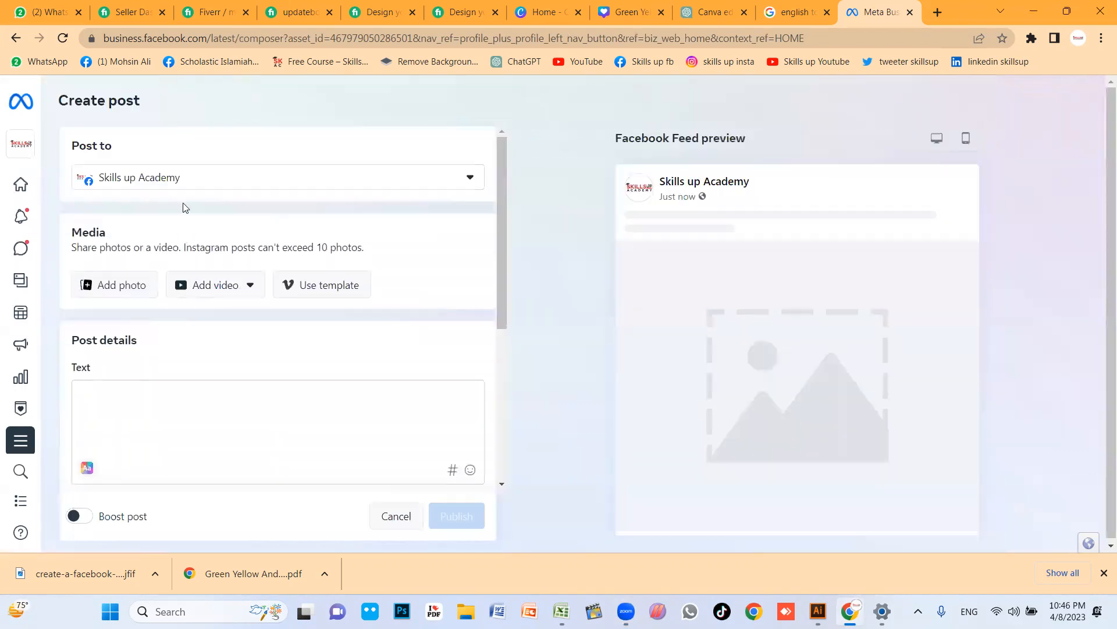
left_click(356, 182)
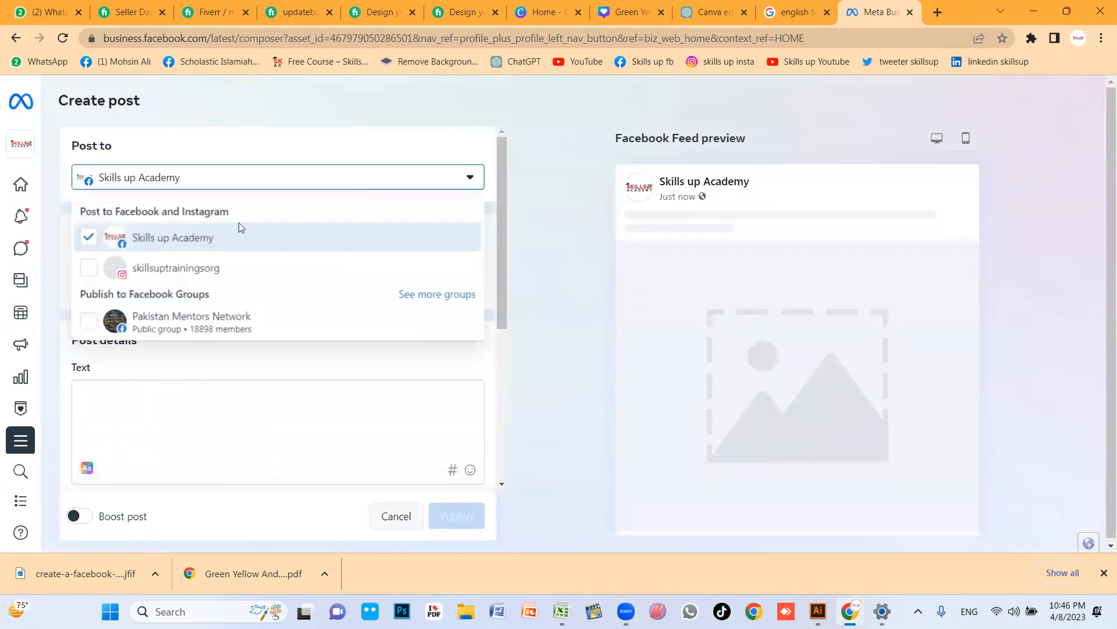
left_click(89, 267)
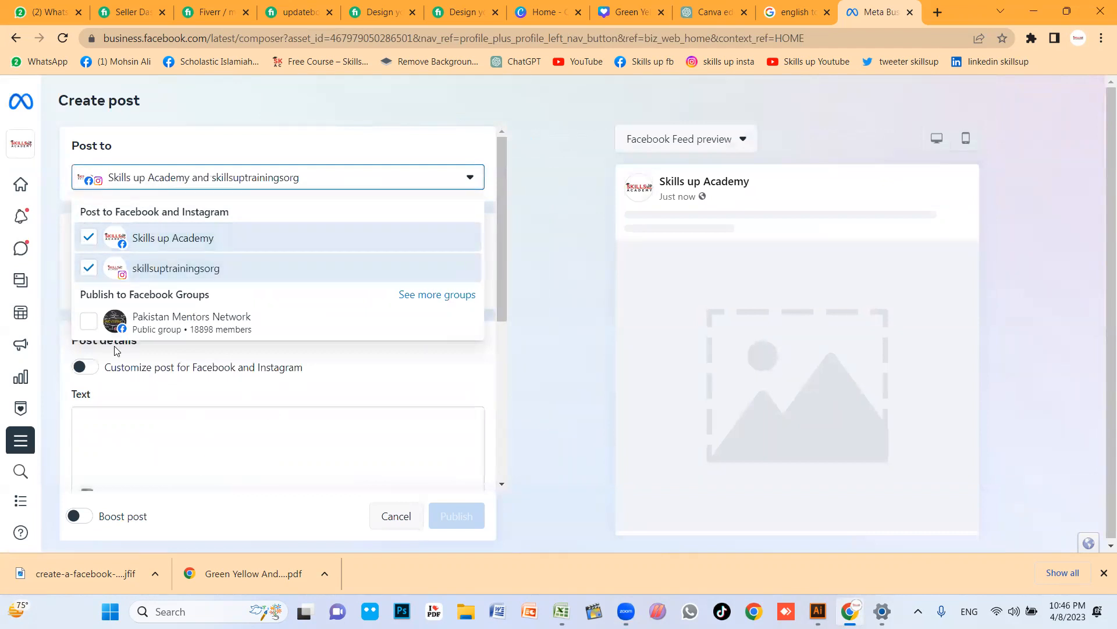
left_click(266, 448)
- Open the hashtag finder for the post text, search for "graphics" and select #graphics
left_click(180, 418)
scroll(210, 417, "down", 2)
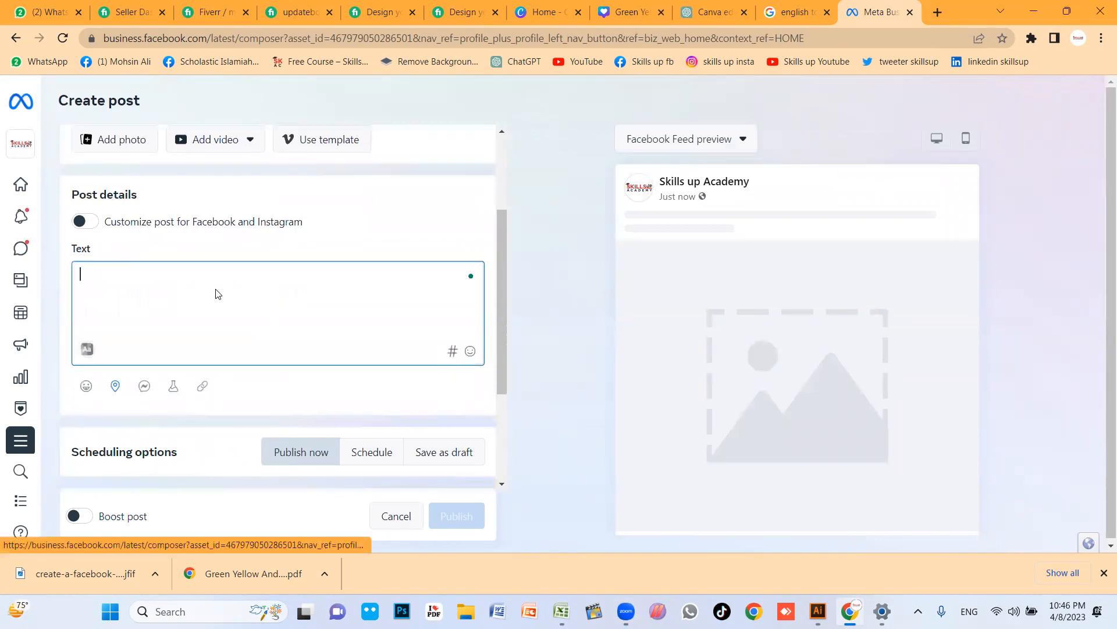
left_click(453, 352)
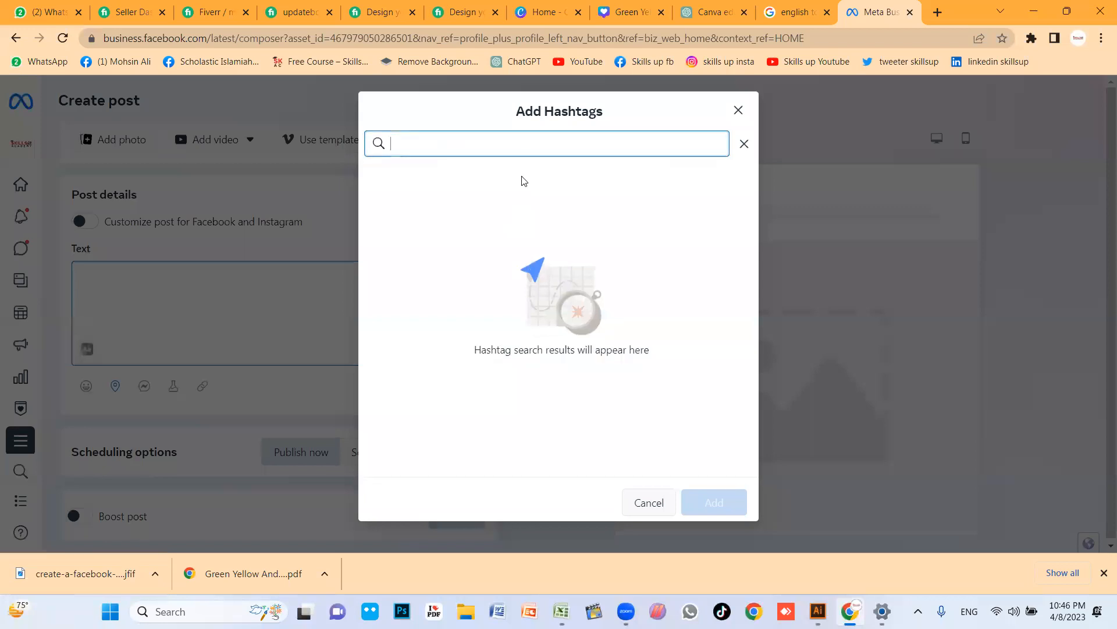
type("graphics")
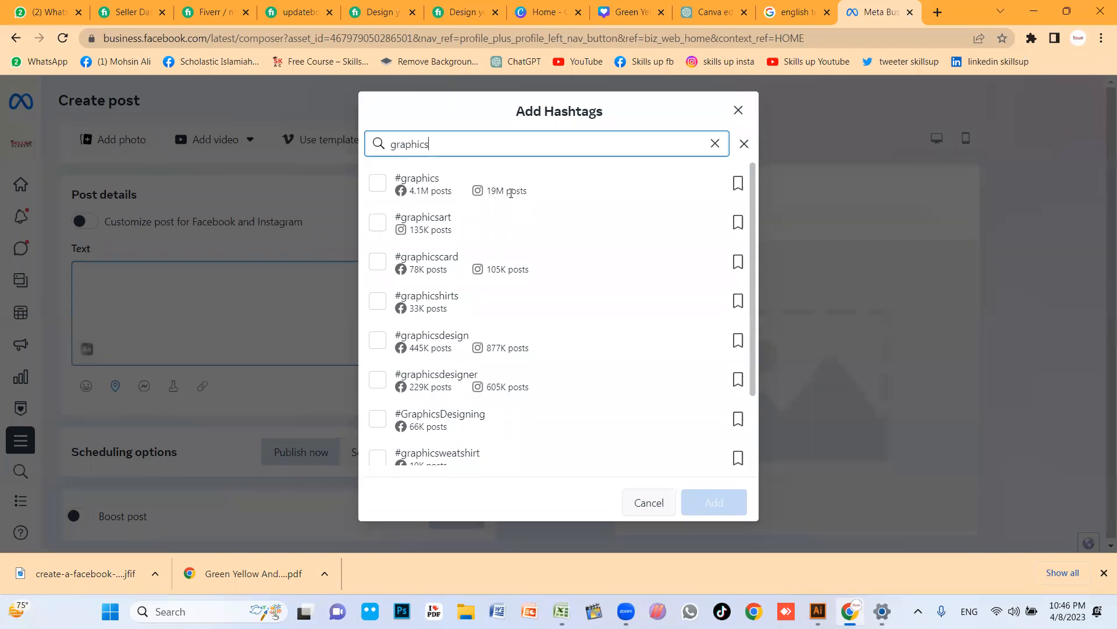
left_click(378, 182)
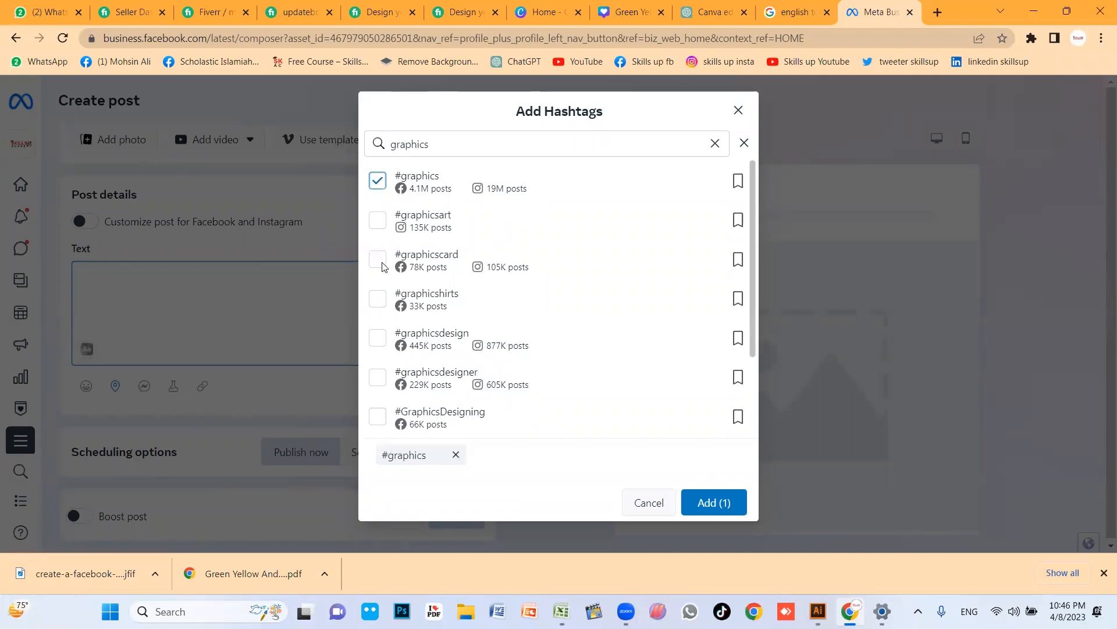
- Search hashtags for "design" and add #design, #designideas, #designers, #designinterior, #designinspiration and #designdeinteriores with the selected one to the post, followed by blank lines
double_click(448, 146)
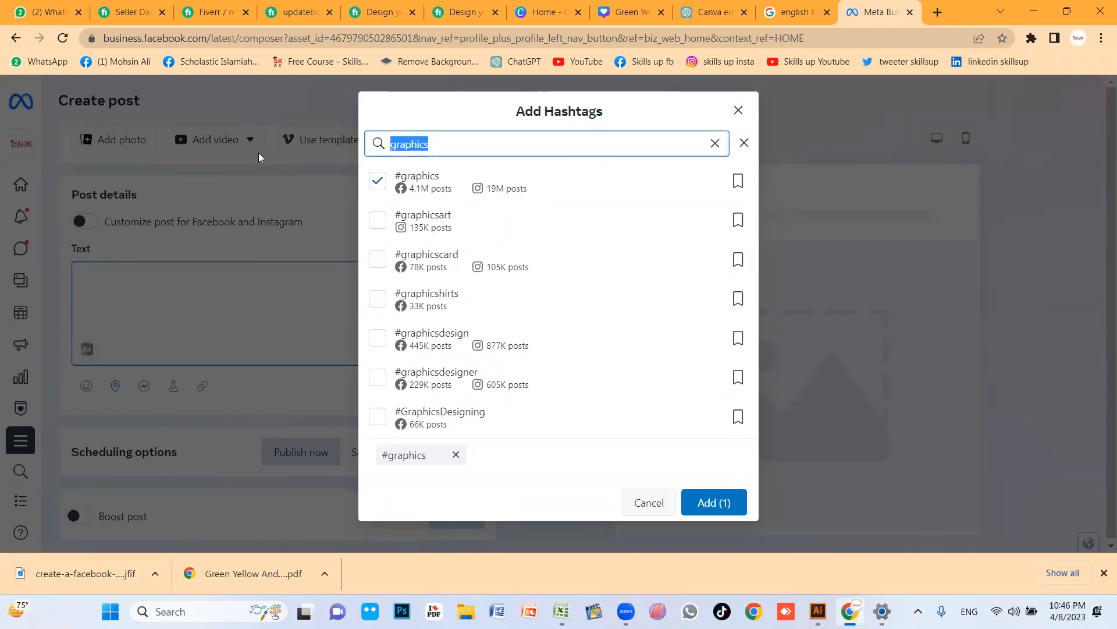
type("design")
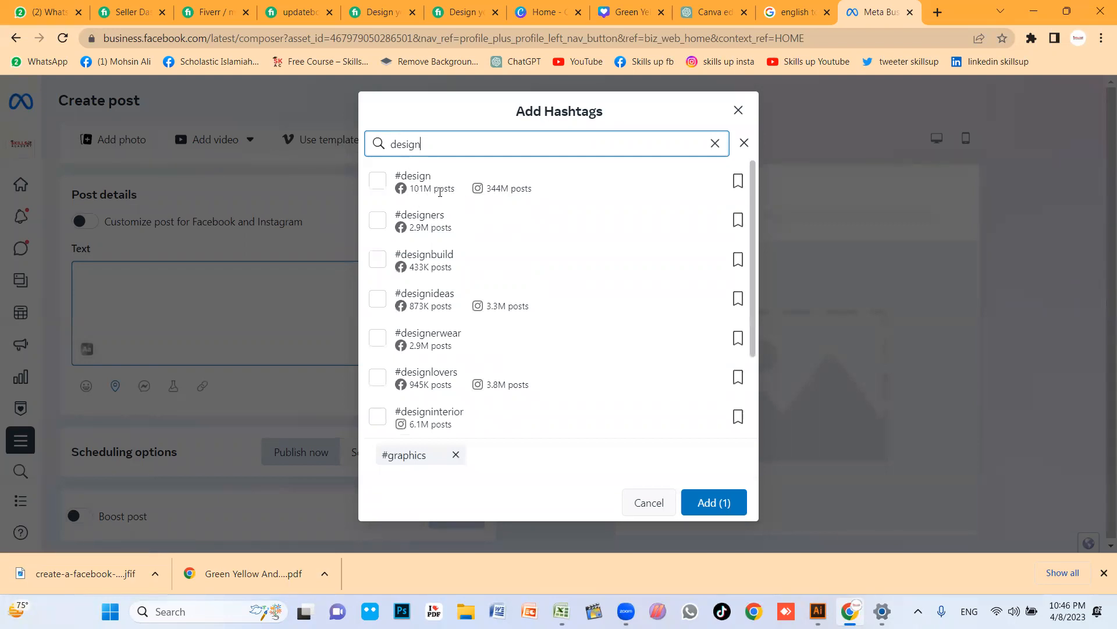
left_click(379, 184)
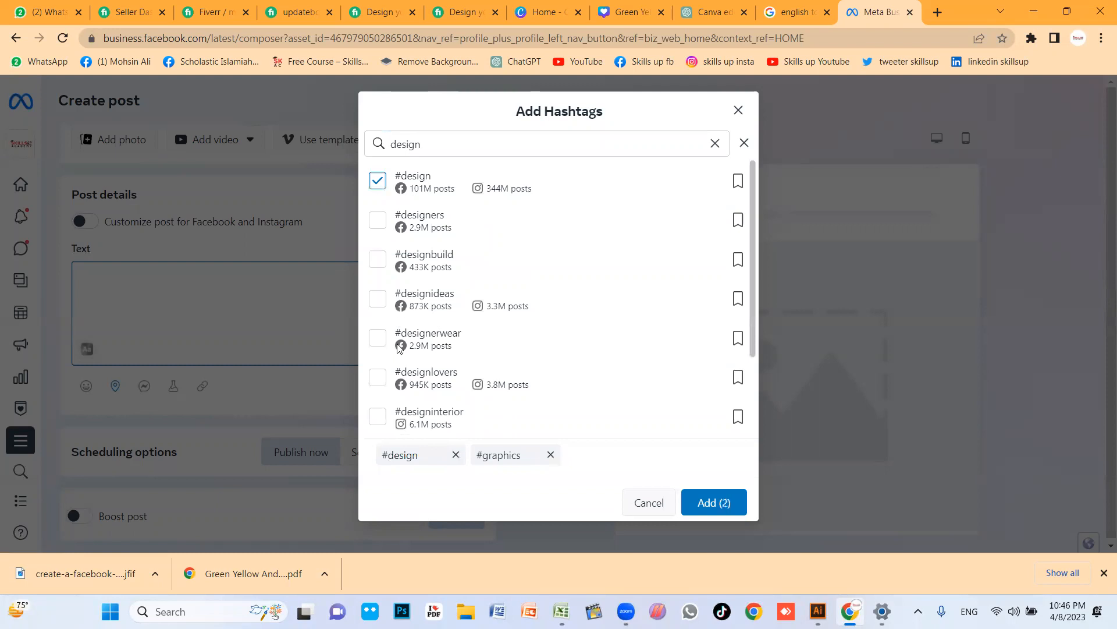
left_click(377, 299)
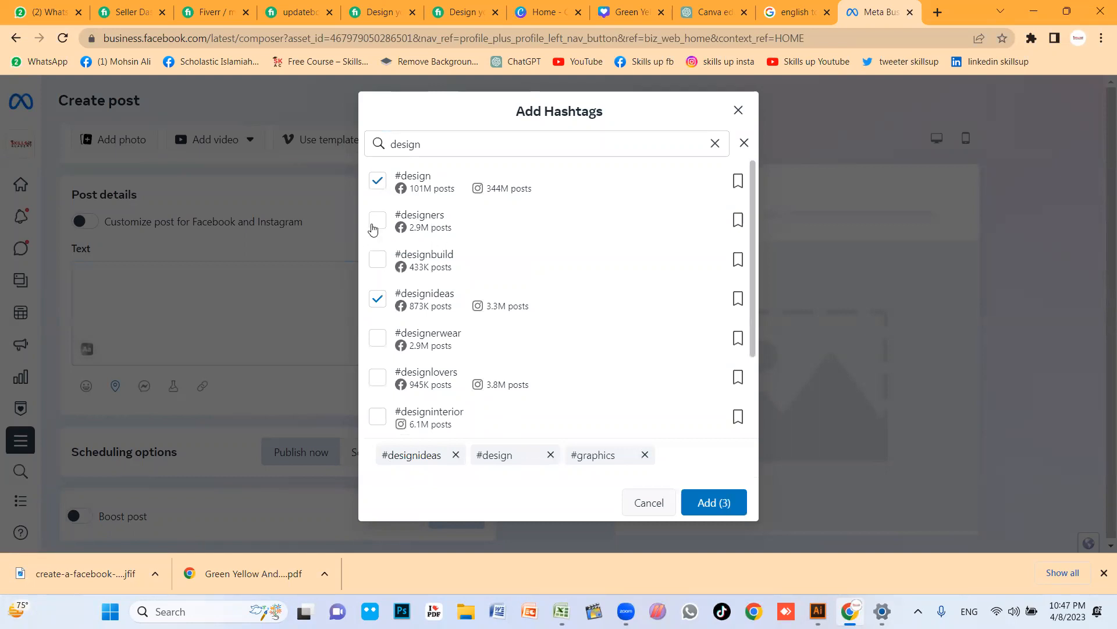
left_click(377, 220)
left_click(379, 421)
scroll(408, 378, "down", 3)
left_click(377, 357)
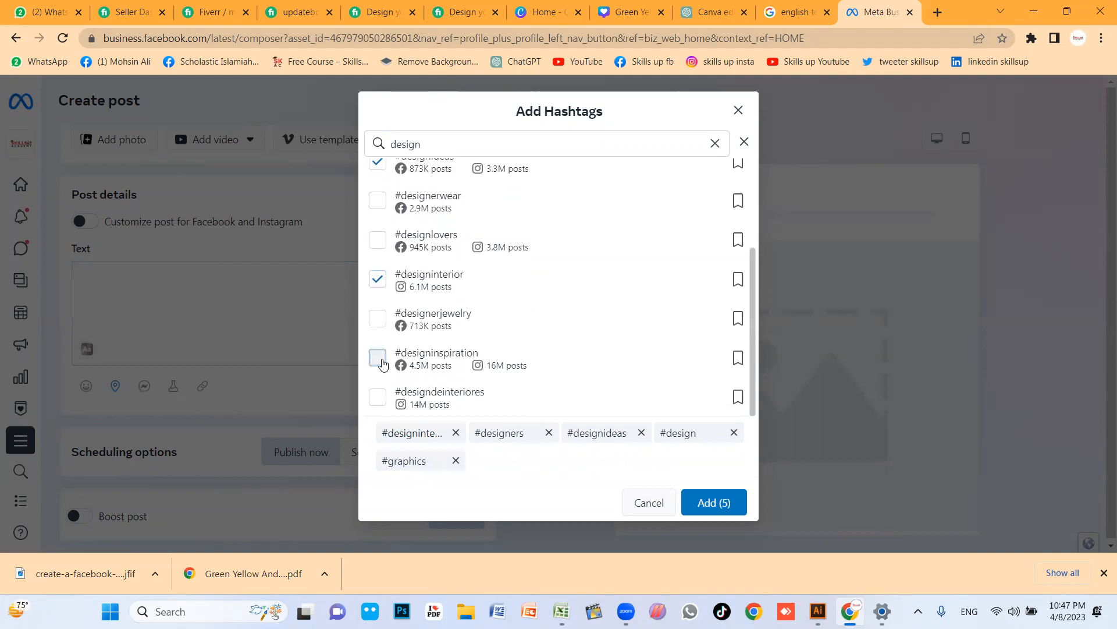
left_click(377, 397)
left_click(721, 504)
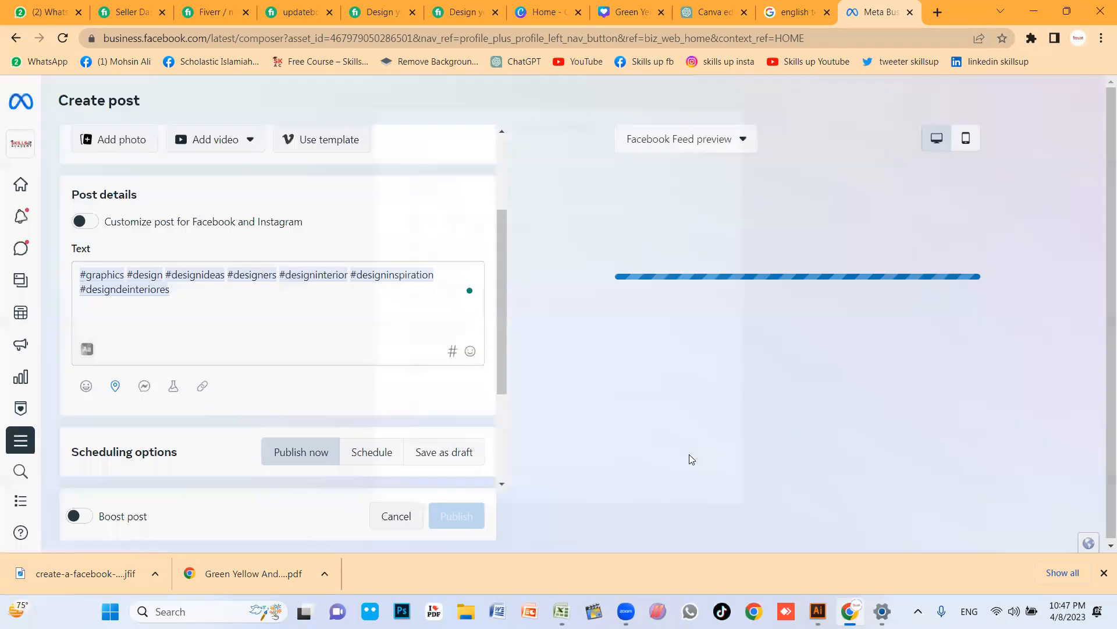
key("Return")
key("Return")
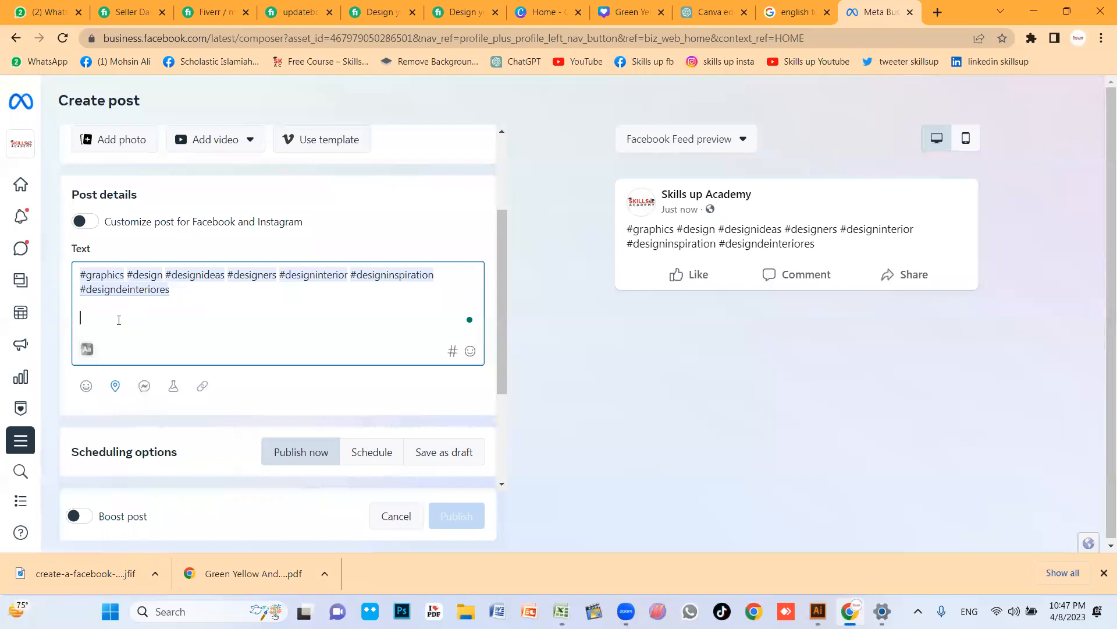